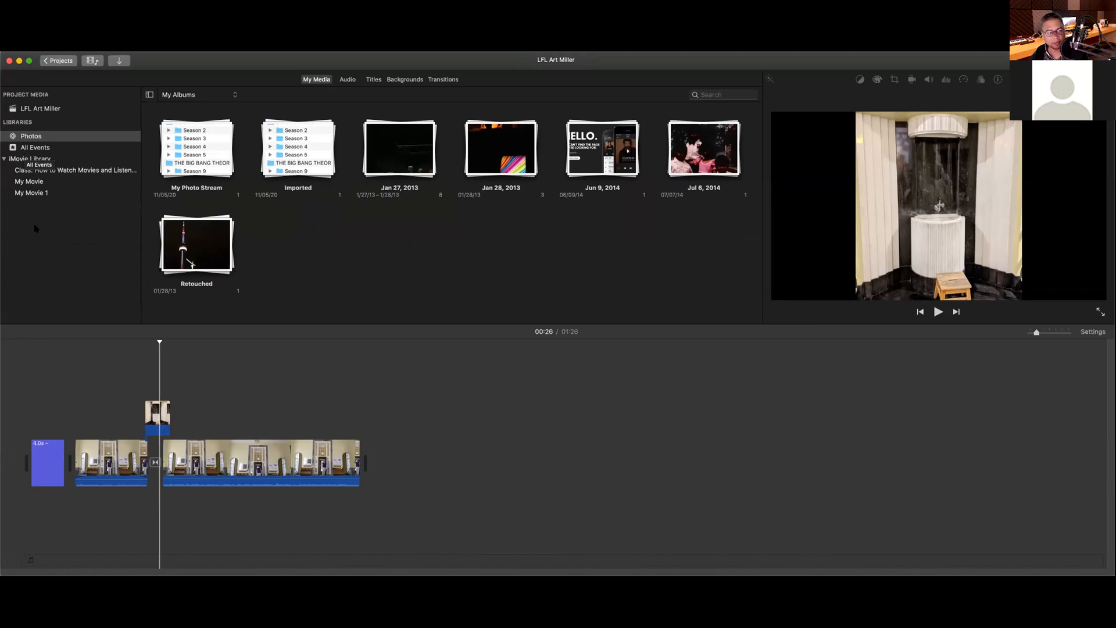
{"action": "left_click", "coordinate": [43, 149]}
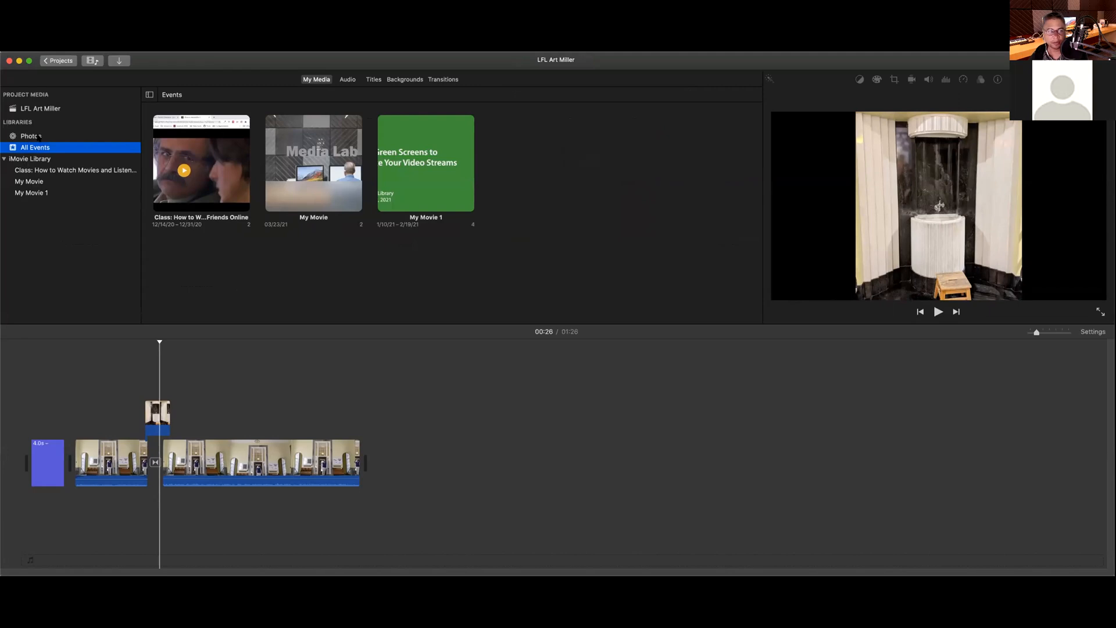
{"action": "left_click", "coordinate": [39, 136]}
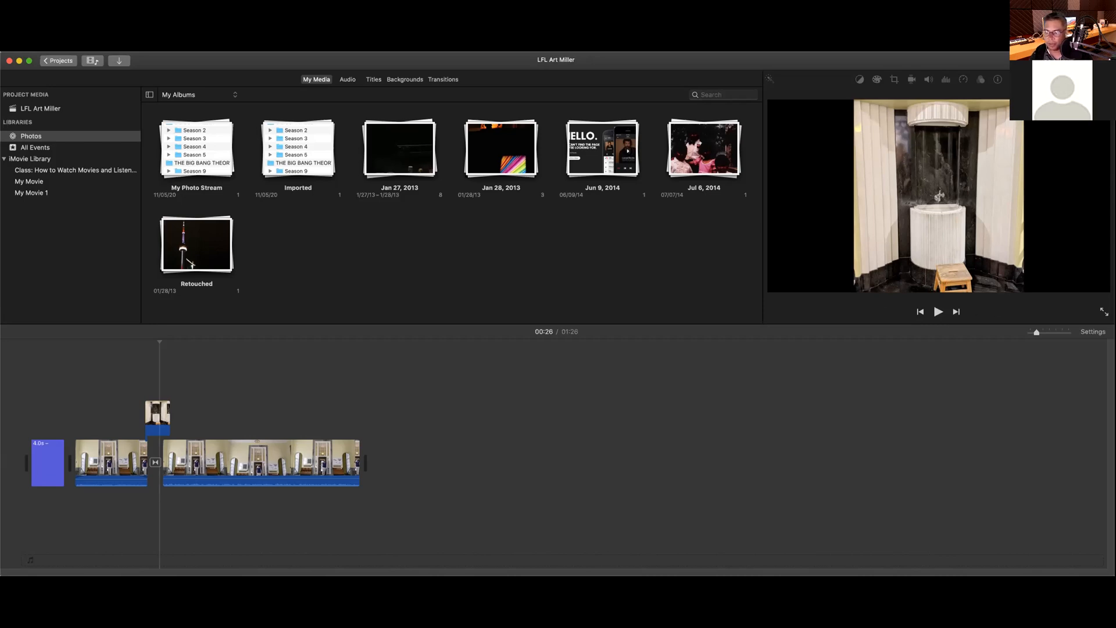
{"action": "left_click", "coordinate": [973, 350]}
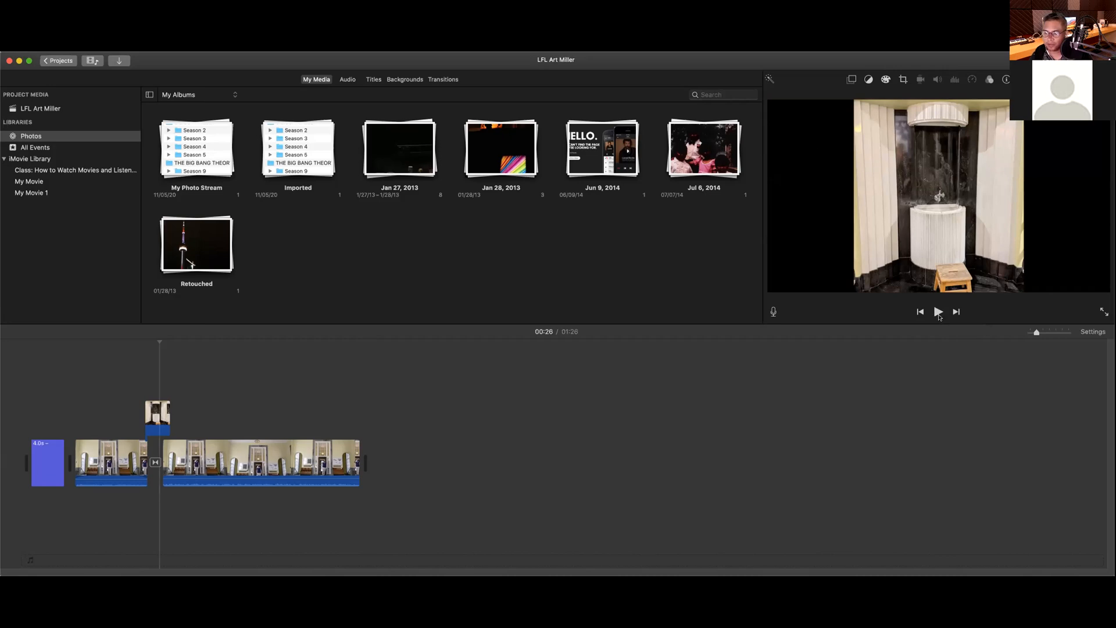
{"action": "left_click", "coordinate": [938, 313]}
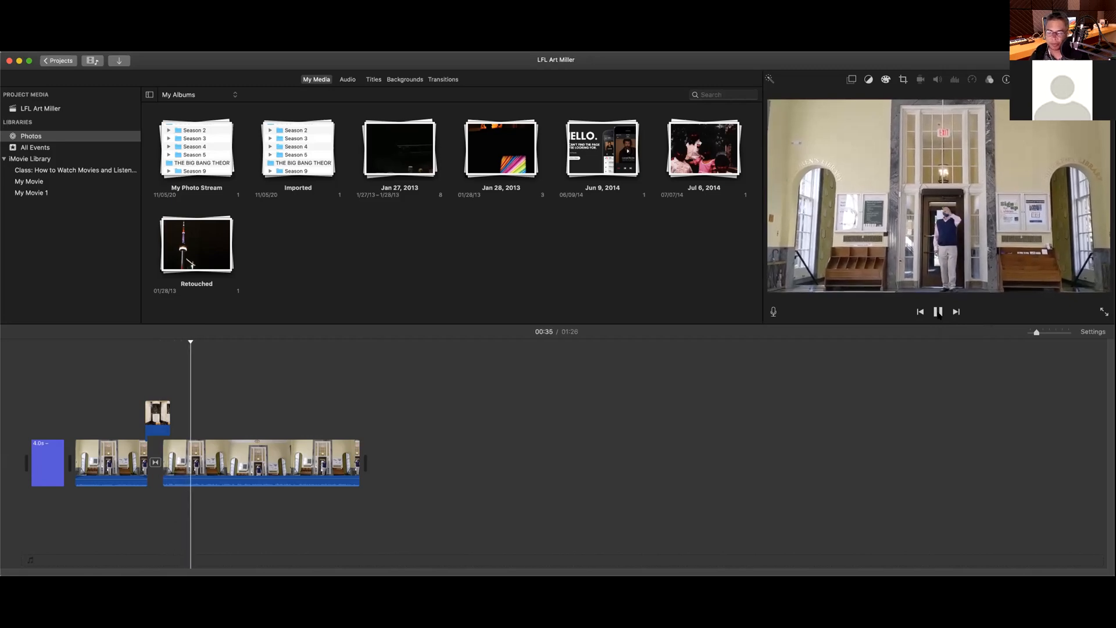
{"action": "left_click", "coordinate": [939, 312]}
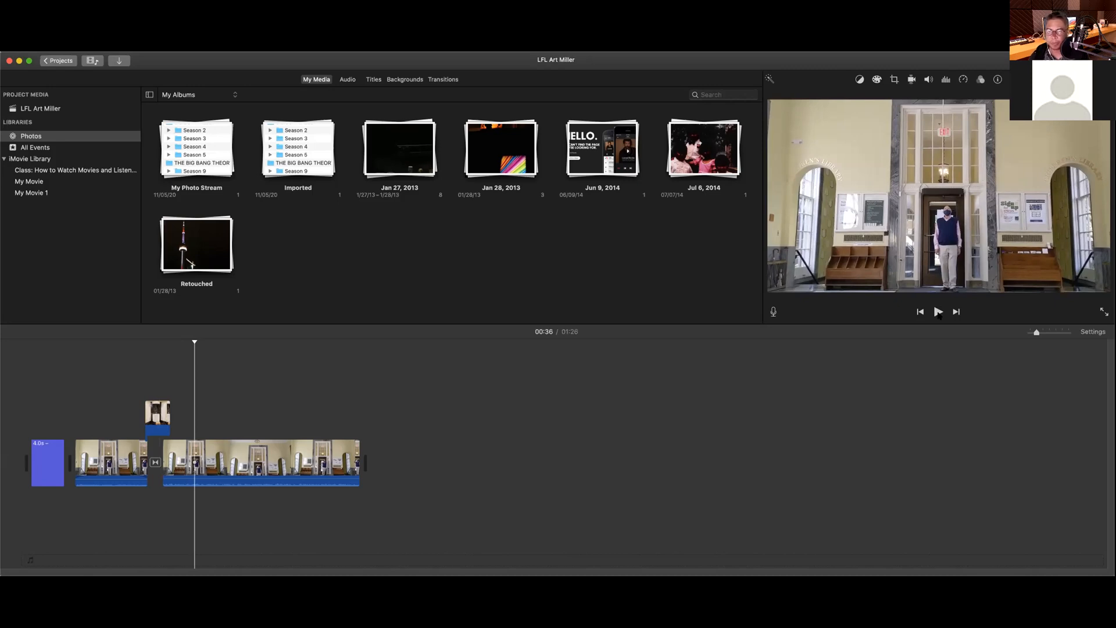
{"action": "left_click", "coordinate": [938, 312]}
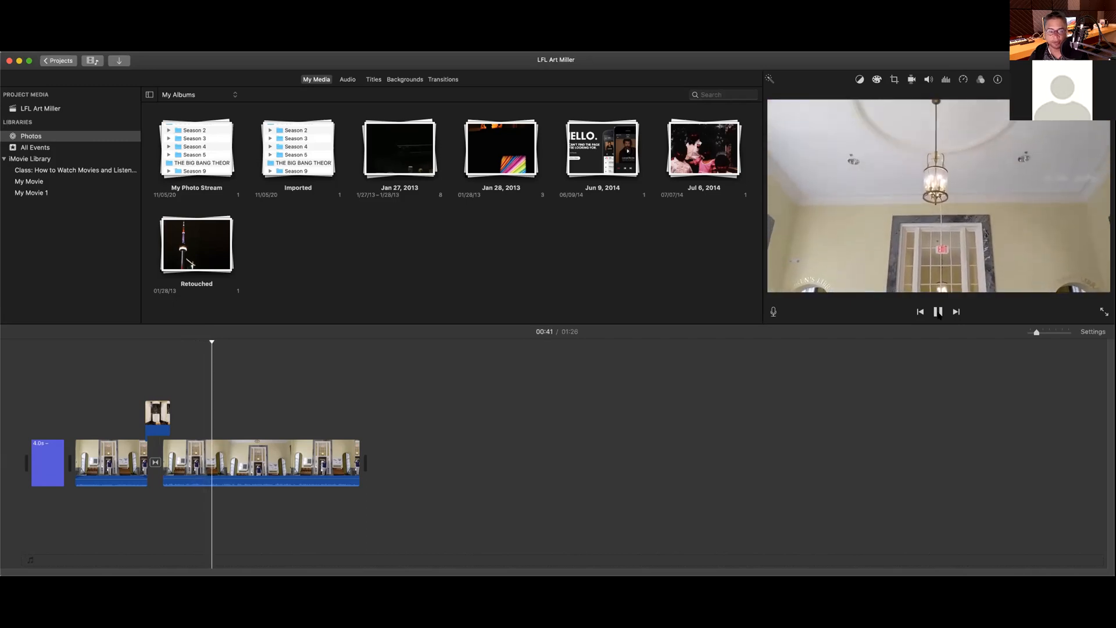
{"action": "left_click", "coordinate": [939, 314]}
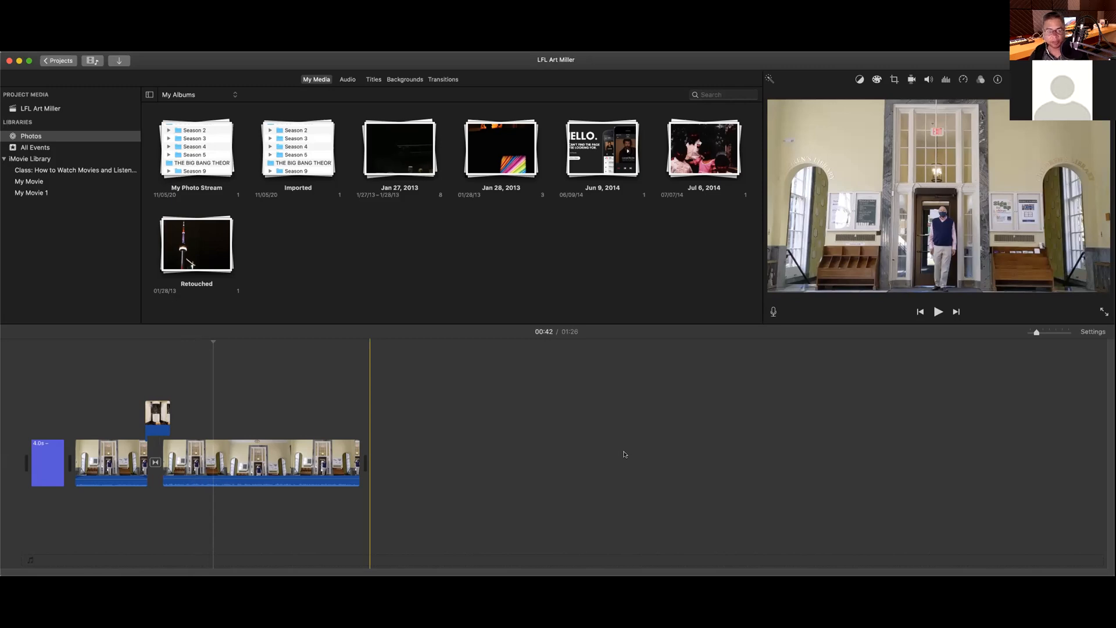
{"action": "left_click", "coordinate": [56, 64]}
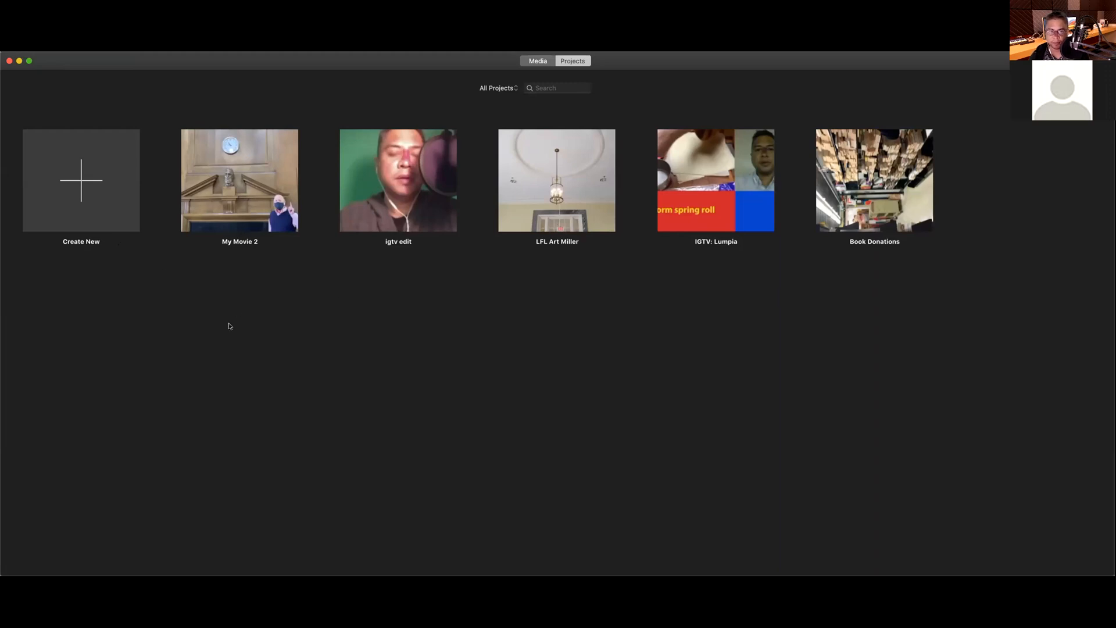
Step: Create a new, empty movie project, My Movie 3
{"action": "left_click", "coordinate": [92, 196]}
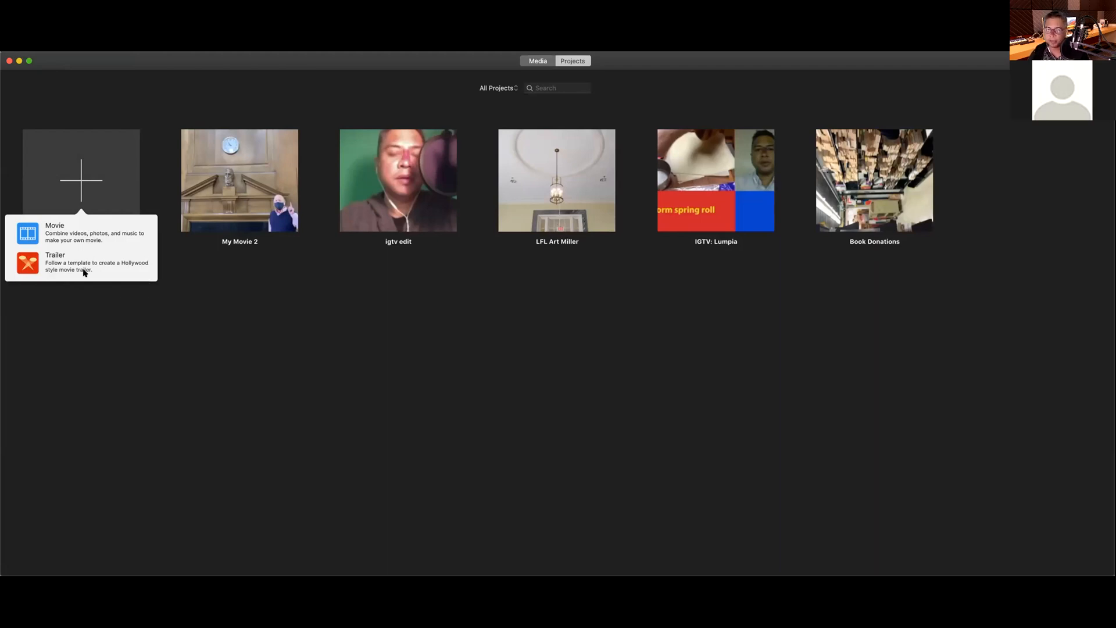
{"action": "left_click", "coordinate": [85, 240]}
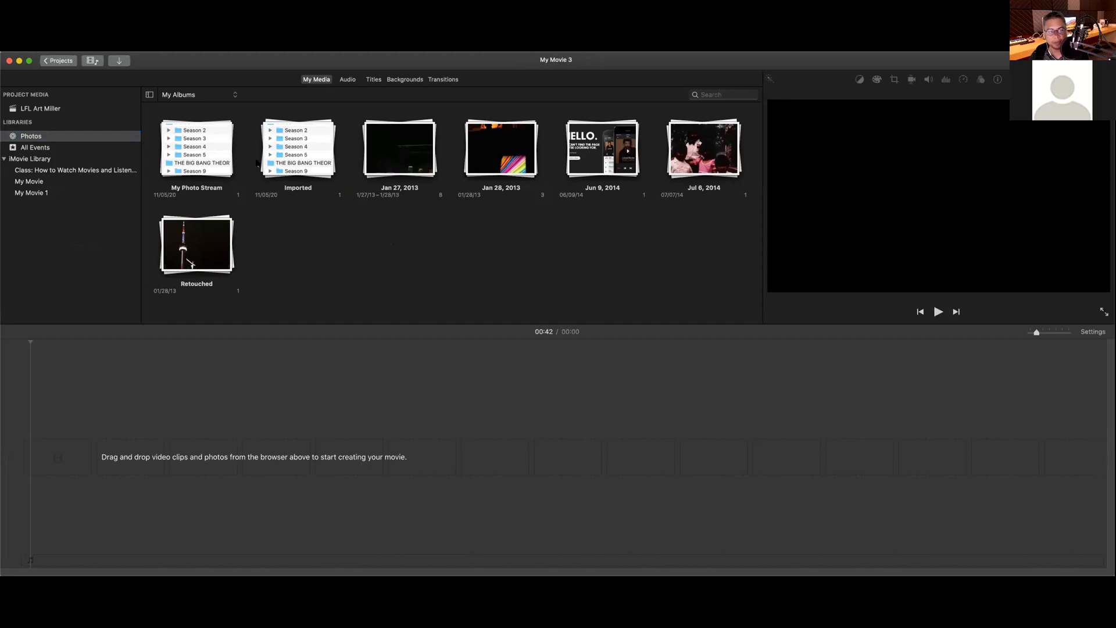
{"action": "left_click", "coordinate": [47, 108]}
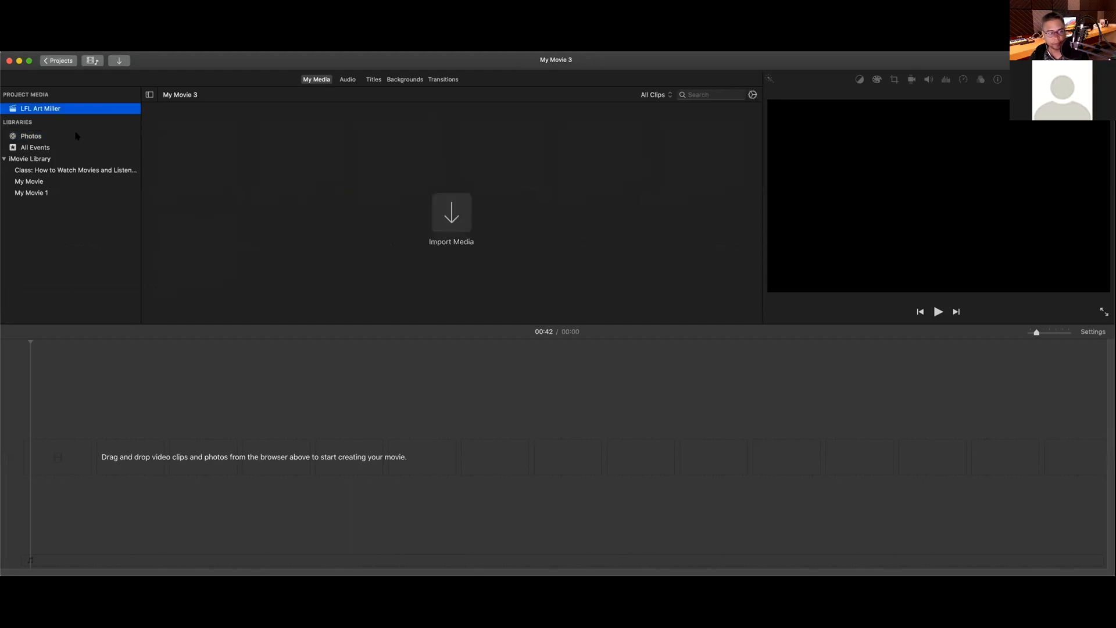
{"action": "left_click", "coordinate": [66, 62]}
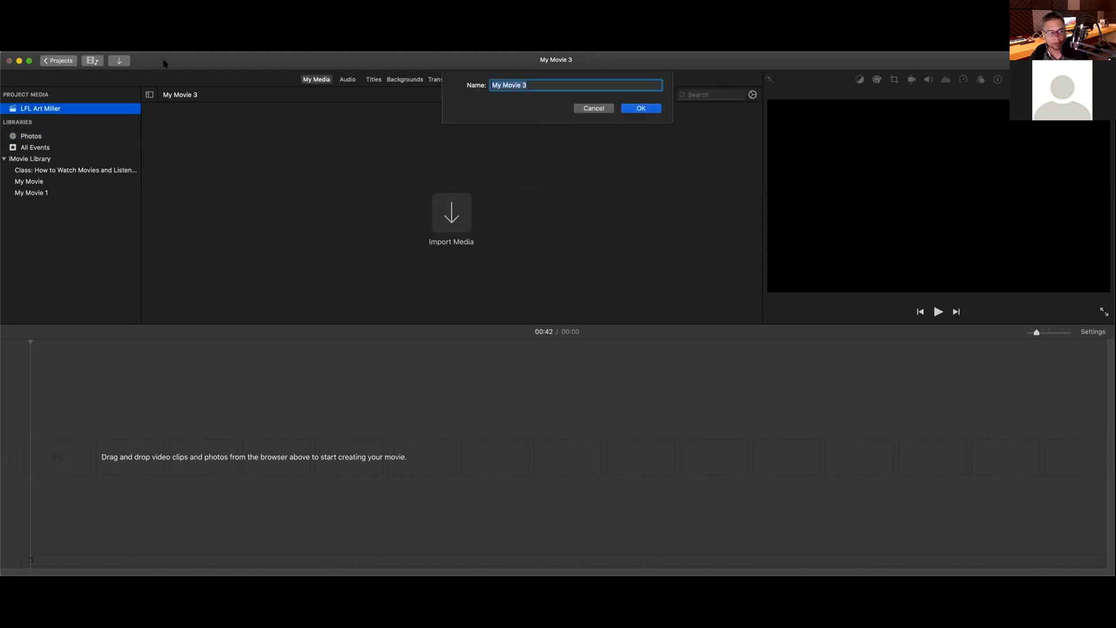
{"action": "left_click", "coordinate": [588, 110]}
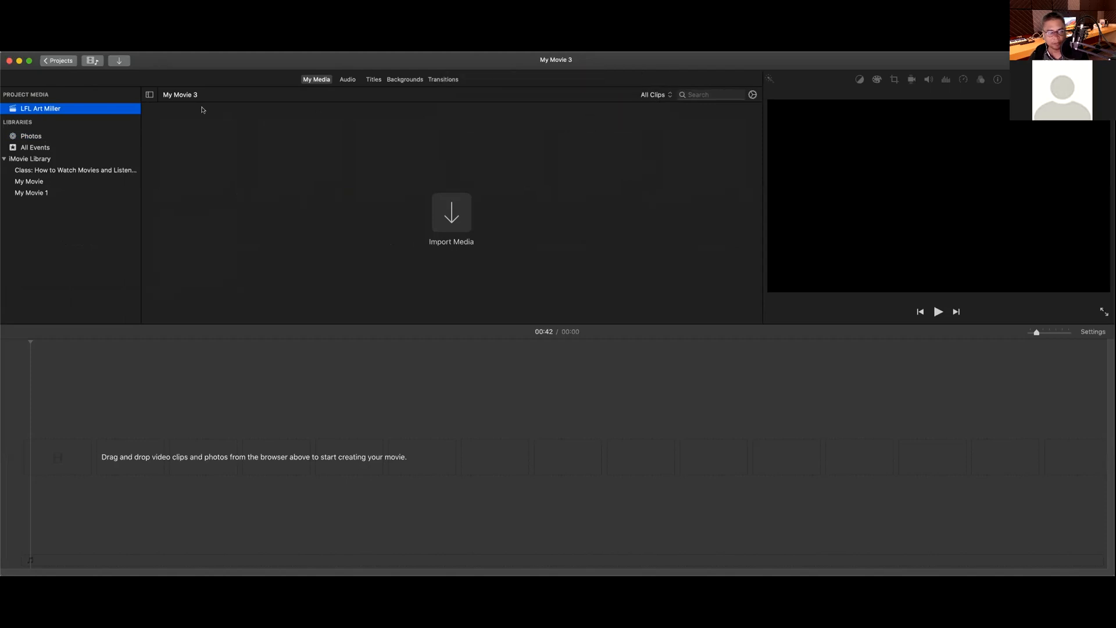
{"action": "right_click", "coordinate": [59, 108]}
{"action": "left_click", "coordinate": [50, 226]}
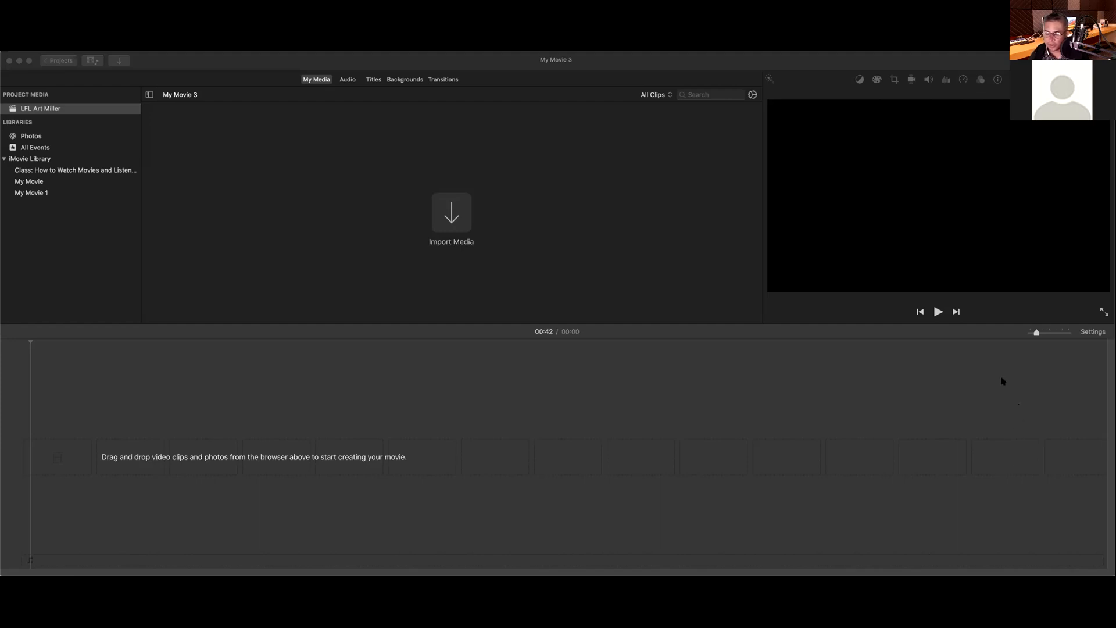
Step: Deselect the ten imported library-room clips and focus the empty My Movie 3 timeline
{"action": "left_click", "coordinate": [499, 196]}
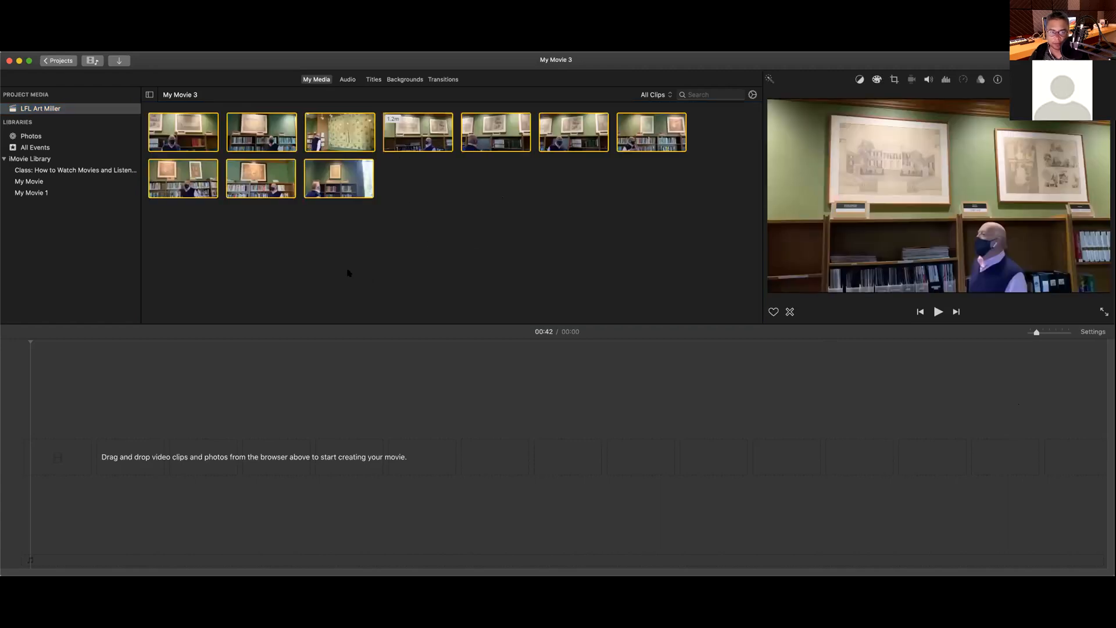
{"action": "left_click", "coordinate": [400, 268]}
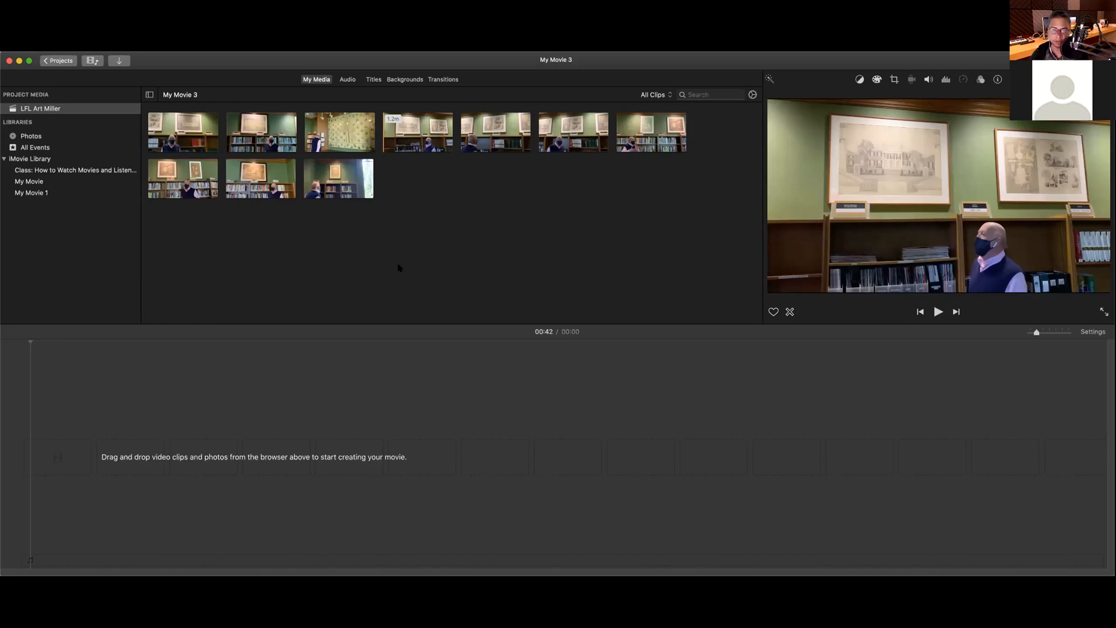
{"action": "left_click", "coordinate": [1019, 384]}
{"action": "key", "text": "super+Tab"}
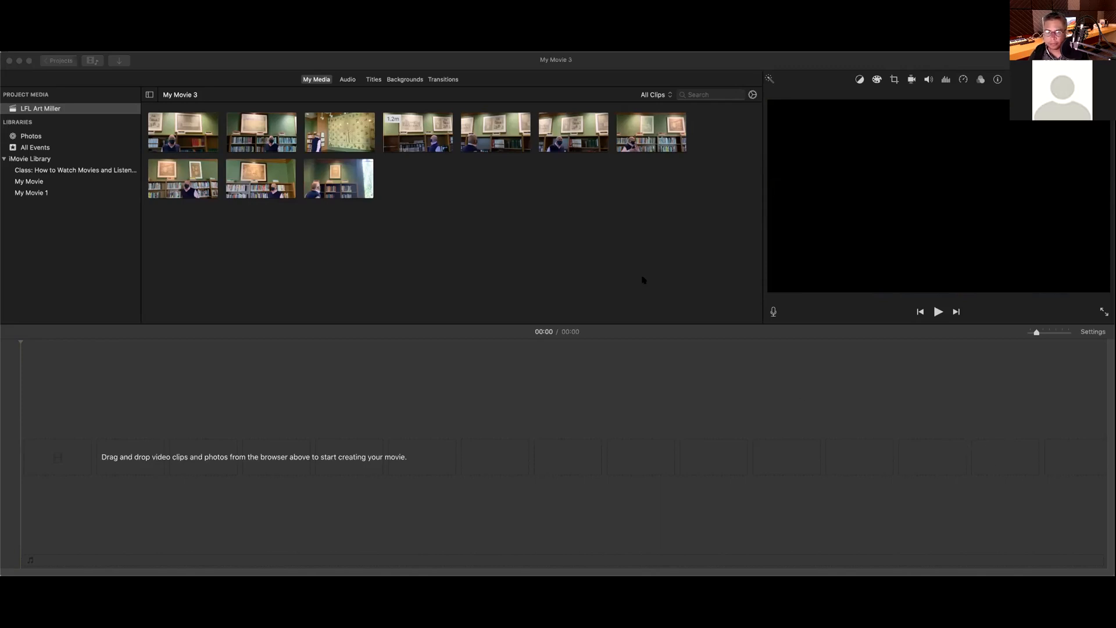
Step: Return focus to the iMovie window and its empty timeline after importing the eight audio clips
{"action": "left_click", "coordinate": [598, 270]}
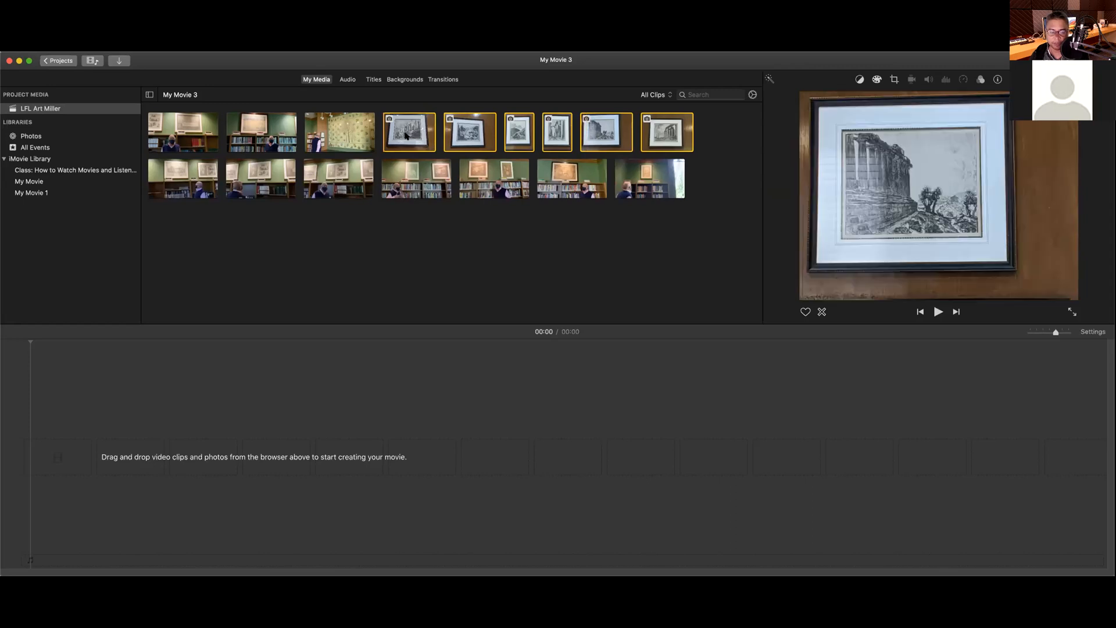
{"action": "left_click", "coordinate": [939, 351]}
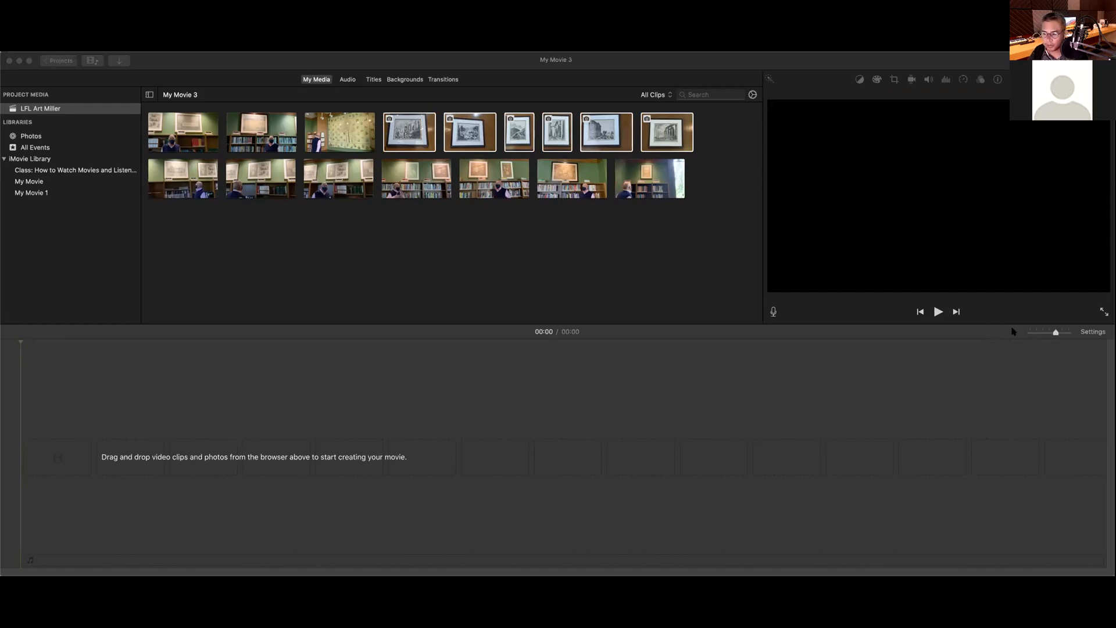
{"action": "left_click", "coordinate": [573, 252]}
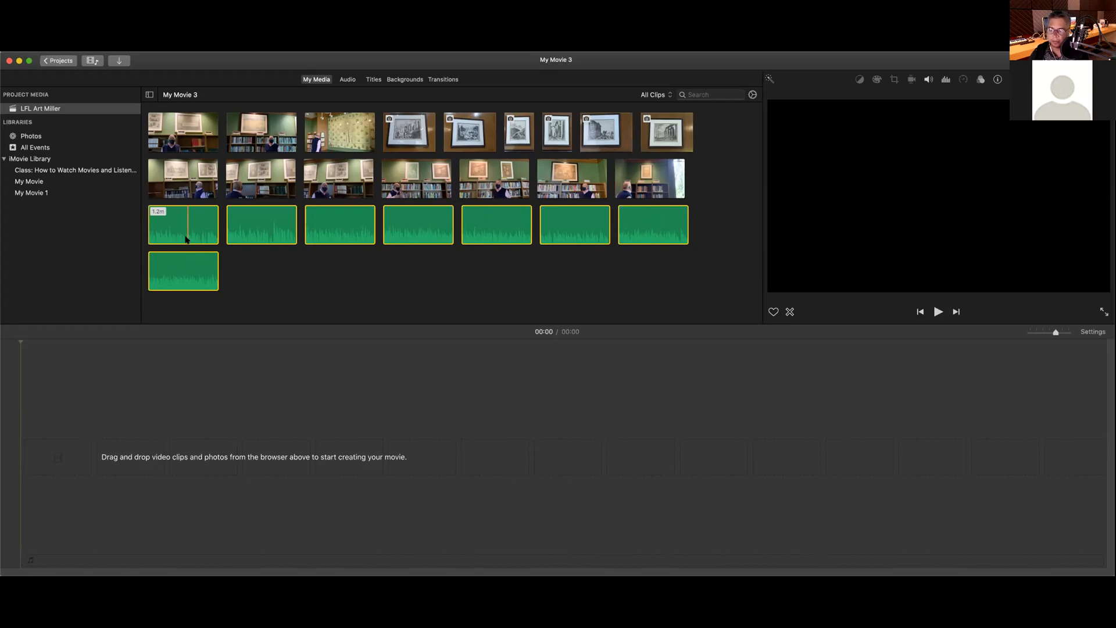
Step: Add the first interview clip to the empty timeline and preview its first ten seconds
{"action": "left_click", "coordinate": [244, 271]}
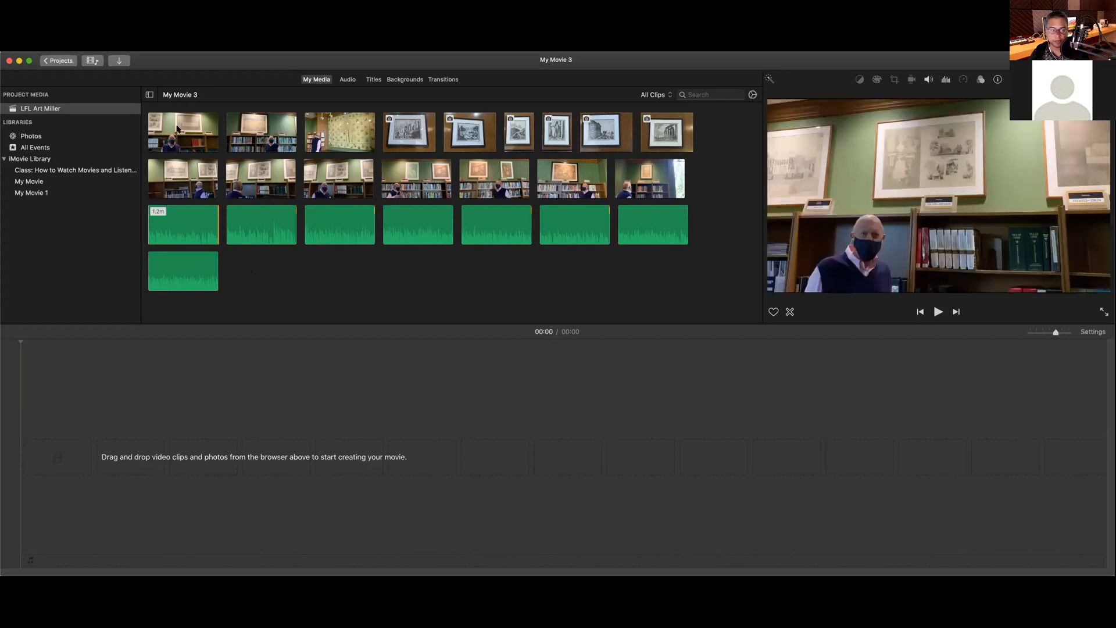
{"action": "left_click", "coordinate": [199, 128]}
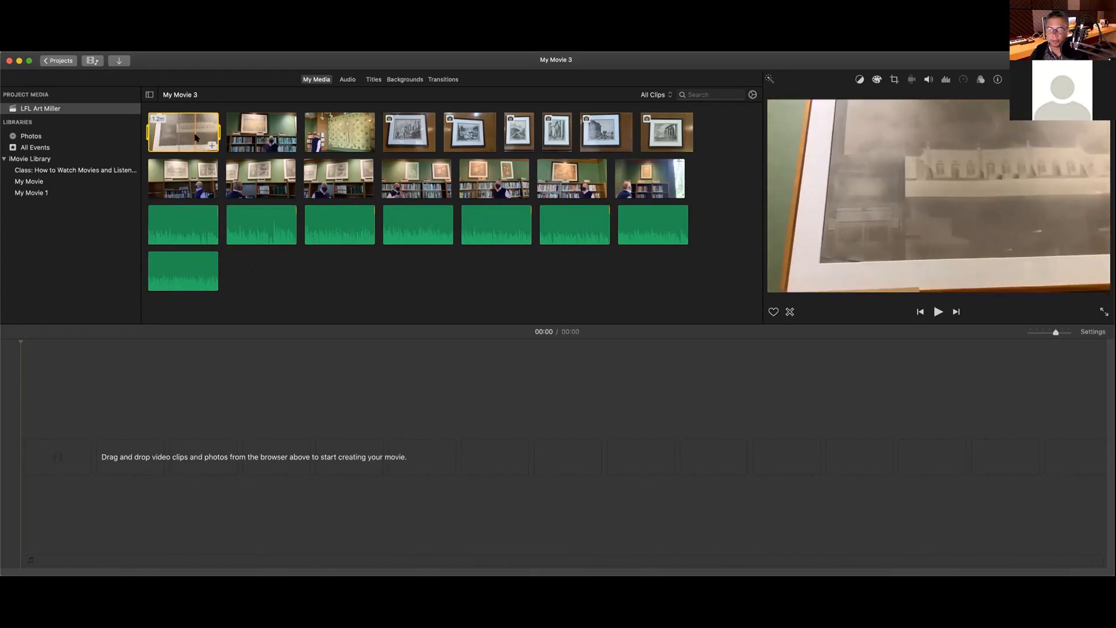
{"action": "left_click_drag", "start_coordinate": [173, 238], "coordinate": [85, 453]}
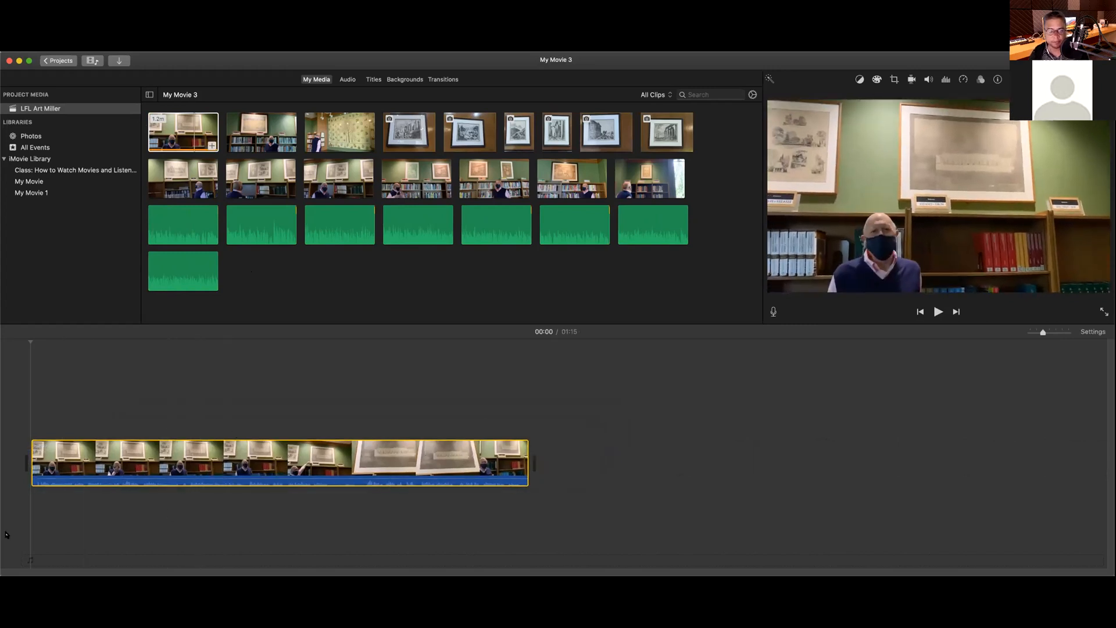
{"action": "key", "text": "space"}
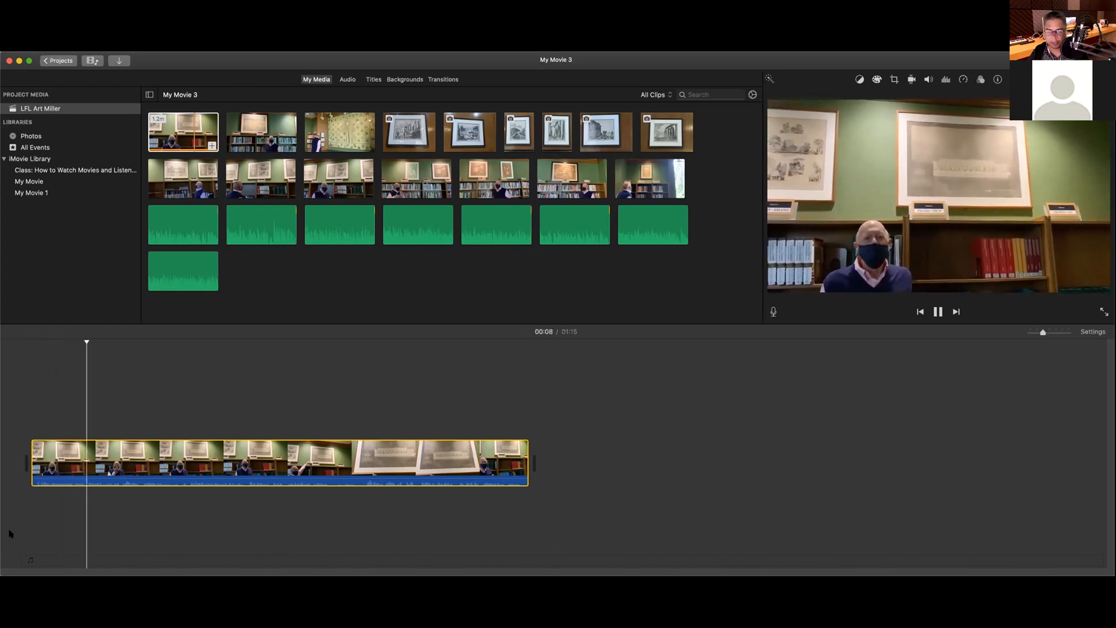
{"action": "key", "text": "space"}
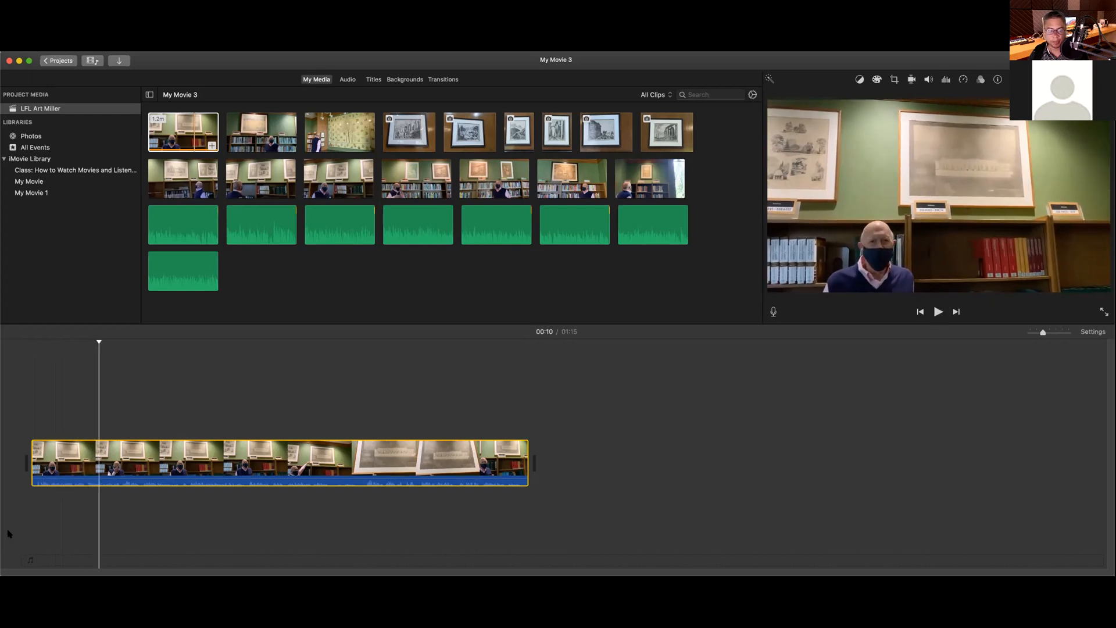
{"action": "left_click", "coordinate": [250, 132]}
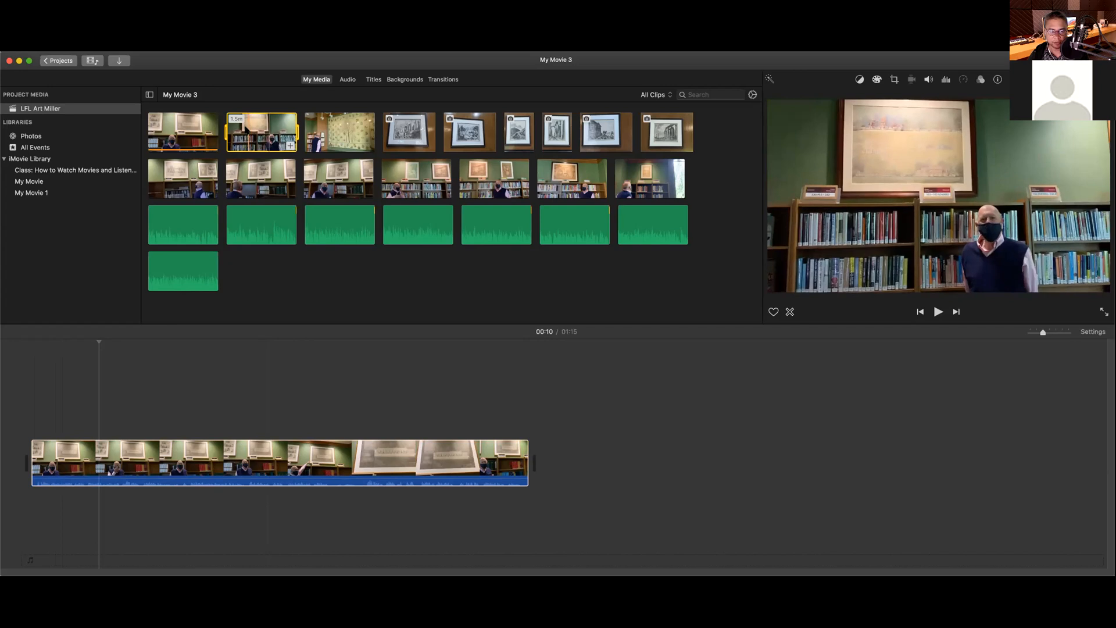
{"action": "left_click_drag", "start_coordinate": [282, 144], "coordinate": [596, 474]}
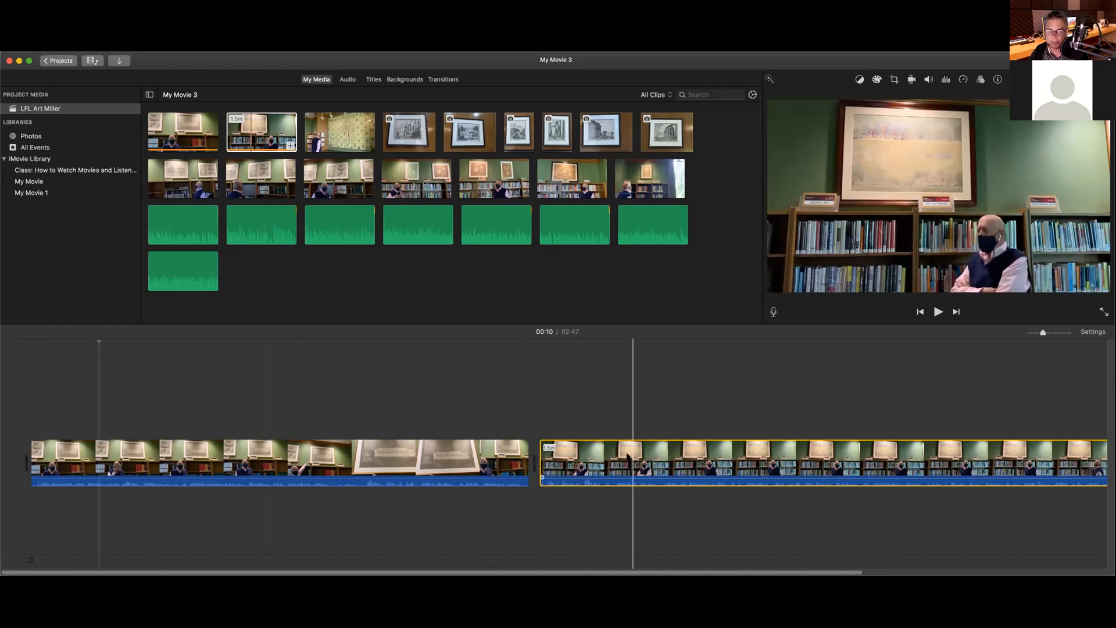
{"action": "left_click", "coordinate": [513, 350]}
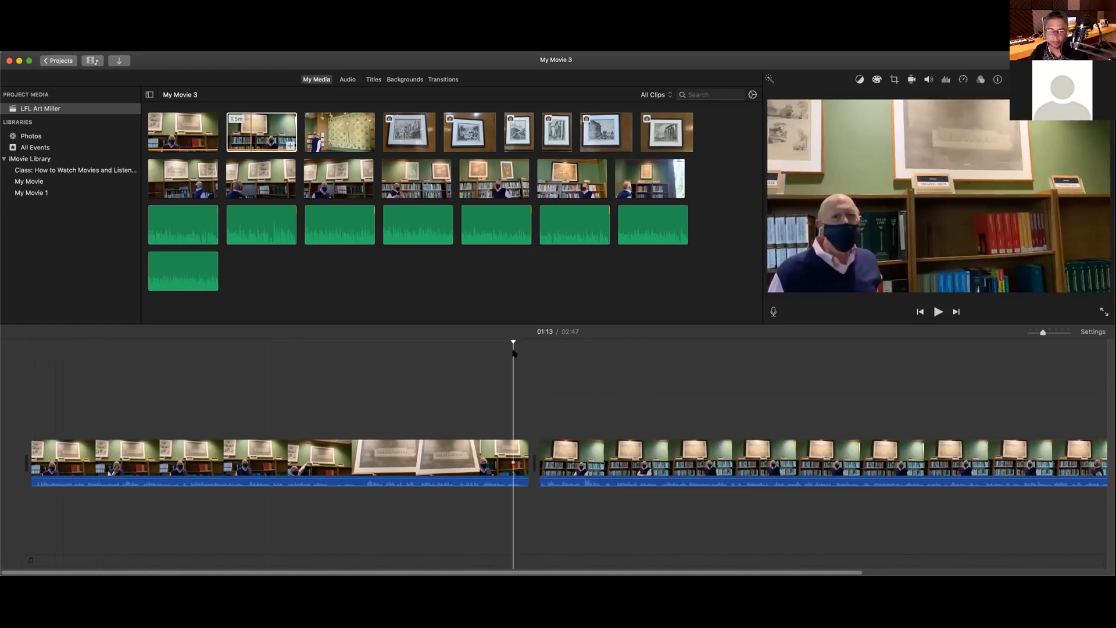
{"action": "key", "text": "space"}
{"action": "key", "text": "space"}
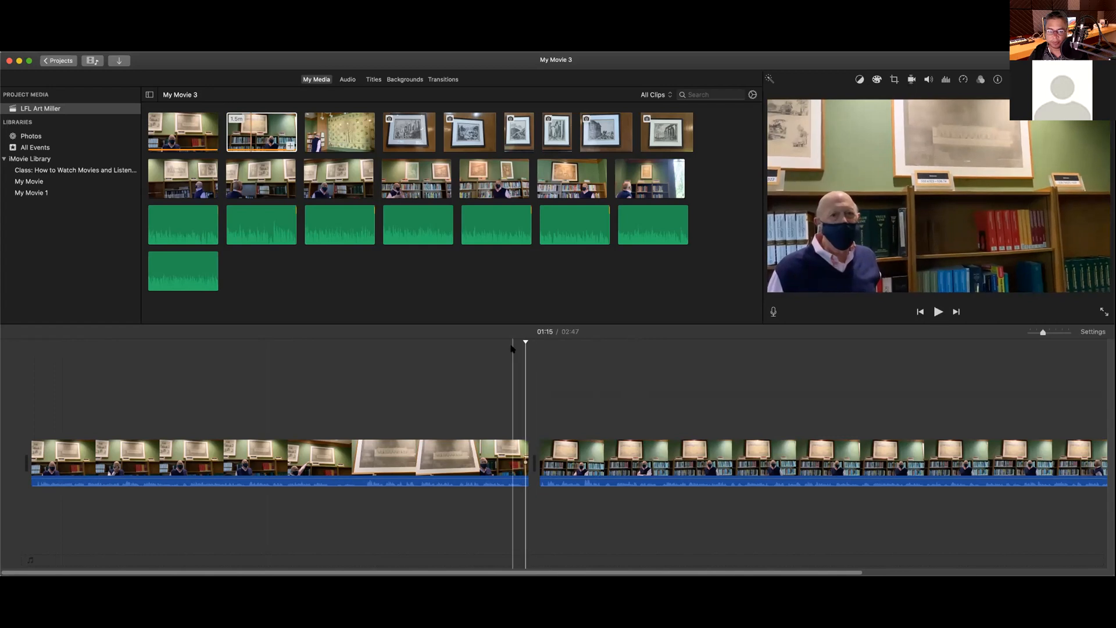
{"action": "left_click", "coordinate": [510, 347]}
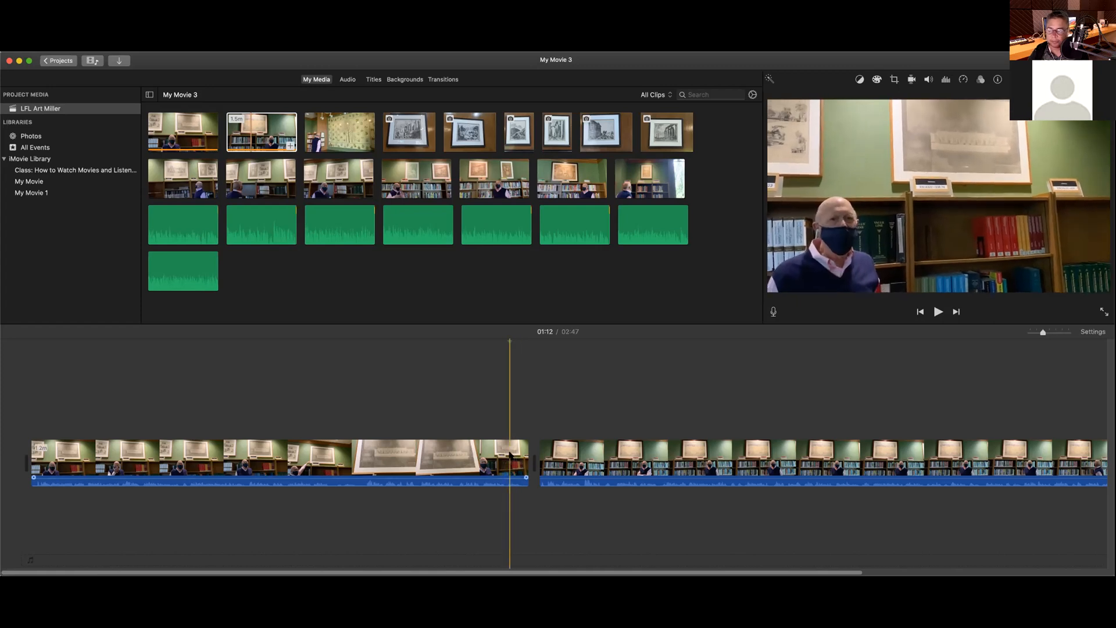
{"action": "key", "text": "space"}
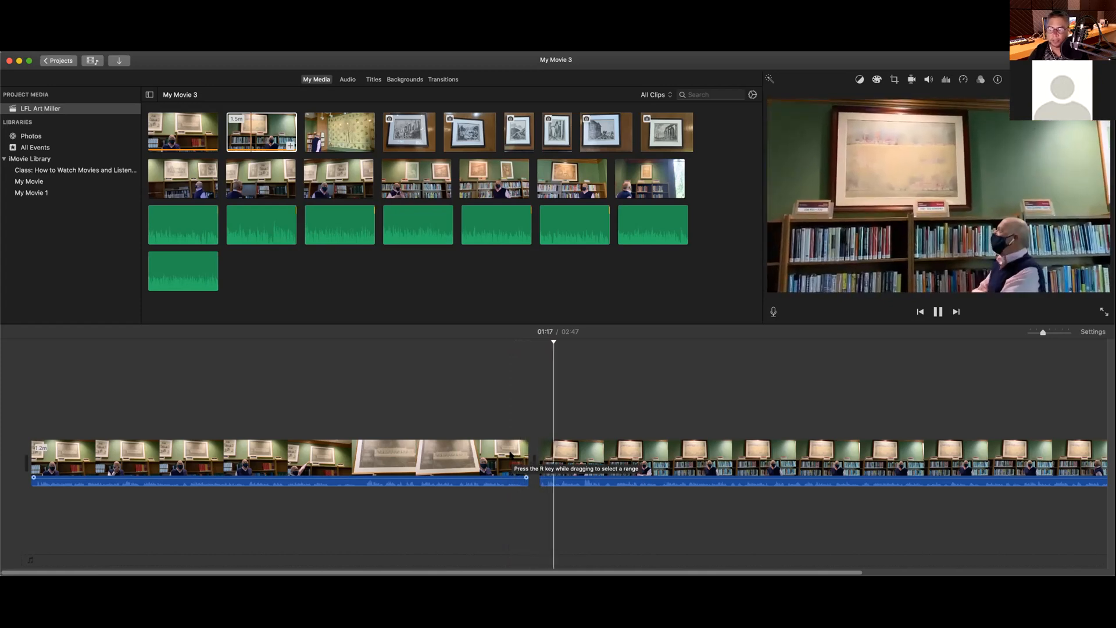
{"action": "key", "text": "space"}
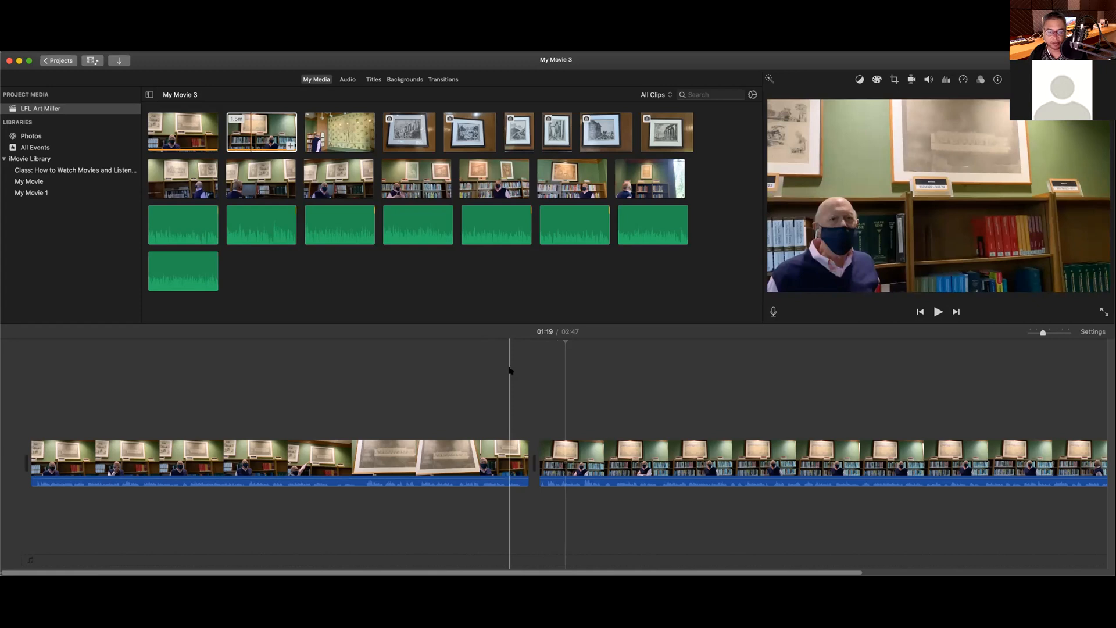
{"action": "left_click", "coordinate": [500, 345]}
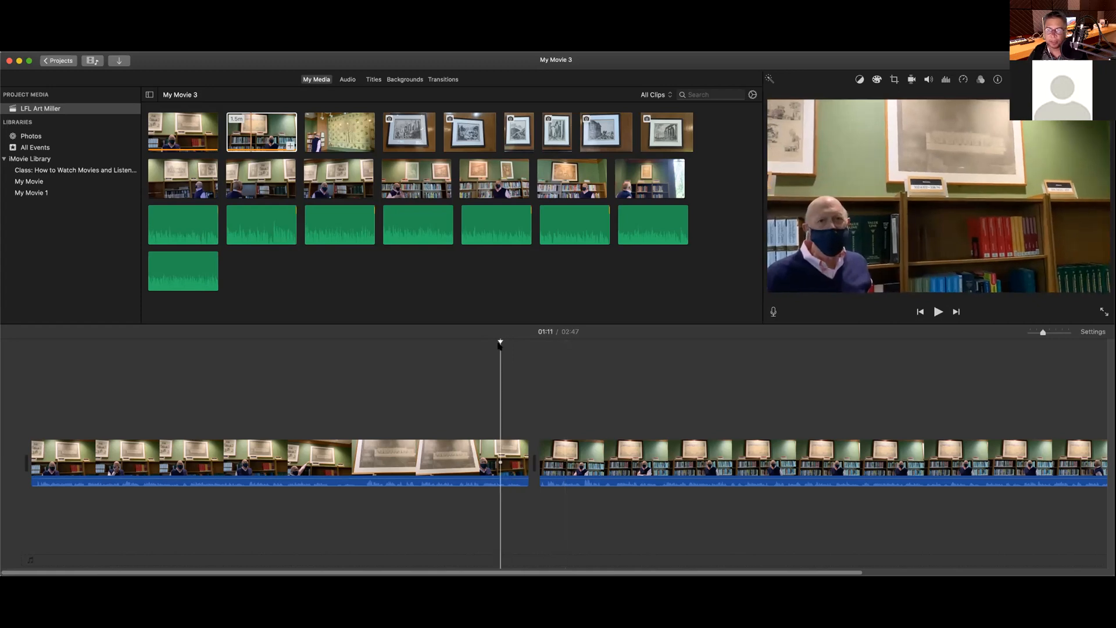
{"action": "left_click_drag", "start_coordinate": [498, 342], "coordinate": [478, 342]}
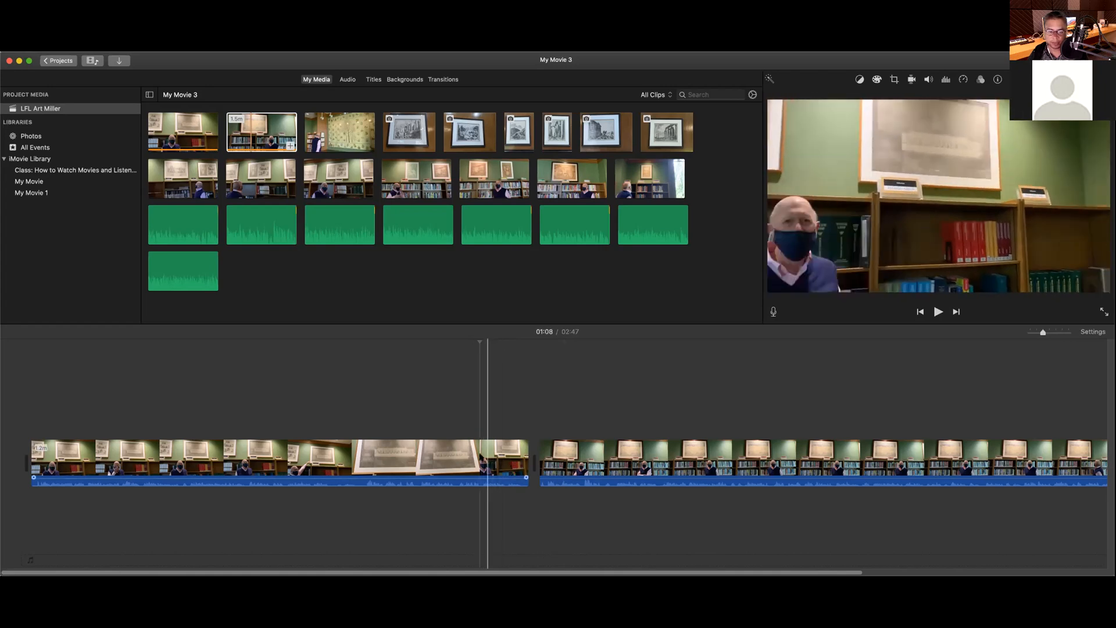
Step: Split the first interview clip at the 01:06 playhead position
{"action": "left_click", "coordinate": [479, 456]}
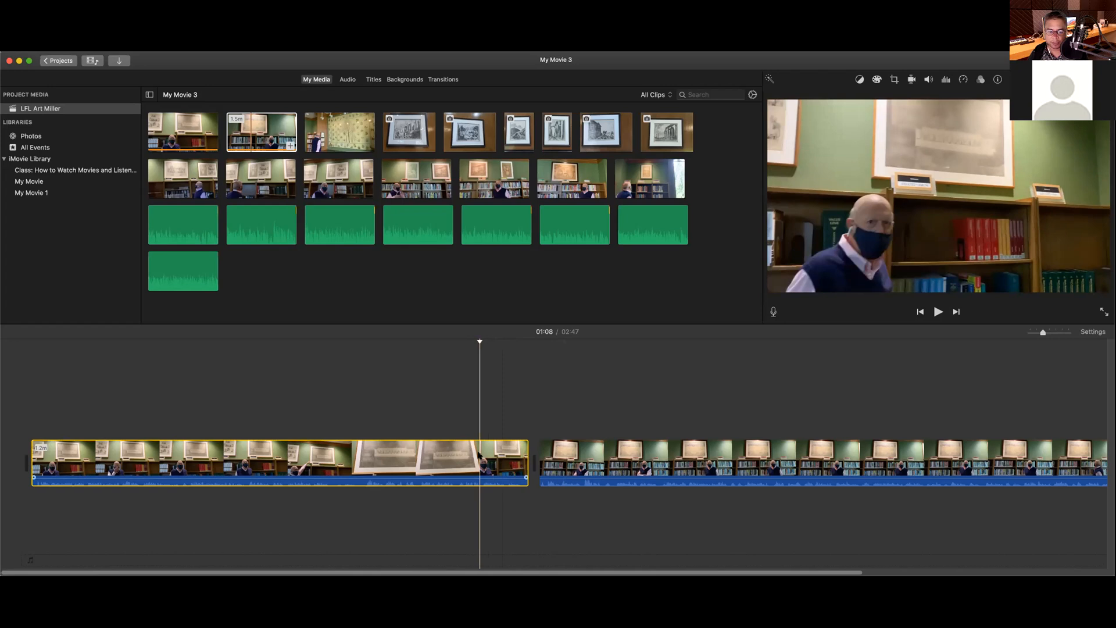
{"action": "right_click", "coordinate": [480, 456]}
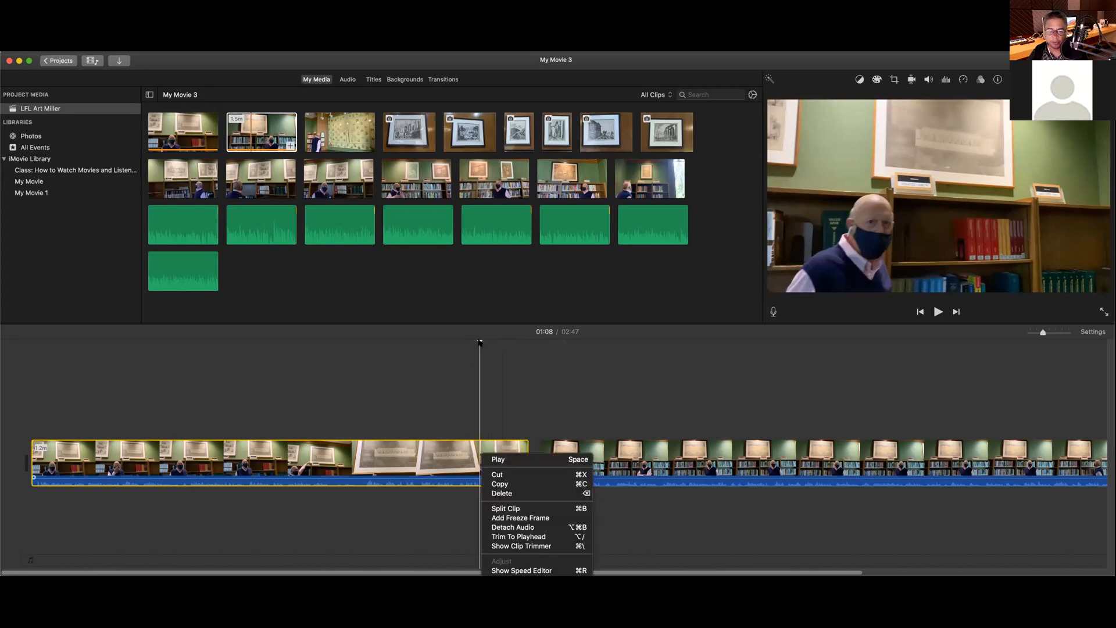
{"action": "left_click", "coordinate": [479, 343]}
{"action": "mouse_move", "coordinate": [480, 343]}
{"action": "left_mouse_down"}
{"action": "mouse_move", "coordinate": [416, 343]}
{"action": "mouse_move", "coordinate": [468, 343]}
{"action": "left_mouse_up"}
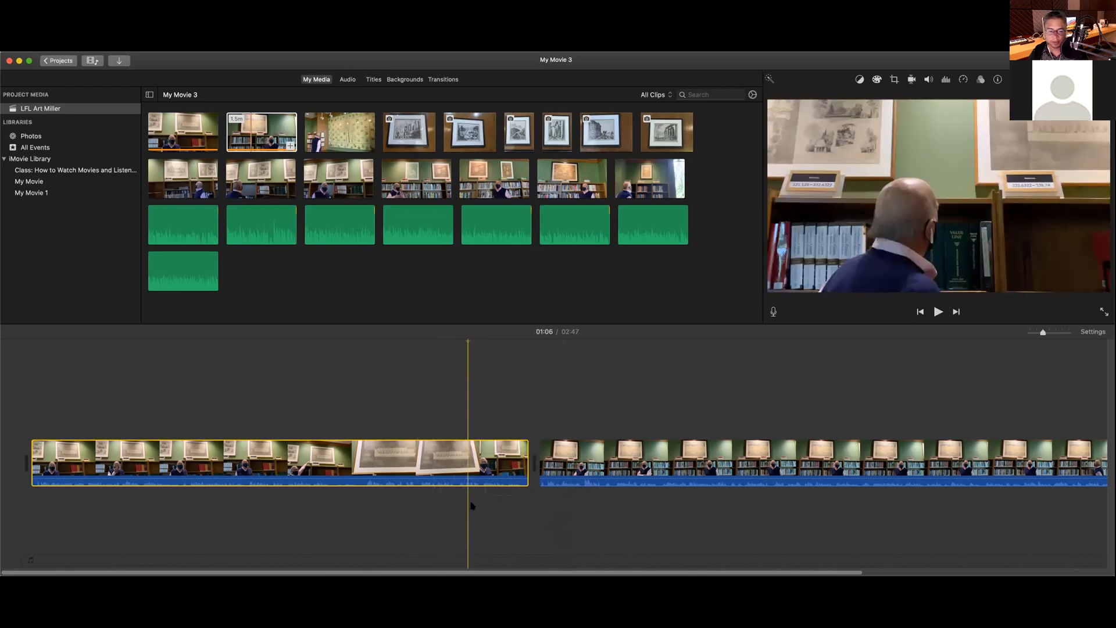
{"action": "left_click", "coordinate": [465, 474]}
{"action": "right_click", "coordinate": [465, 465]}
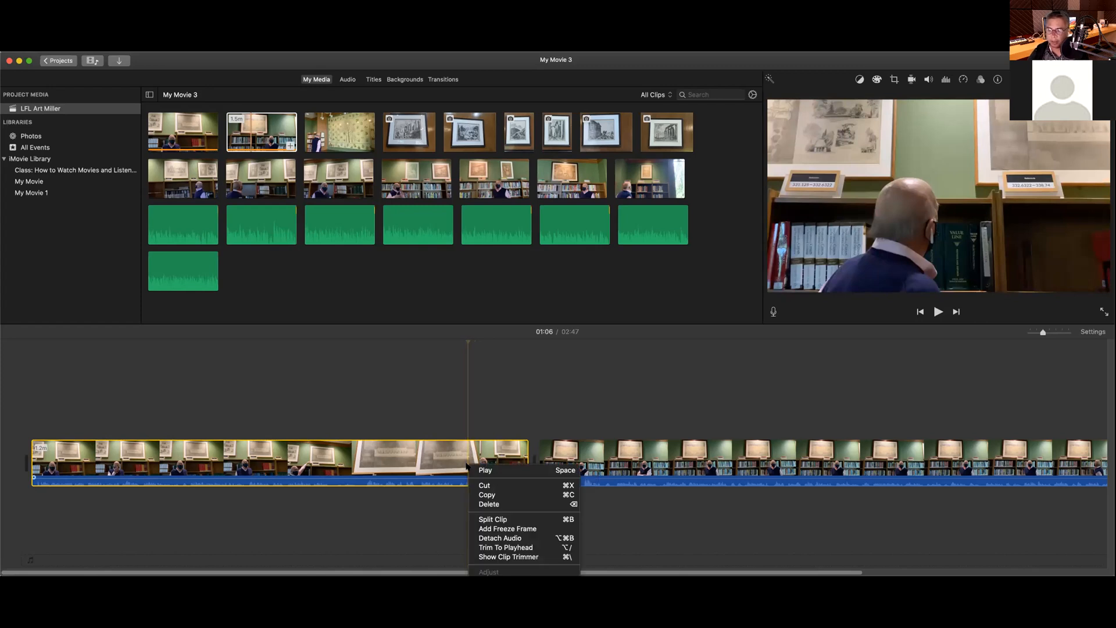
{"action": "left_click", "coordinate": [488, 519]}
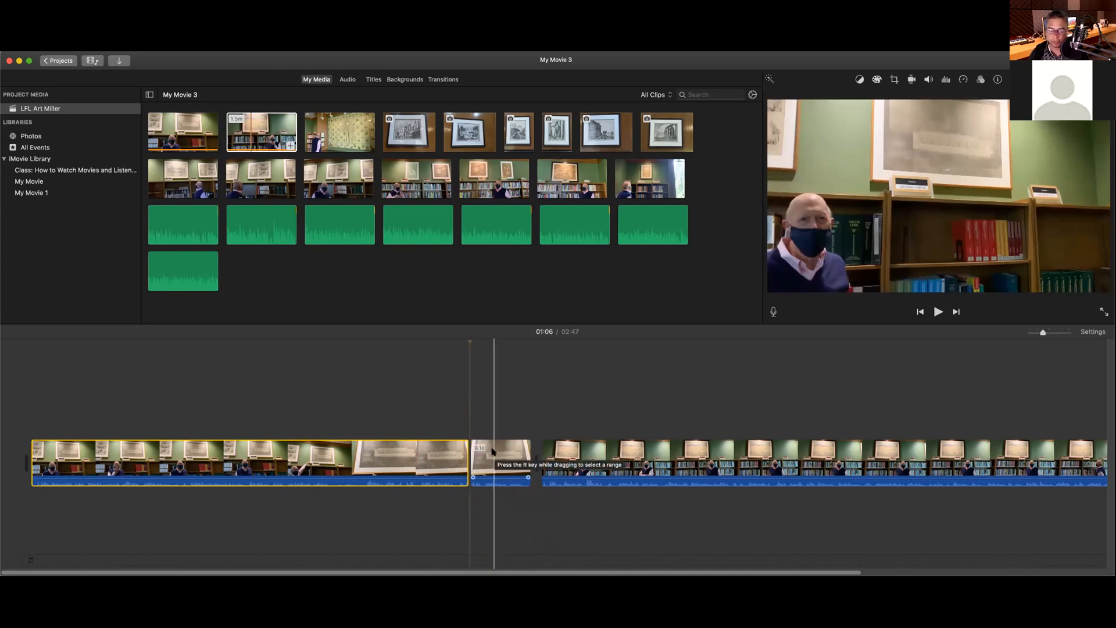
{"action": "key", "text": "super+z"}
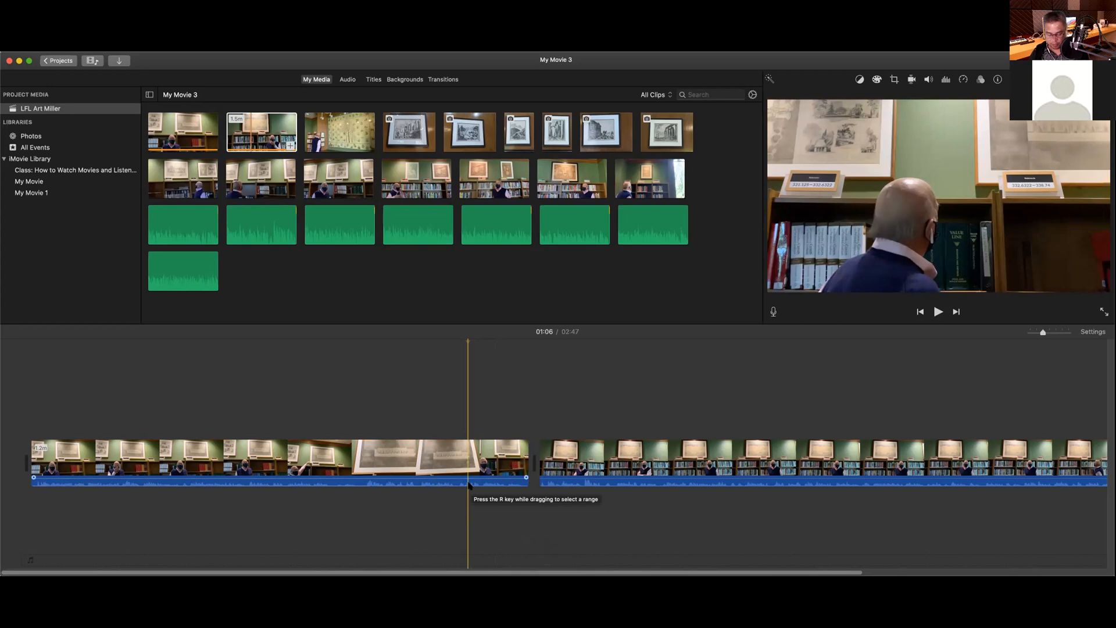
{"action": "key", "text": "super+b"}
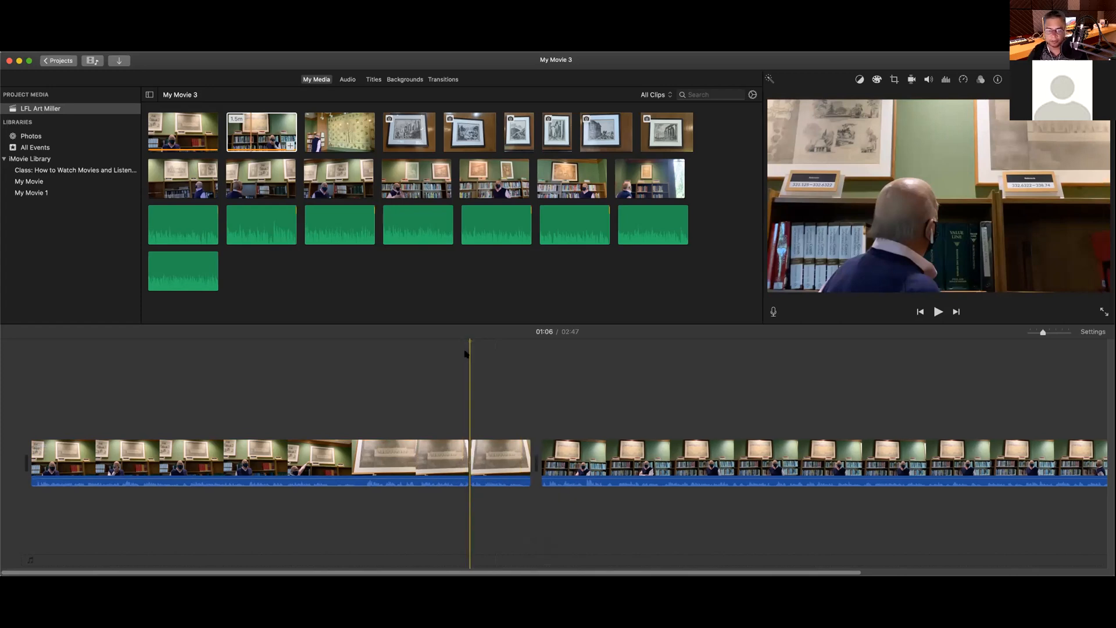
Step: Delete the 9.1-second piece after the split, shortening the movie to 2:38
{"action": "key", "text": "space"}
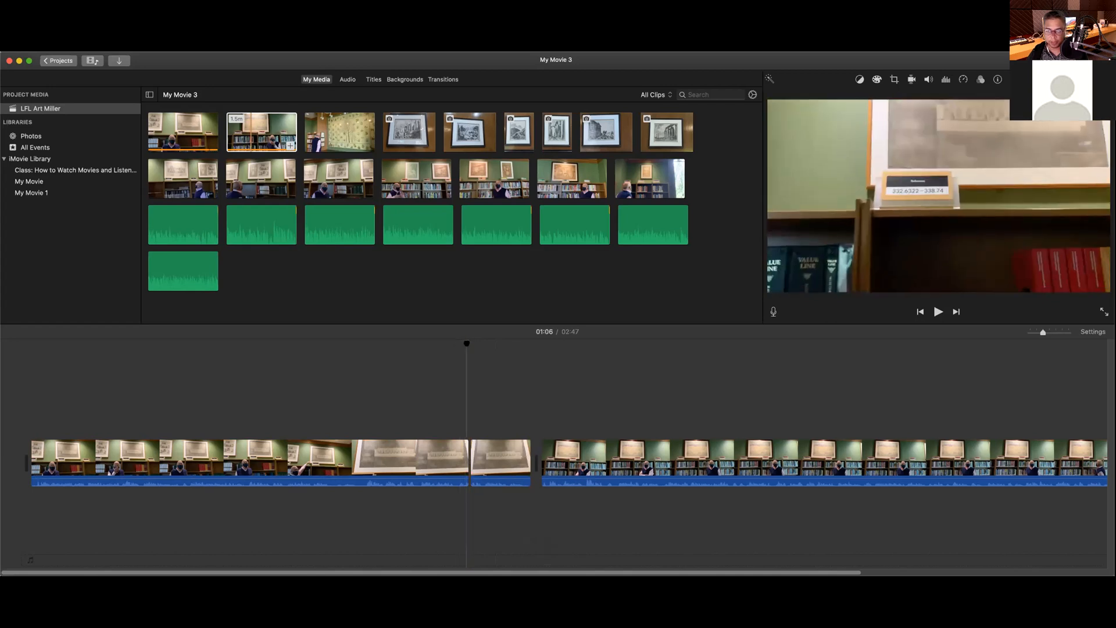
{"action": "left_click", "coordinate": [469, 343]}
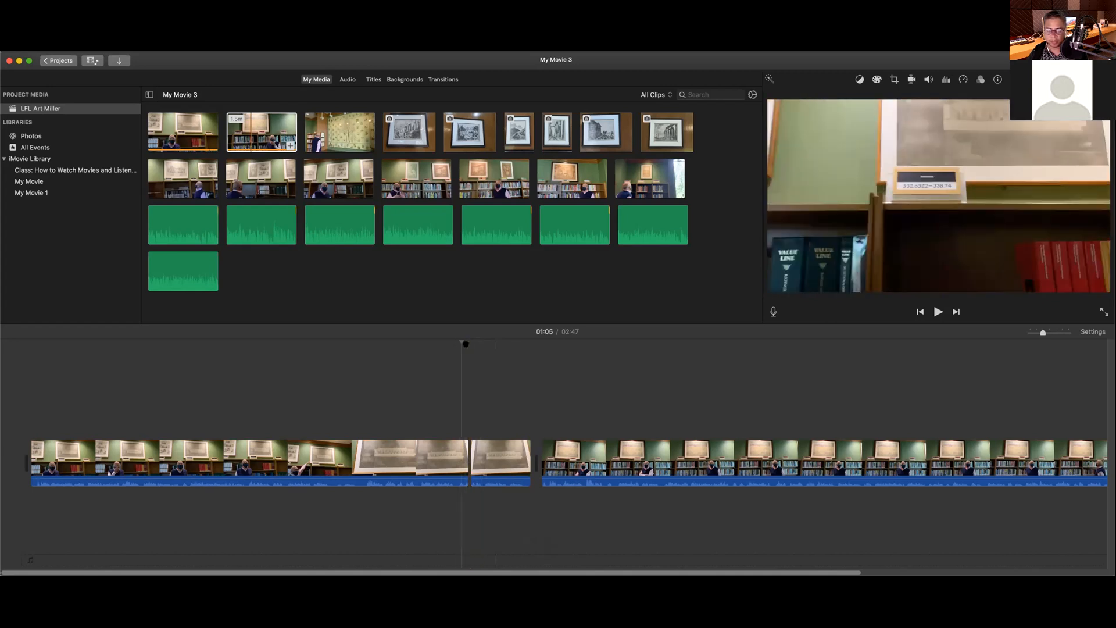
{"action": "left_click", "coordinate": [500, 462]}
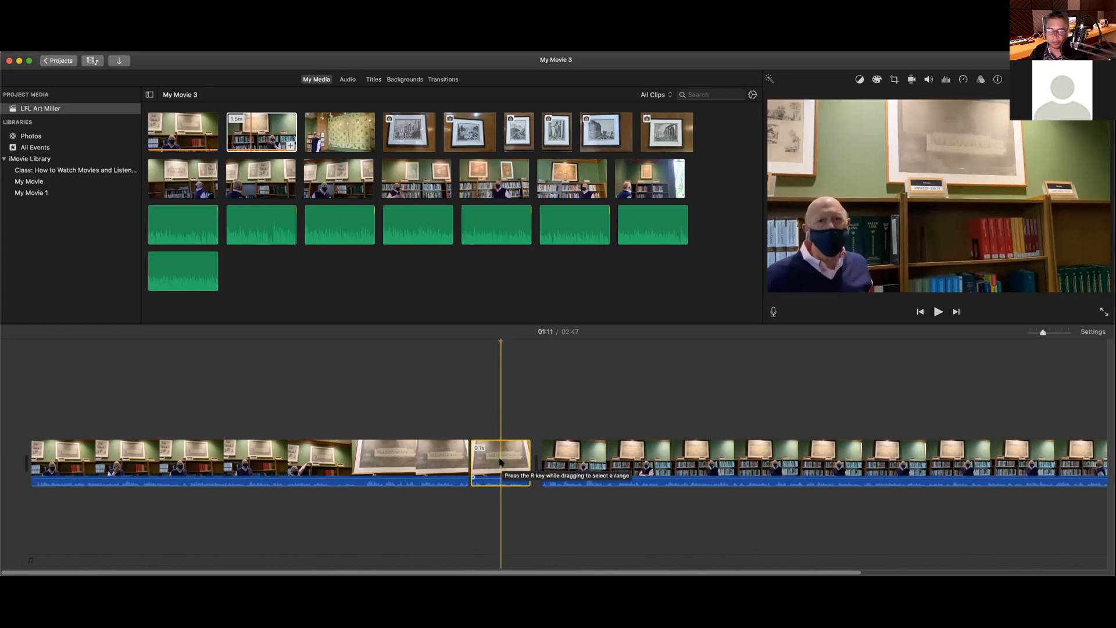
{"action": "key", "text": "Delete"}
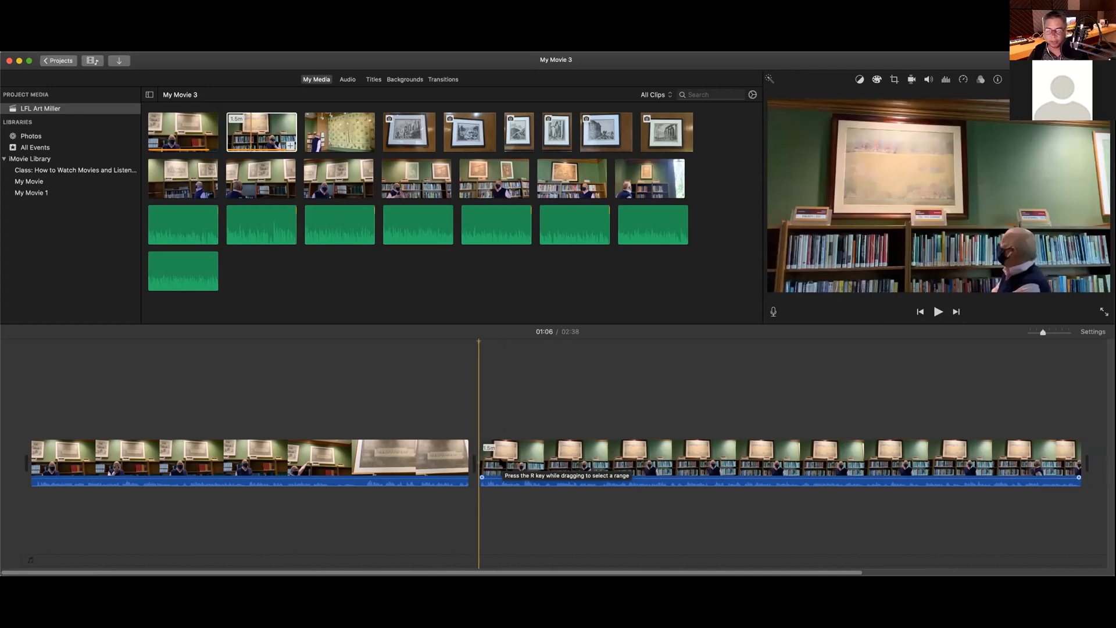
{"action": "key", "text": "super+z"}
{"action": "right_click", "coordinate": [500, 452]}
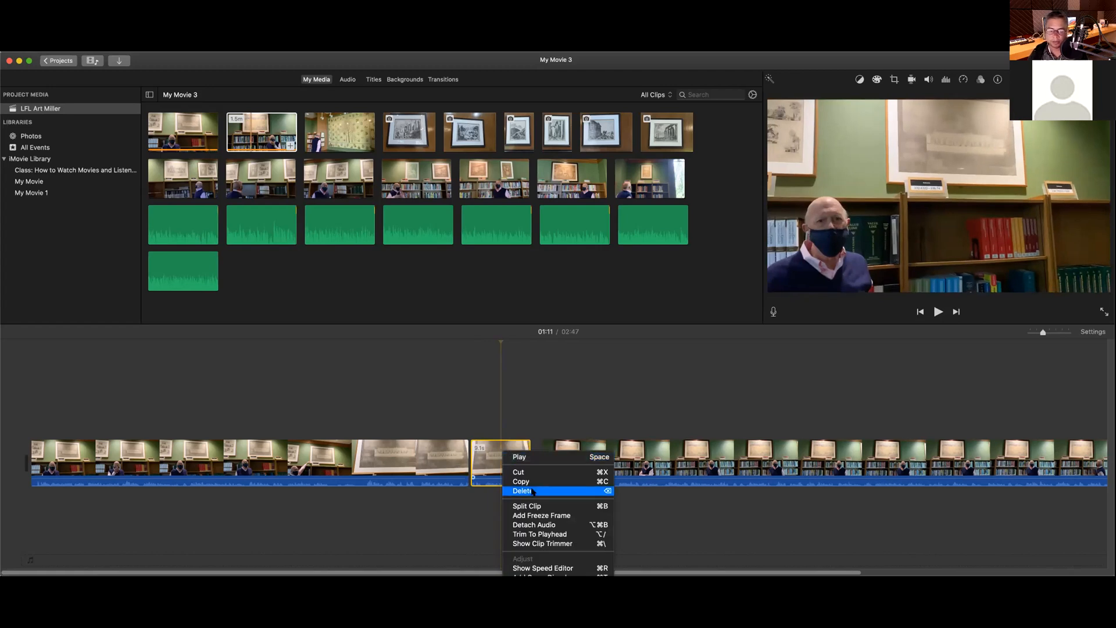
{"action": "left_click", "coordinate": [532, 491]}
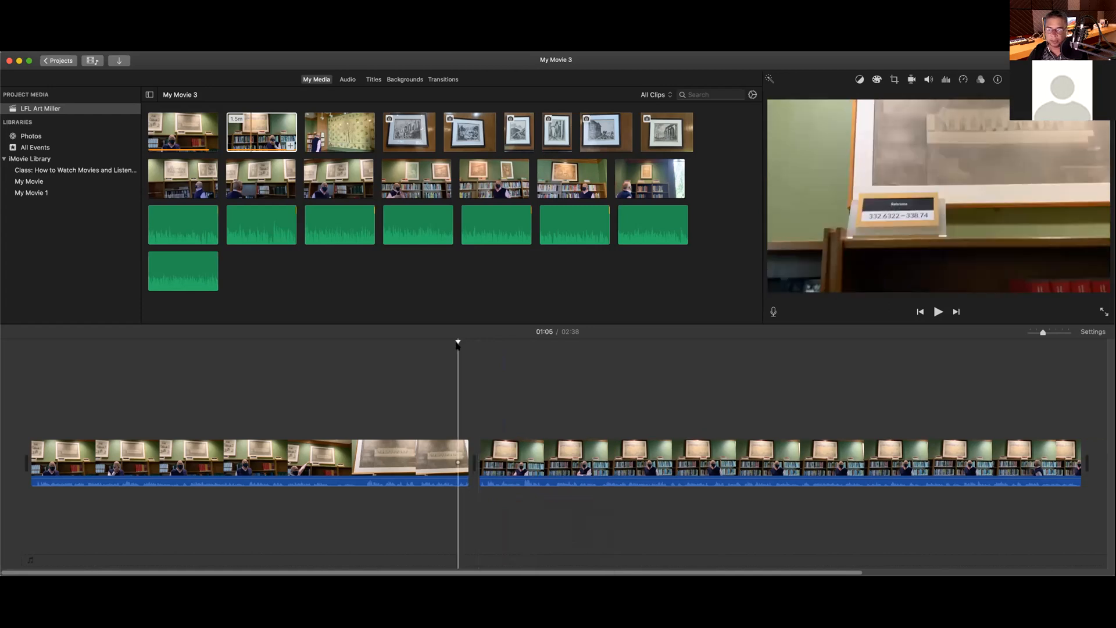
Step: Replay the cut with and without the 9.1 s piece, keep it removed, and show Transitions
{"action": "key", "text": "space"}
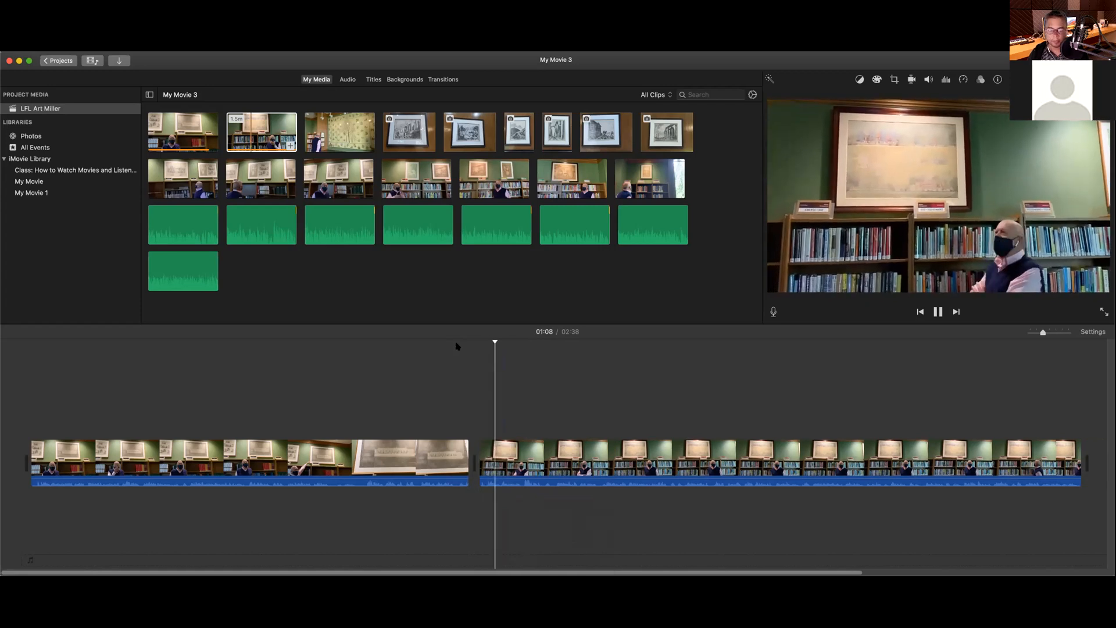
{"action": "key", "text": "super+z"}
{"action": "key", "text": "Delete"}
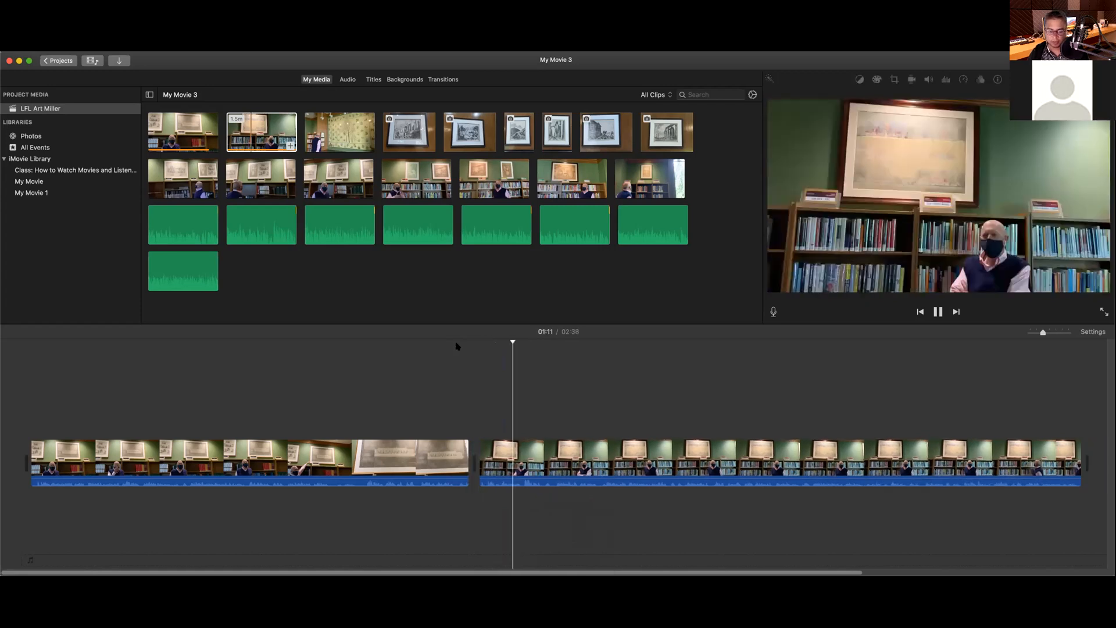
{"action": "key", "text": "space"}
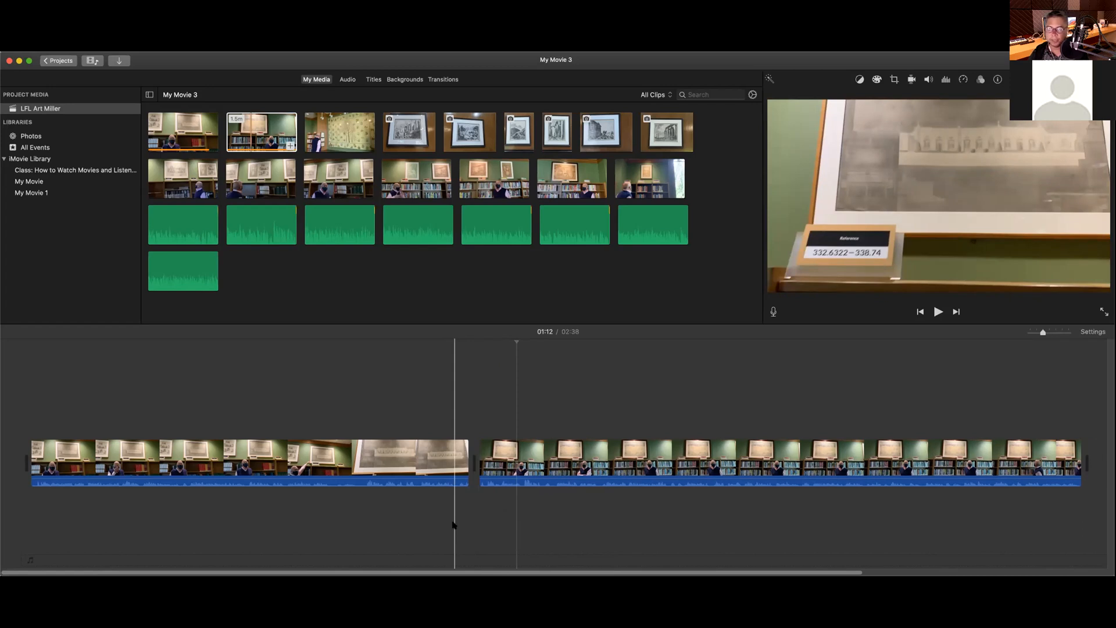
{"action": "left_click", "coordinate": [441, 80]}
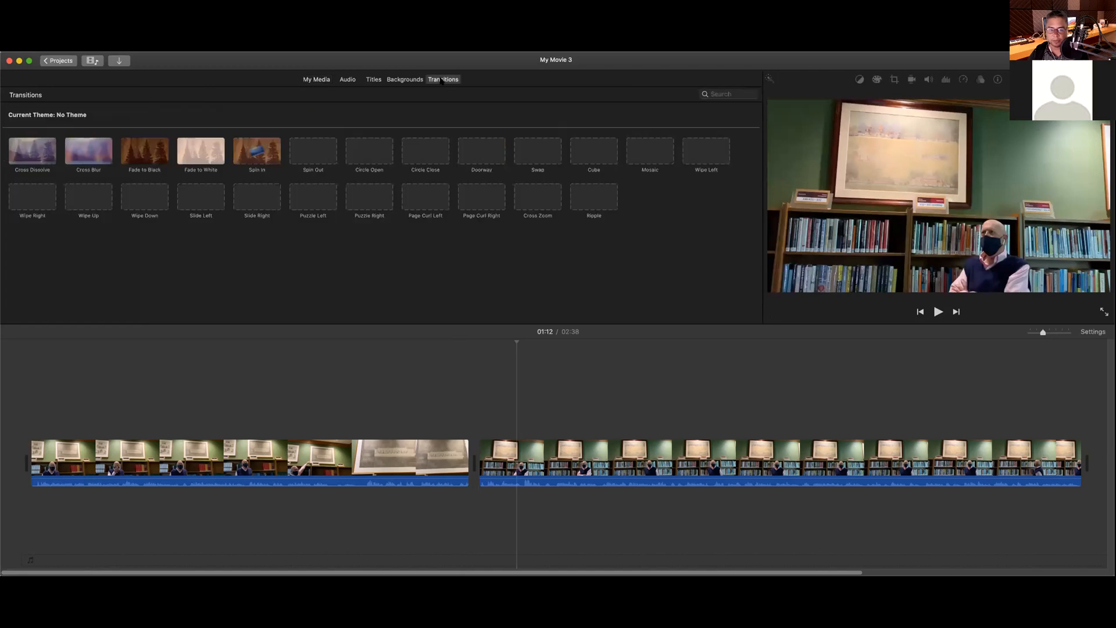
{"action": "left_click", "coordinate": [318, 79]}
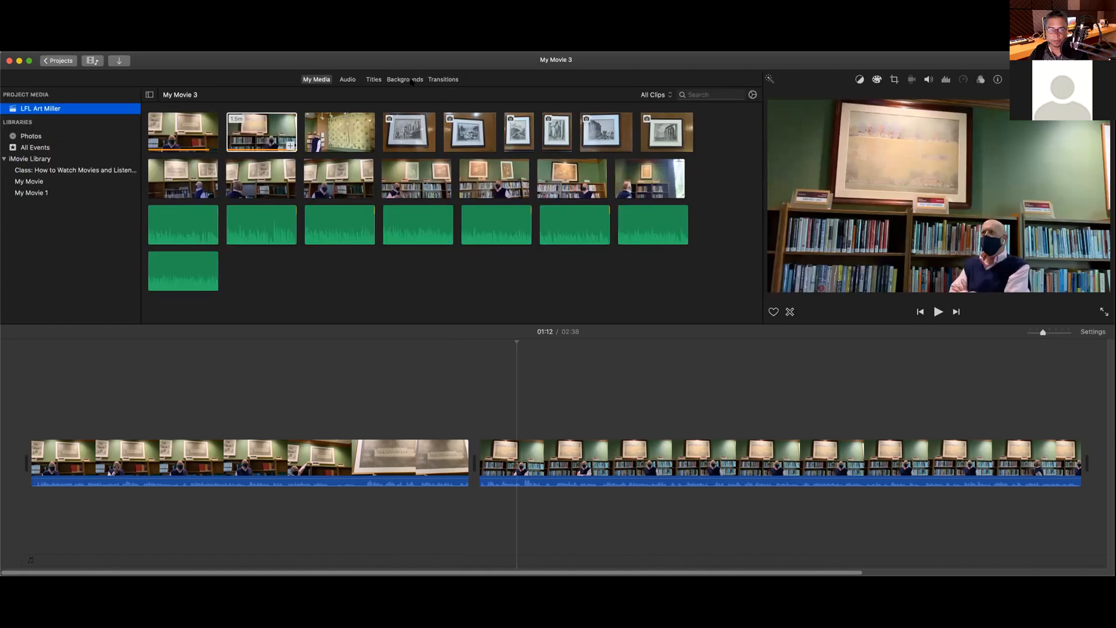
{"action": "left_click", "coordinate": [437, 79]}
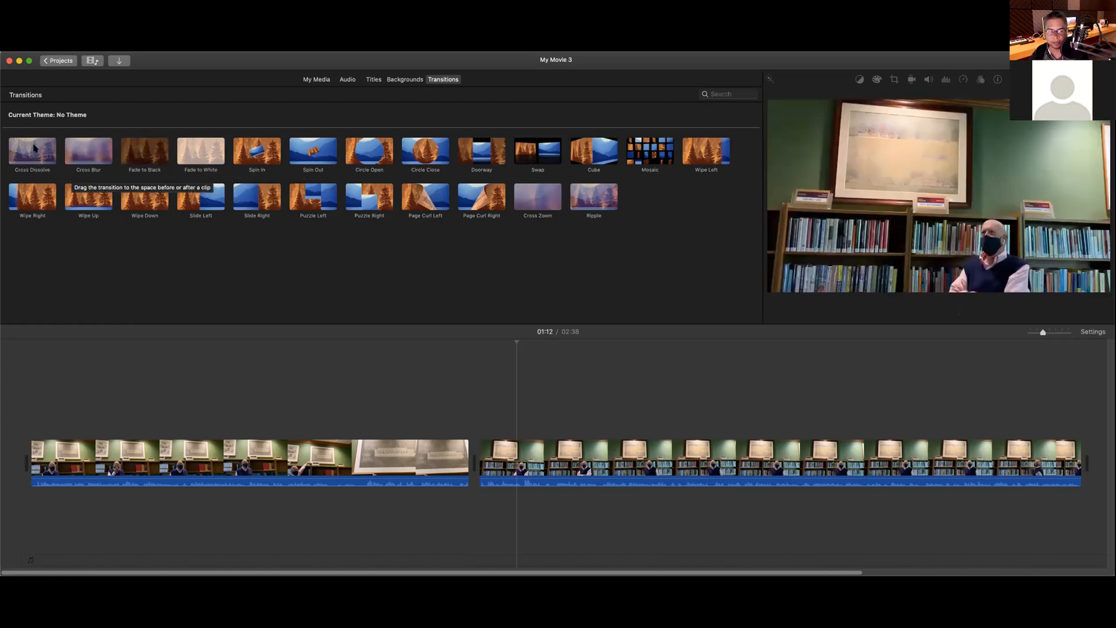
Step: Place a Cross Dissolve transition between the two interview clips
{"action": "left_click", "coordinate": [34, 153]}
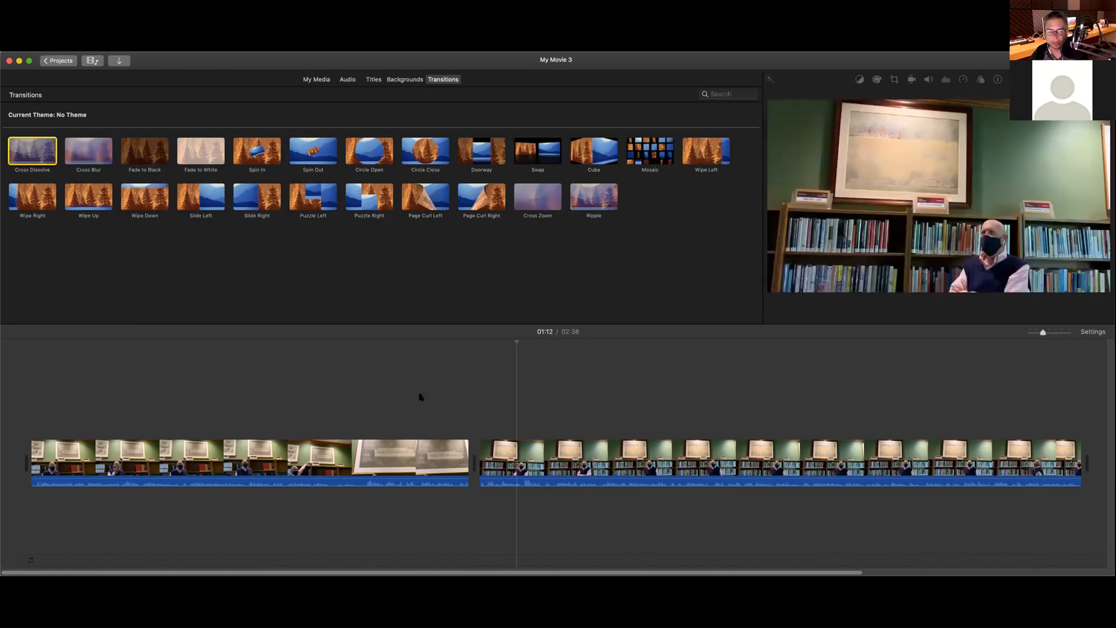
{"action": "left_click_drag", "start_coordinate": [421, 397], "coordinate": [451, 428]}
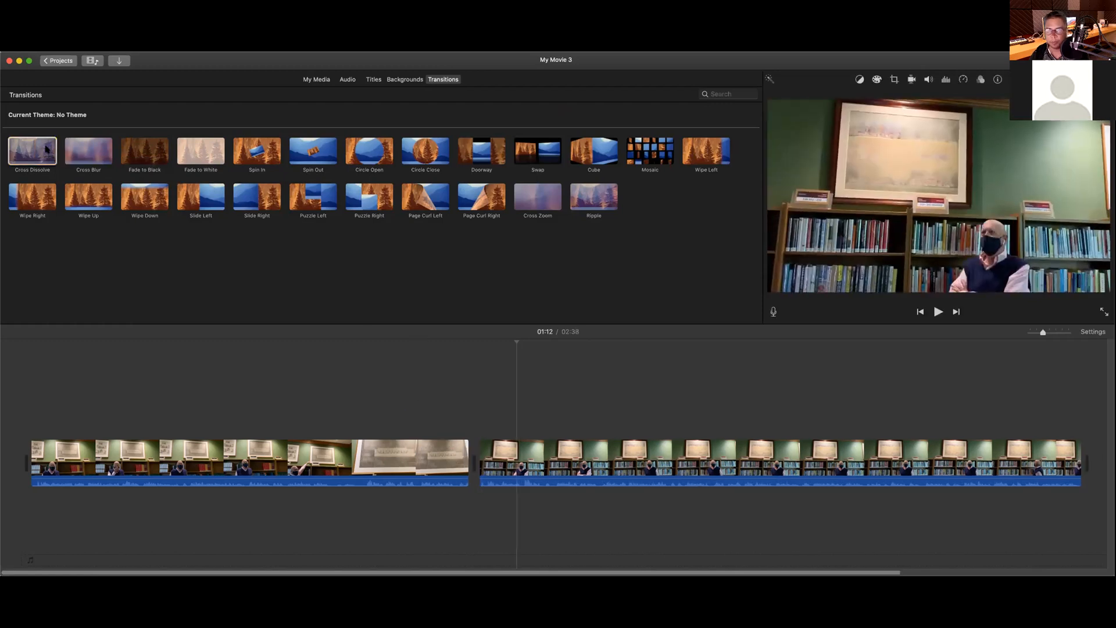
{"action": "left_click", "coordinate": [34, 148]}
{"action": "left_click", "coordinate": [29, 150]}
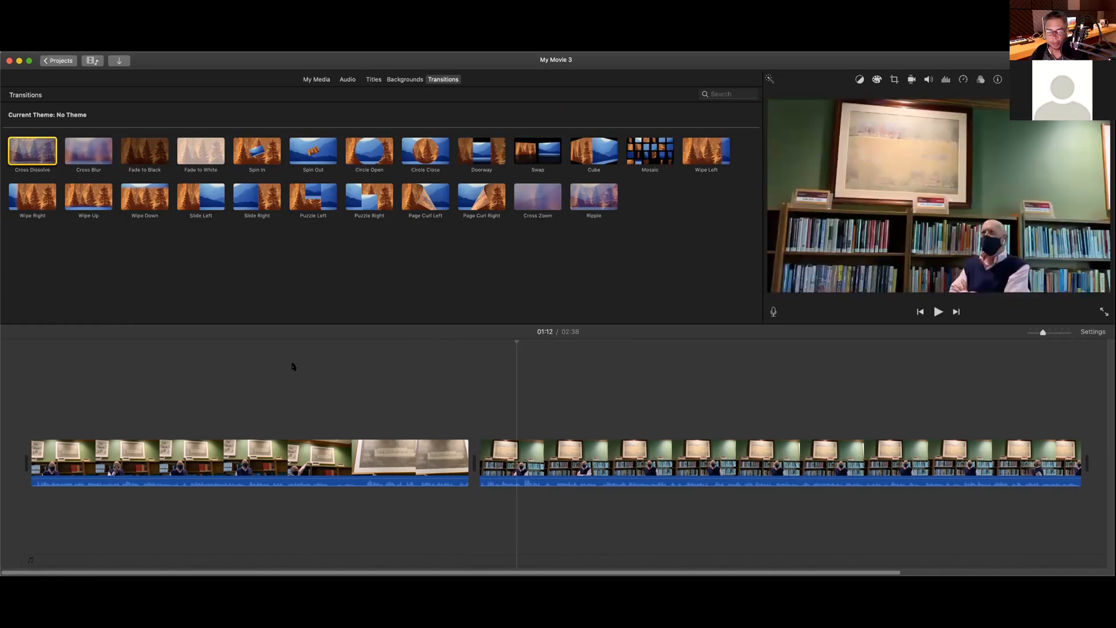
{"action": "left_click_drag", "start_coordinate": [293, 366], "coordinate": [465, 468]}
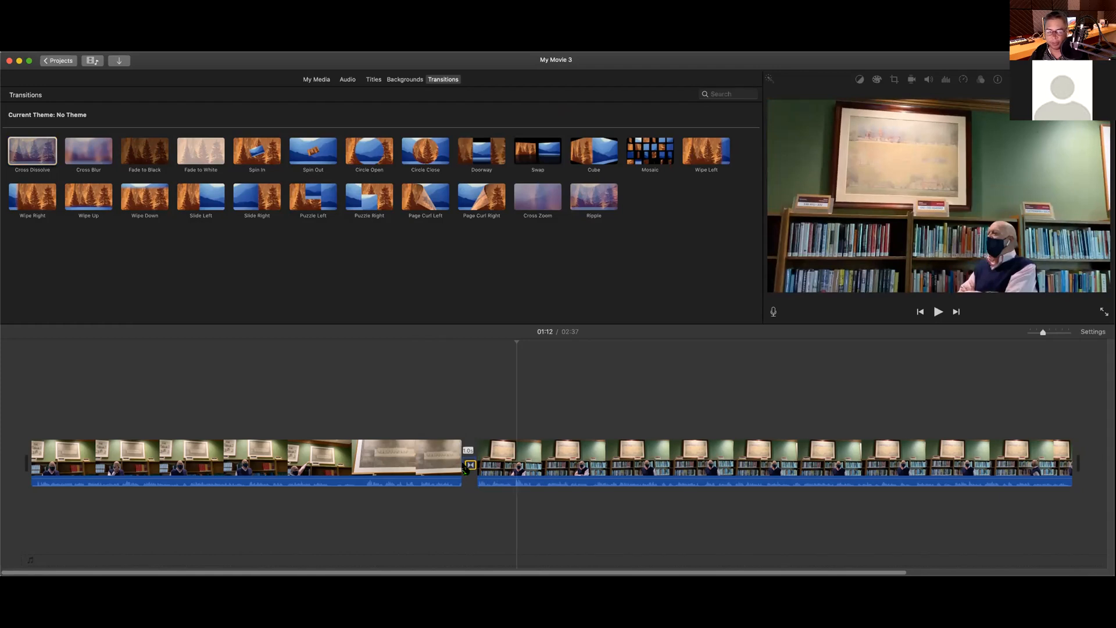
{"action": "mouse_move", "coordinate": [463, 466]}
{"action": "left_mouse_down"}
{"action": "mouse_move", "coordinate": [460, 496]}
{"action": "mouse_move", "coordinate": [469, 462]}
{"action": "left_mouse_up"}
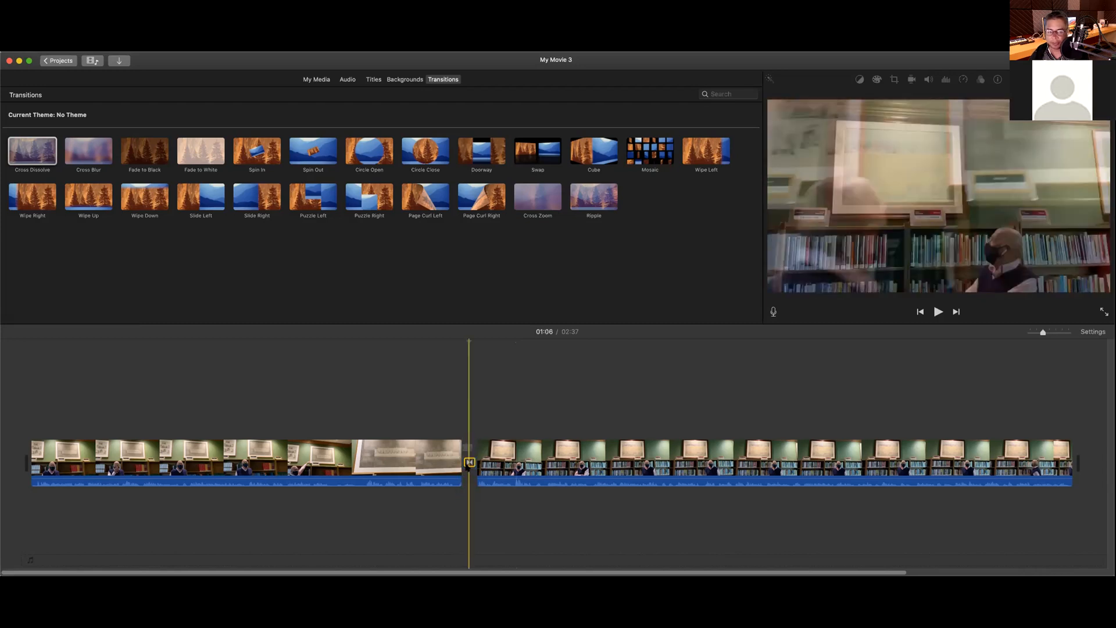
Step: Play the movie from just before the Cross Dissolve to check the effect
{"action": "left_click", "coordinate": [453, 352]}
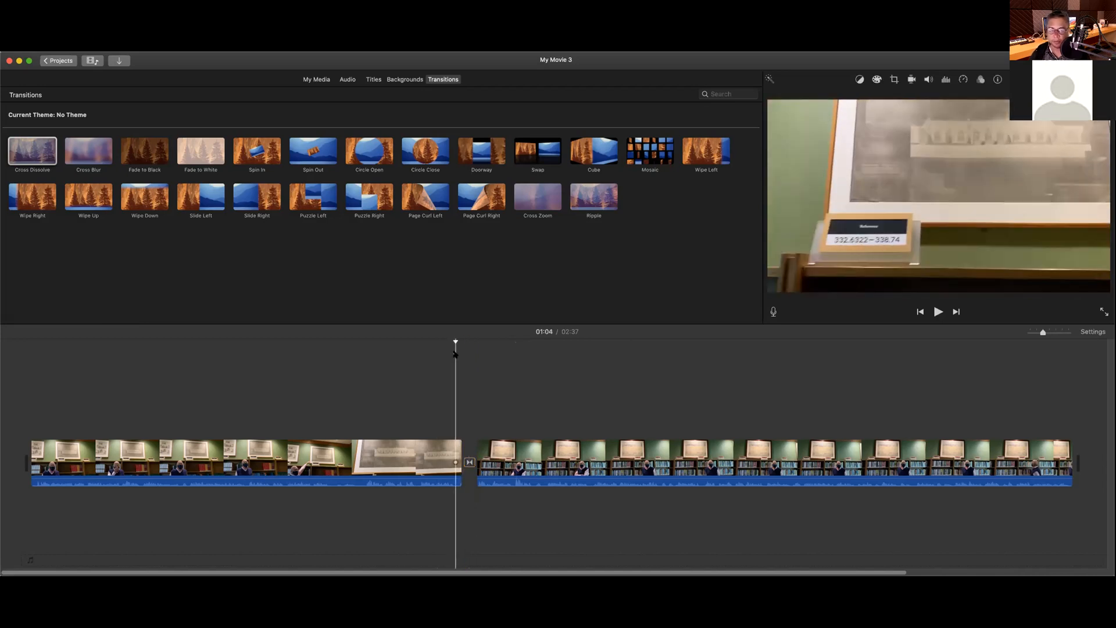
{"action": "key", "text": "space"}
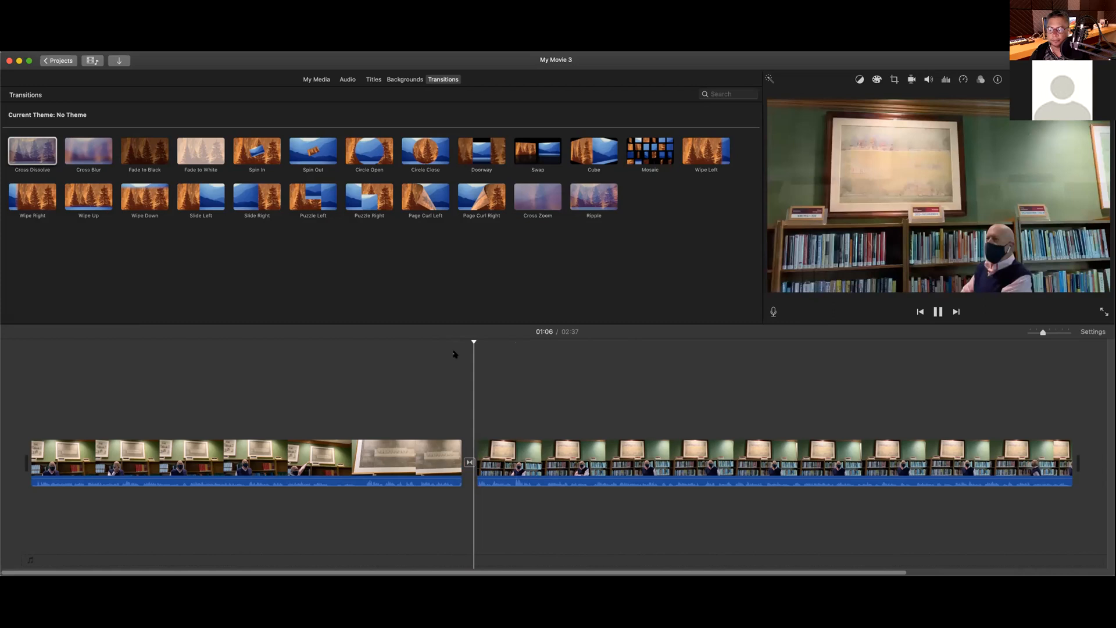
{"action": "key", "text": "space"}
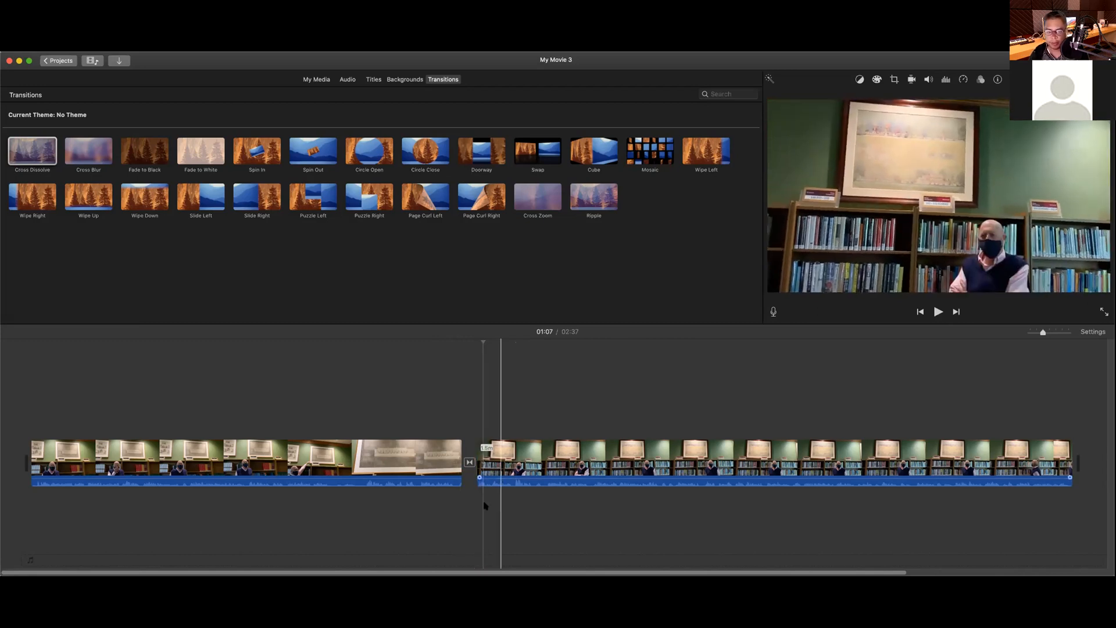
{"action": "double_click", "coordinate": [469, 463]}
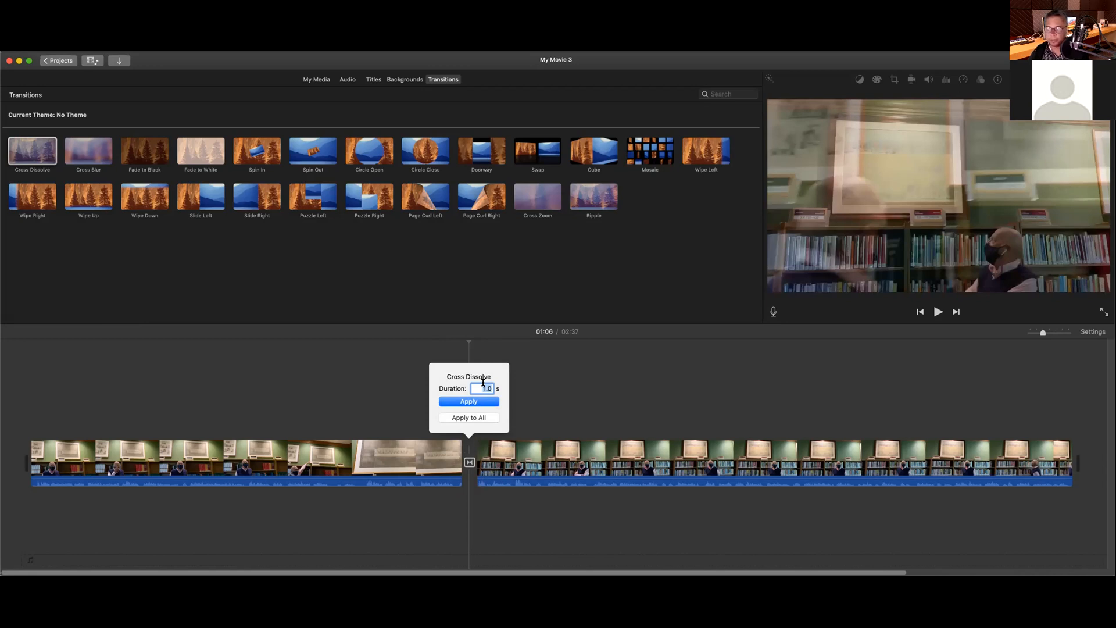
{"action": "type", "text": "3"}
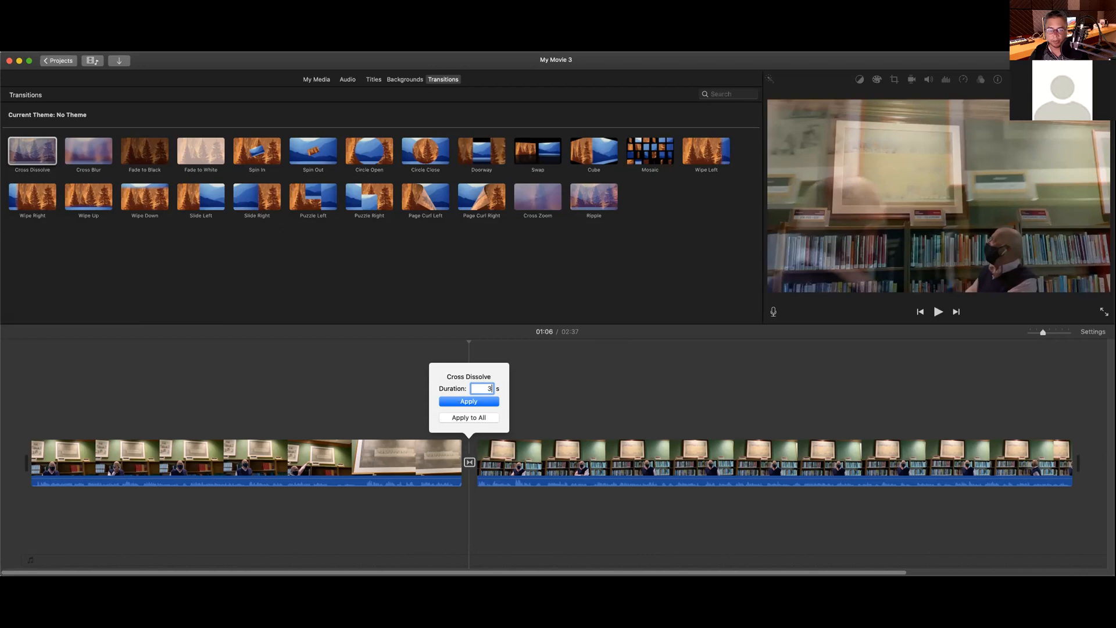
{"action": "left_click", "coordinate": [487, 402]}
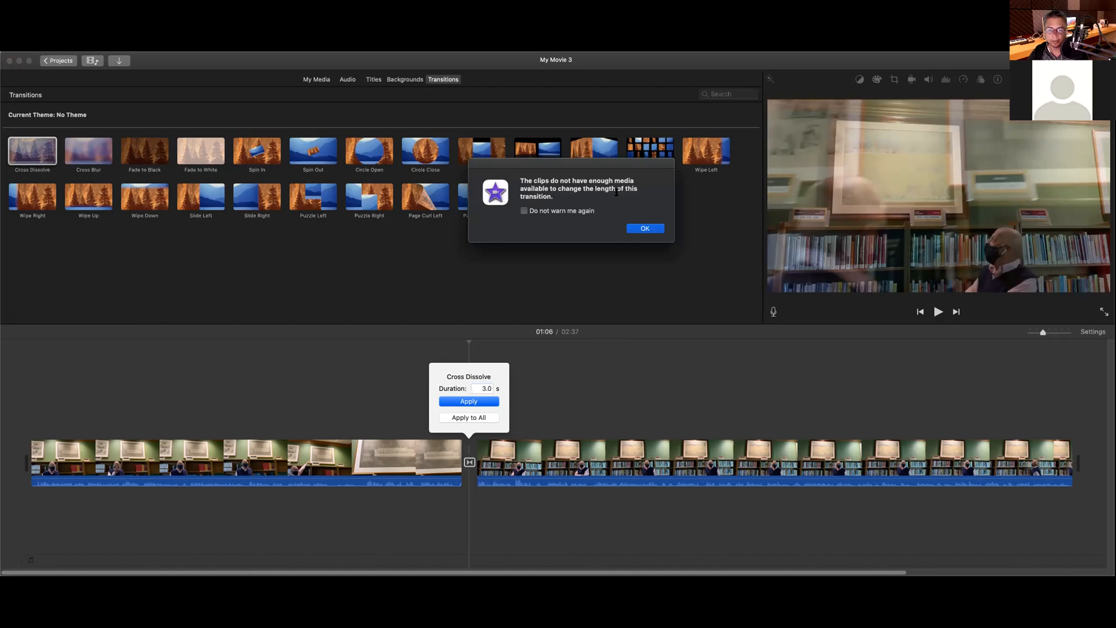
{"action": "left_click", "coordinate": [645, 229]}
{"action": "type", "text": "2"}
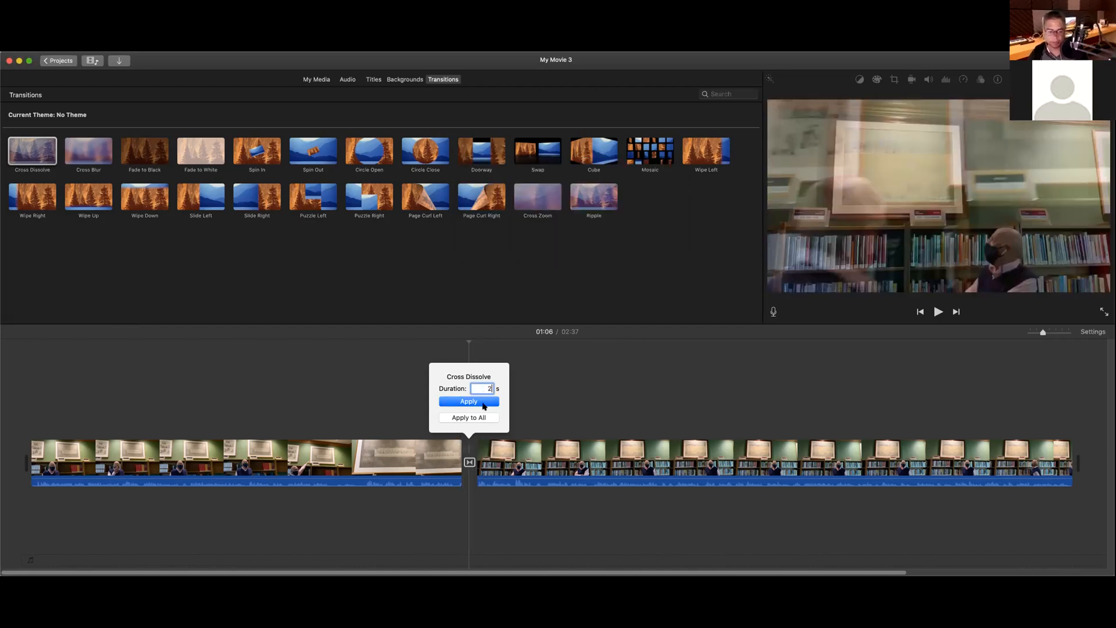
{"action": "left_click", "coordinate": [485, 404]}
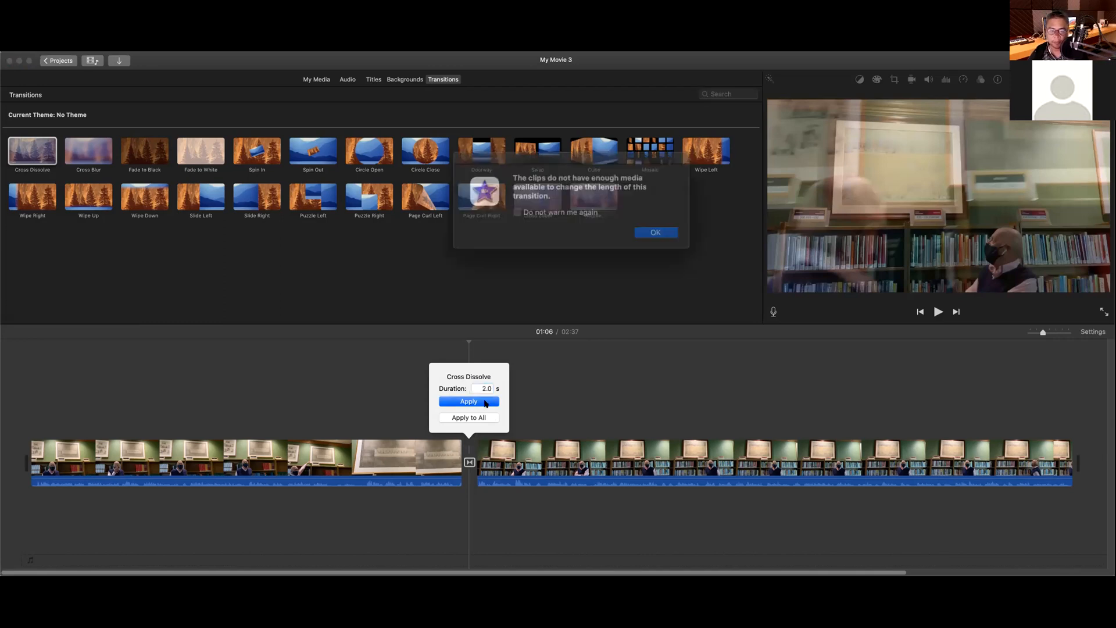
{"action": "left_click", "coordinate": [633, 231]}
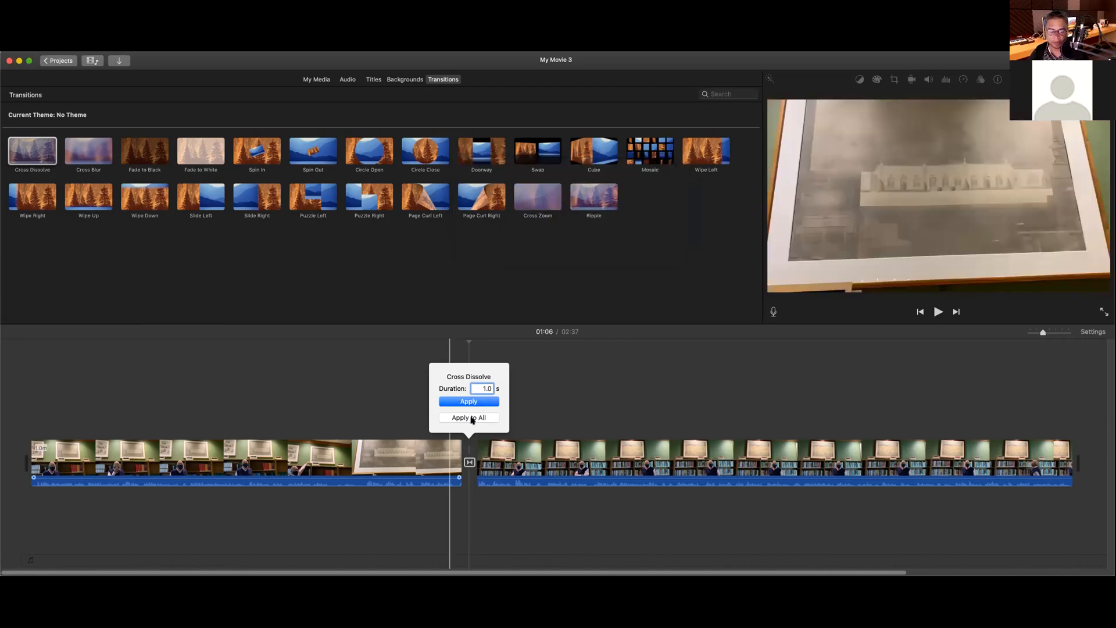
{"action": "left_click", "coordinate": [554, 391]}
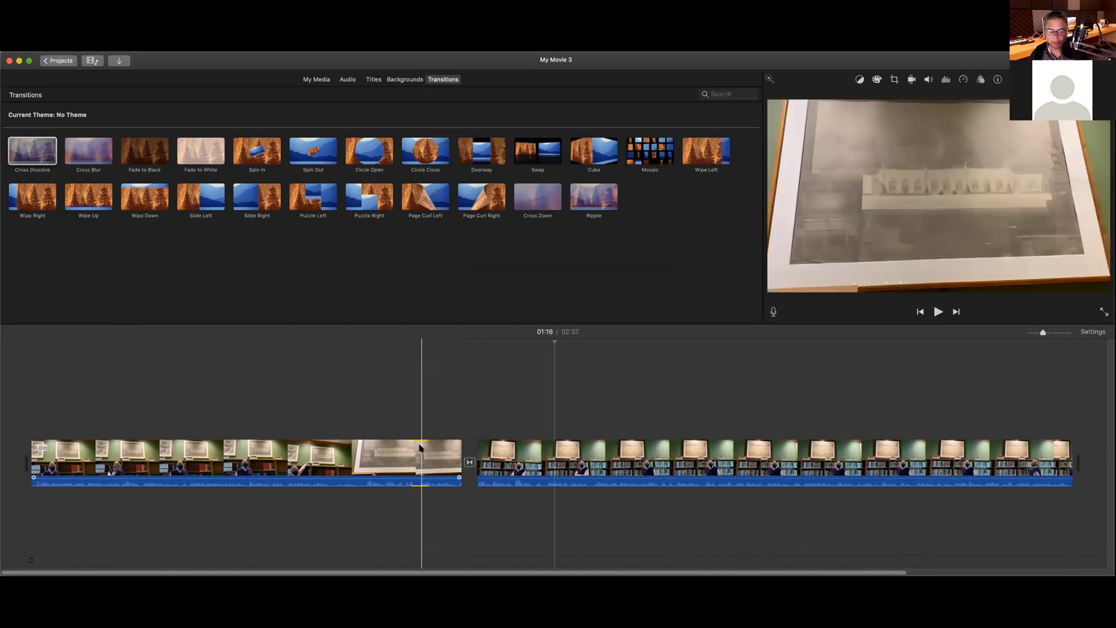
{"action": "left_click", "coordinate": [419, 447]}
{"action": "left_click", "coordinate": [407, 453]}
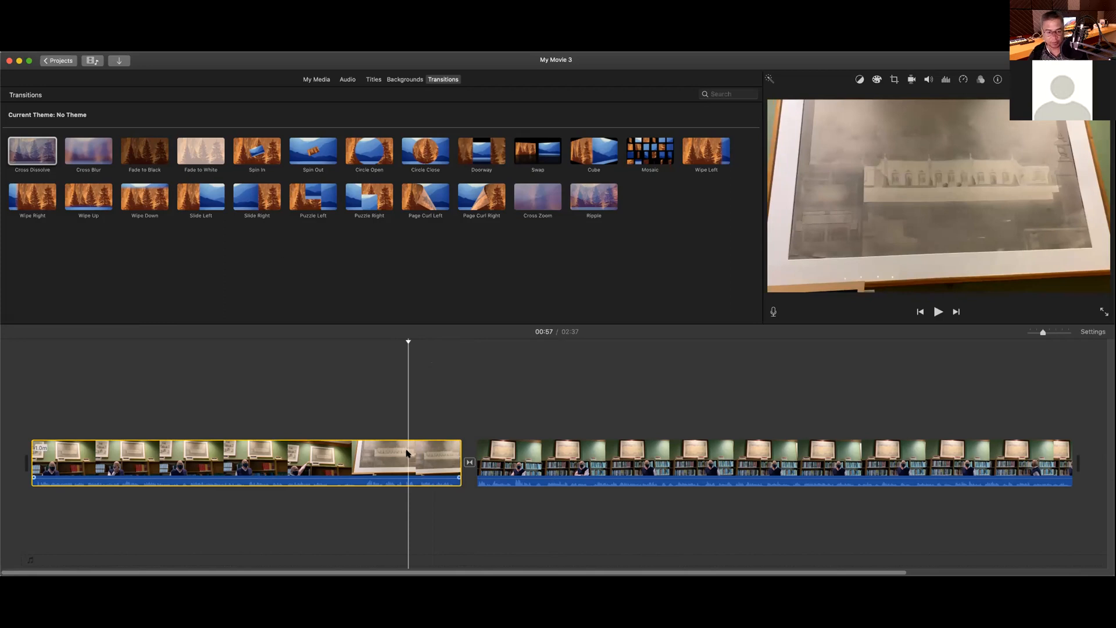
Step: Split the first clip at 00:57 and delete its trailing piece
{"action": "key", "text": "super+b"}
{"action": "left_click", "coordinate": [419, 452]}
{"action": "key", "text": "Delete"}
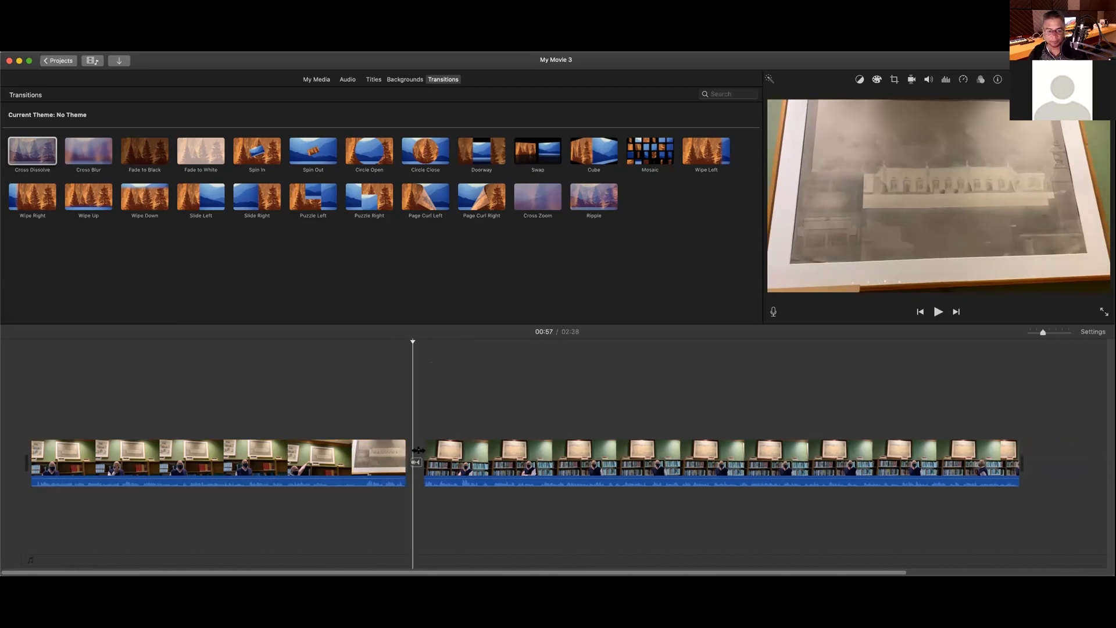
Step: Try a 2-second Cross Dissolve length; it stays 1.0 s after the not-enough-media warning
{"action": "left_click", "coordinate": [413, 462]}
{"action": "right_click", "coordinate": [412, 461]}
{"action": "left_click", "coordinate": [412, 462]}
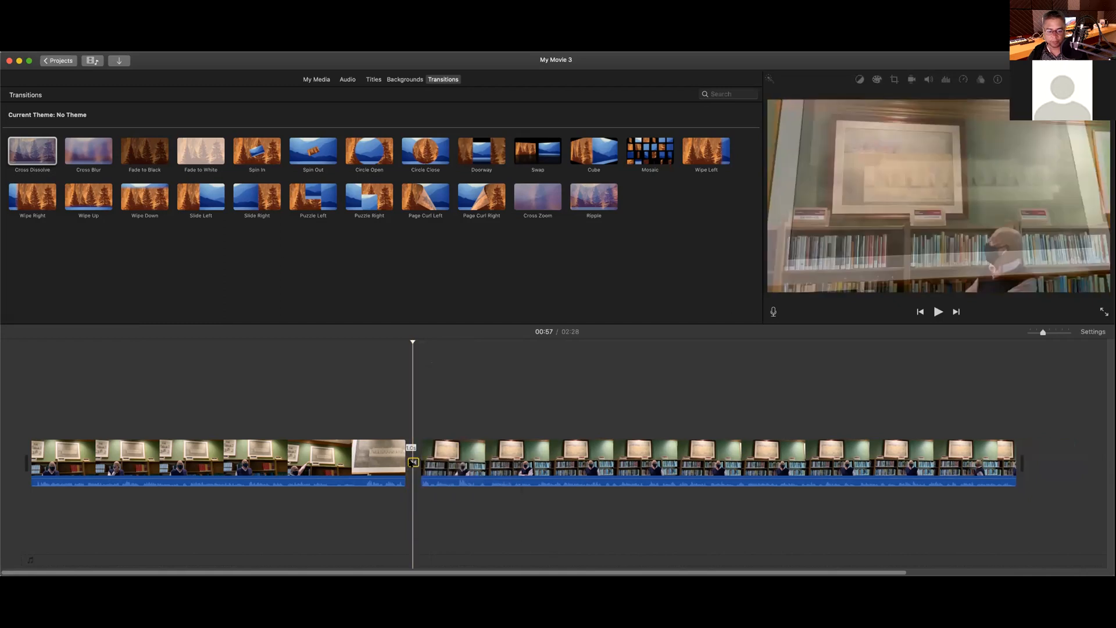
{"action": "double_click", "coordinate": [412, 461]}
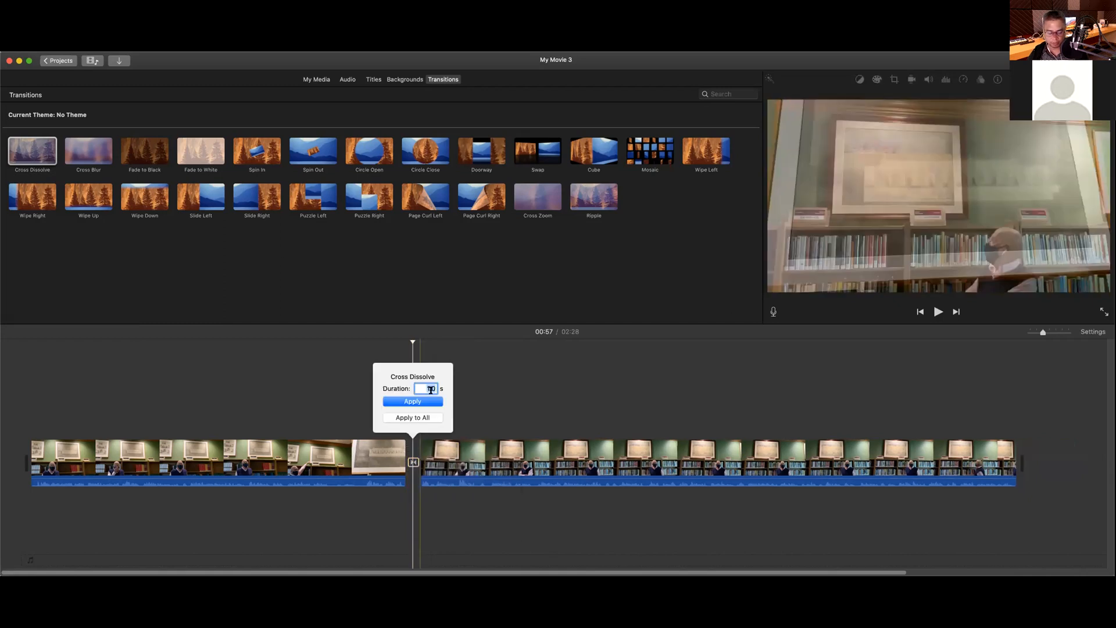
{"action": "type", "text": "2"}
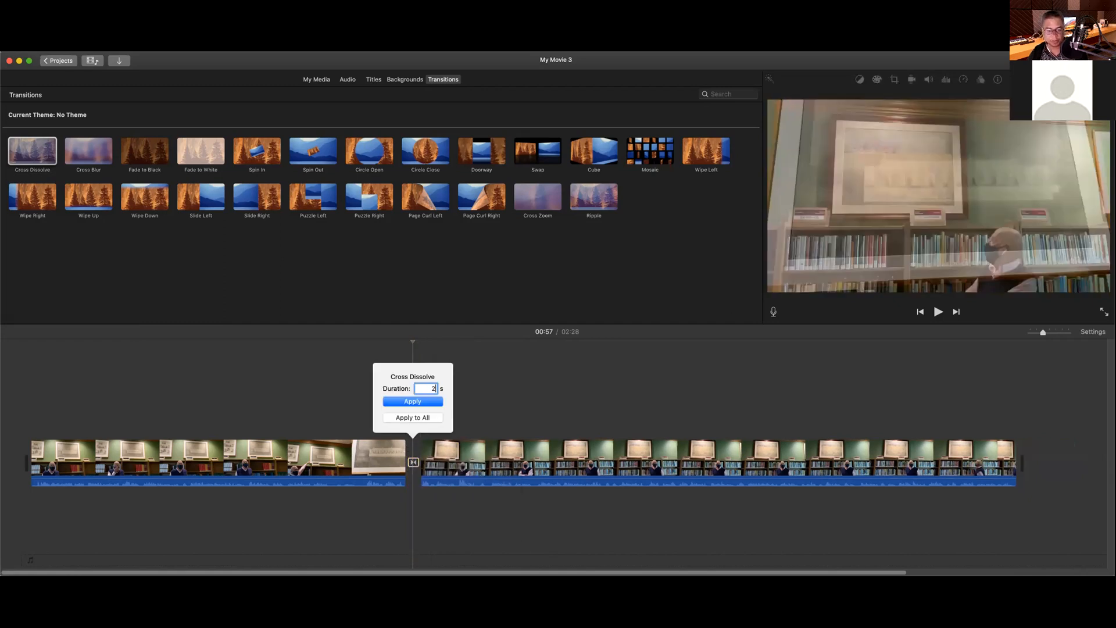
{"action": "left_click", "coordinate": [433, 402]}
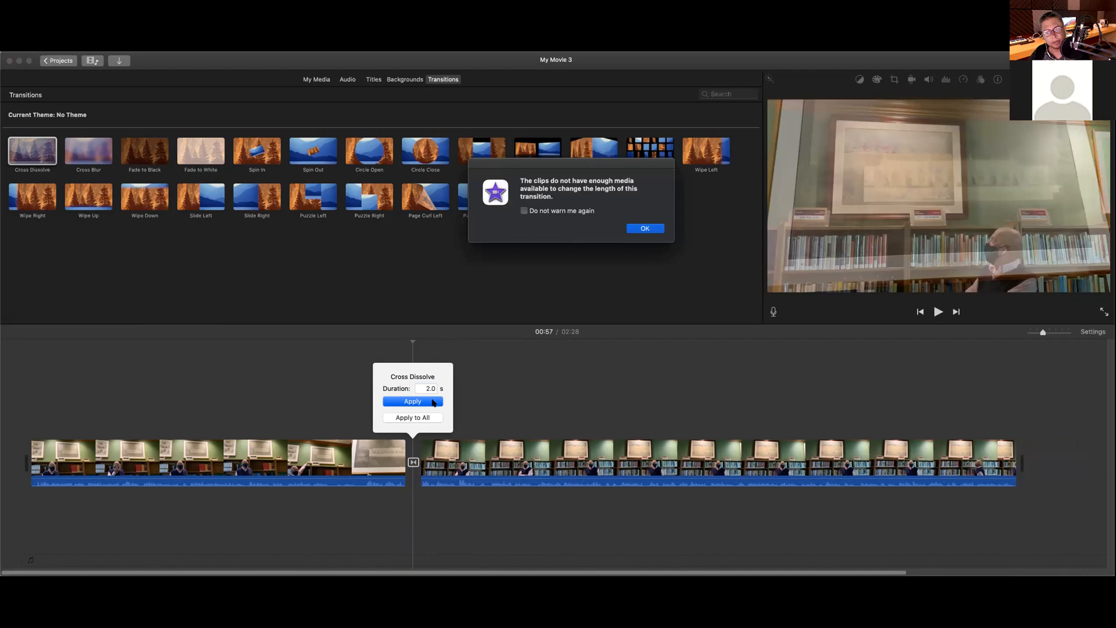
{"action": "left_click", "coordinate": [636, 229]}
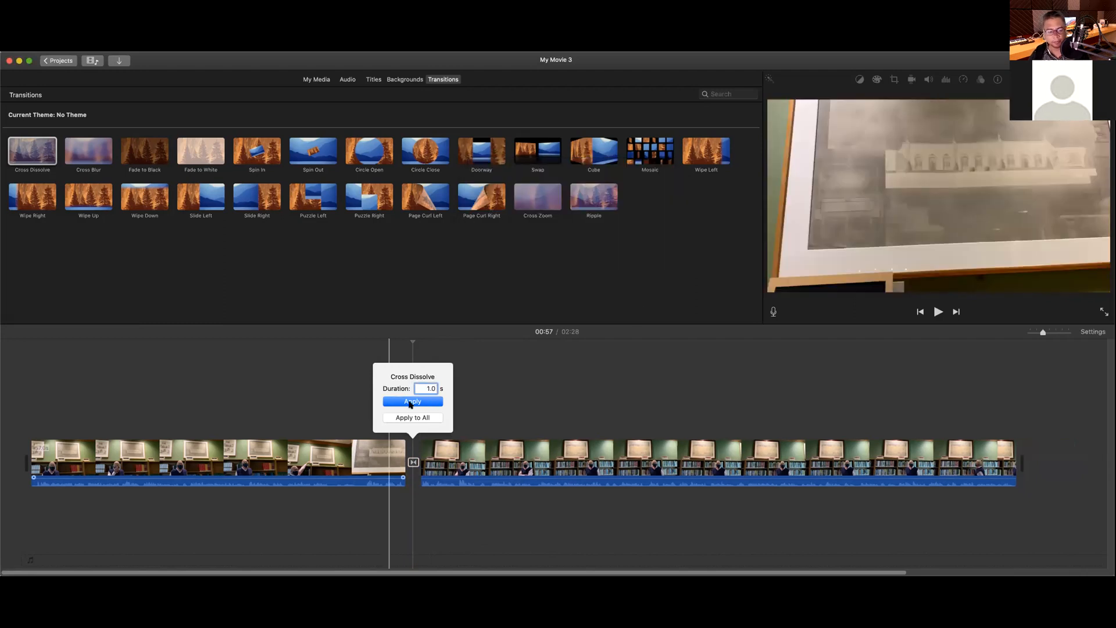
{"action": "left_click", "coordinate": [491, 412]}
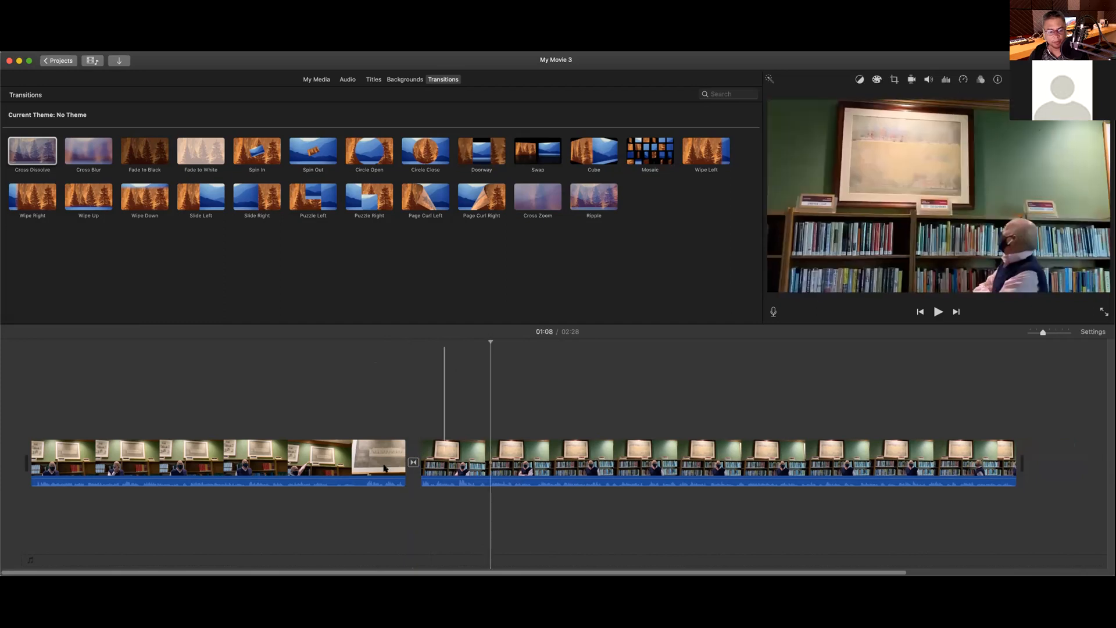
Step: Select the first clip and move the playhead to 00:42
{"action": "left_click", "coordinate": [413, 462]}
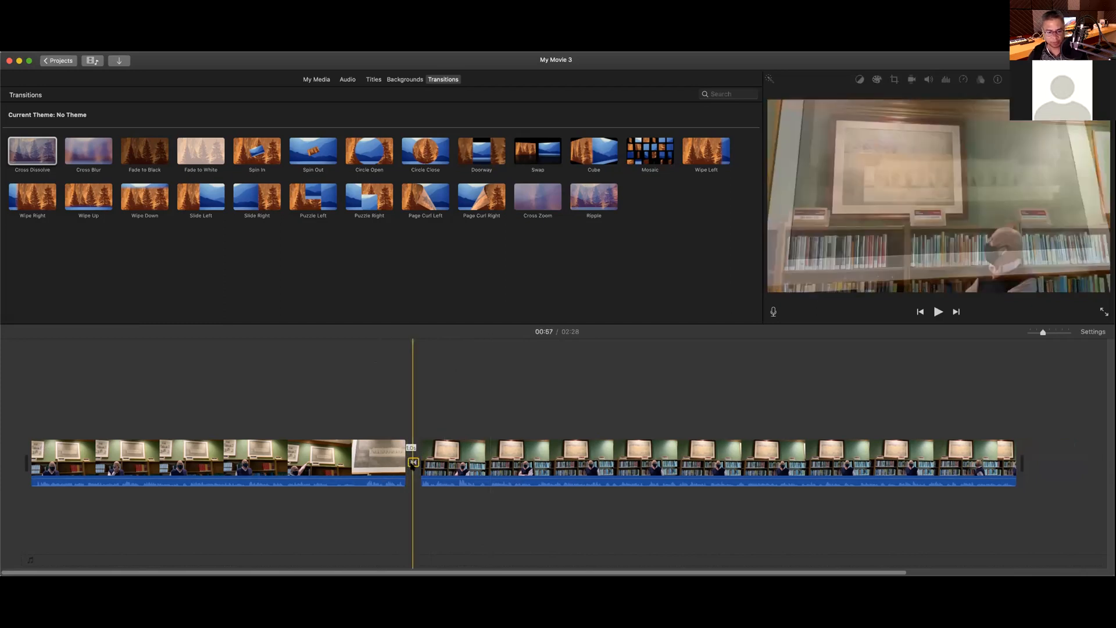
{"action": "left_click", "coordinate": [345, 457]}
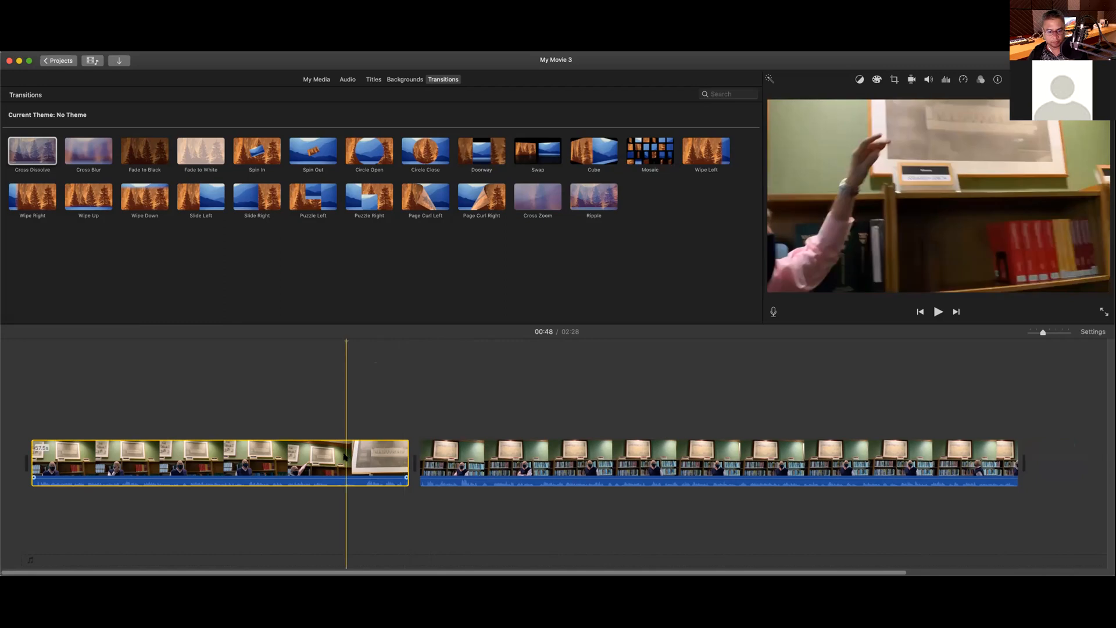
{"action": "left_click", "coordinate": [309, 458]}
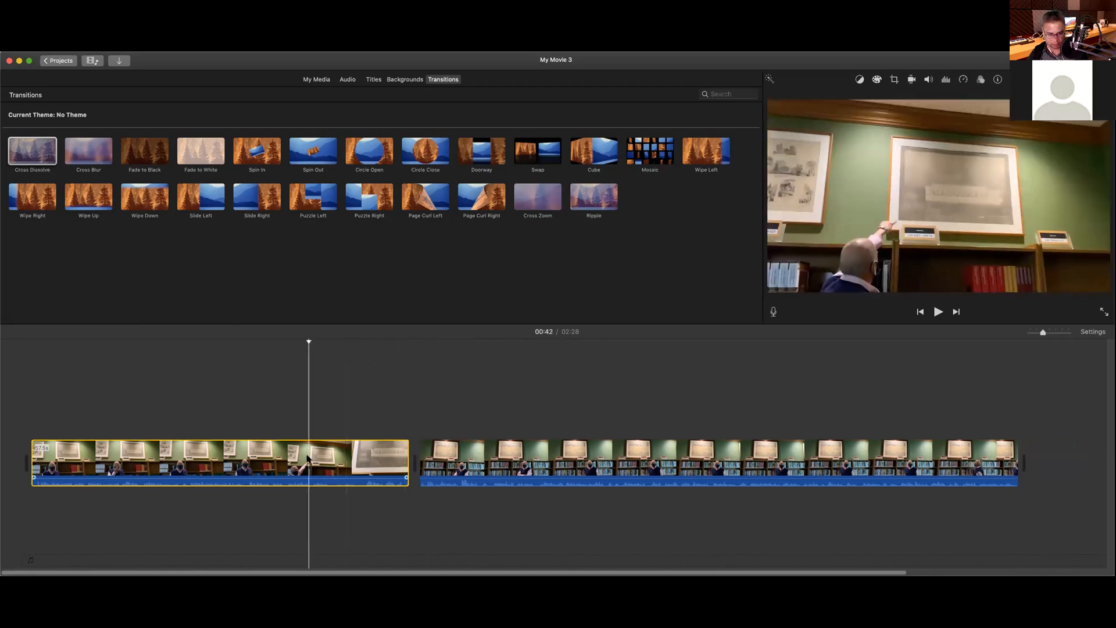
Step: Split the first clip at 00:42, delete the 15.1-second piece, and add a cross dissolve
{"action": "key", "text": "super+b"}
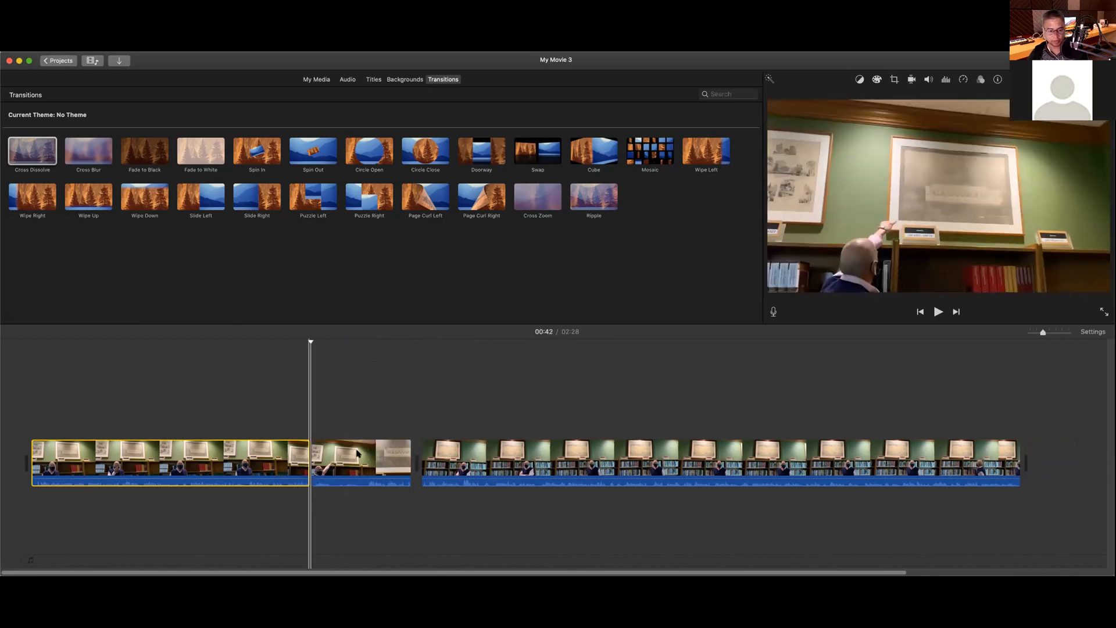
{"action": "left_click", "coordinate": [357, 453]}
{"action": "key", "text": "Delete"}
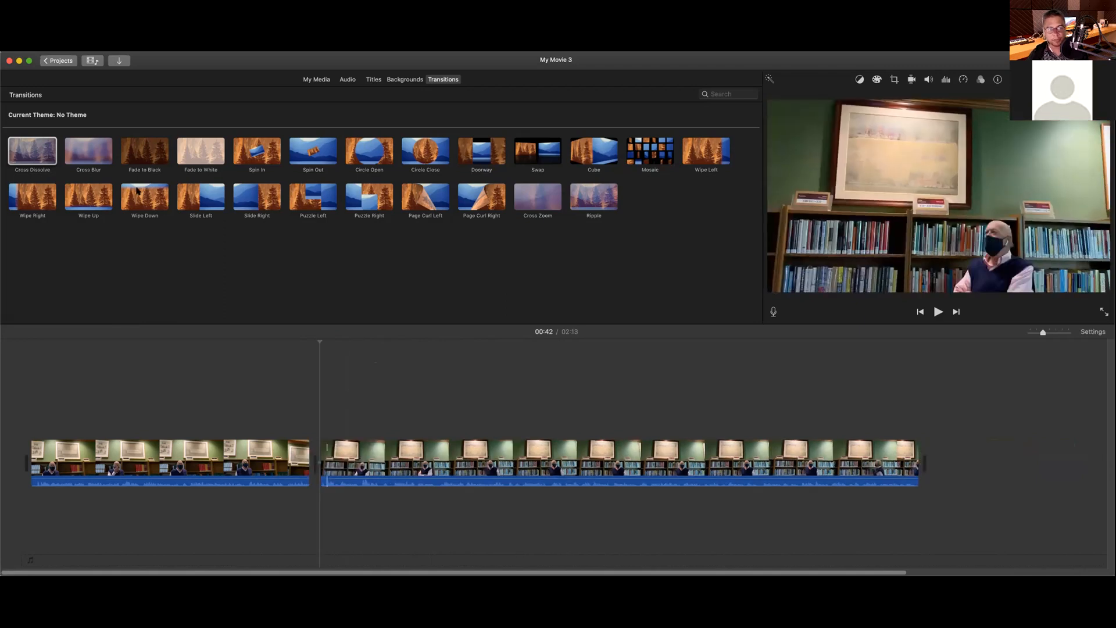
{"action": "key", "text": "super+t"}
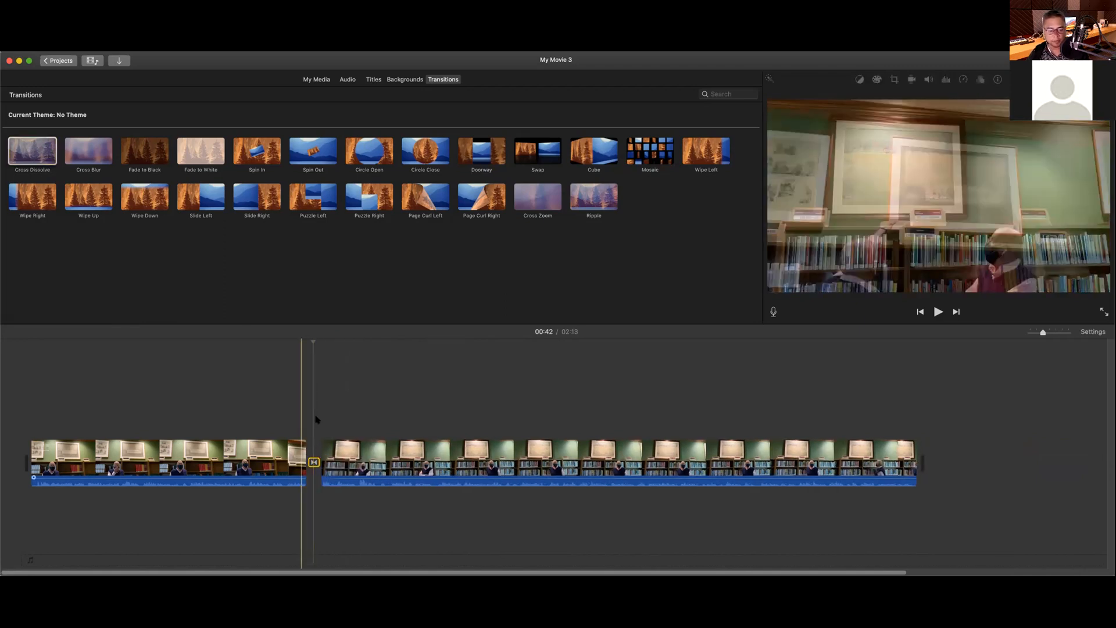
Step: Set the new transition to 2 seconds, turning off not-enough-media warnings; the movie runs 2:12
{"action": "double_click", "coordinate": [314, 462]}
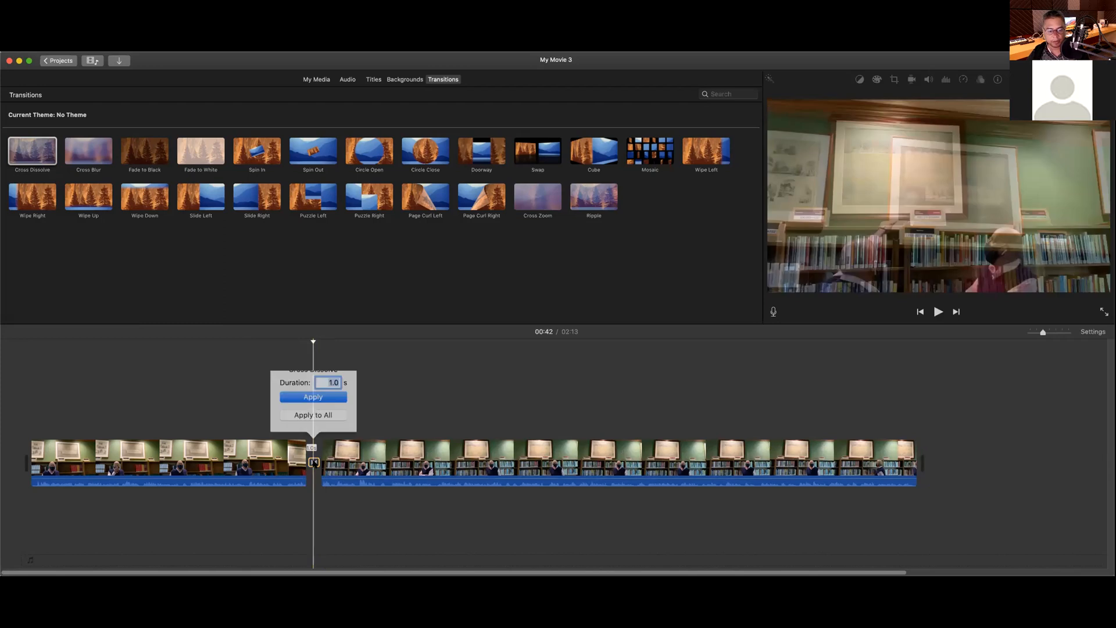
{"action": "type", "text": "2"}
{"action": "left_click", "coordinate": [326, 402]}
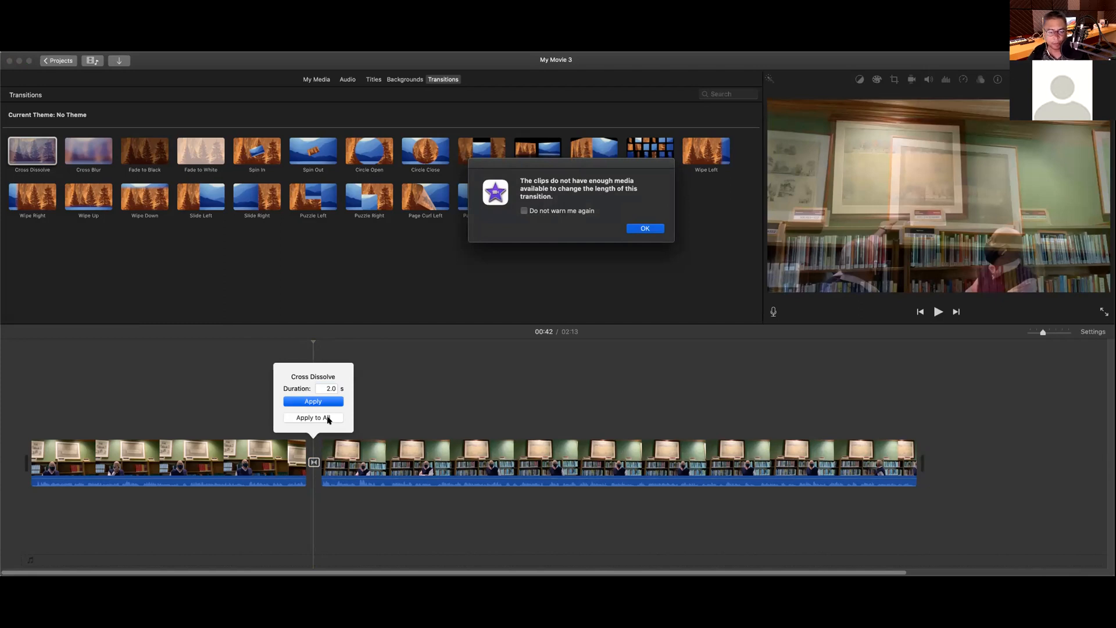
{"action": "left_click", "coordinate": [524, 211]}
{"action": "left_click", "coordinate": [650, 229]}
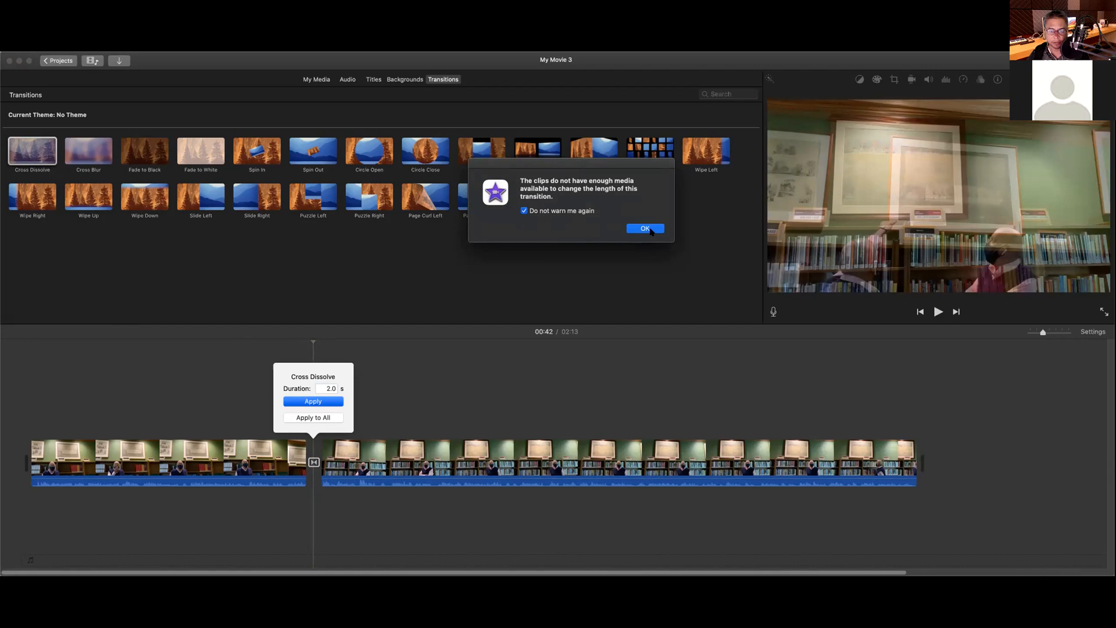
{"action": "left_click", "coordinate": [646, 228]}
{"action": "double_click", "coordinate": [326, 388]}
{"action": "type", "text": "2"}
{"action": "left_click", "coordinate": [335, 405]}
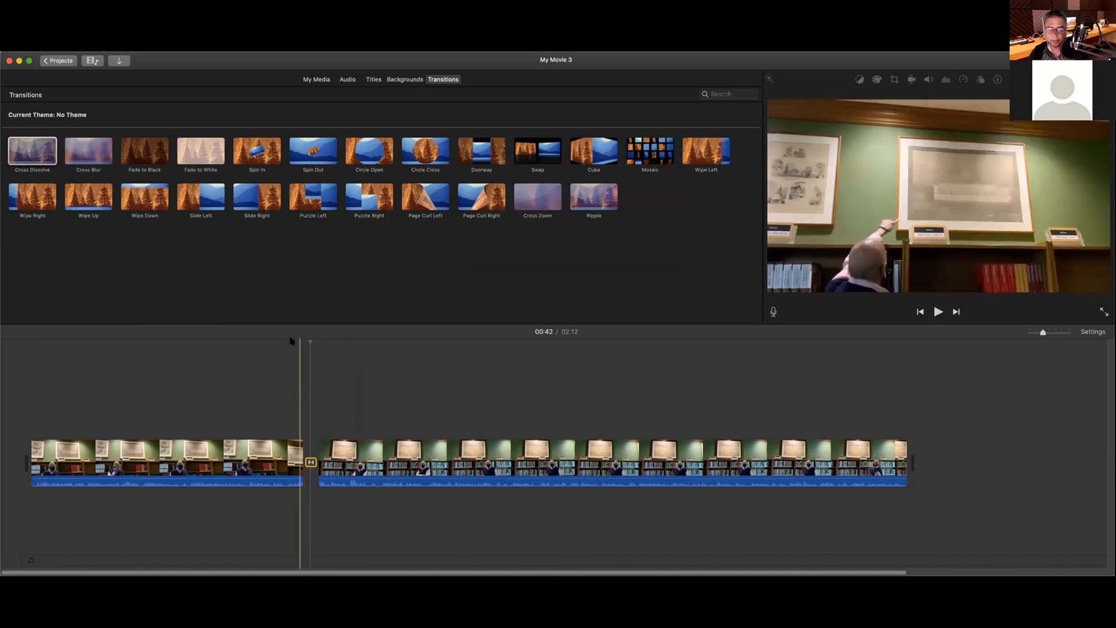
{"action": "left_click", "coordinate": [292, 394]}
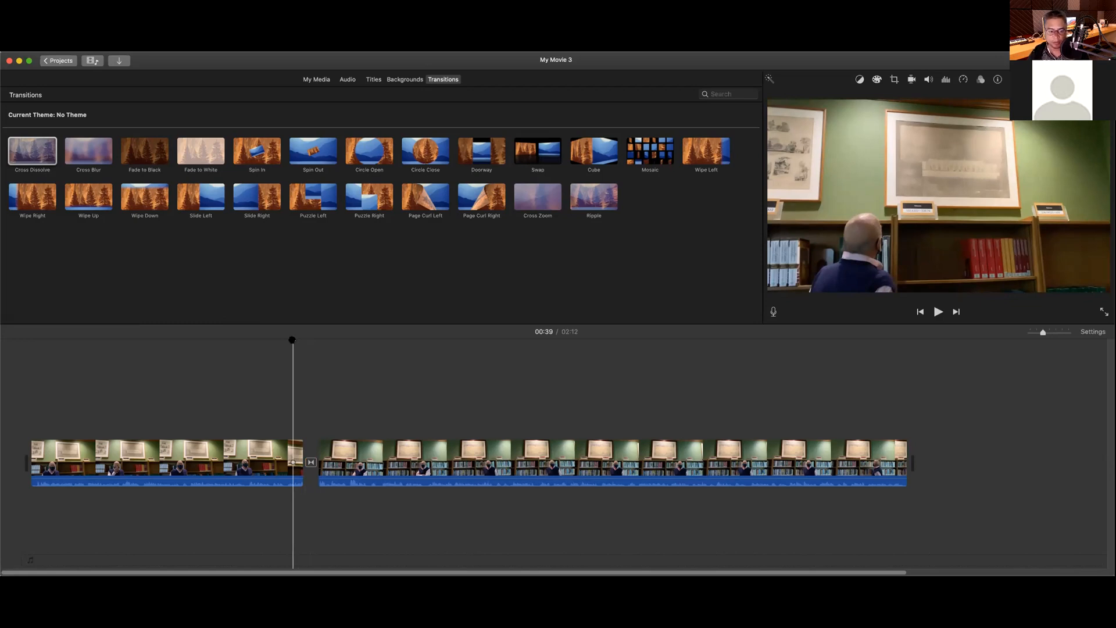
{"action": "key", "text": "space"}
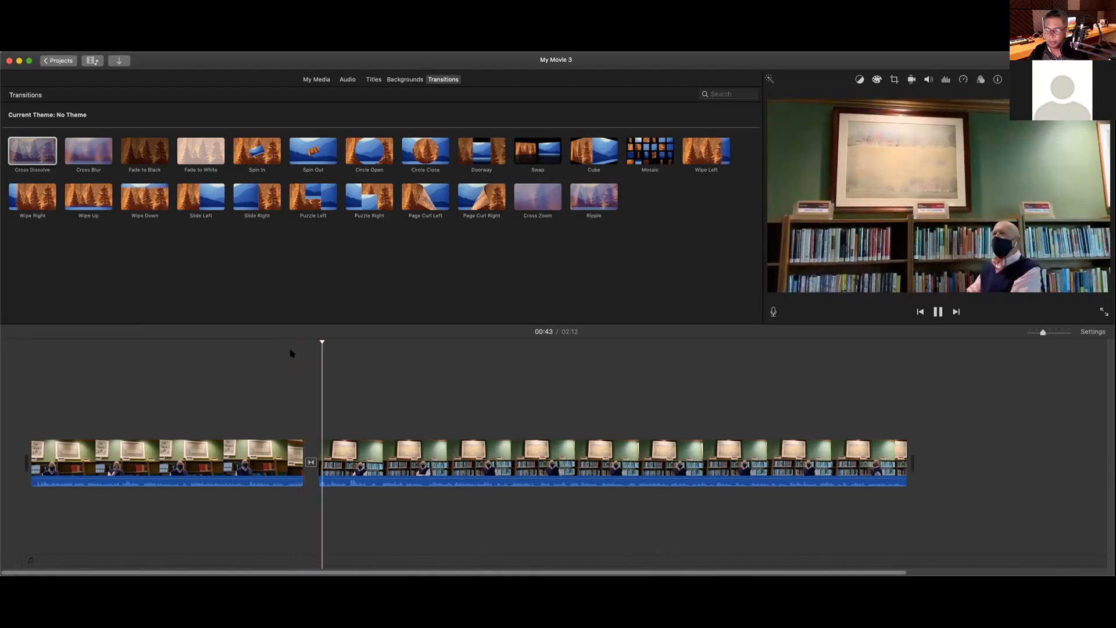
{"action": "key", "text": "space"}
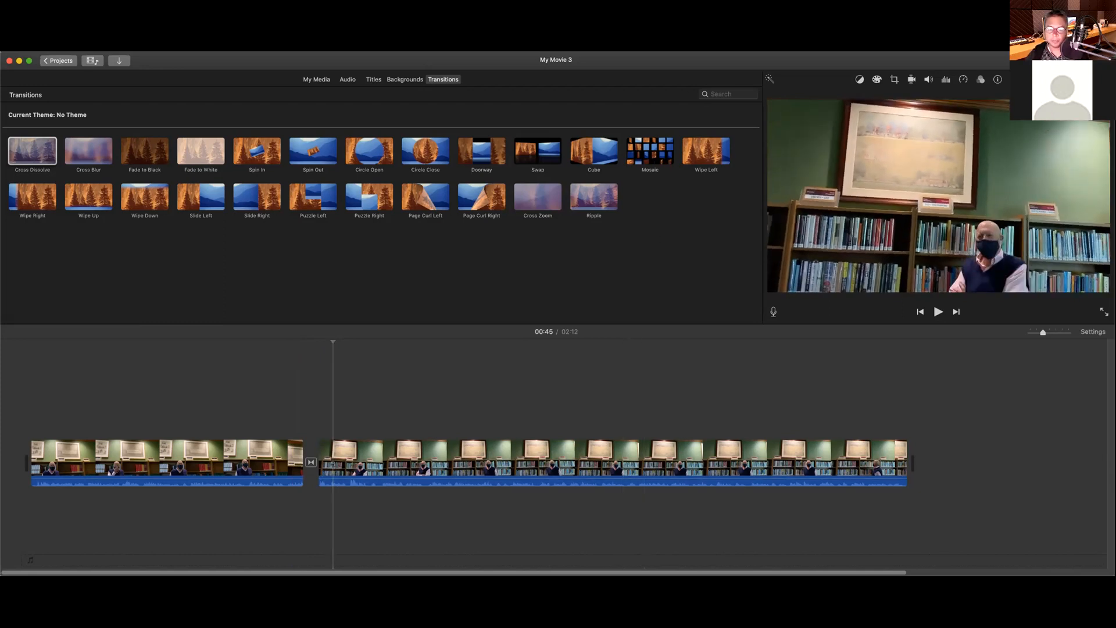
{"action": "key", "text": "super+Tab"}
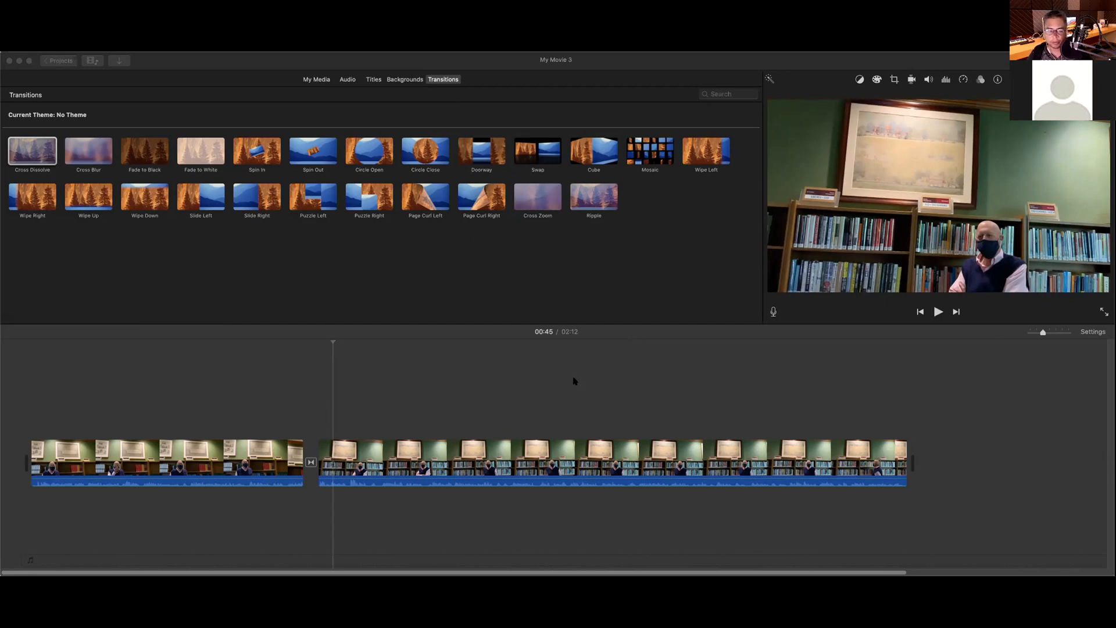
{"action": "left_click", "coordinate": [452, 393]}
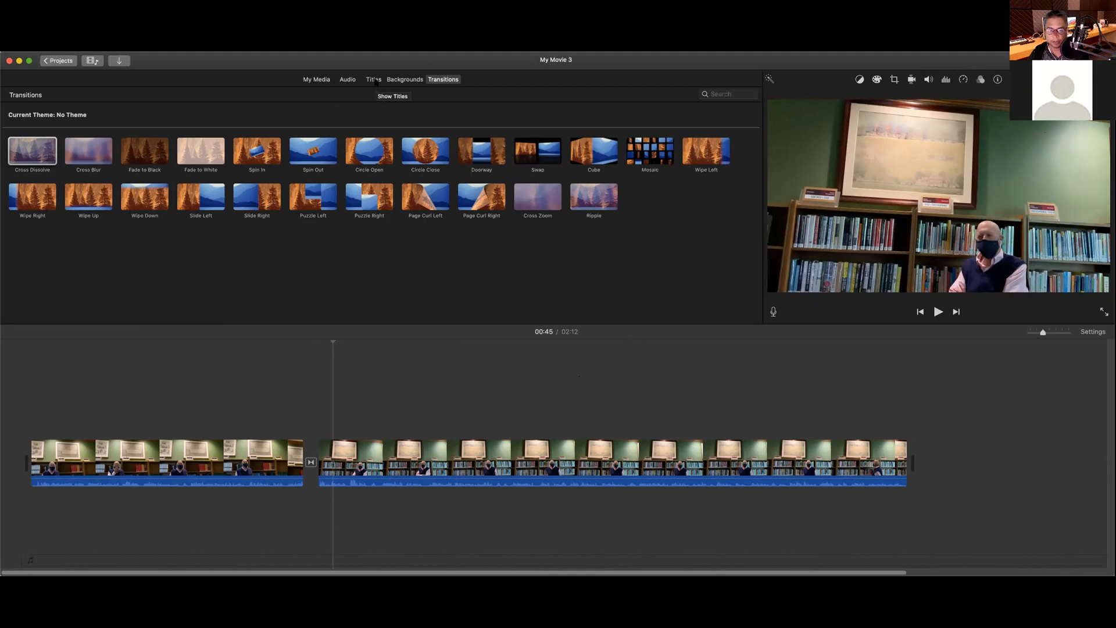
Step: Show the Titles browser and preview the Standard title style
{"action": "left_click", "coordinate": [373, 79]}
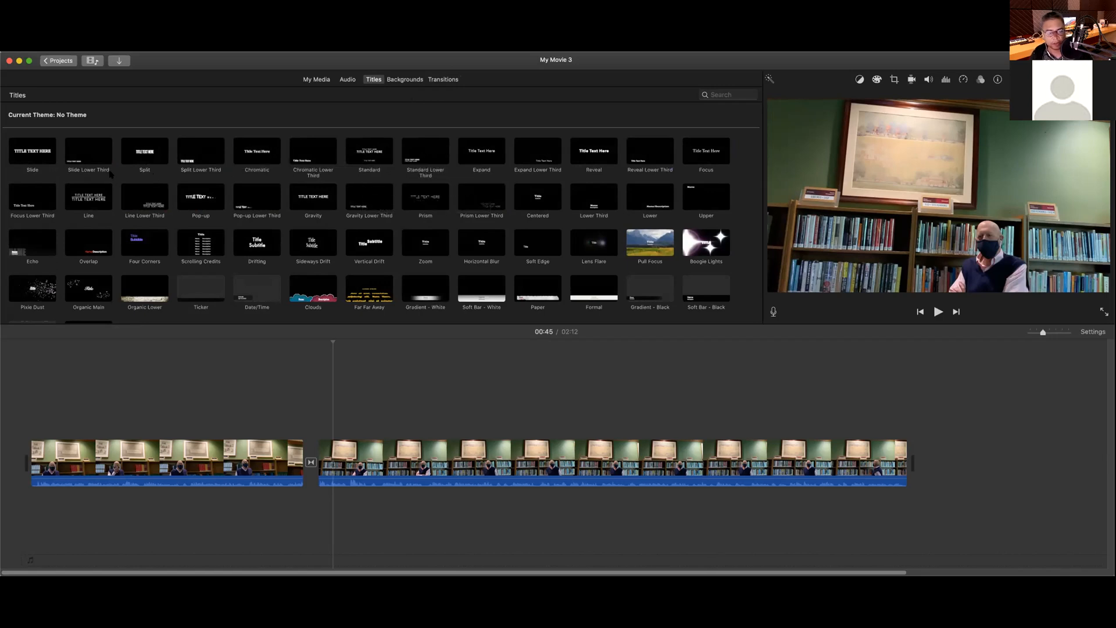
{"action": "left_click", "coordinate": [366, 152]}
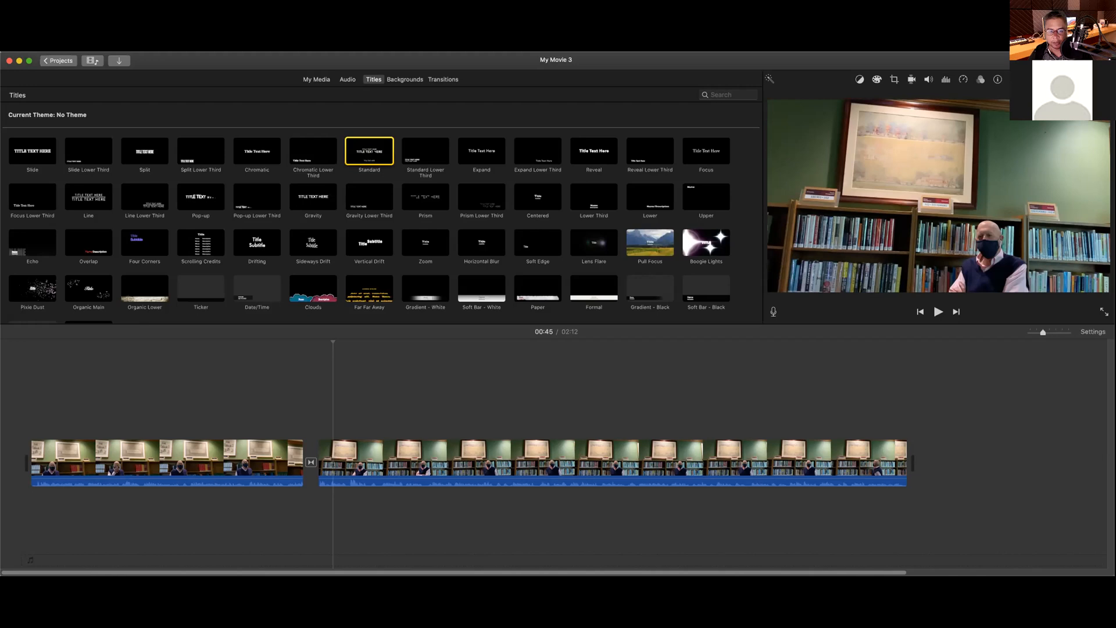
Step: Place the Standard title at the very start of the timeline, before the first interview clip
{"action": "left_click_drag", "start_coordinate": [369, 151], "coordinate": [34, 421]}
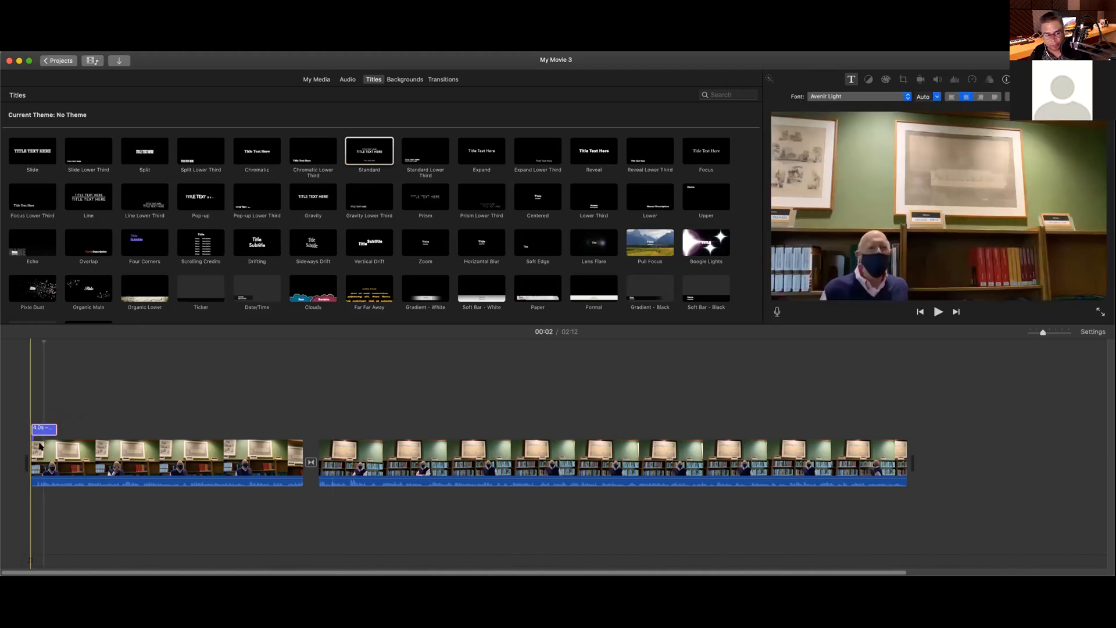
{"action": "left_click_drag", "start_coordinate": [45, 430], "coordinate": [15, 466]}
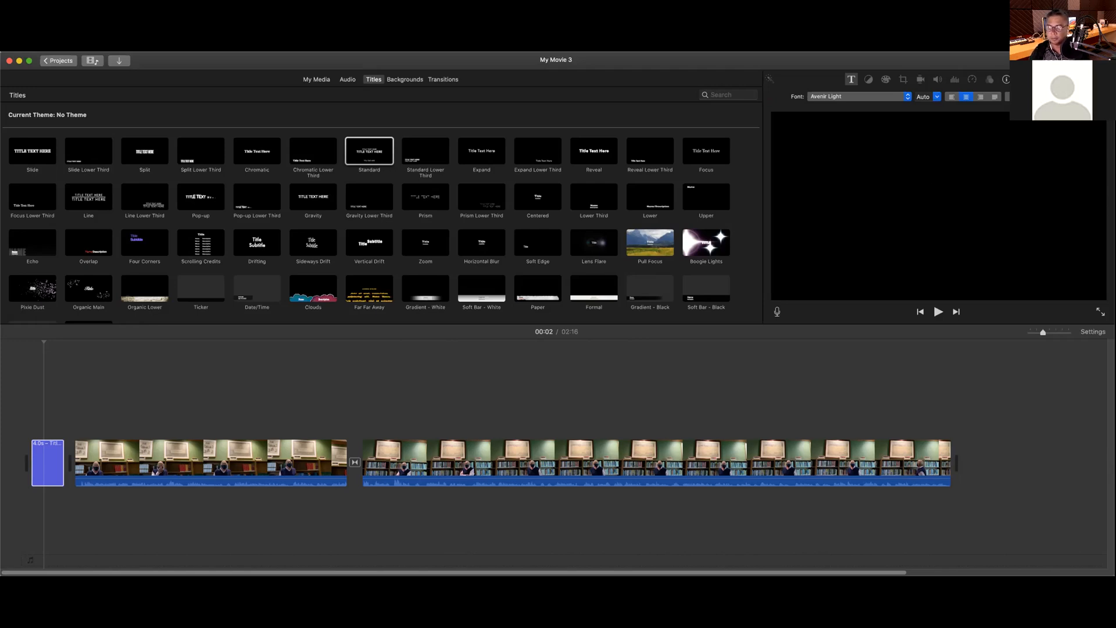
Step: Set the title lines to Helvetica Neue, then to Helvetica Neue UltraLight
{"action": "key", "text": "Tab"}
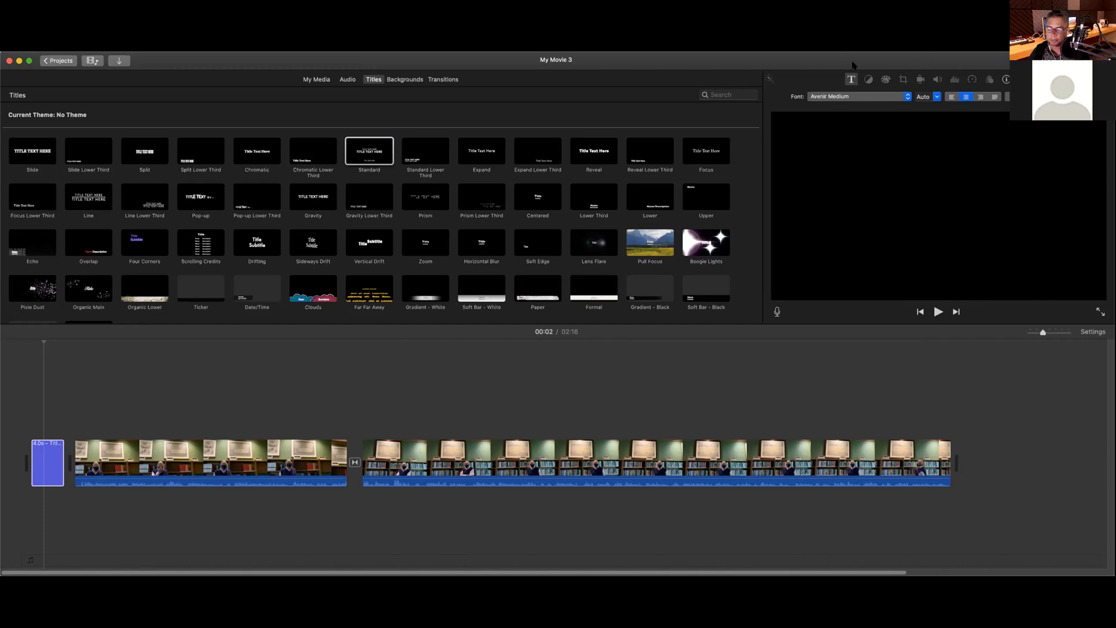
{"action": "key", "text": "Tab"}
{"action": "left_click", "coordinate": [905, 96]}
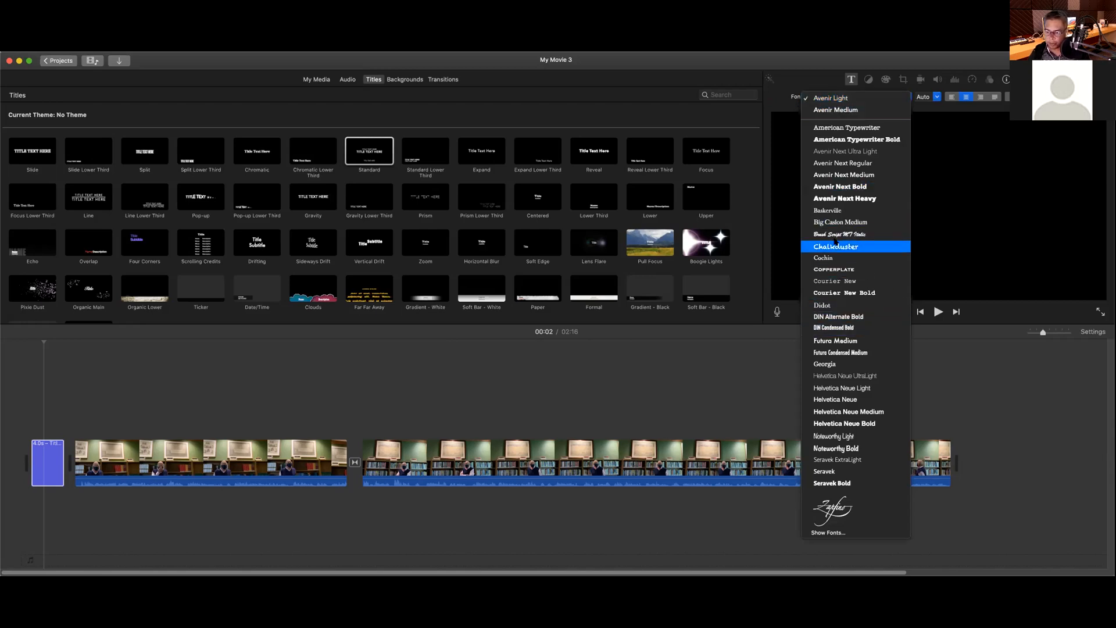
{"action": "left_click", "coordinate": [838, 401]}
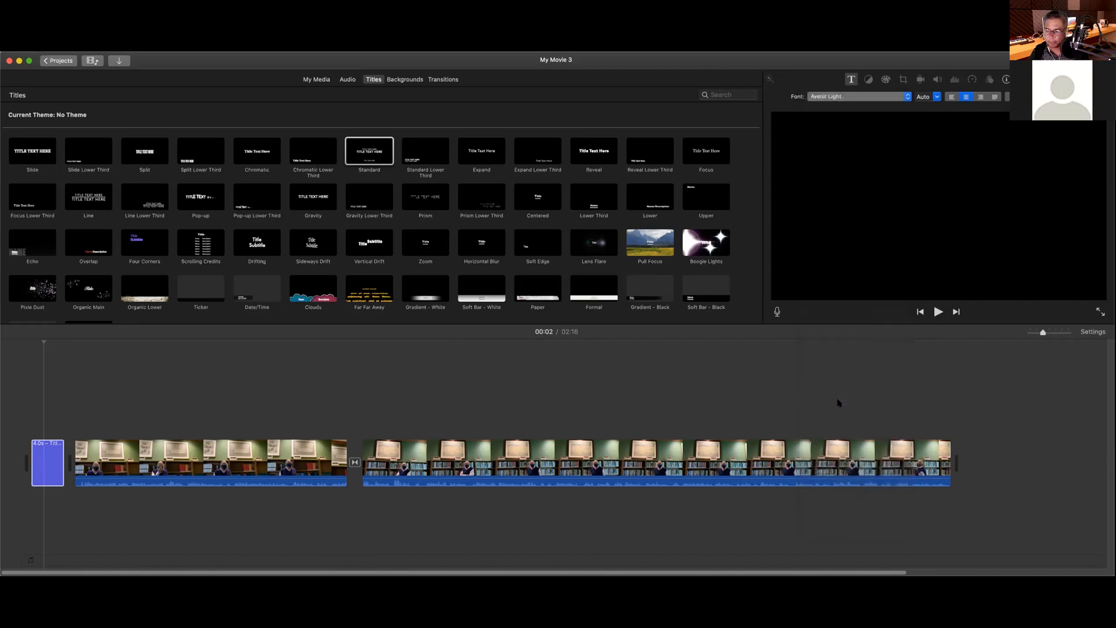
{"action": "left_click", "coordinate": [886, 96]}
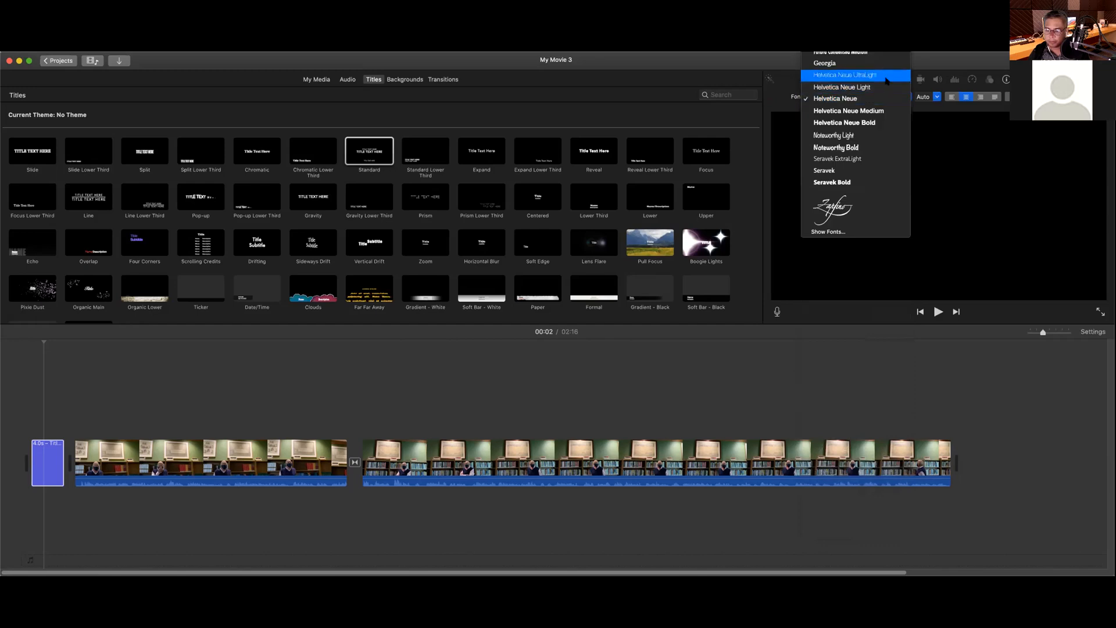
{"action": "left_click", "coordinate": [886, 81]}
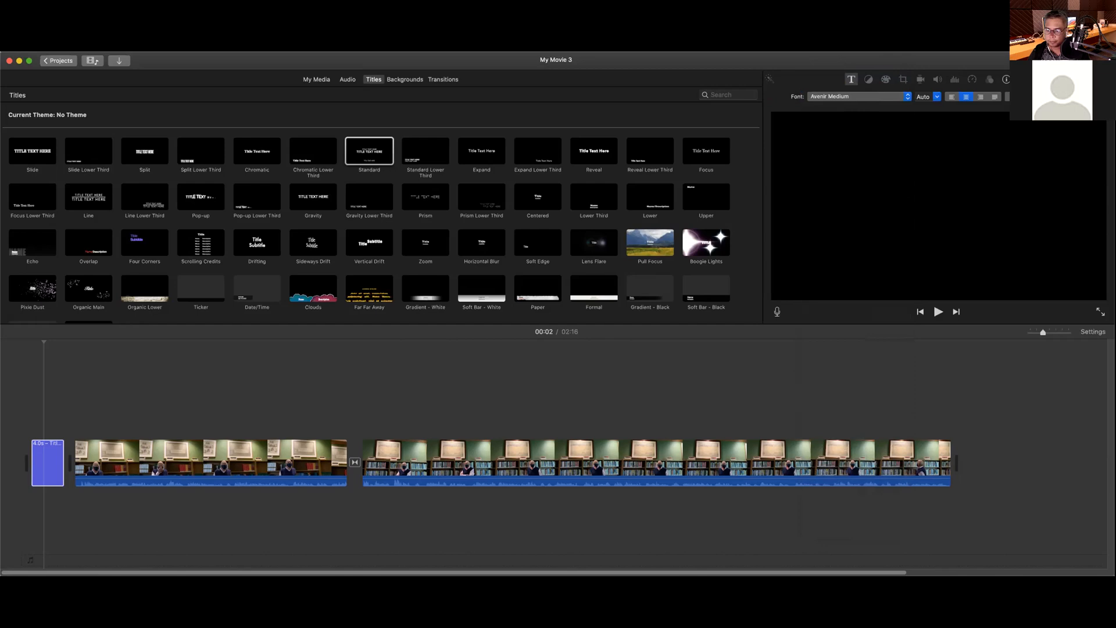
{"action": "left_click", "coordinate": [900, 95]}
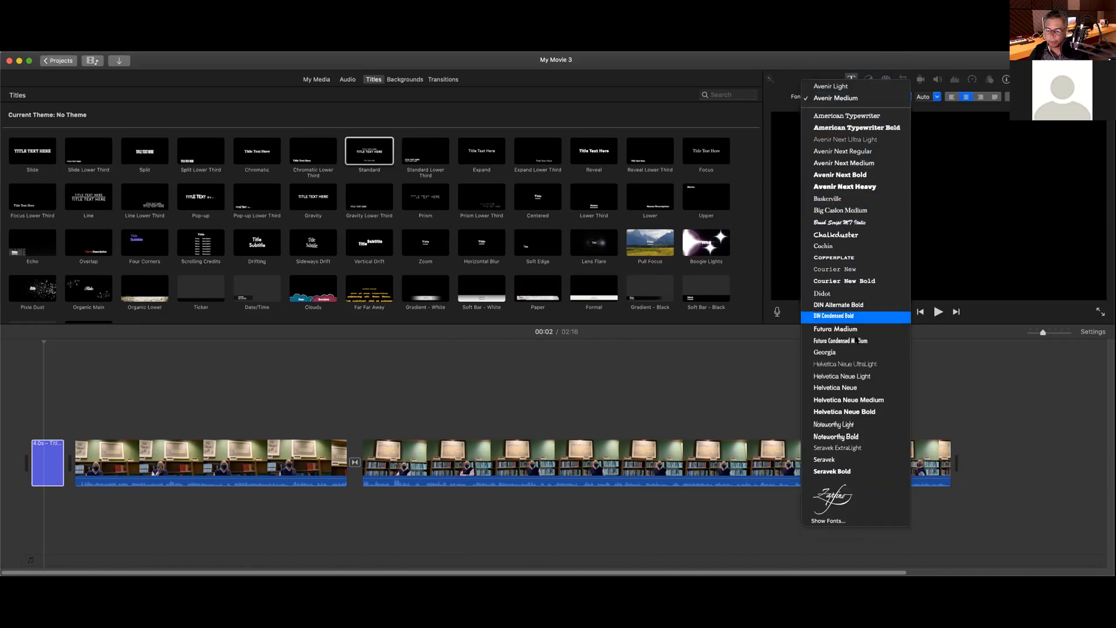
{"action": "left_click", "coordinate": [878, 365]}
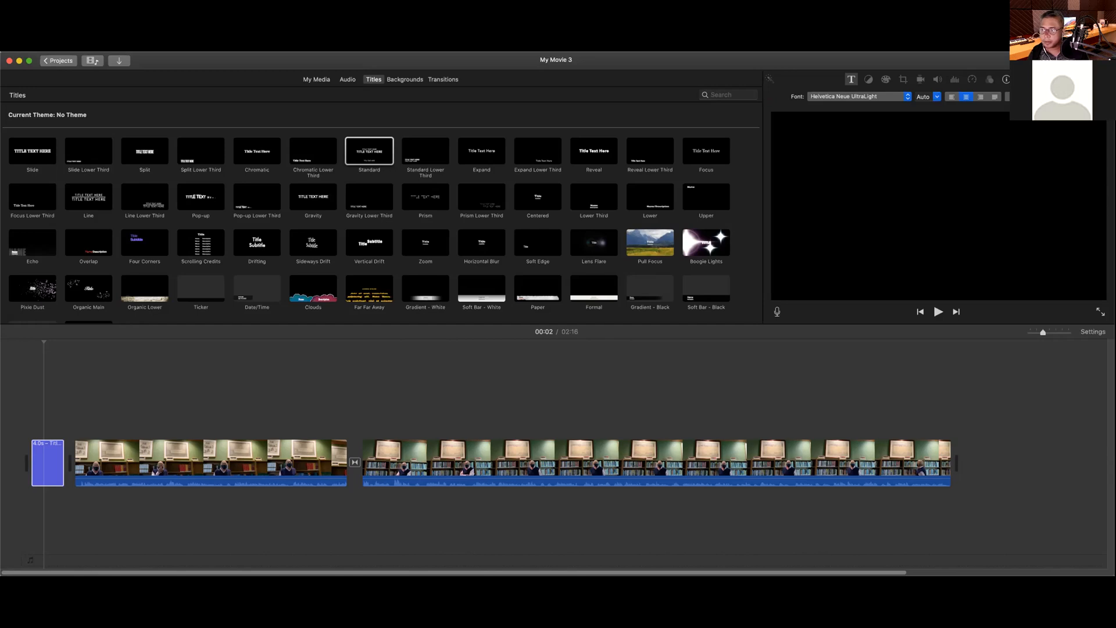
Step: Preview the title, undo the last font change, and reopen the title text for editing
{"action": "left_click", "coordinate": [852, 80]}
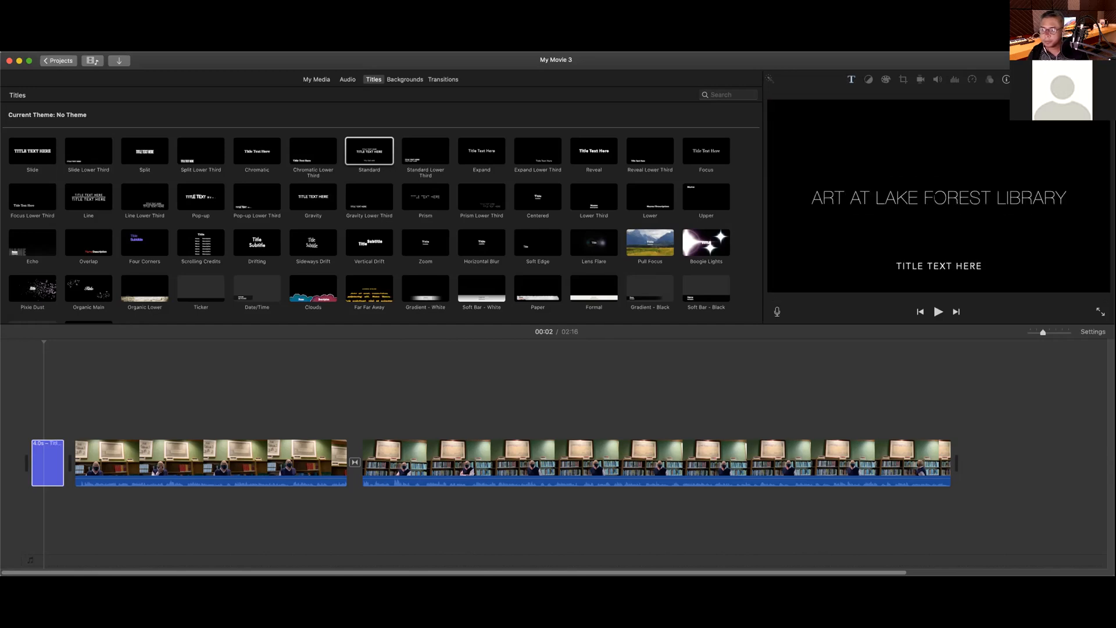
{"action": "key", "text": "super+z"}
{"action": "double_click", "coordinate": [943, 184]}
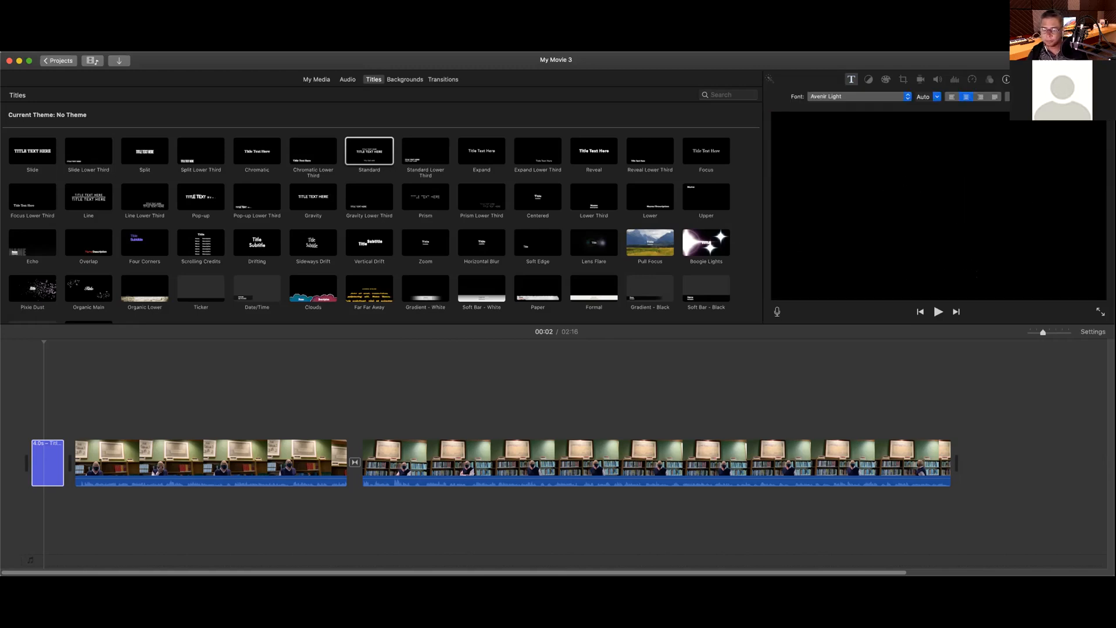
{"action": "right_click", "coordinate": [948, 180]}
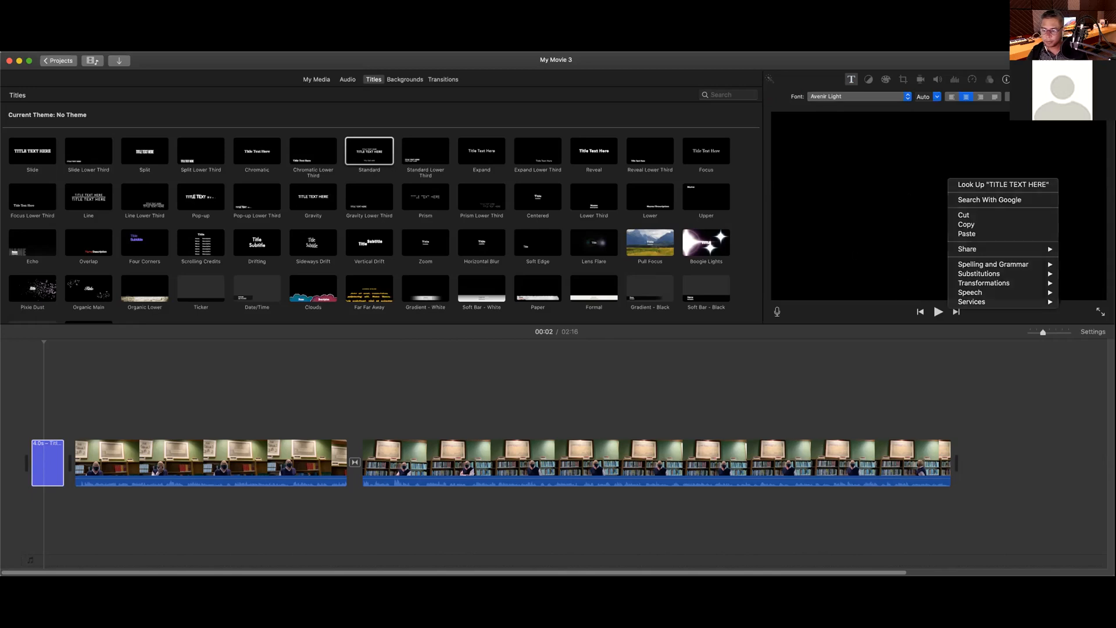
{"action": "key", "text": "Escape"}
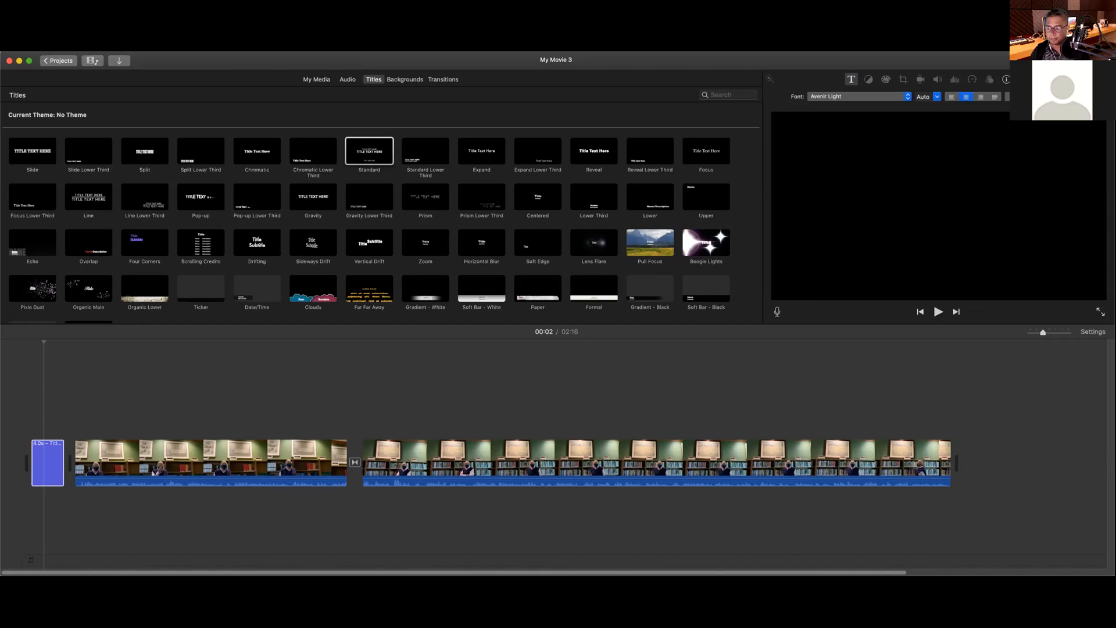
{"action": "key", "text": "Tab"}
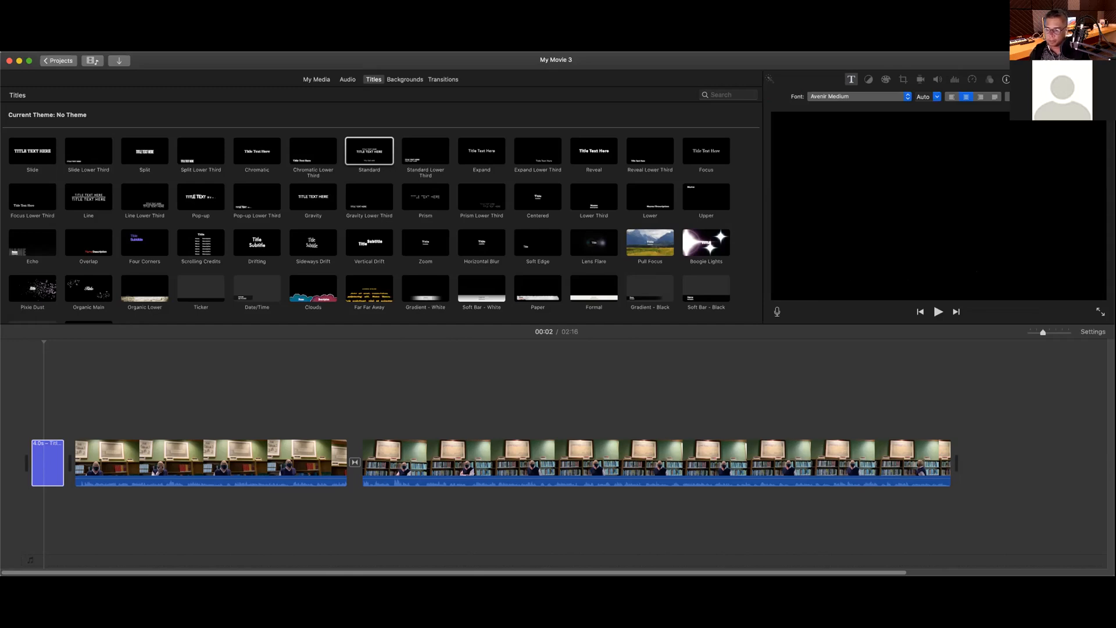
Step: Try DIN Condensed Bold on the title line, then set the top credit line to Cochin
{"action": "left_click", "coordinate": [907, 97]}
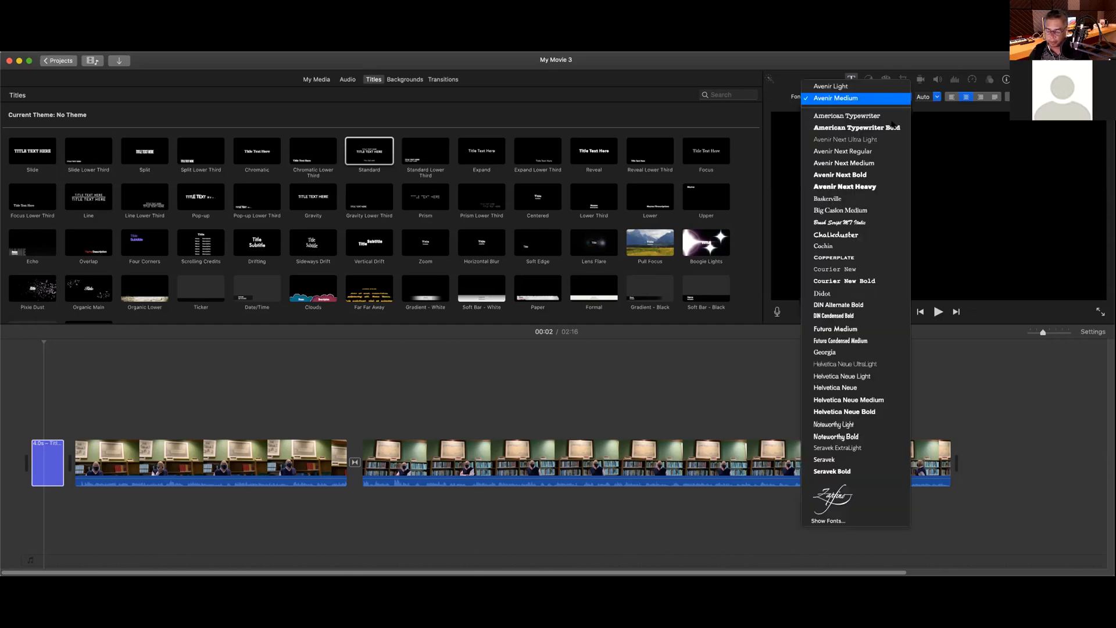
{"action": "left_click", "coordinate": [865, 316]}
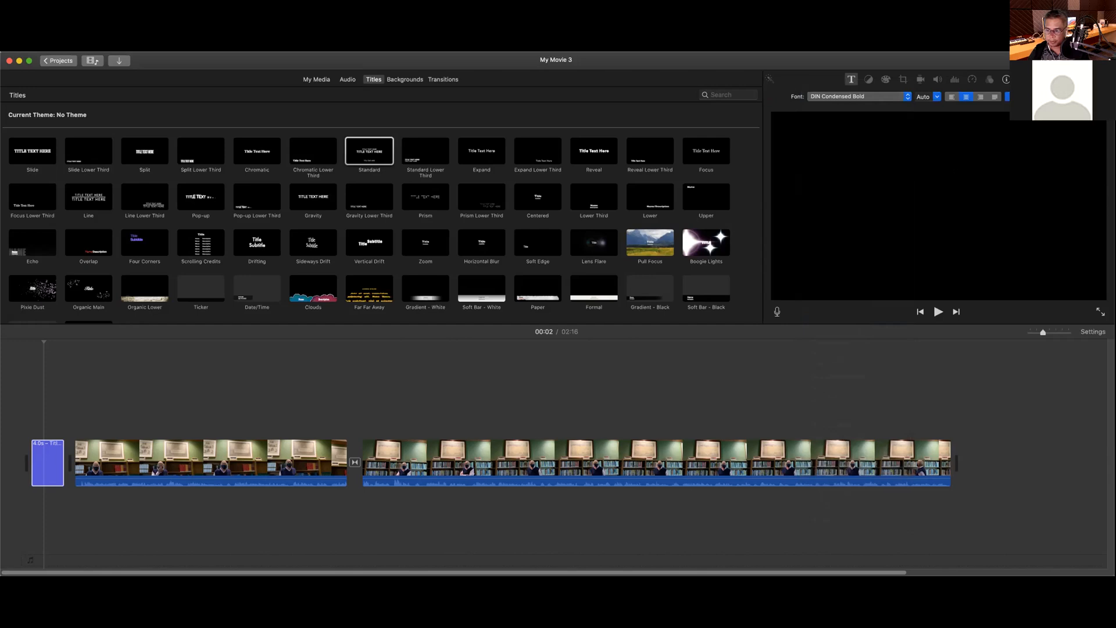
{"action": "left_click", "coordinate": [901, 98]}
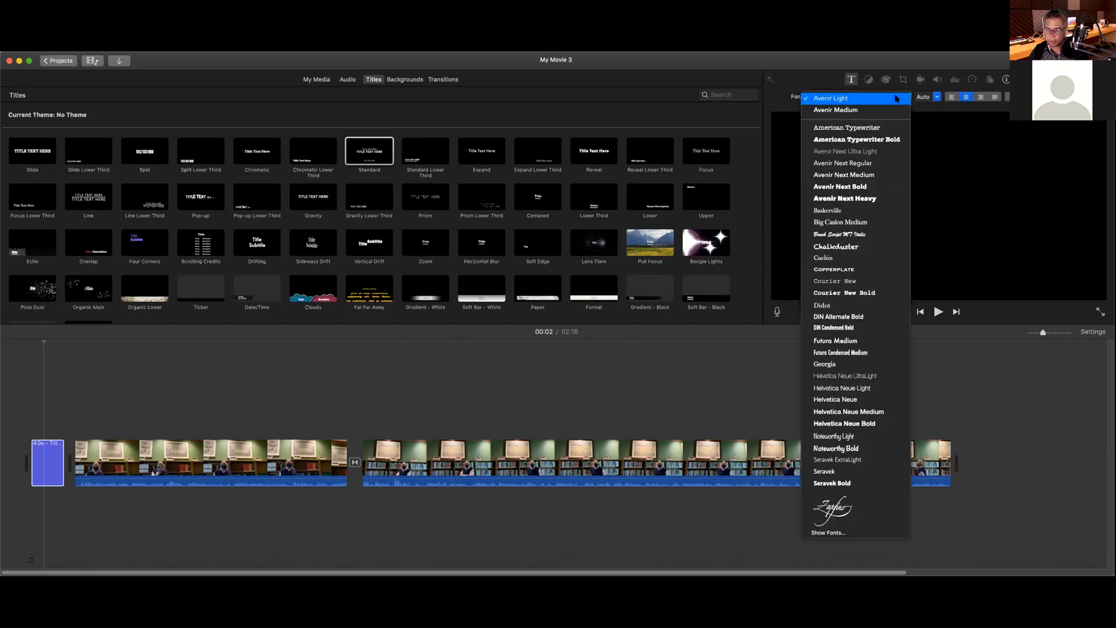
{"action": "left_click", "coordinate": [858, 258]}
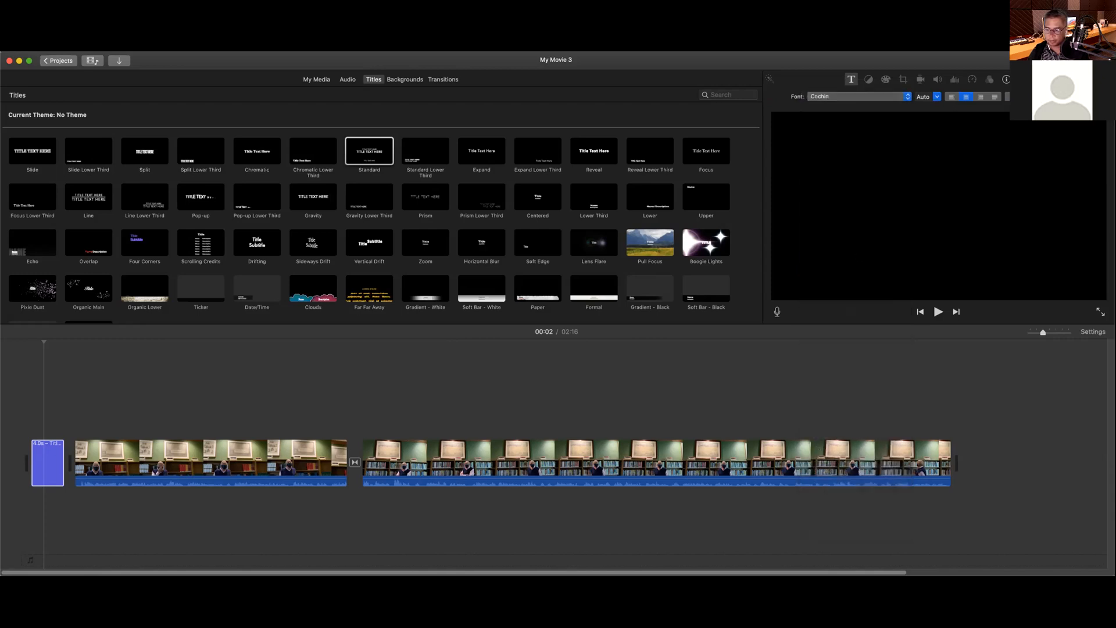
{"action": "key", "text": "Tab"}
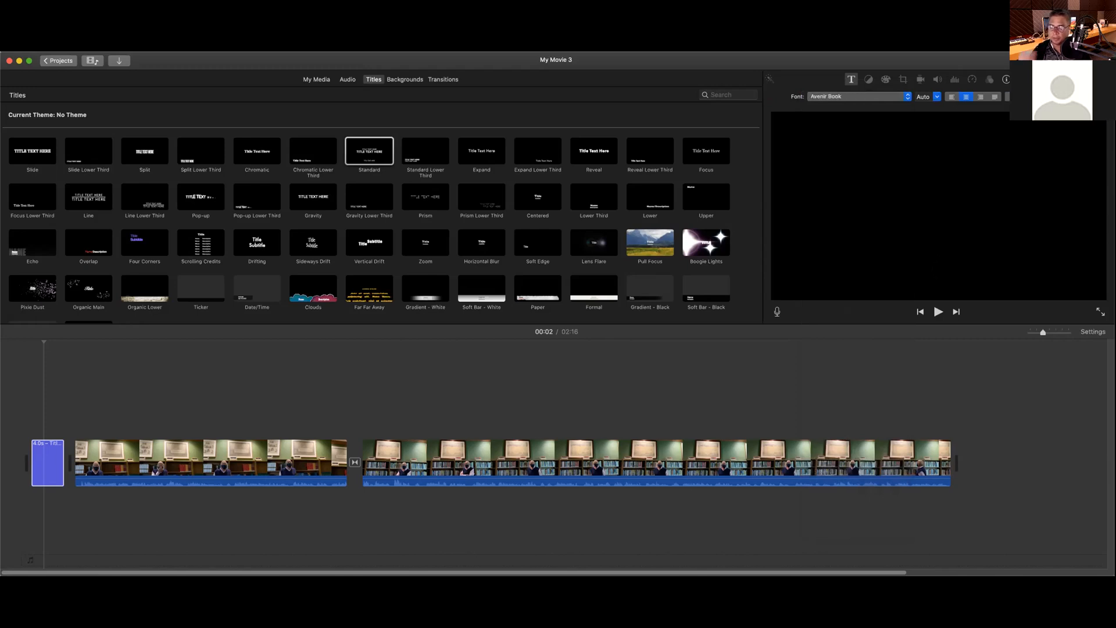
{"action": "key", "text": "Tab"}
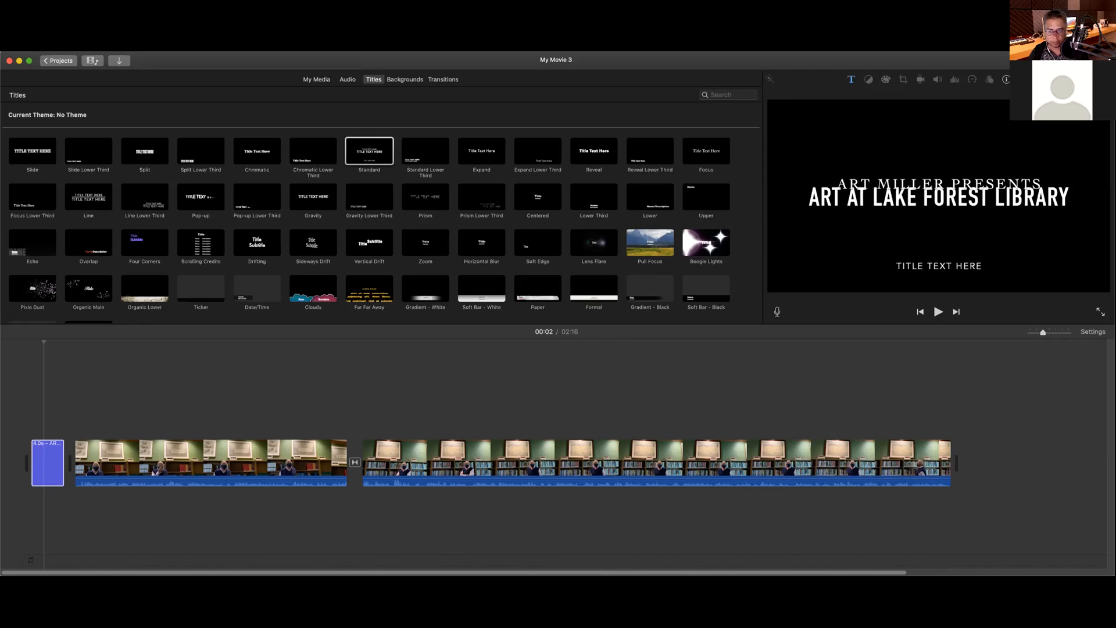
Step: Reopen the opening title's text and select the TITLE TEXT HERE placeholder line for removal
{"action": "left_click", "coordinate": [49, 465]}
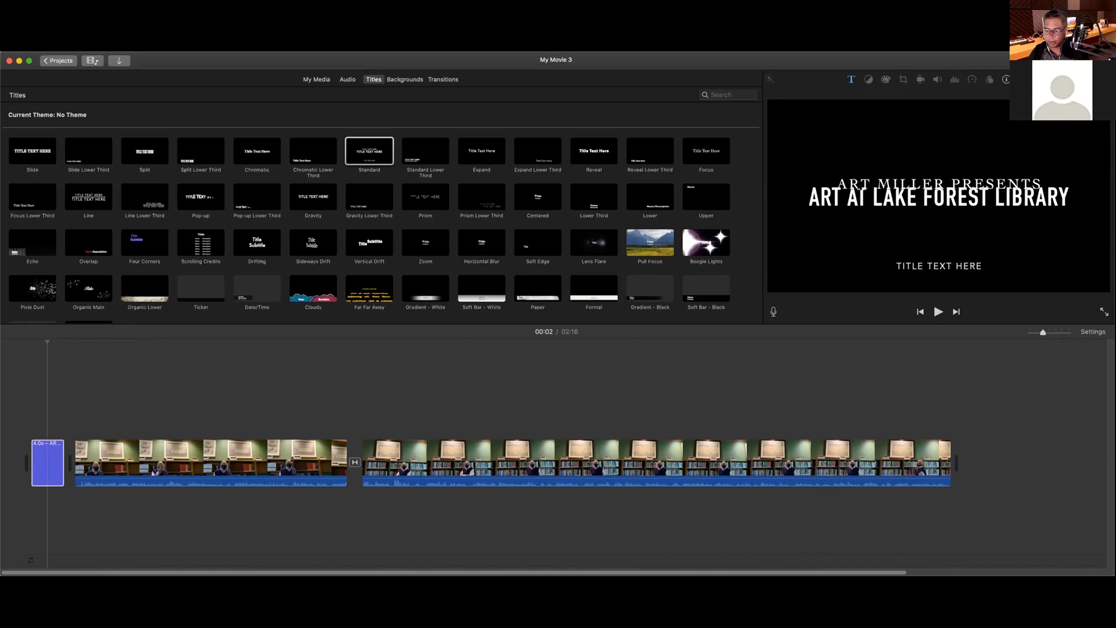
{"action": "left_click", "coordinate": [41, 462]}
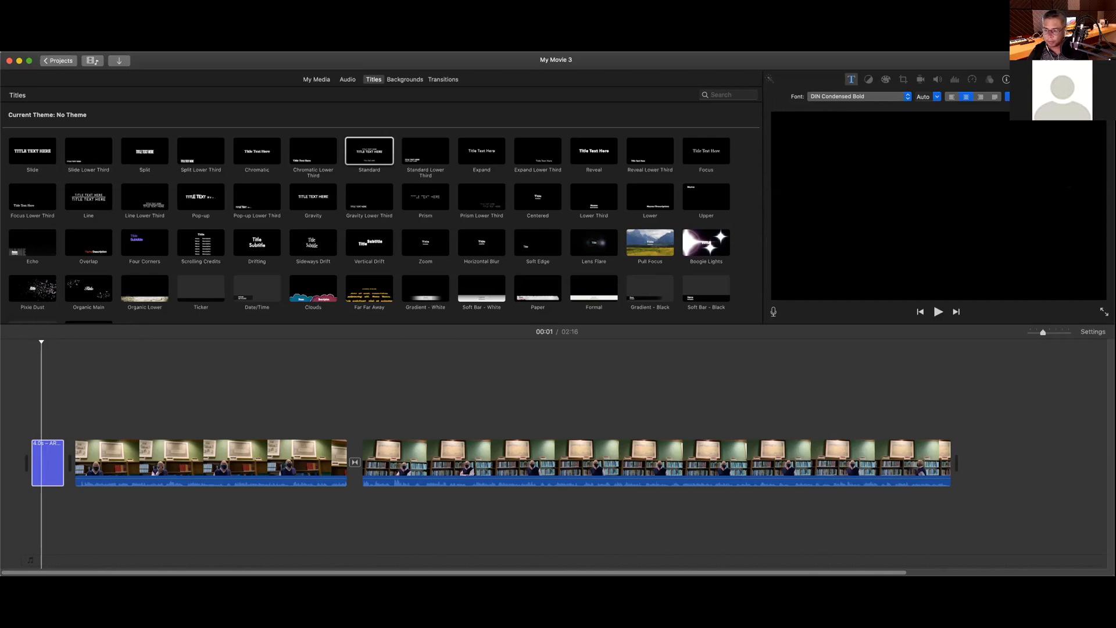
{"action": "left_click", "coordinate": [1099, 97]}
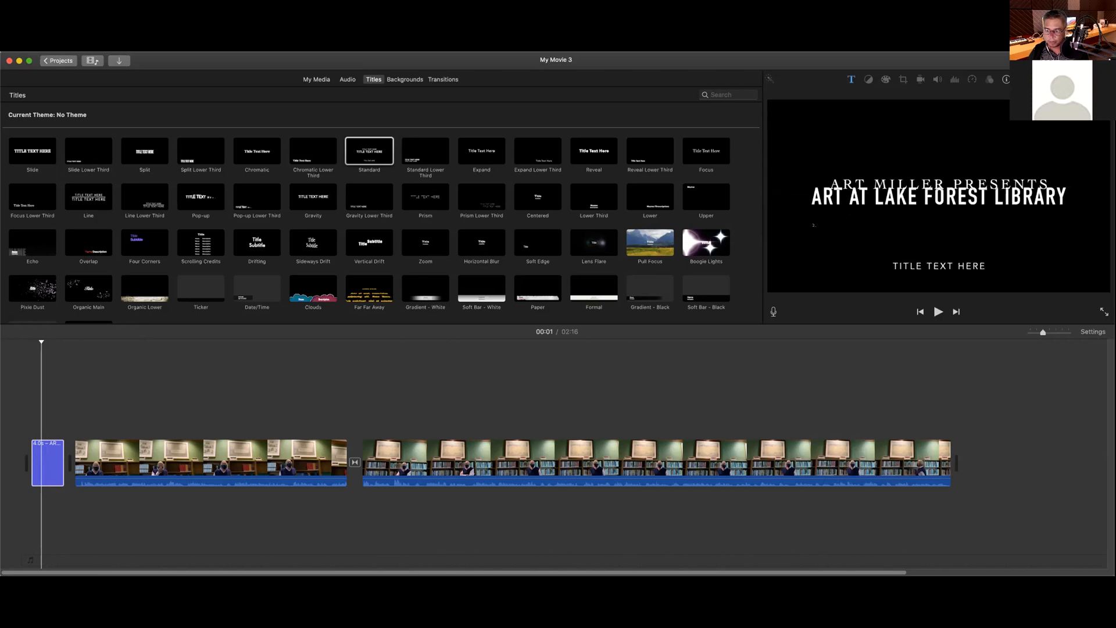
{"action": "left_click", "coordinate": [41, 470]}
{"action": "double_click", "coordinate": [42, 470]}
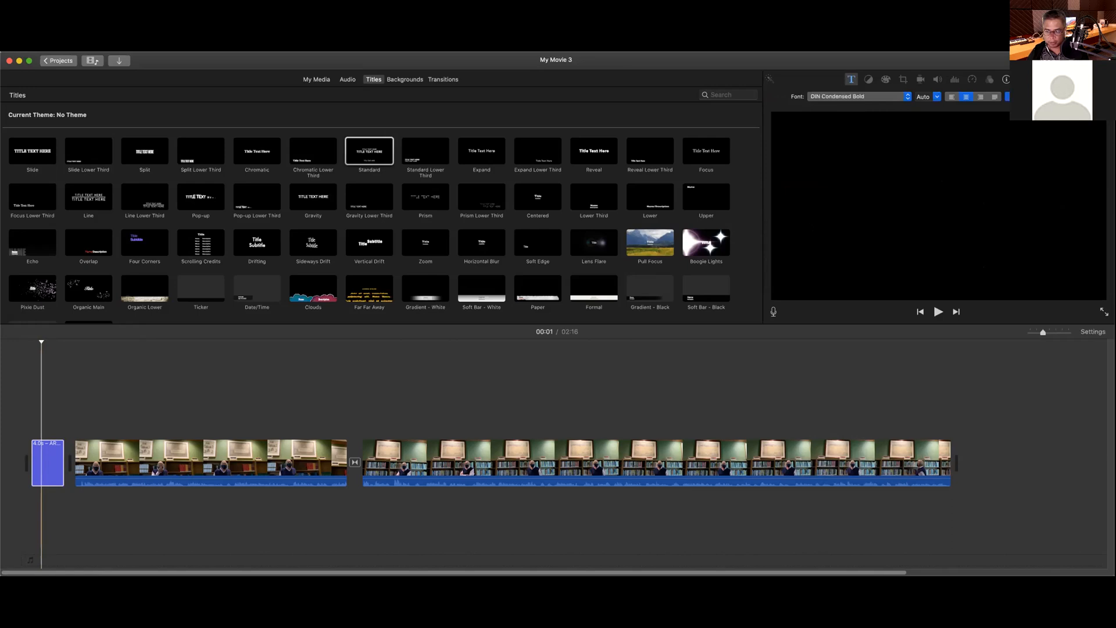
{"action": "left_click", "coordinate": [811, 224]}
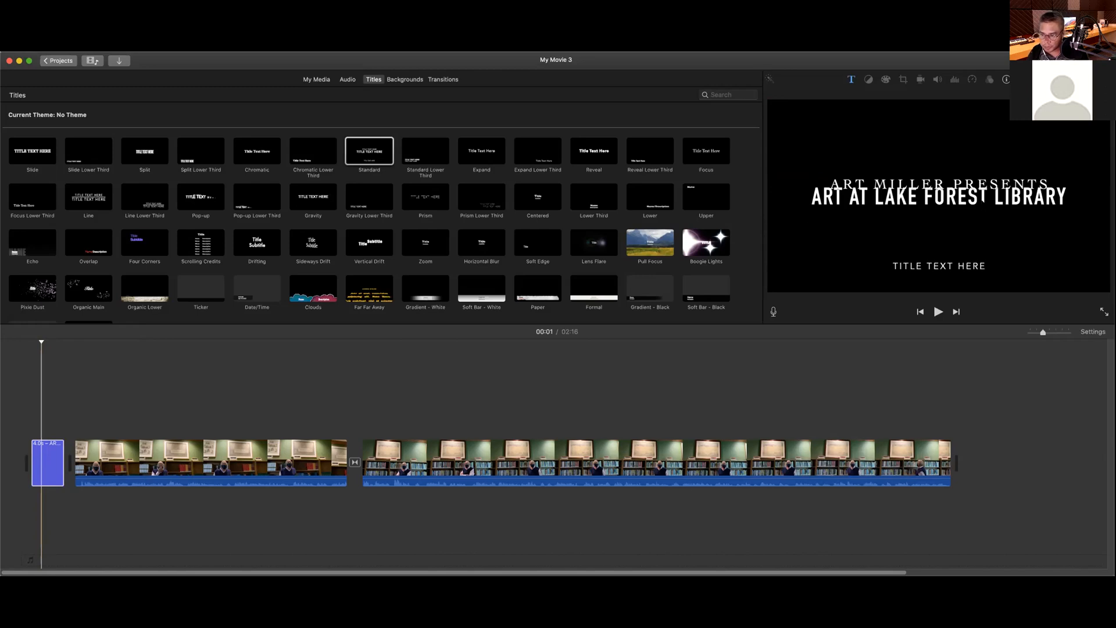
{"action": "left_click", "coordinate": [38, 470]}
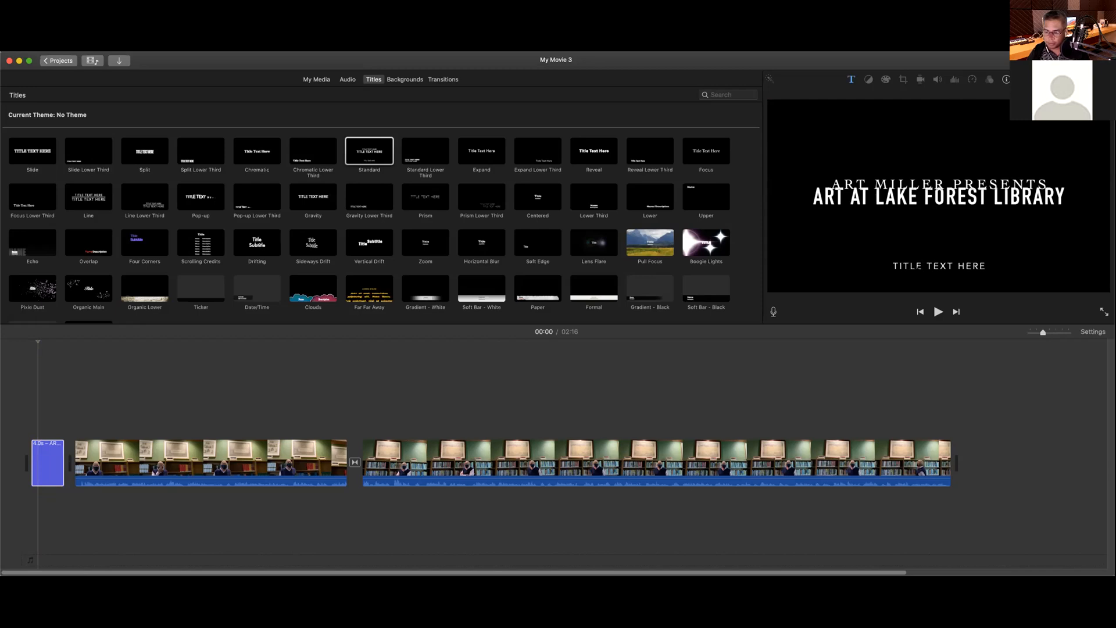
{"action": "left_click", "coordinate": [51, 459]}
{"action": "double_click", "coordinate": [51, 459]}
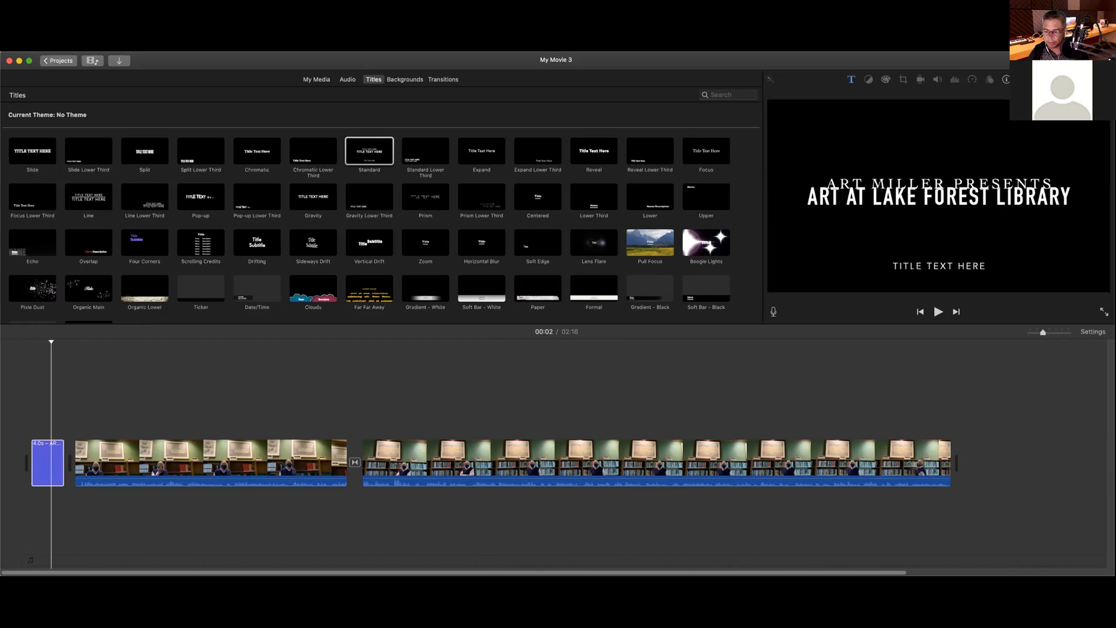
{"action": "double_click", "coordinate": [45, 468]}
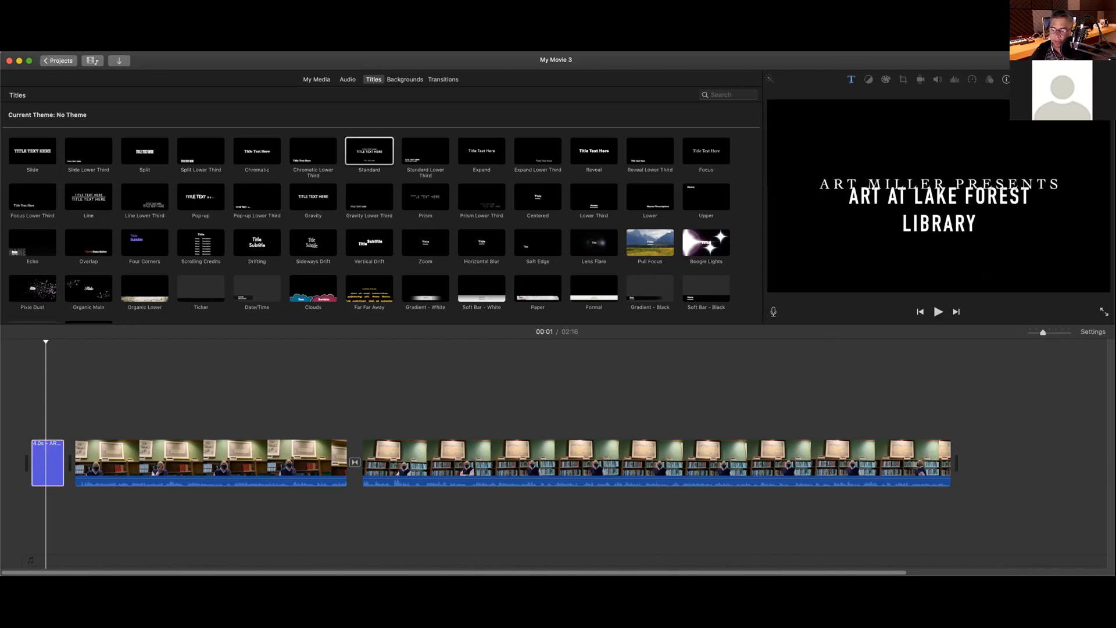
{"action": "double_click", "coordinate": [903, 197]}
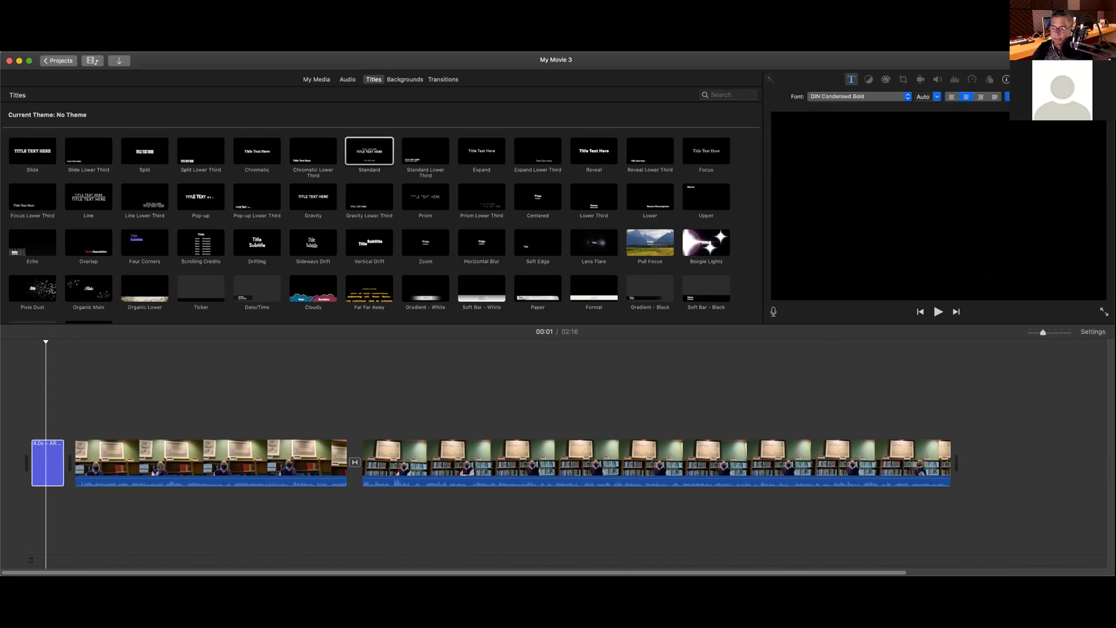
Step: End title editing, play the movie from 00:00, then replay the opening title clip
{"action": "left_click", "coordinate": [1100, 96]}
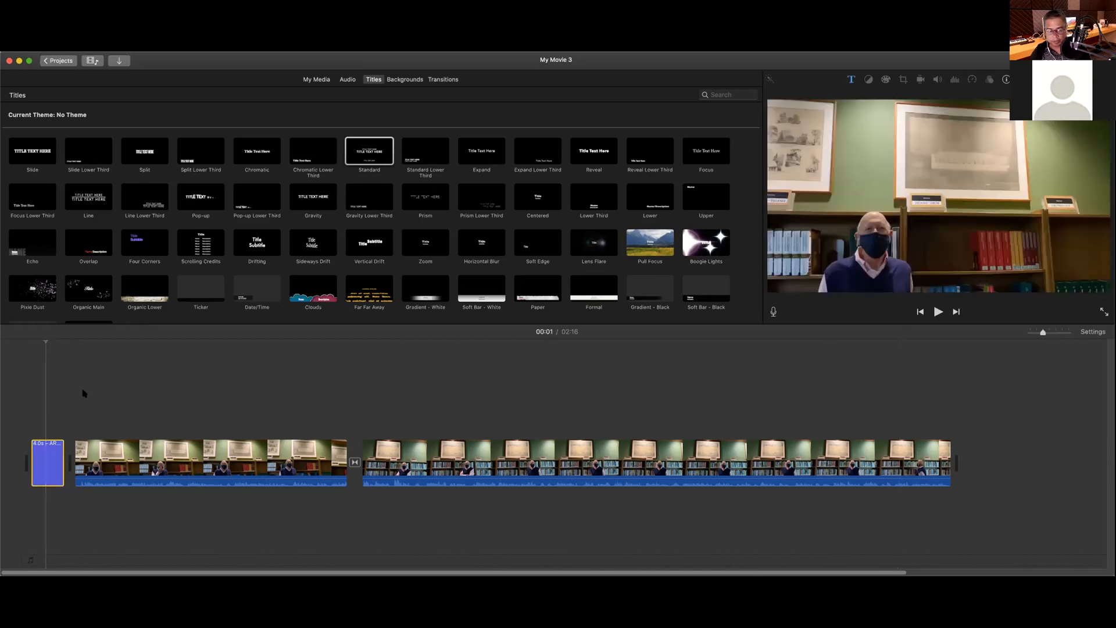
{"action": "left_click", "coordinate": [30, 345]}
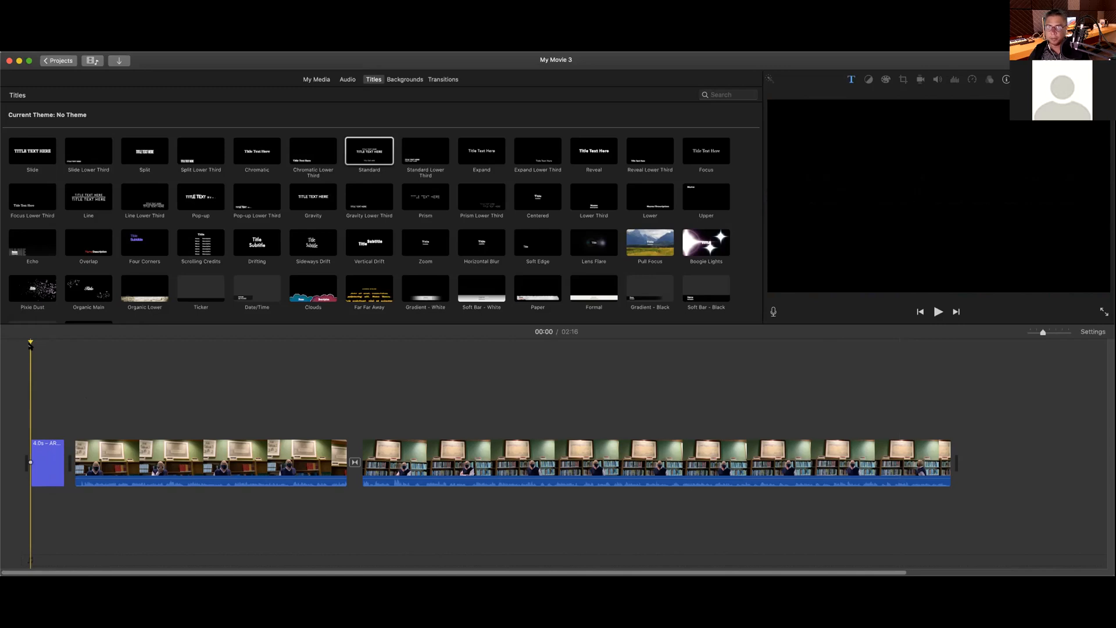
{"action": "key", "text": "space"}
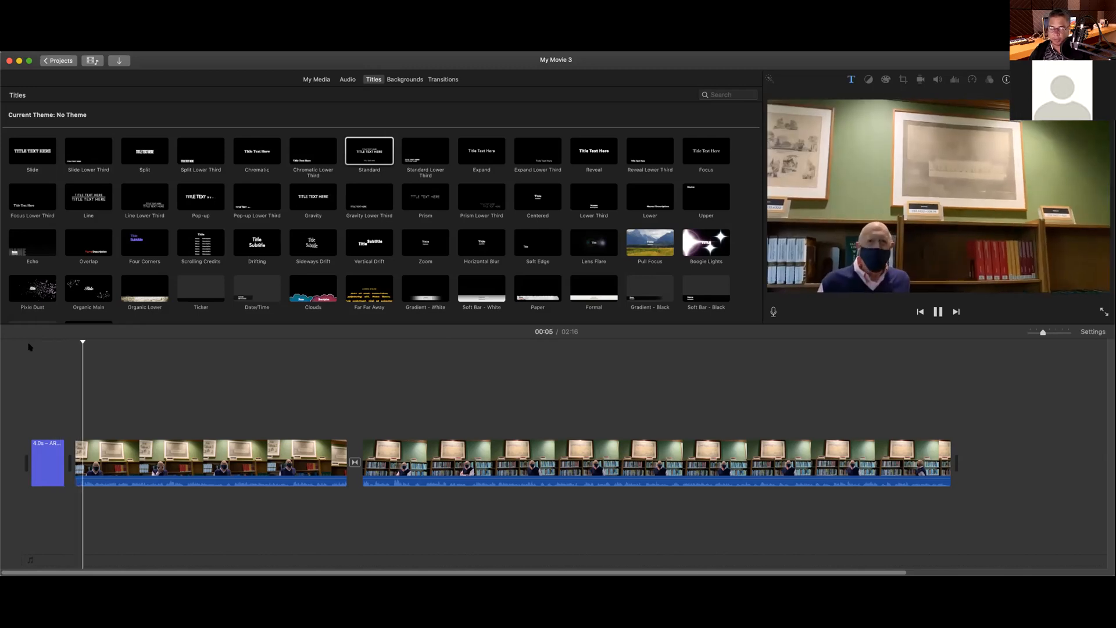
{"action": "left_click", "coordinate": [30, 347]}
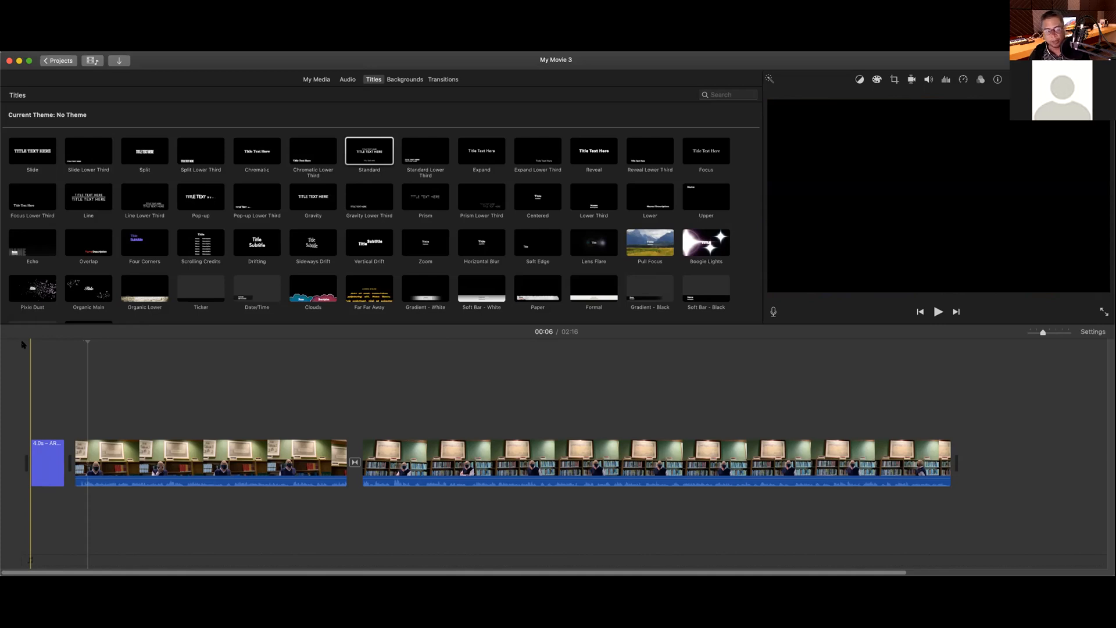
{"action": "left_click", "coordinate": [31, 462]}
{"action": "key", "text": "space"}
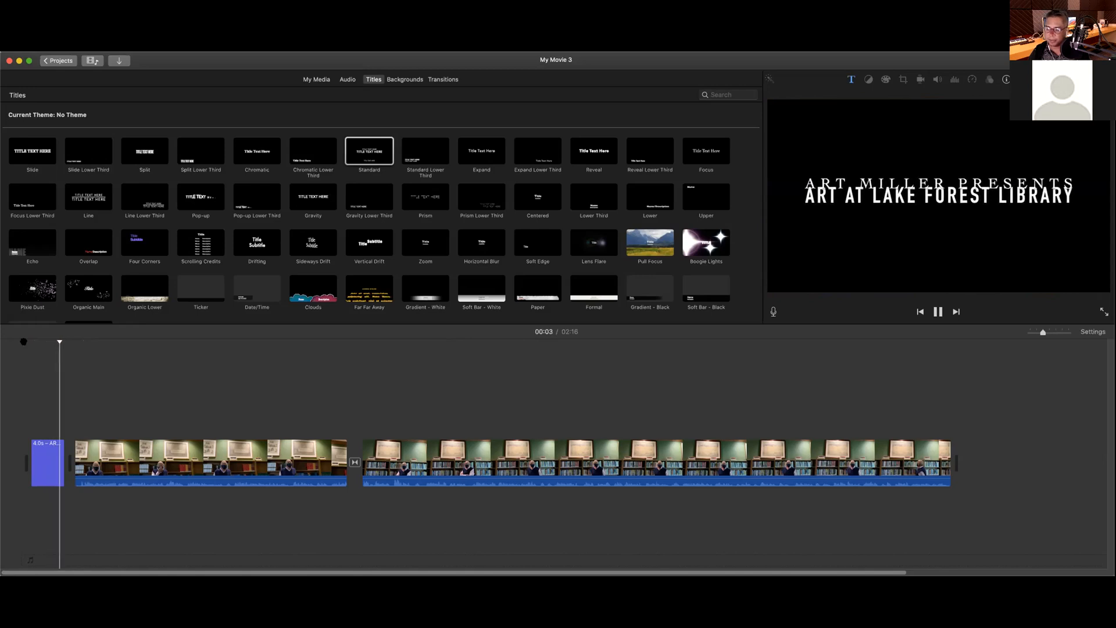
{"action": "key", "text": "space"}
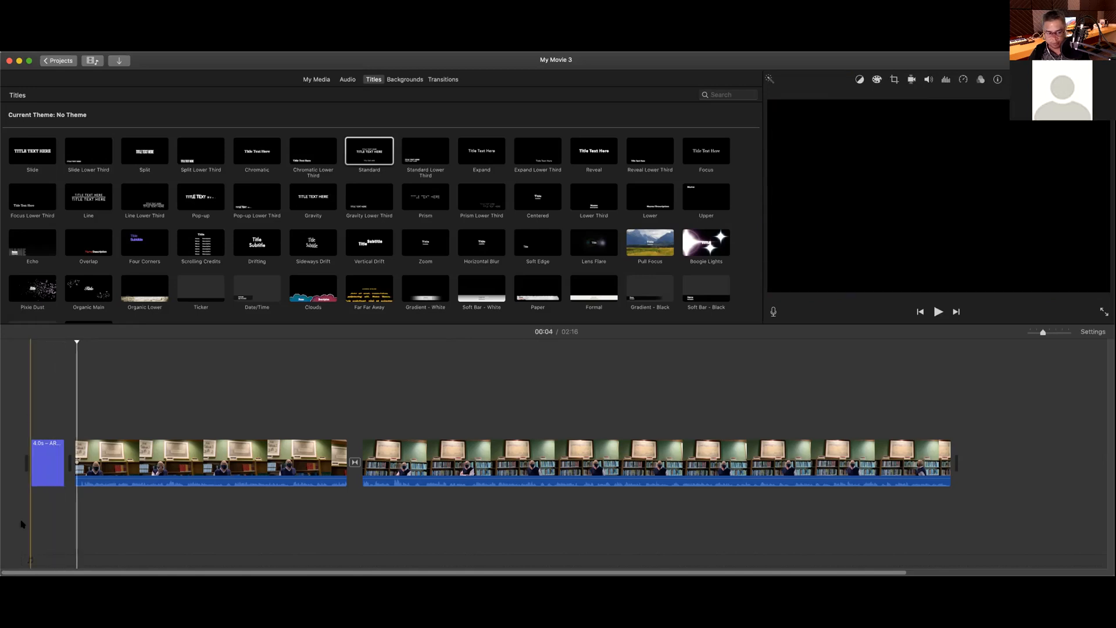
{"action": "left_click", "coordinate": [41, 482]}
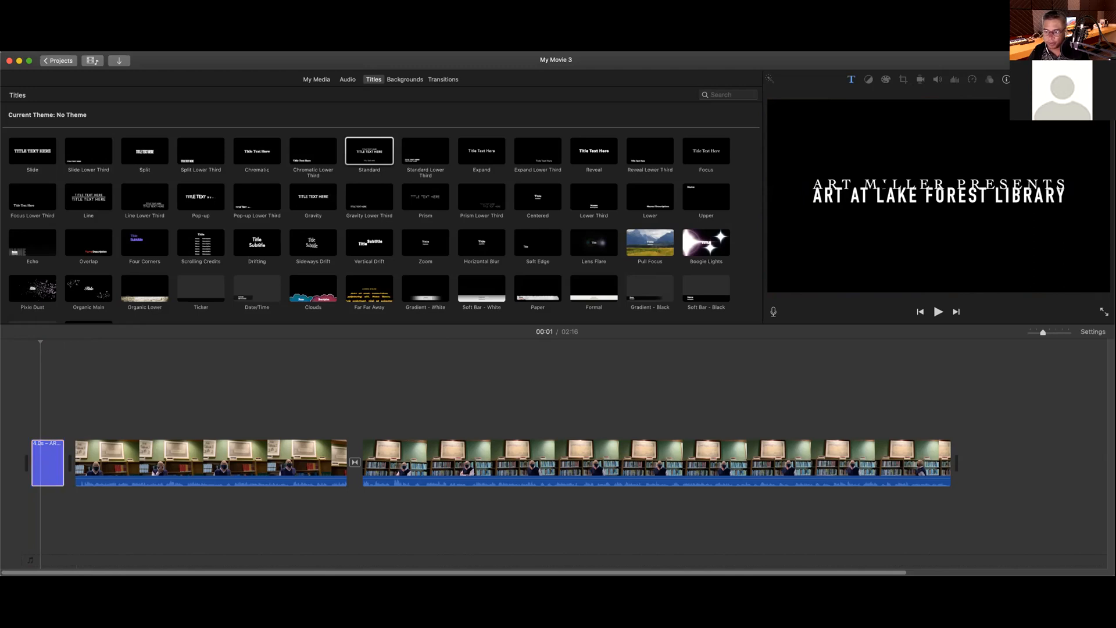
{"action": "double_click", "coordinate": [884, 185]}
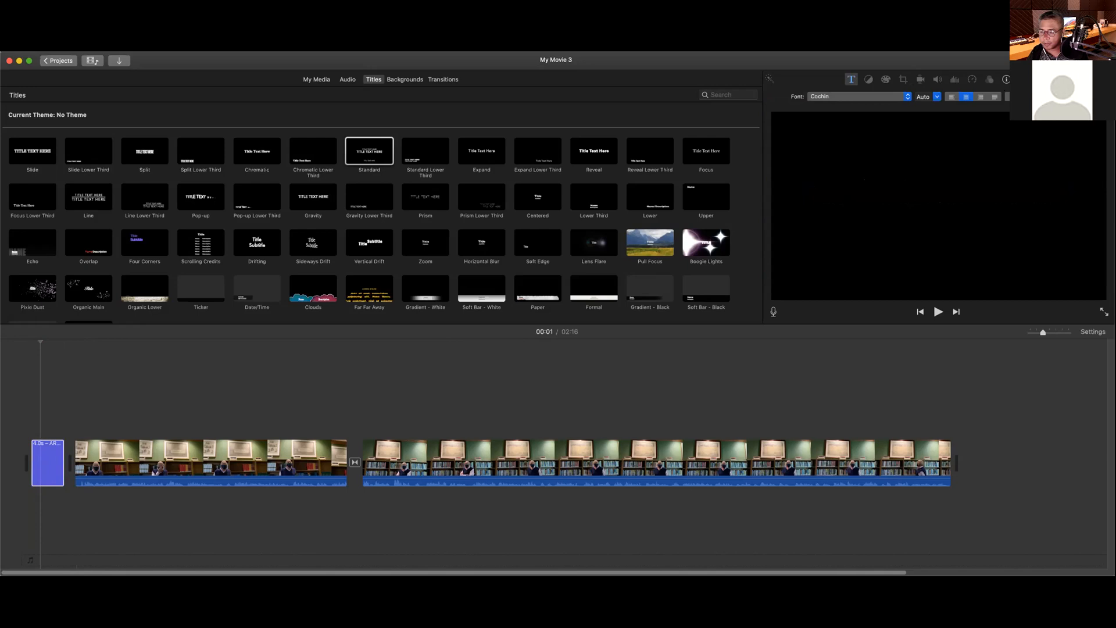
{"action": "left_click", "coordinate": [937, 98]}
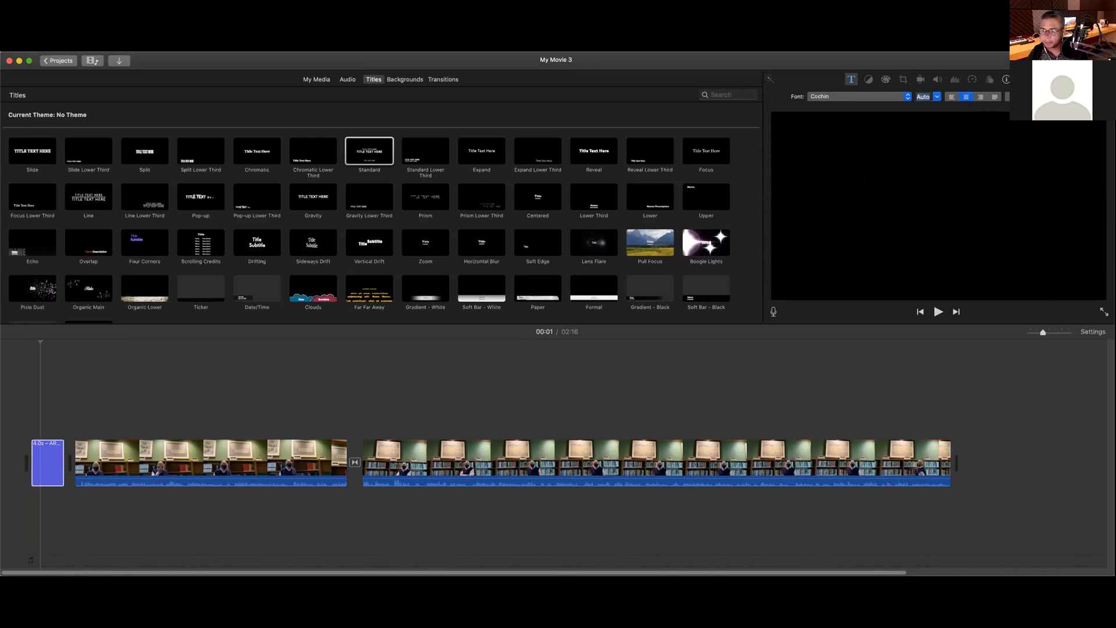
{"action": "left_click", "coordinate": [1060, 96]}
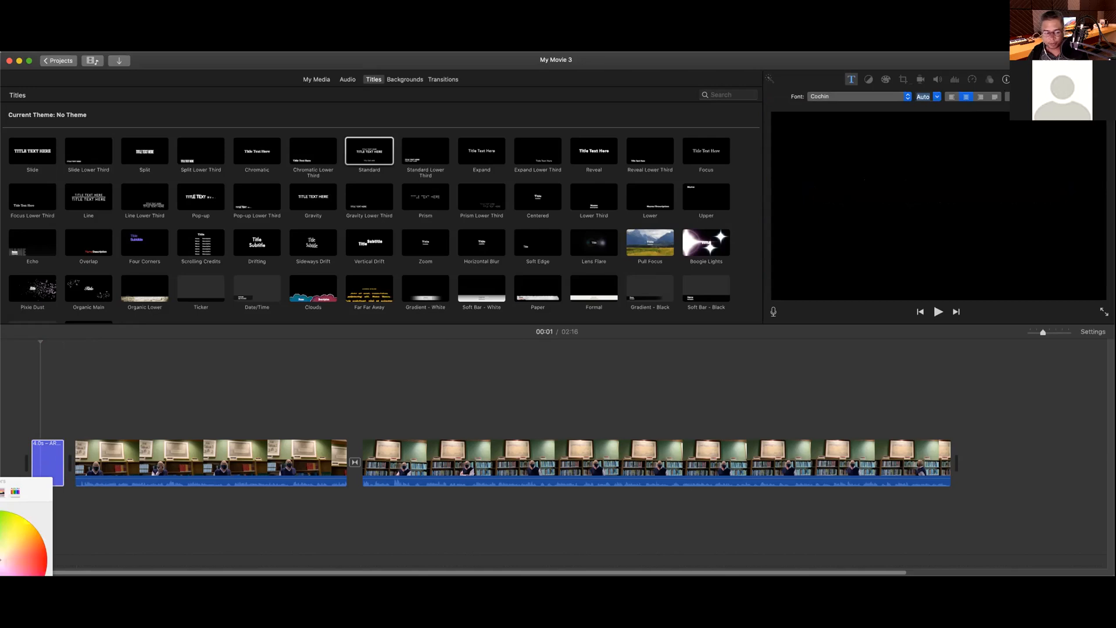
{"action": "key", "text": "super+w"}
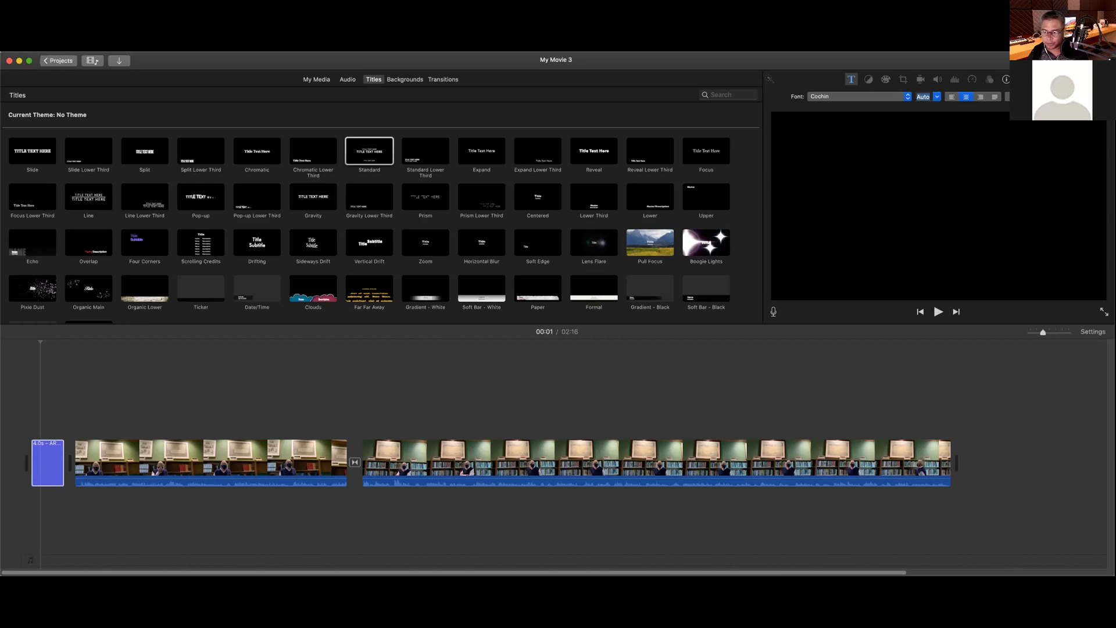
{"action": "left_click", "coordinate": [550, 359]}
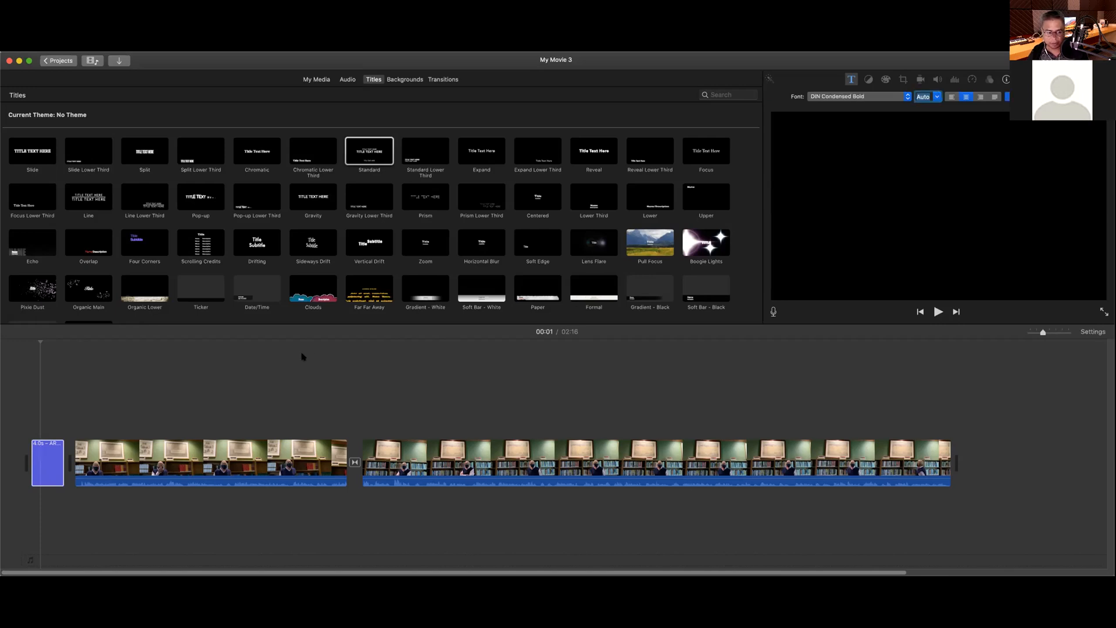
{"action": "left_click", "coordinate": [32, 341]}
{"action": "key", "text": "space"}
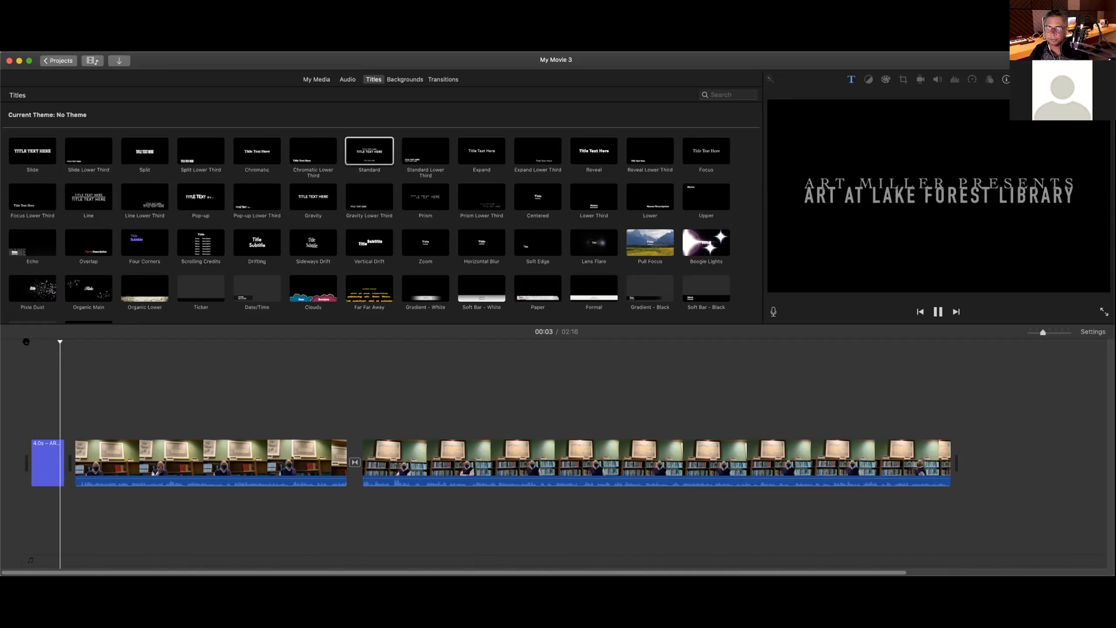
Step: Stop playback and extend the opening title clip to about 6 seconds, making the movie 2:19
{"action": "key", "text": "space"}
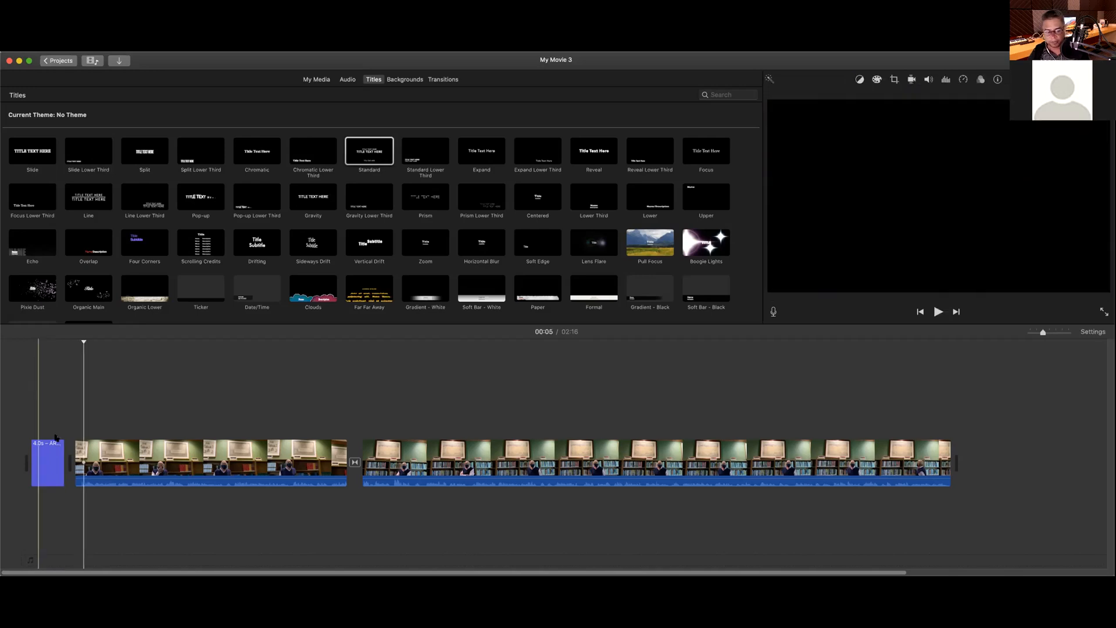
{"action": "left_click_drag", "start_coordinate": [61, 446], "coordinate": [66, 445]}
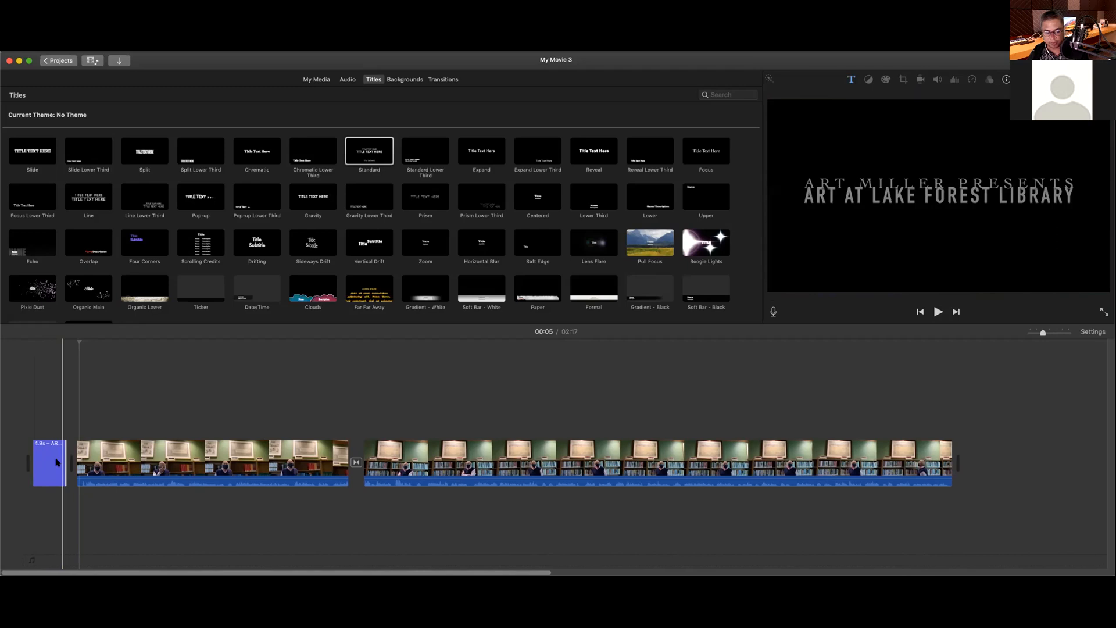
{"action": "left_click_drag", "start_coordinate": [66, 457], "coordinate": [68, 457]}
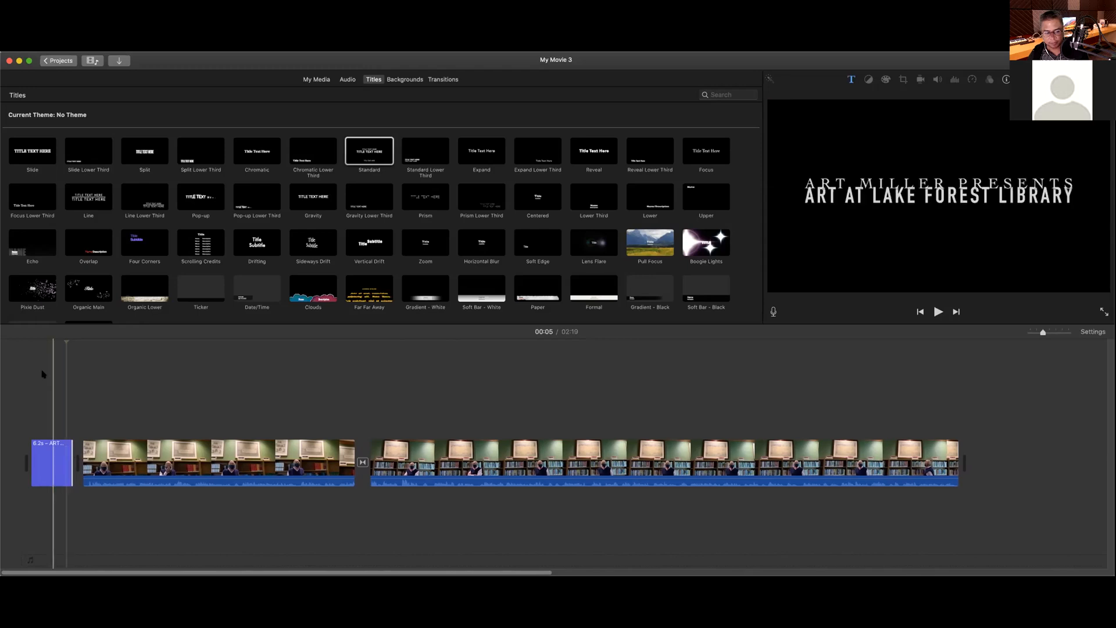
{"action": "left_click", "coordinate": [26, 353]}
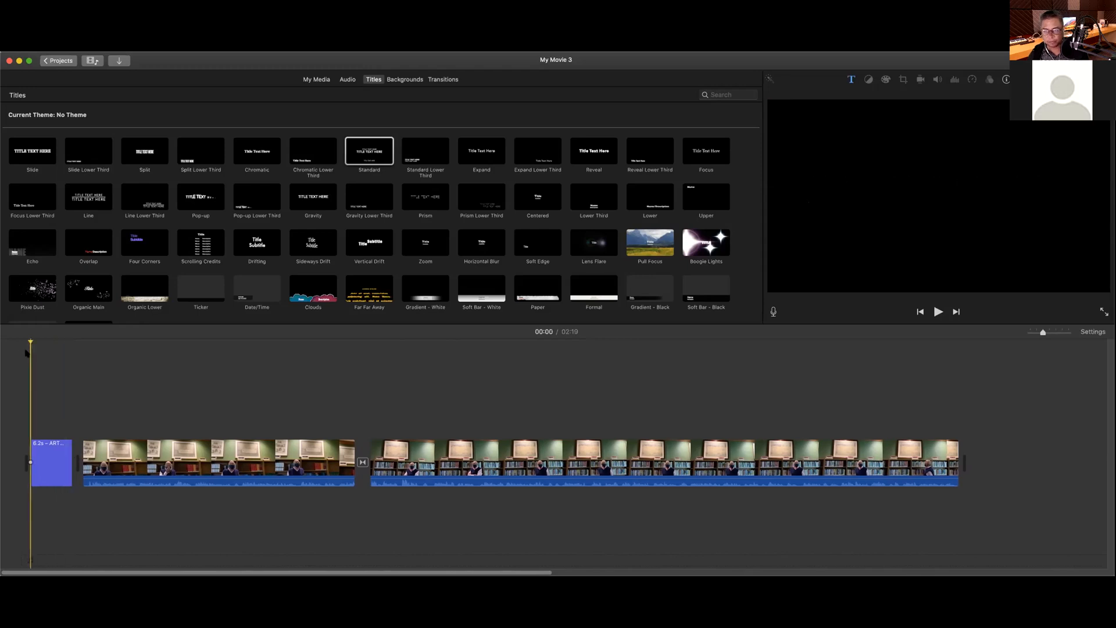
{"action": "key", "text": "space"}
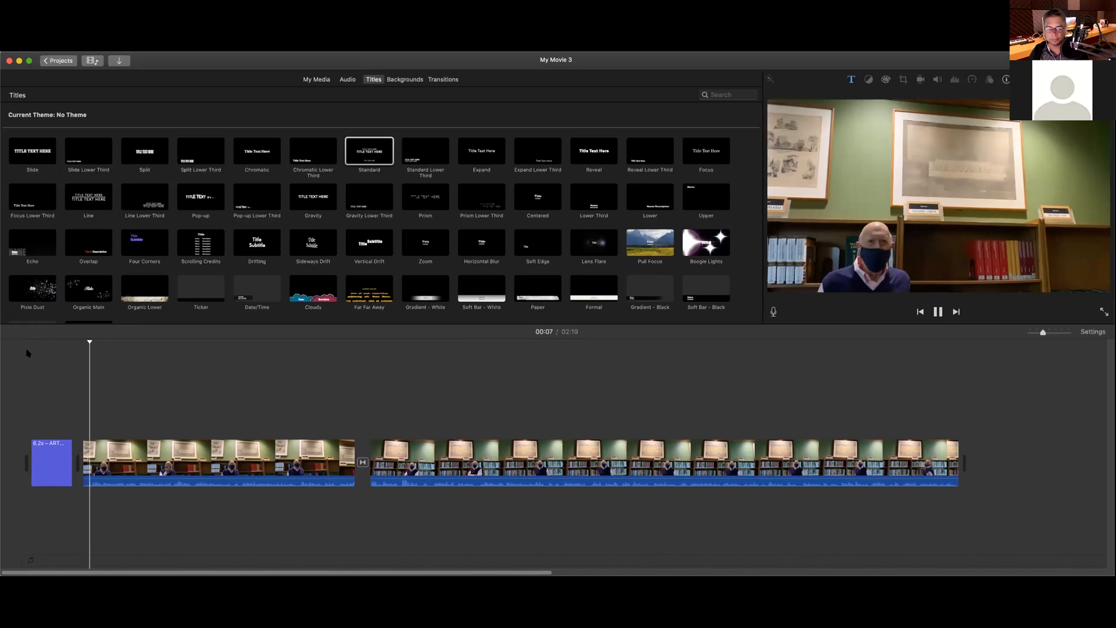
{"action": "key", "text": "space"}
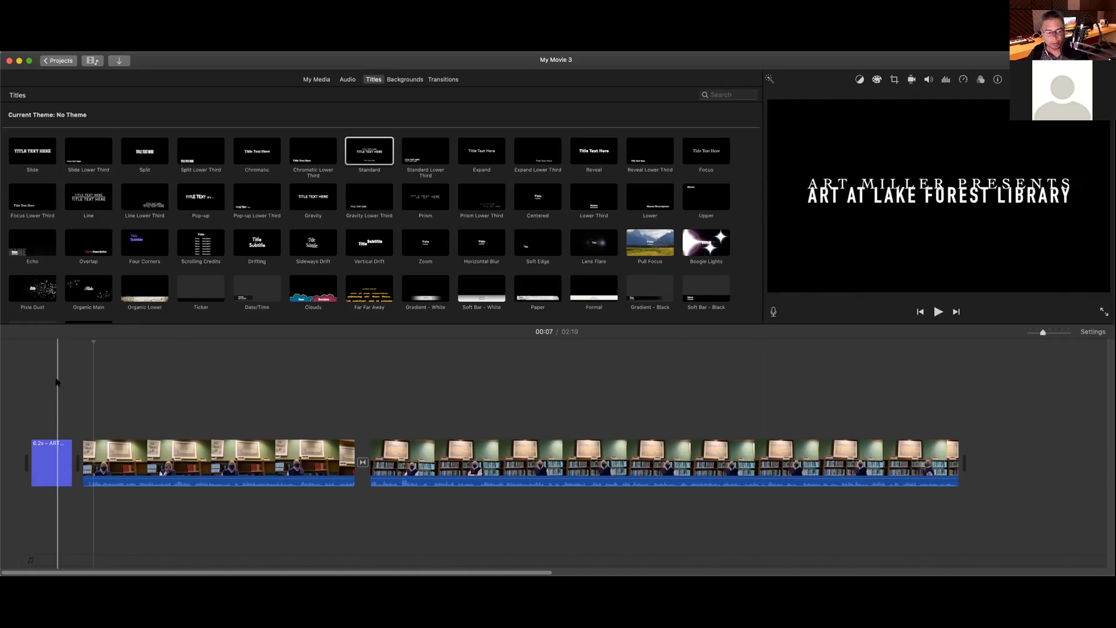
{"action": "left_click", "coordinate": [57, 382]}
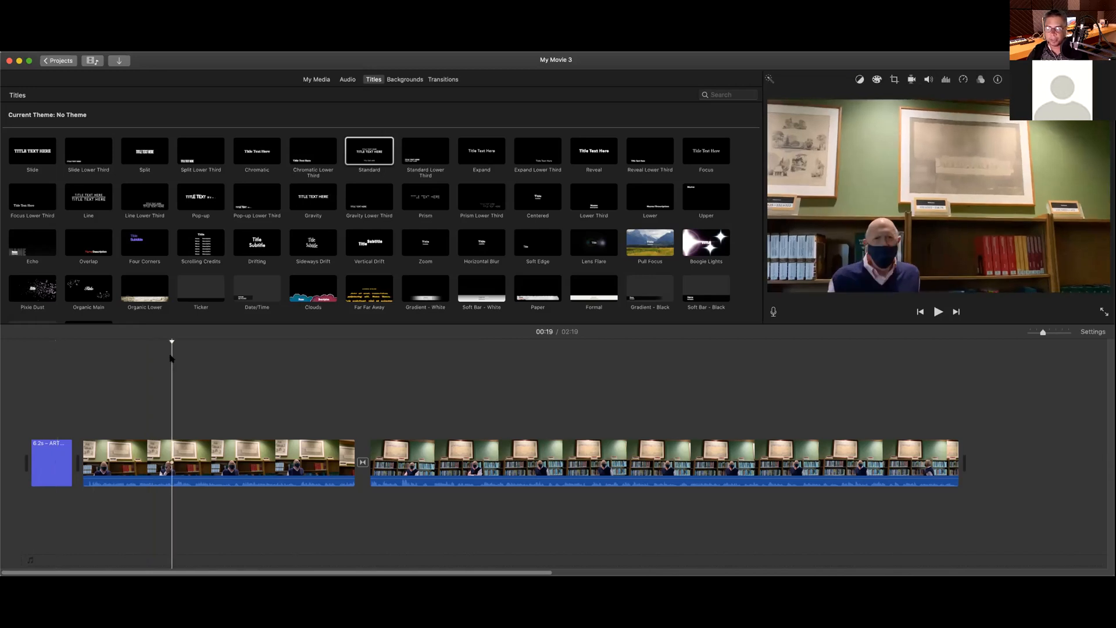
{"action": "key", "text": "space"}
{"action": "key", "text": "space"}
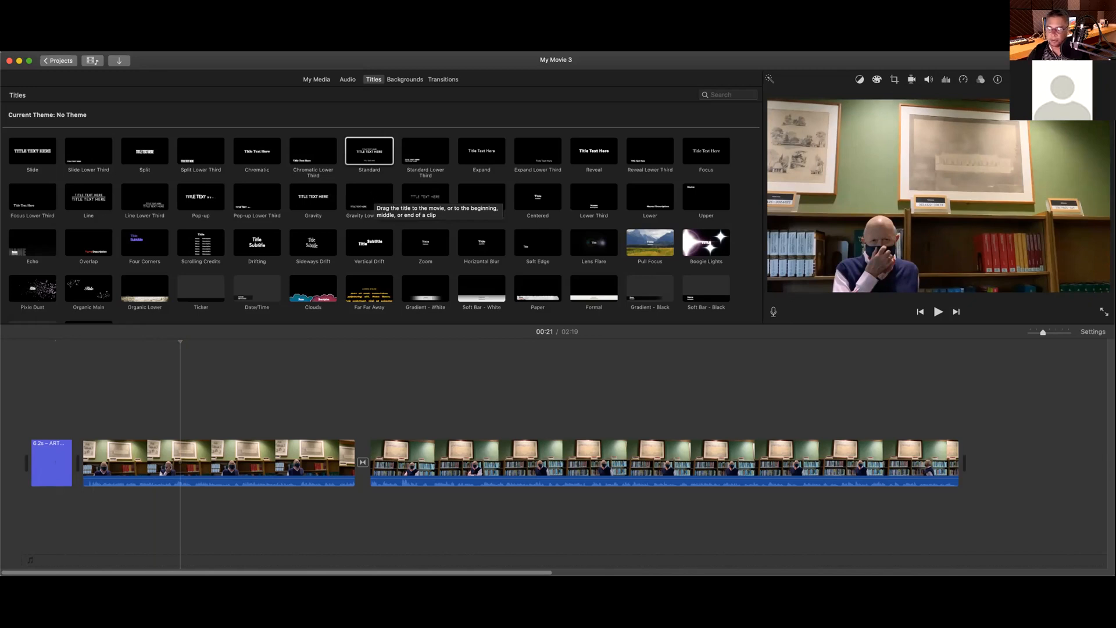
Step: Drop Gravity Lower Third over the first interview clip, preview from 00:10, and stretch it longer
{"action": "left_click", "coordinate": [372, 195]}
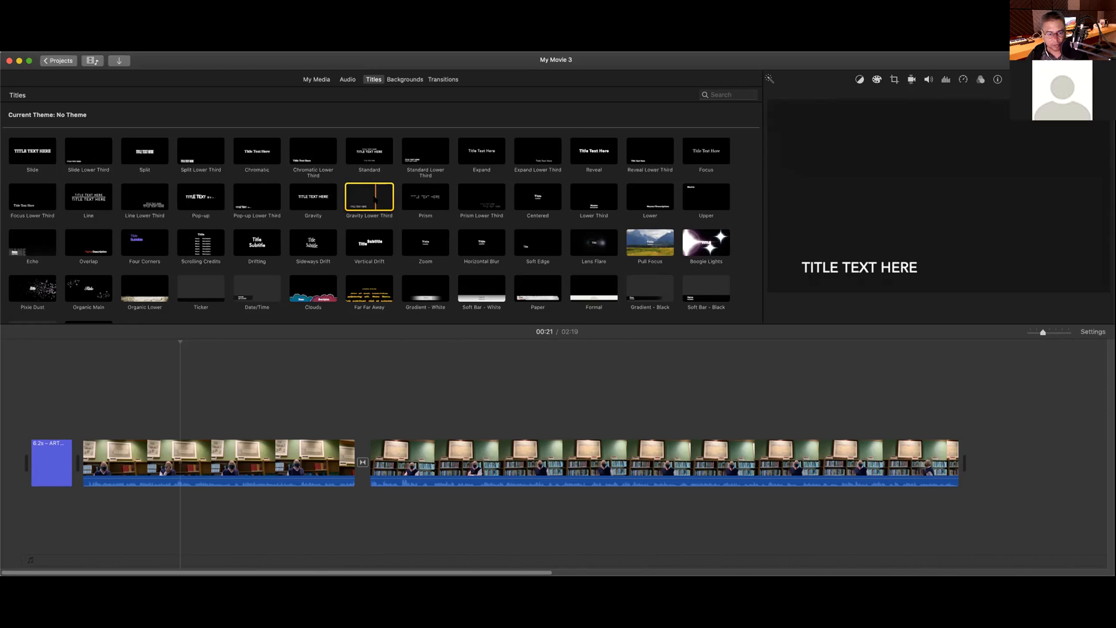
{"action": "left_click_drag", "start_coordinate": [369, 196], "coordinate": [119, 433]}
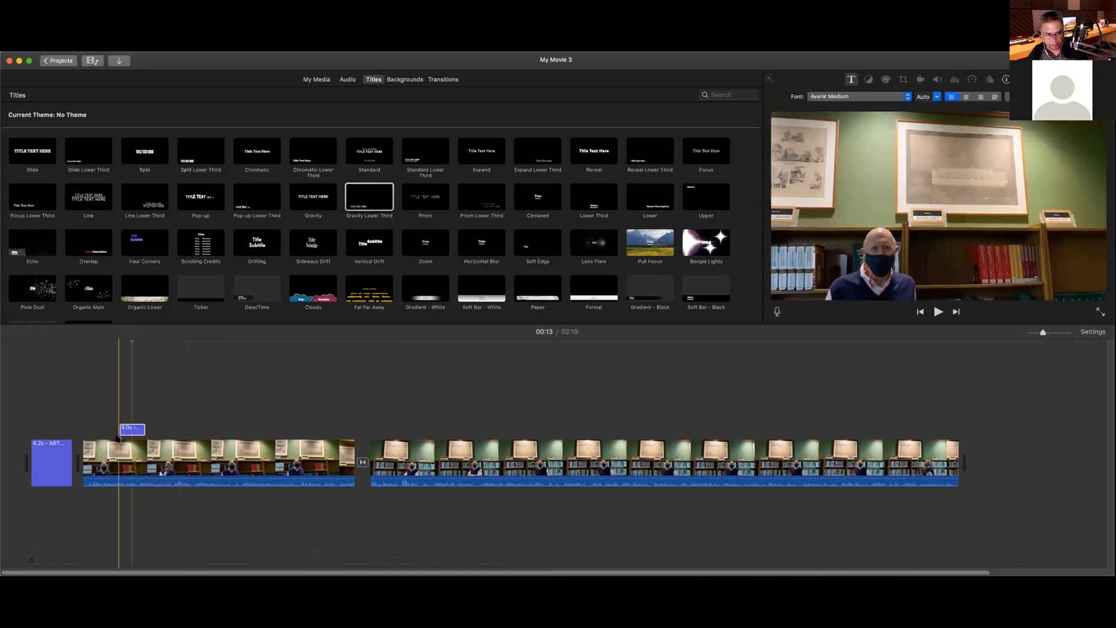
{"action": "left_click", "coordinate": [106, 348]}
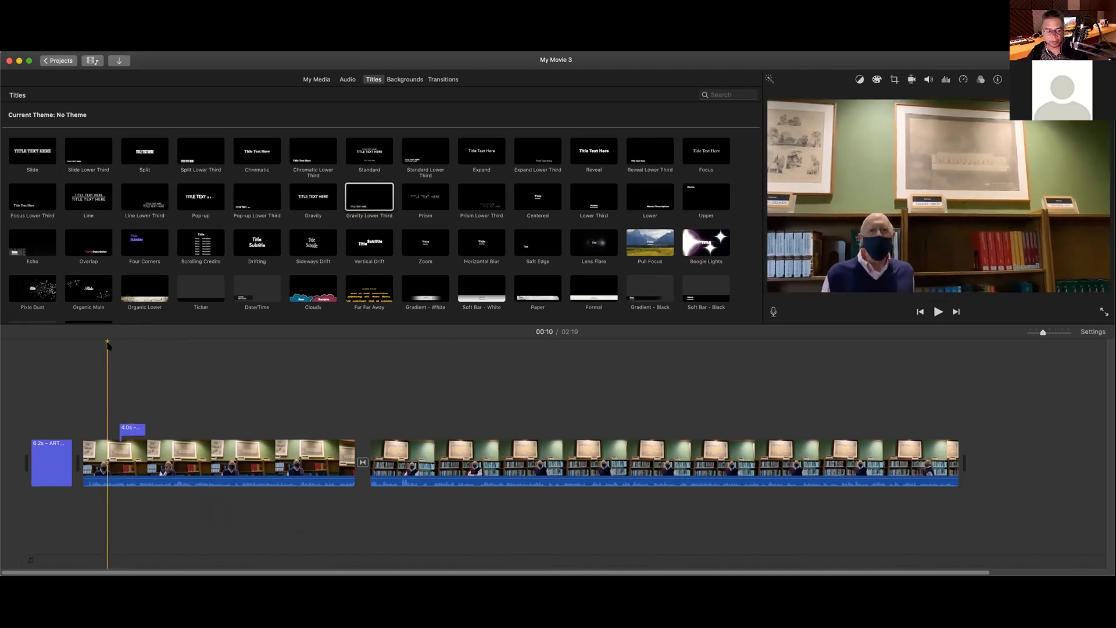
{"action": "key", "text": "space"}
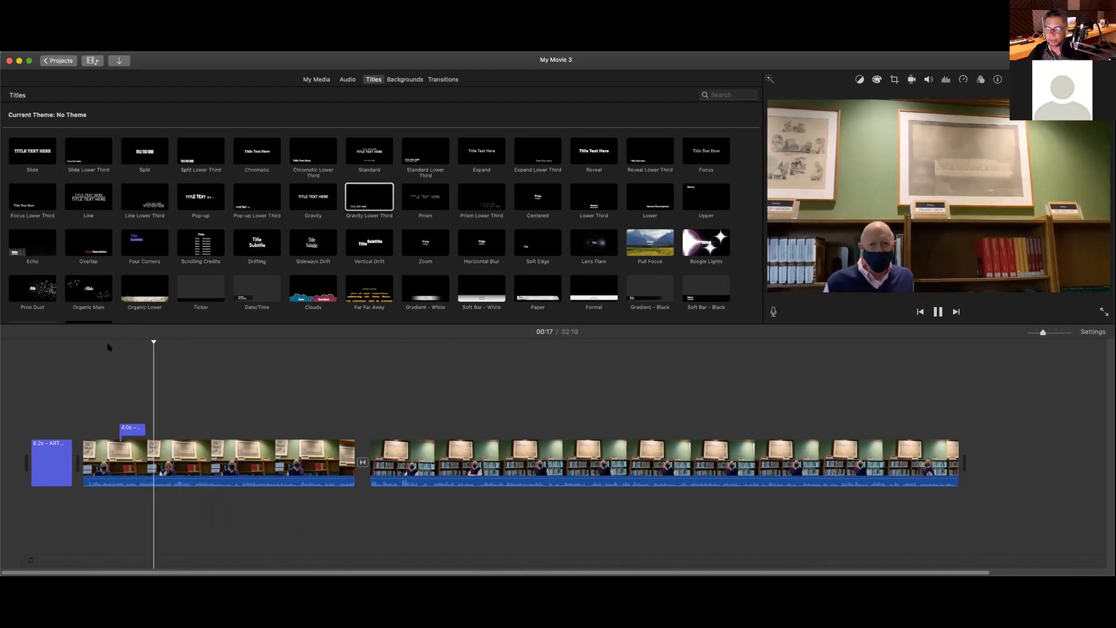
{"action": "left_click", "coordinate": [141, 429]}
{"action": "left_click_drag", "start_coordinate": [142, 429], "coordinate": [181, 428]}
Step: Open the lower-third text settings, try sizes 14 and 28, and revert the clip to 4 seconds
{"action": "left_click", "coordinate": [134, 430]}
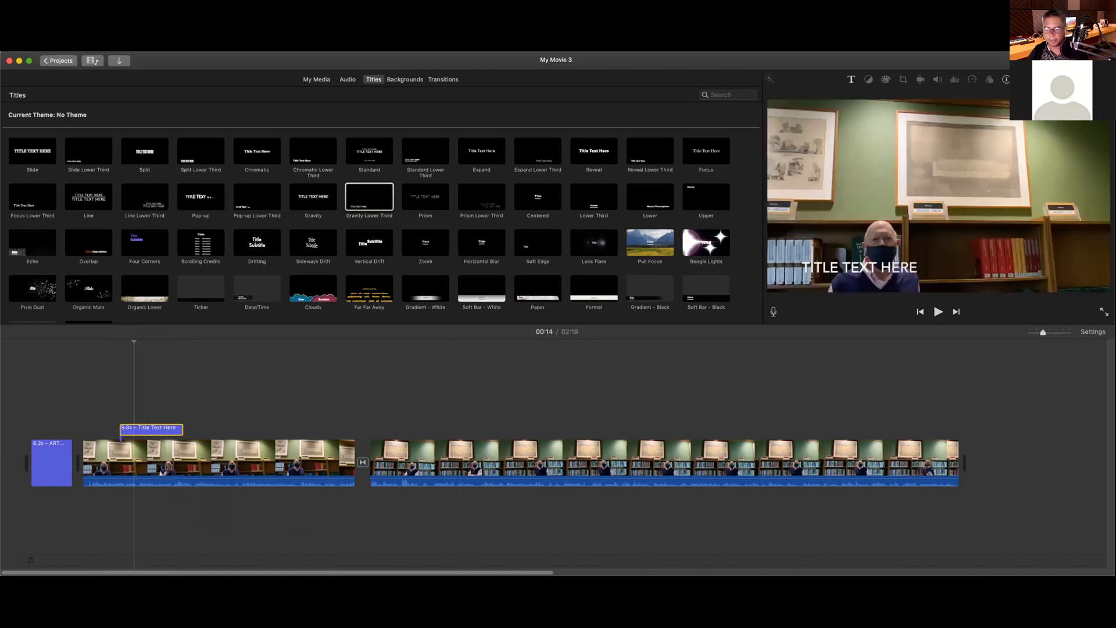
{"action": "double_click", "coordinate": [860, 268]}
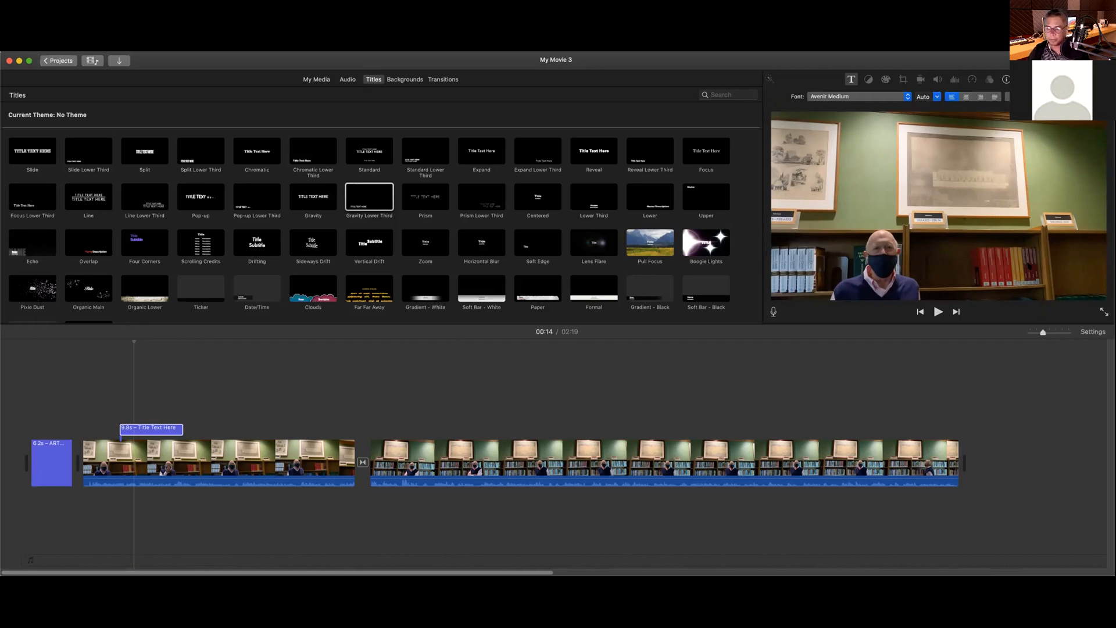
{"action": "left_click", "coordinate": [937, 97]}
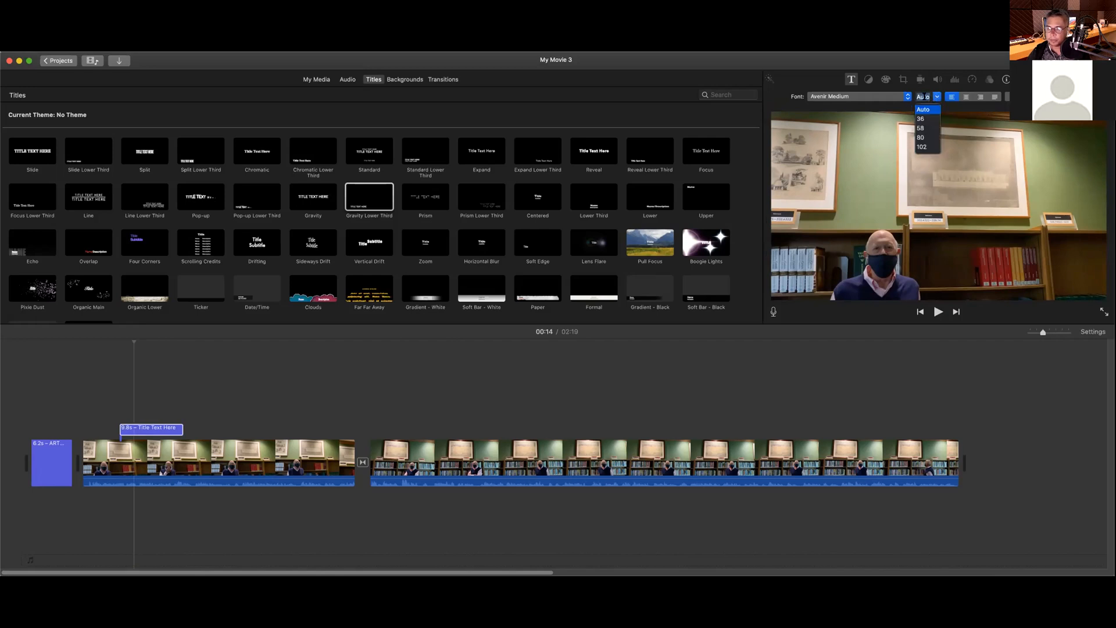
{"action": "type", "text": "14"}
{"action": "key", "text": "Return"}
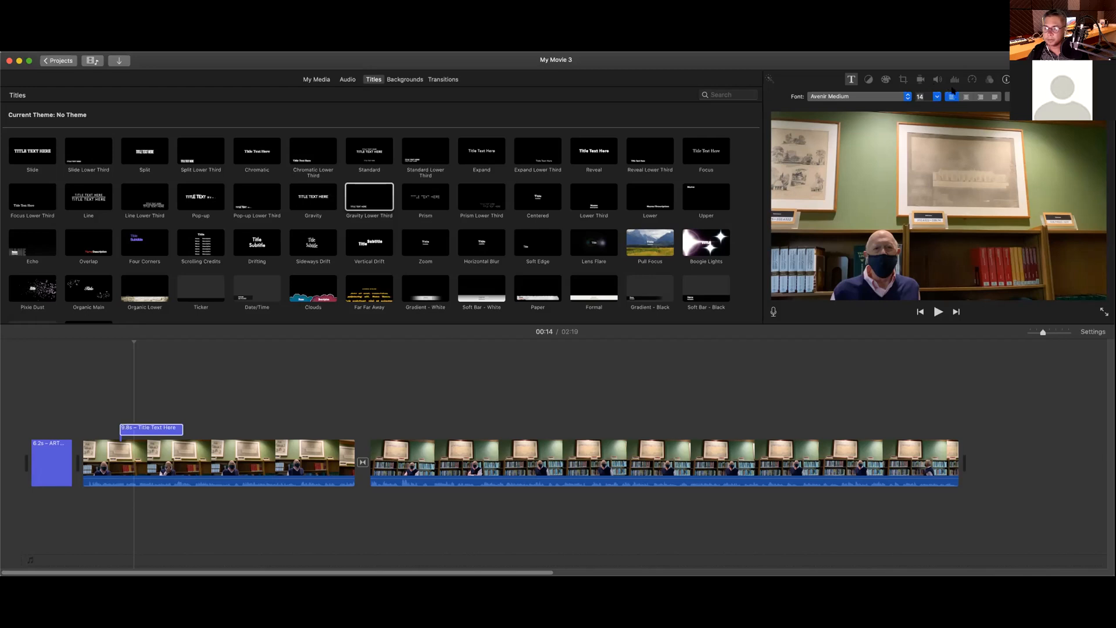
{"action": "type", "text": "28"}
{"action": "key", "text": "Return"}
{"action": "left_click", "coordinate": [902, 168]}
{"action": "key", "text": "super+z"}
{"action": "key", "text": "super+z"}
{"action": "key", "text": "super+z"}
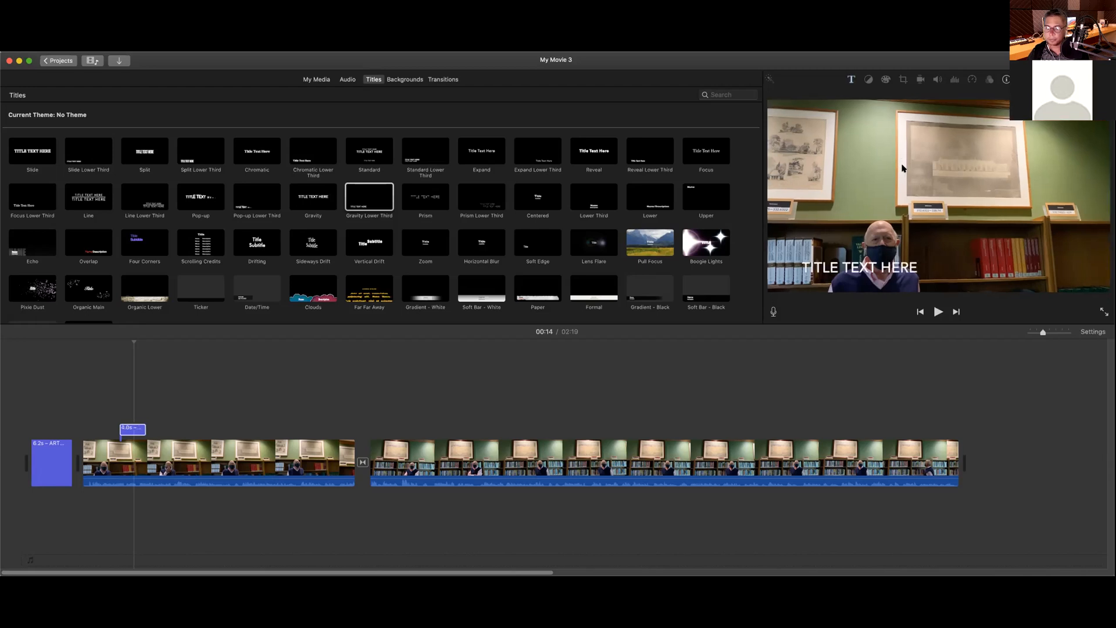
Step: Set the lower-third font size to 28, then 36, and finally 42
{"action": "left_click", "coordinate": [876, 266]}
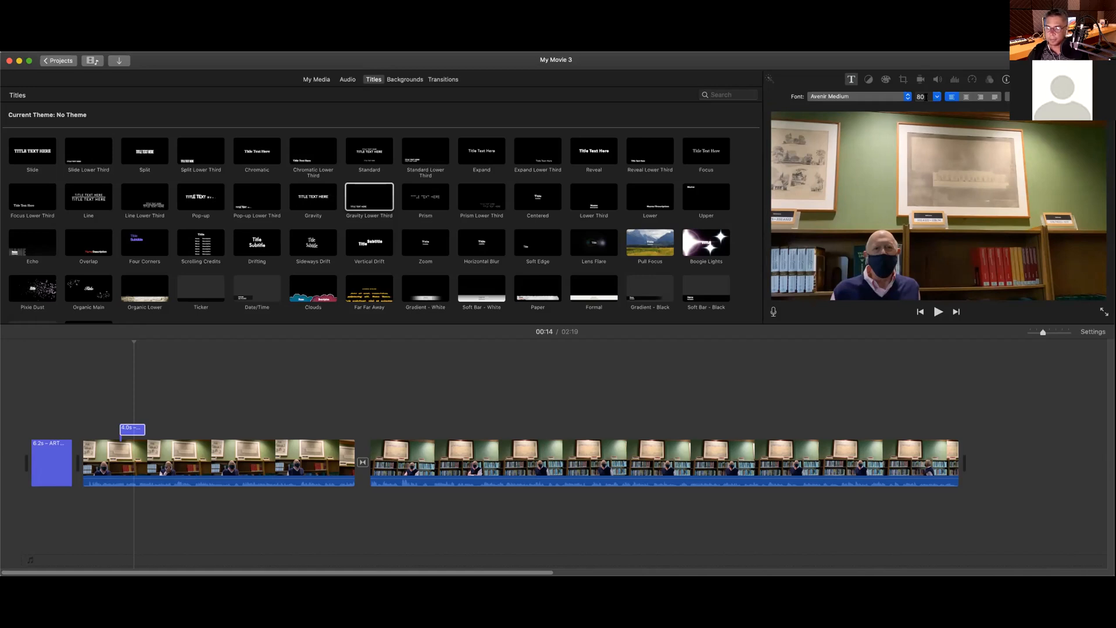
{"action": "left_click", "coordinate": [927, 97]}
{"action": "type", "text": "28"}
{"action": "key", "text": "Return"}
{"action": "left_click", "coordinate": [936, 97]}
{"action": "left_click", "coordinate": [919, 119]}
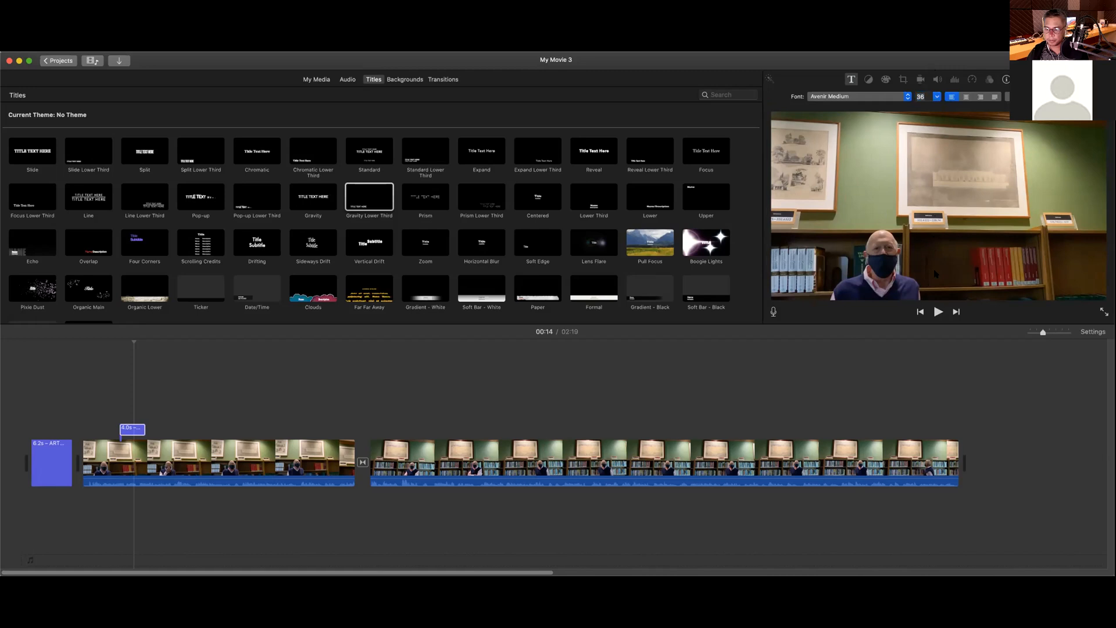
{"action": "left_click", "coordinate": [937, 97]}
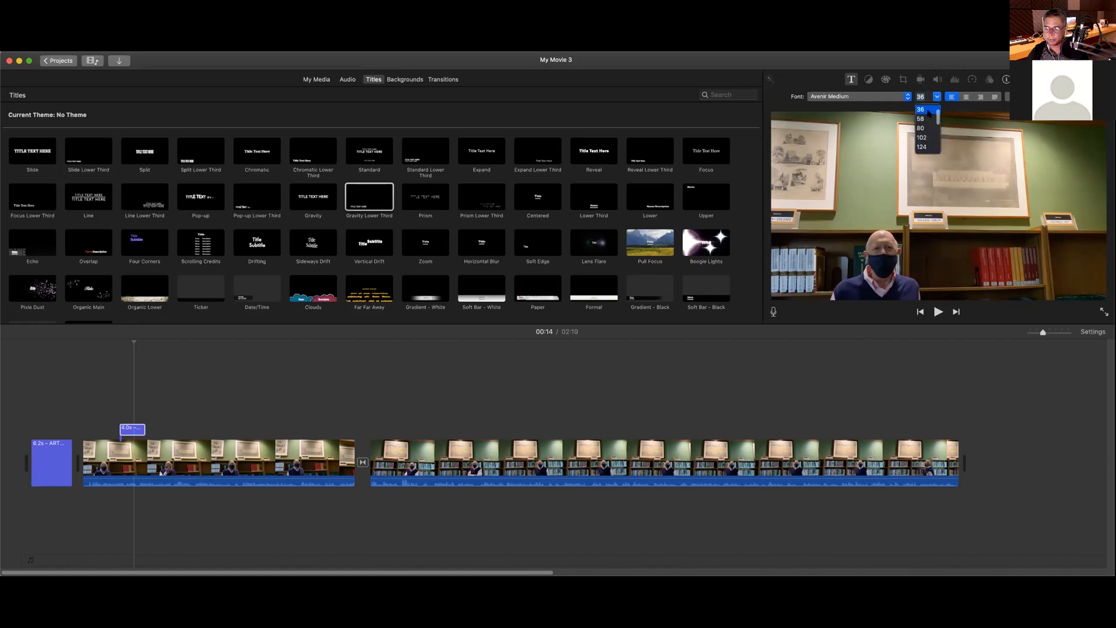
{"action": "left_click", "coordinate": [925, 110]}
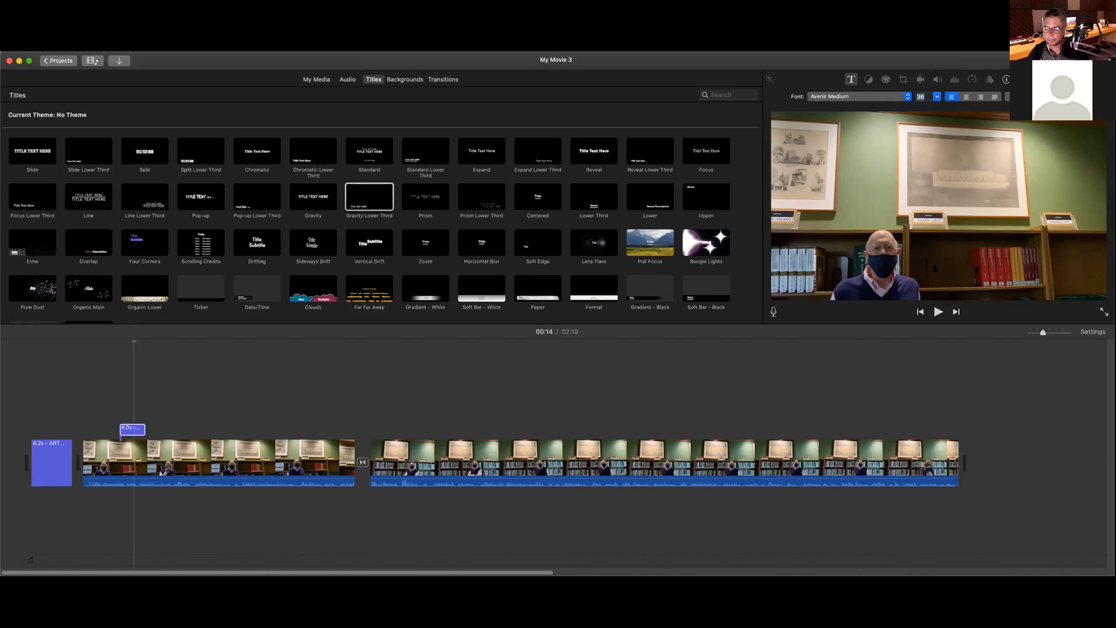
{"action": "left_click", "coordinate": [920, 97]}
{"action": "type", "text": "42"}
{"action": "key", "text": "Return"}
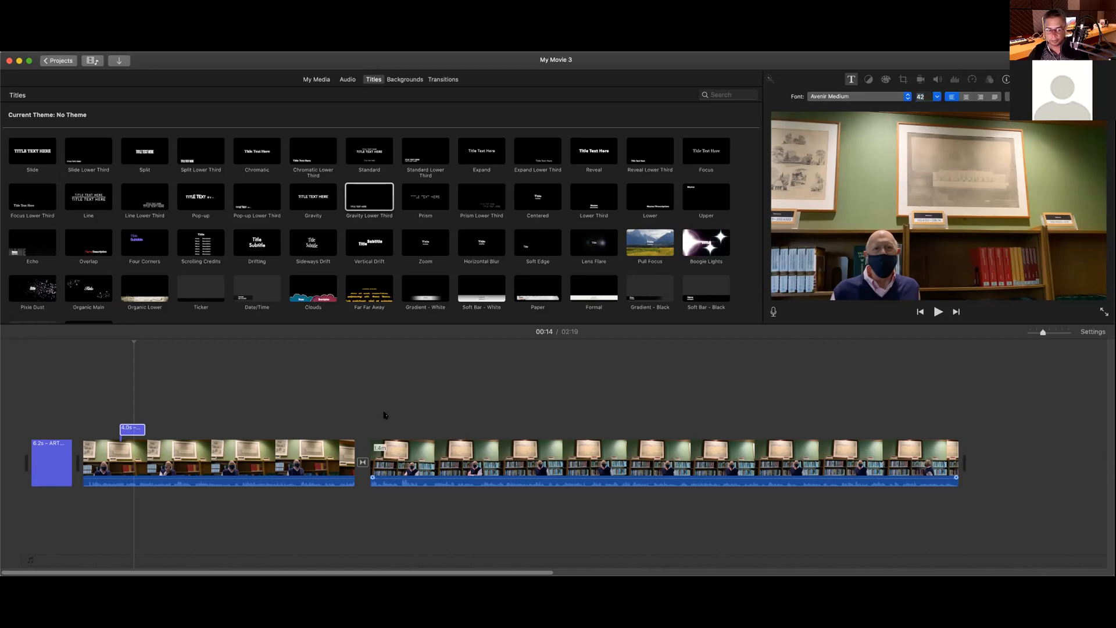
Step: Play from 00:10, then move the lower-third clip left to near the interview's start
{"action": "left_click", "coordinate": [108, 347]}
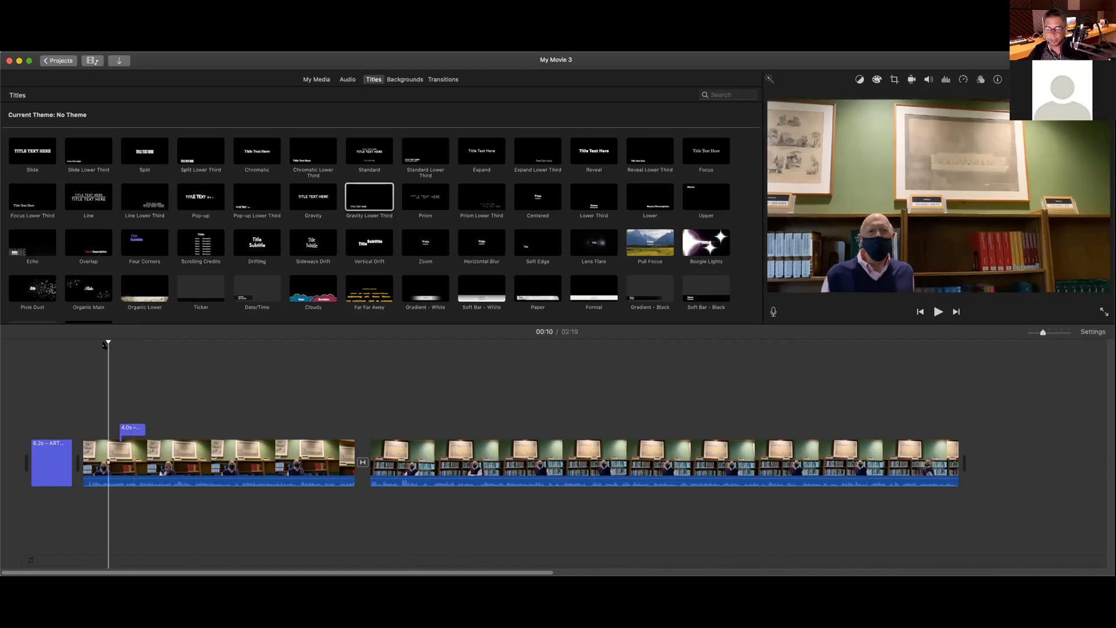
{"action": "key", "text": "space"}
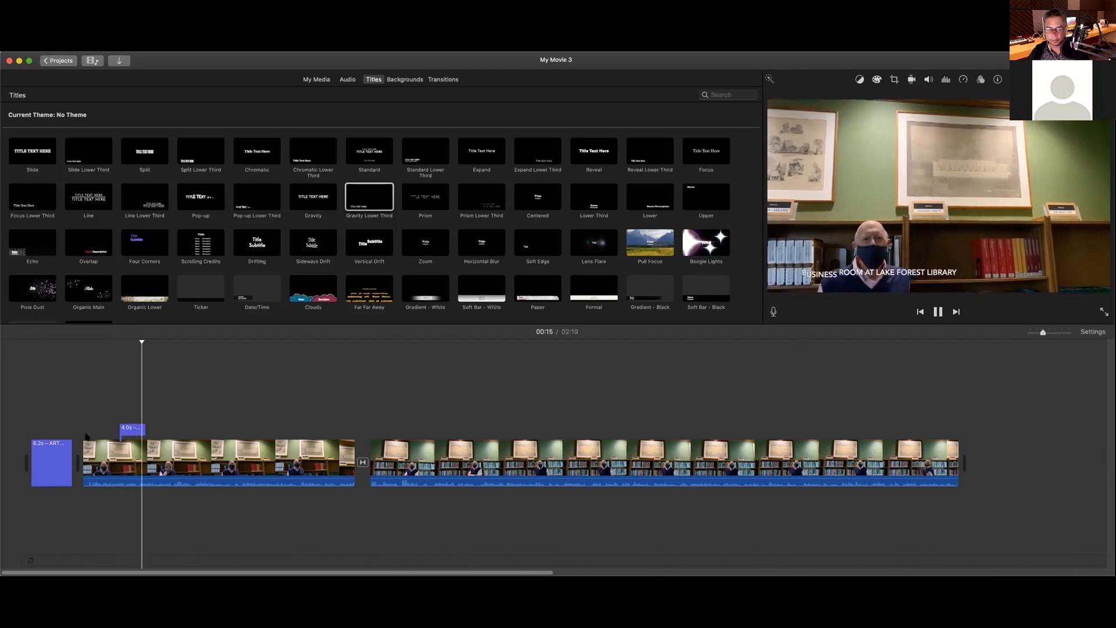
{"action": "left_click", "coordinate": [131, 429]}
{"action": "left_click_drag", "start_coordinate": [196, 432], "coordinate": [137, 427]}
Step: Replay from 00:06 to check the repositioned Business Room lower third
{"action": "left_click", "coordinate": [81, 349]}
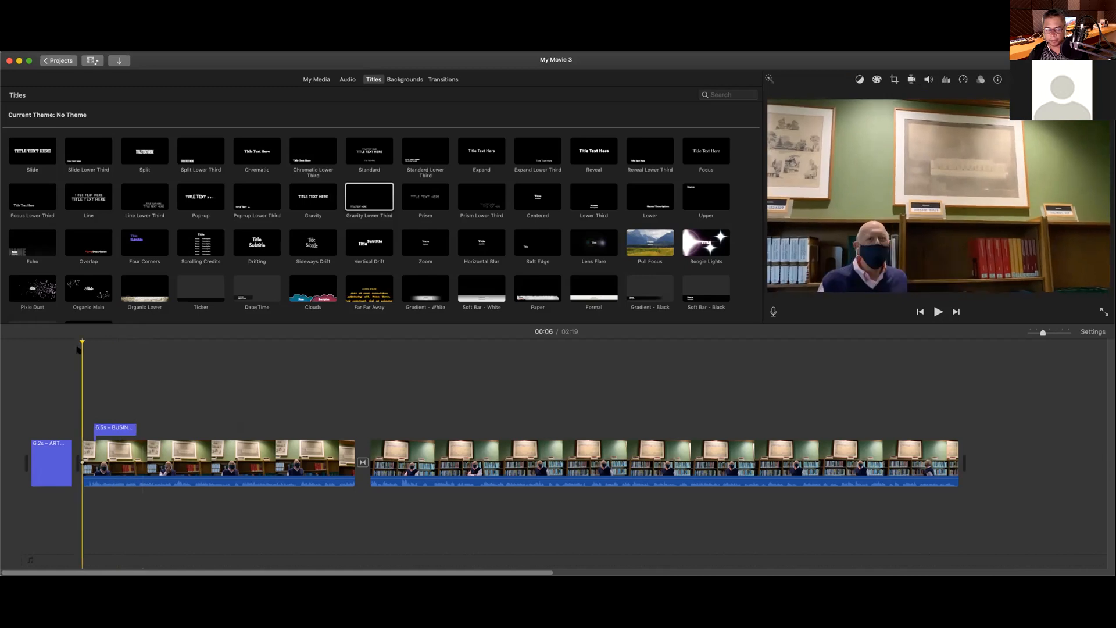
{"action": "key", "text": "space"}
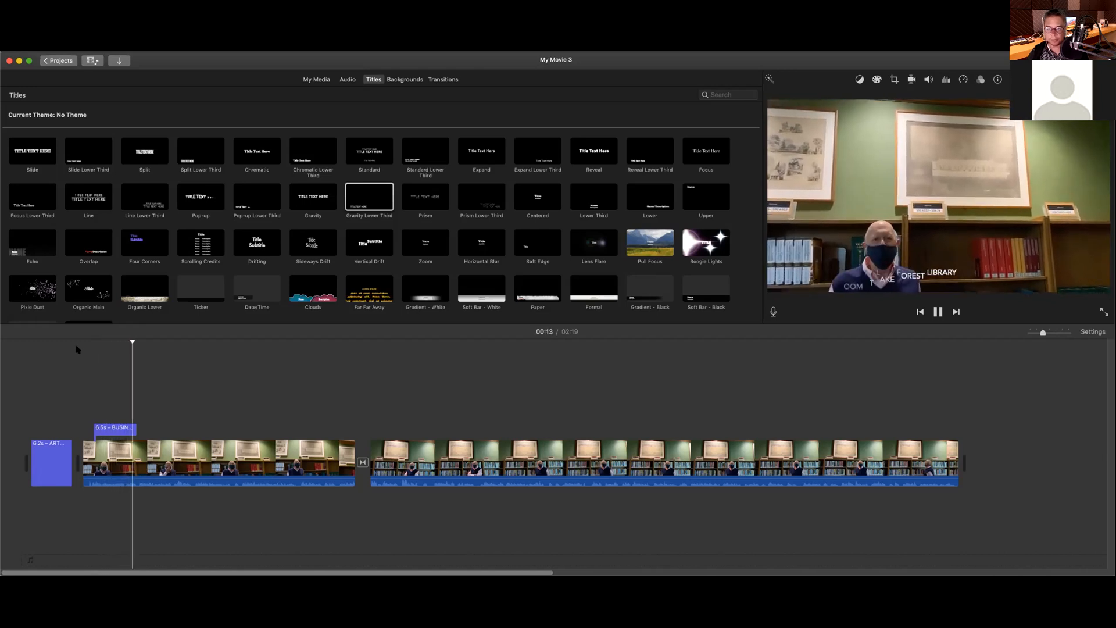
{"action": "key", "text": "space"}
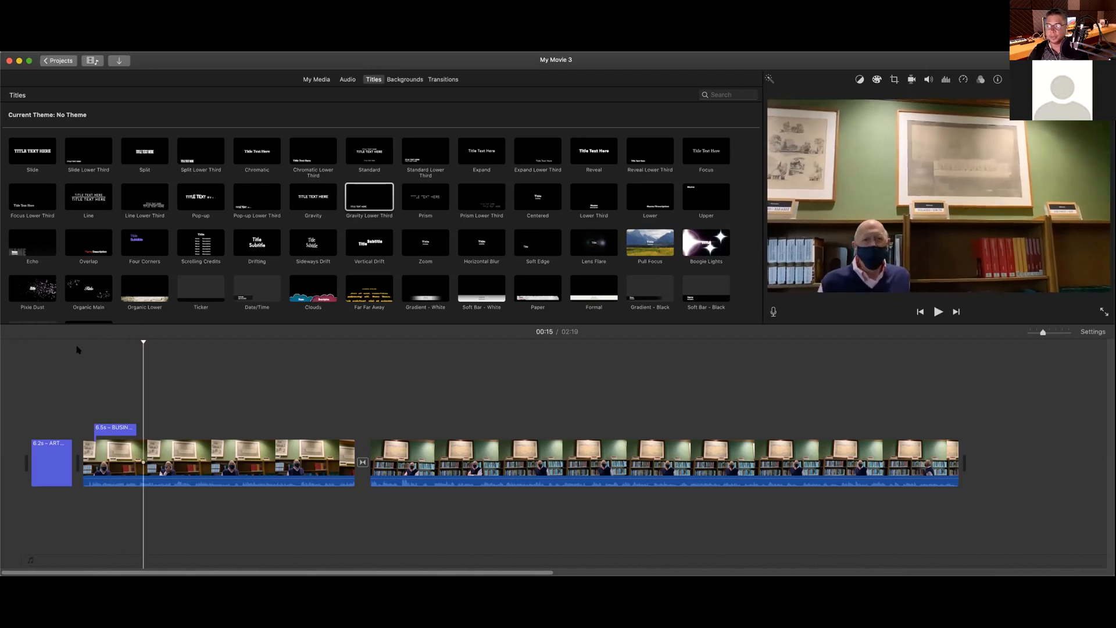
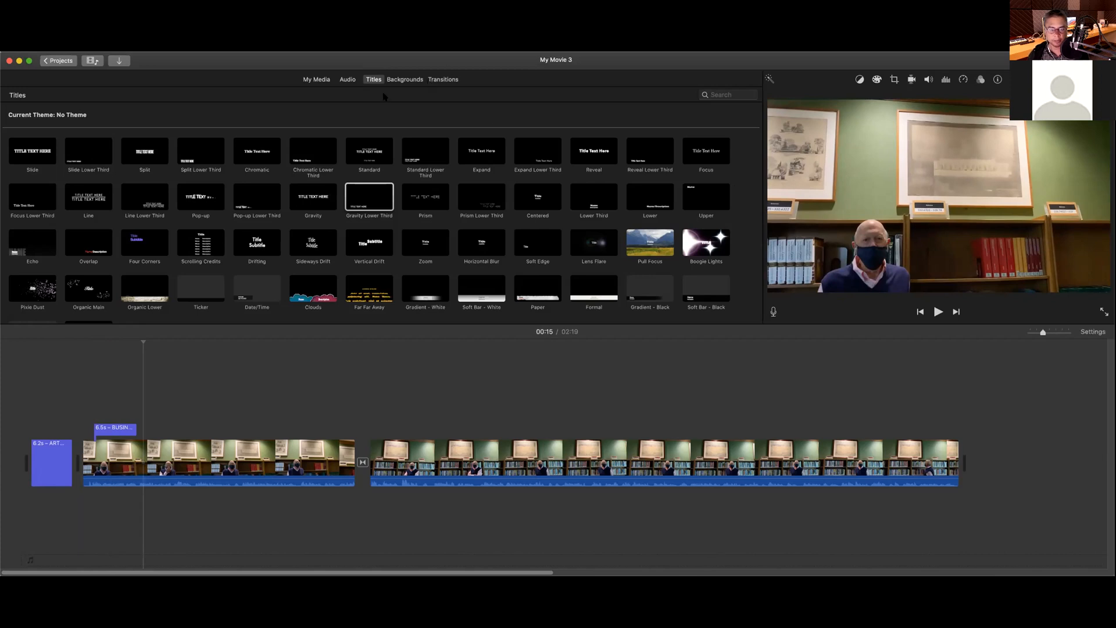
Step: Show My Media and switch the browser to the Audio tab's Music song list
{"action": "left_click", "coordinate": [325, 81]}
{"action": "left_click", "coordinate": [350, 81]}
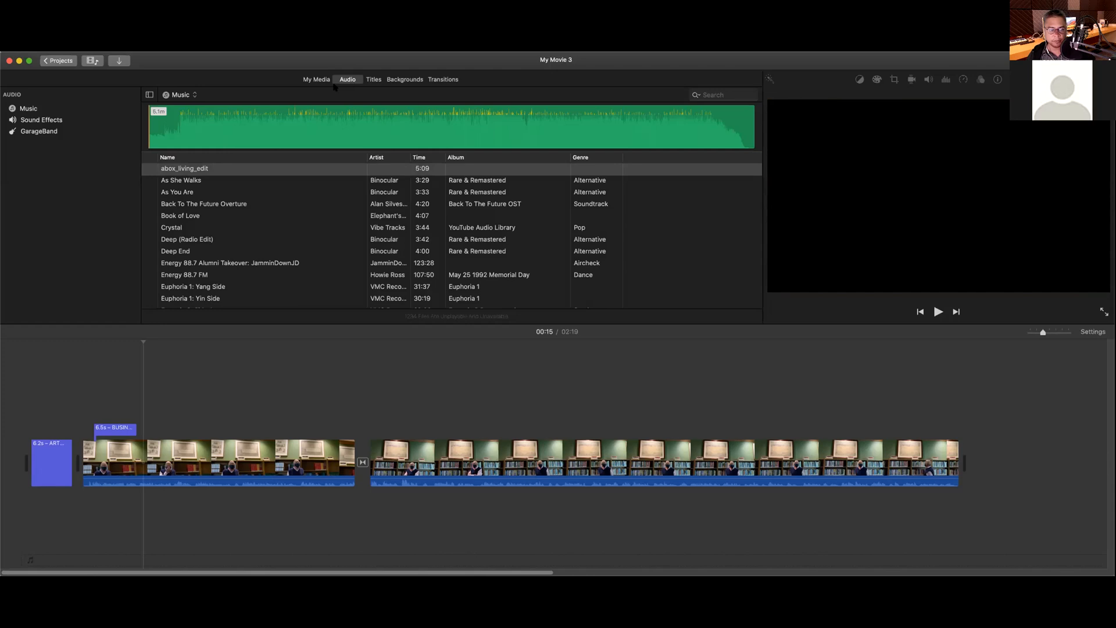
Step: Scroll to Maple Leaf Rag and drag it into the timeline beneath the interview clips
{"action": "scroll", "coordinate": [227, 198], "scroll_direction": "down", "scroll_amount": 5}
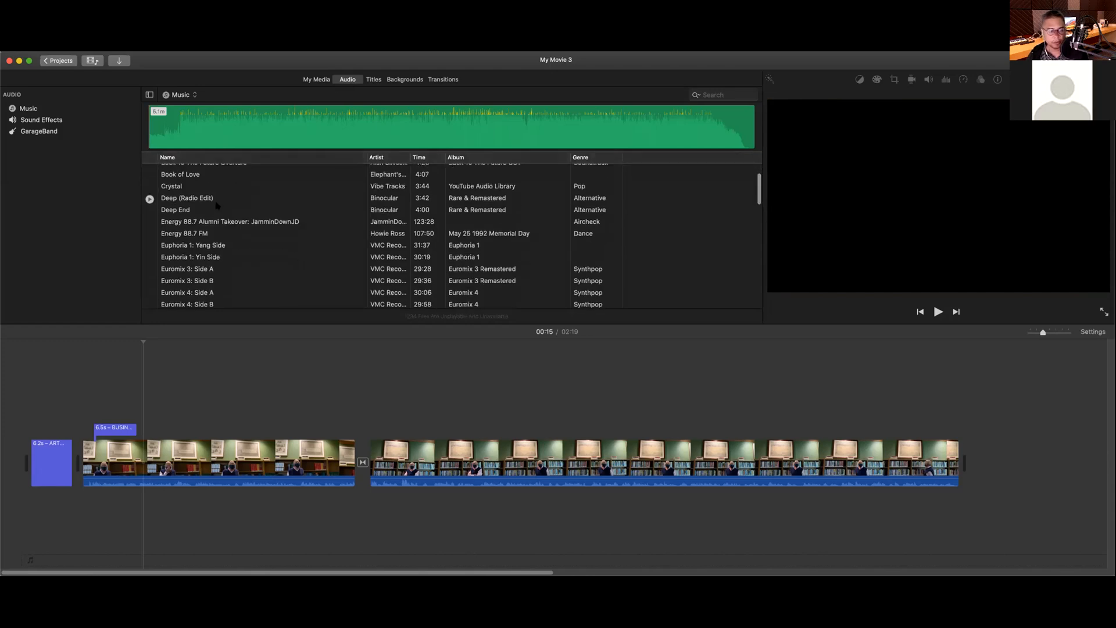
{"action": "scroll", "coordinate": [216, 205], "scroll_direction": "down", "scroll_amount": 10}
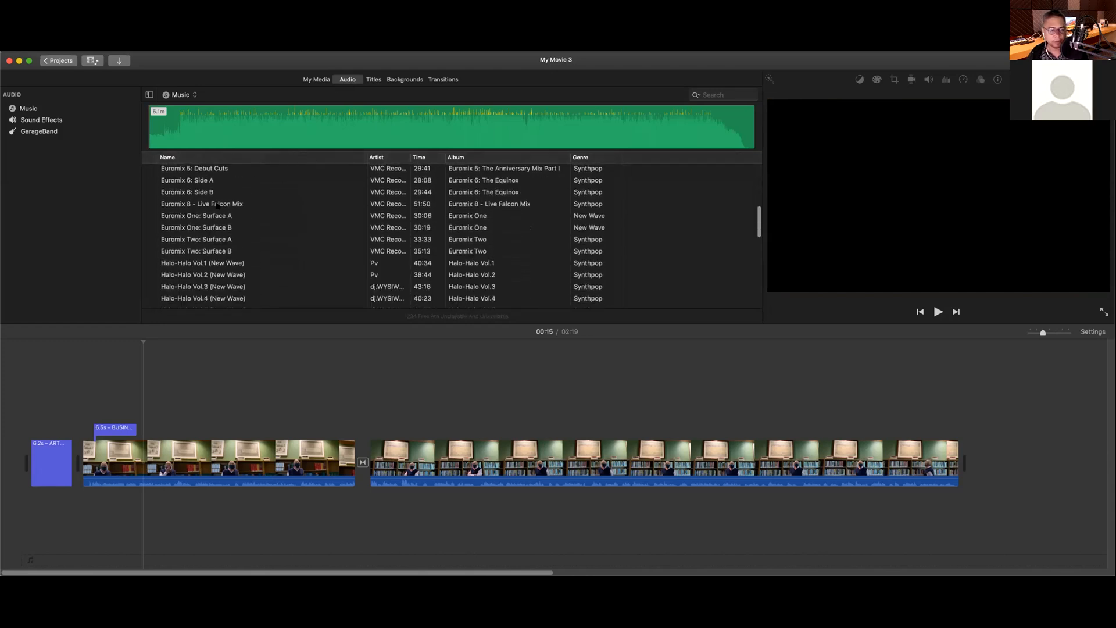
{"action": "scroll", "coordinate": [217, 205], "scroll_direction": "down", "scroll_amount": 10}
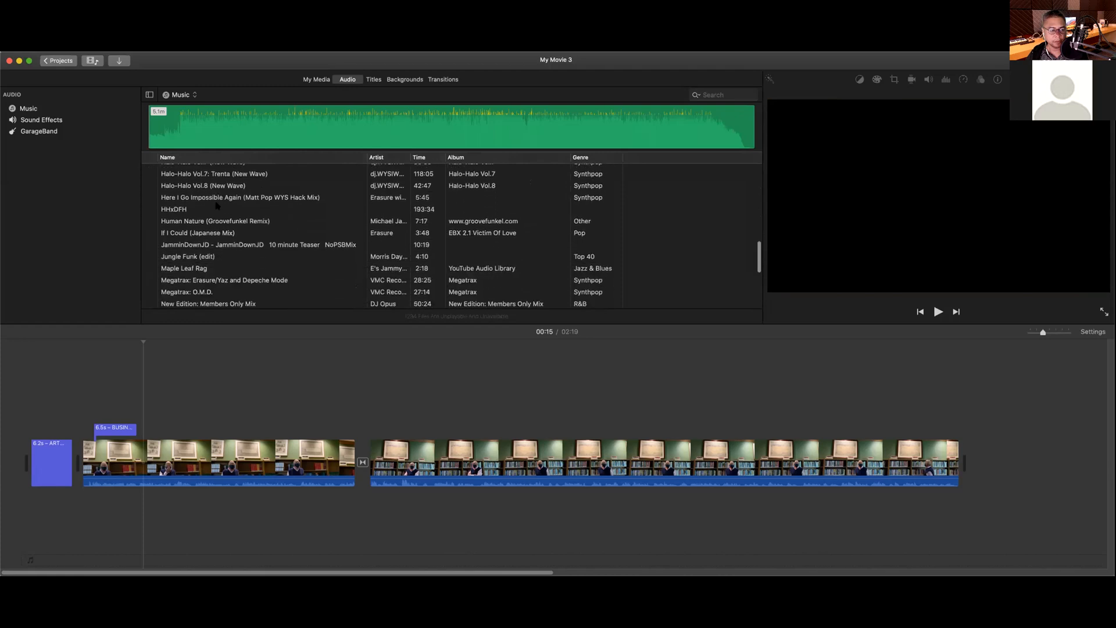
{"action": "scroll", "coordinate": [216, 206], "scroll_direction": "down", "scroll_amount": 2}
{"action": "left_click", "coordinate": [213, 195]}
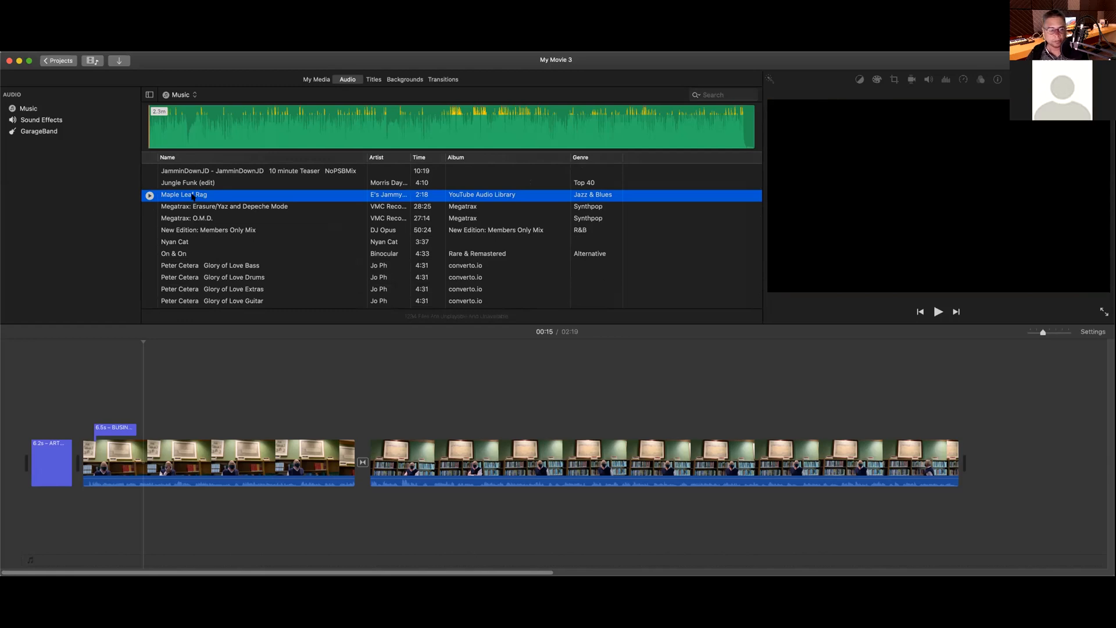
{"action": "left_click", "coordinate": [165, 515]}
{"action": "left_click_drag", "start_coordinate": [166, 517], "coordinate": [83, 518]}
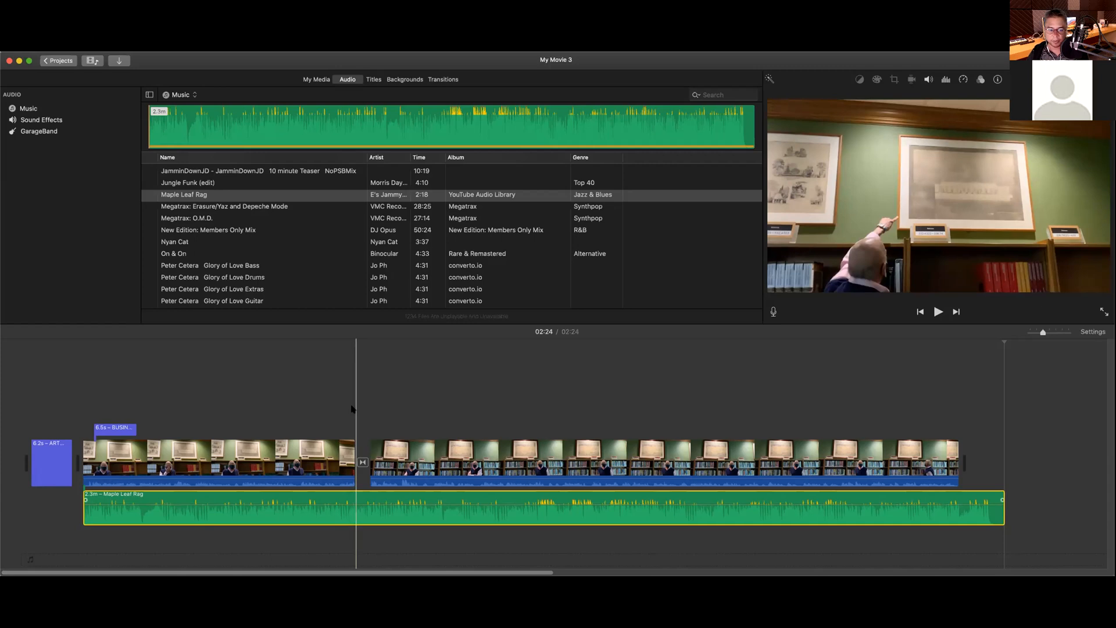
Step: Split the Maple Leaf Rag clip at 00:47 and delete the later 1.6m piece
{"action": "left_click", "coordinate": [357, 351]}
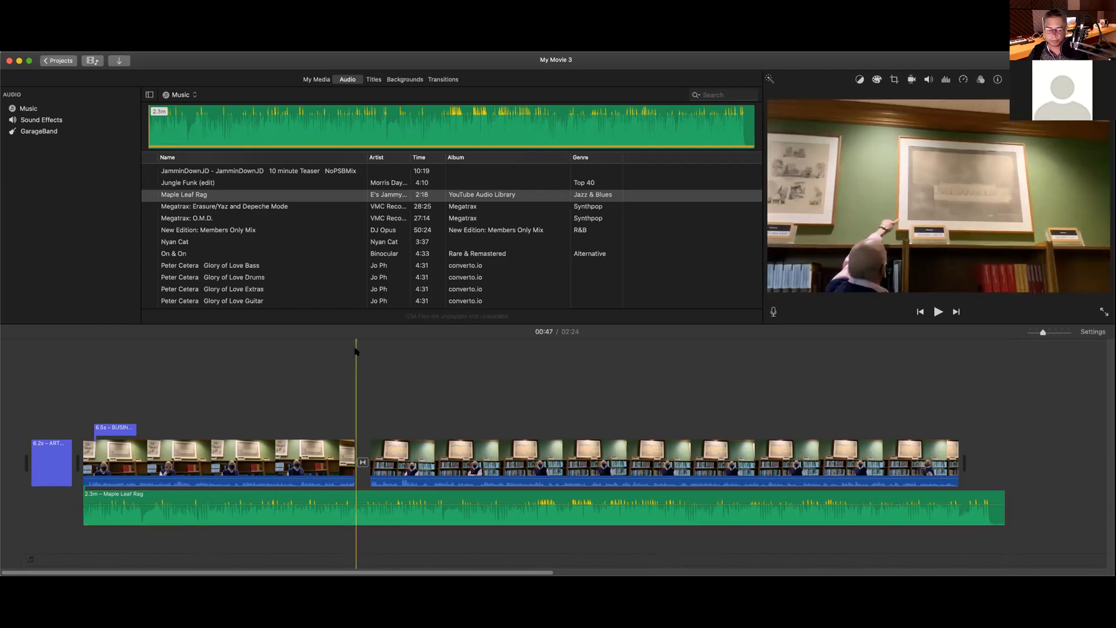
{"action": "left_click", "coordinate": [357, 498]}
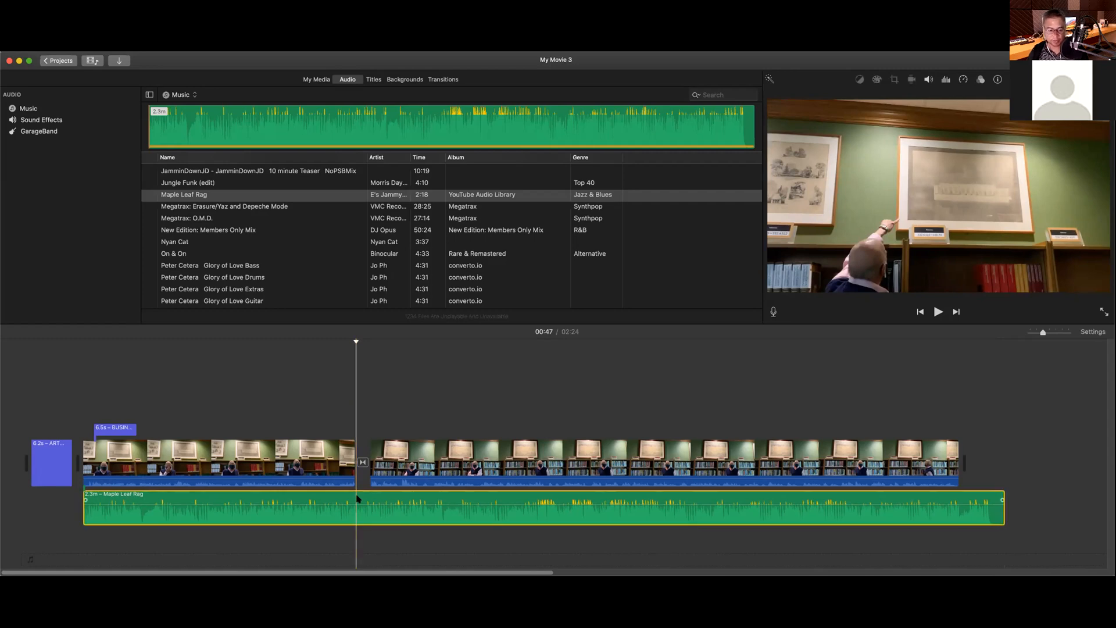
{"action": "key", "text": "super+b"}
{"action": "right_click", "coordinate": [334, 508]}
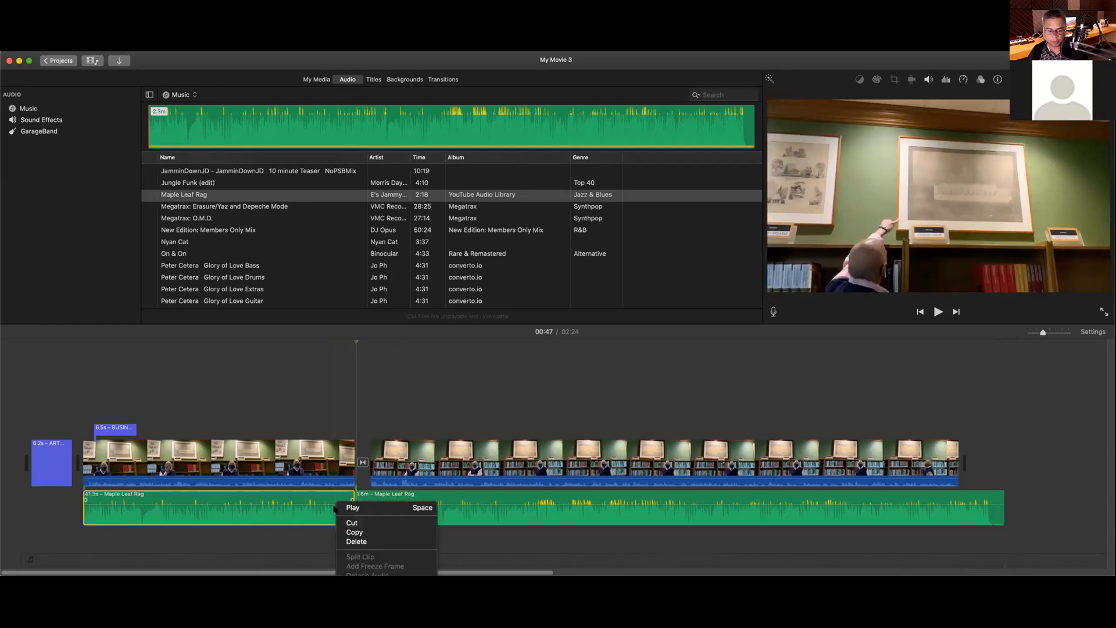
{"action": "left_click", "coordinate": [401, 497]}
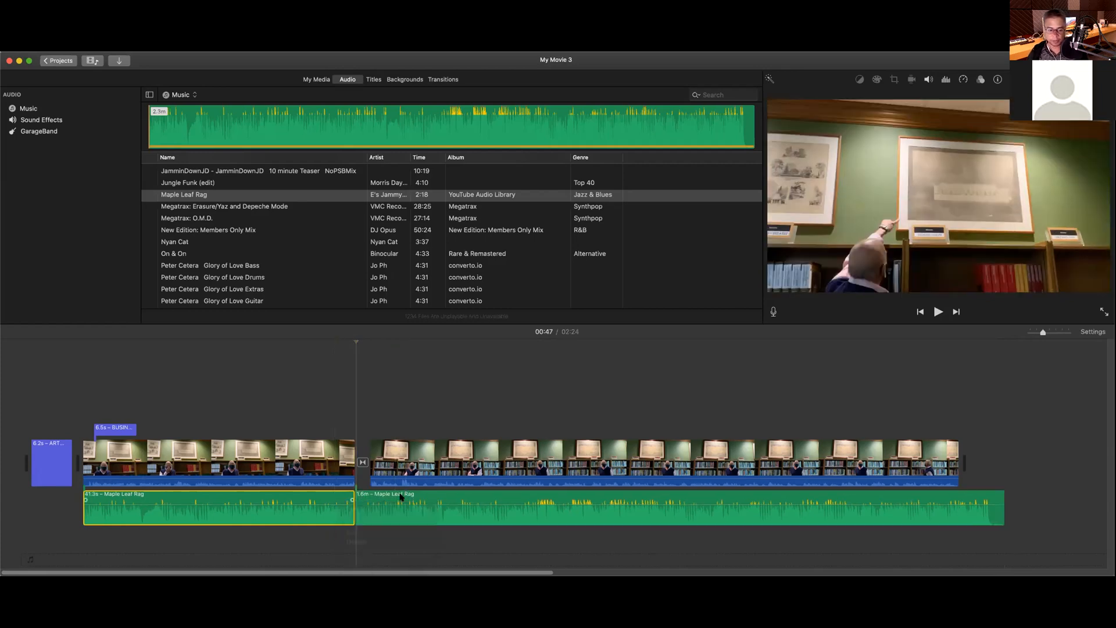
{"action": "left_click", "coordinate": [405, 495]}
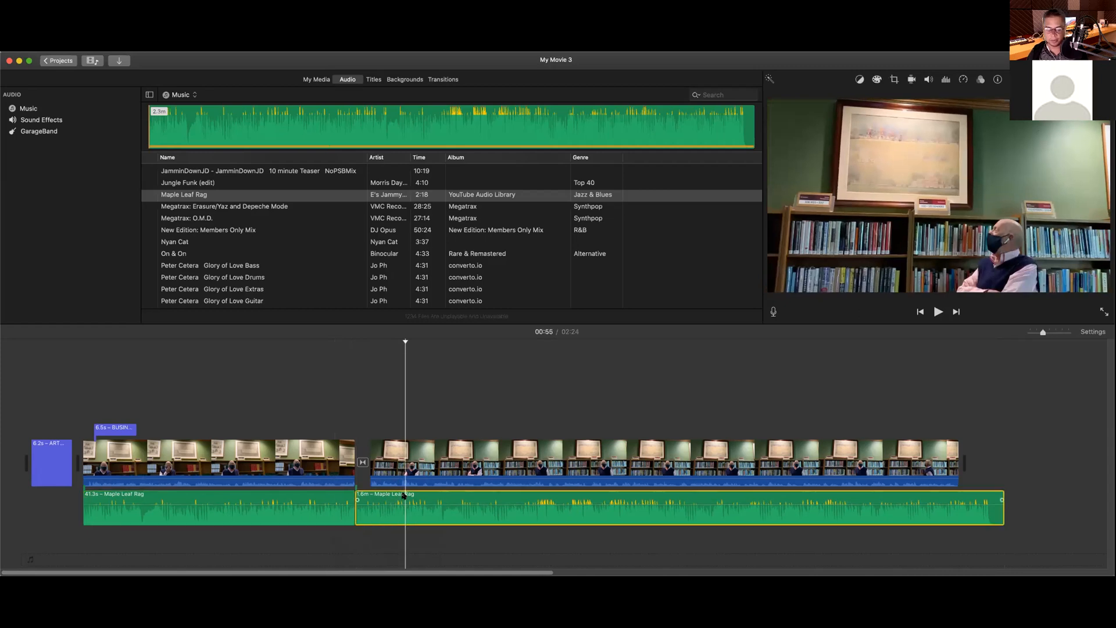
{"action": "key", "text": "Delete"}
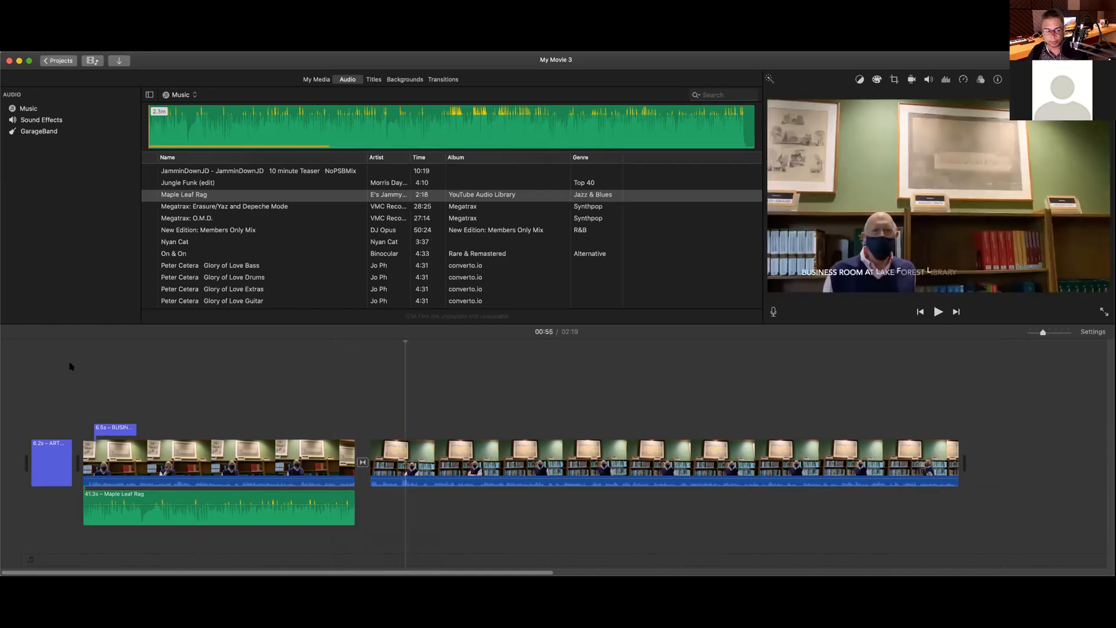
Step: Replay the movie's opening to hear the interview speech level
{"action": "left_click", "coordinate": [79, 353]}
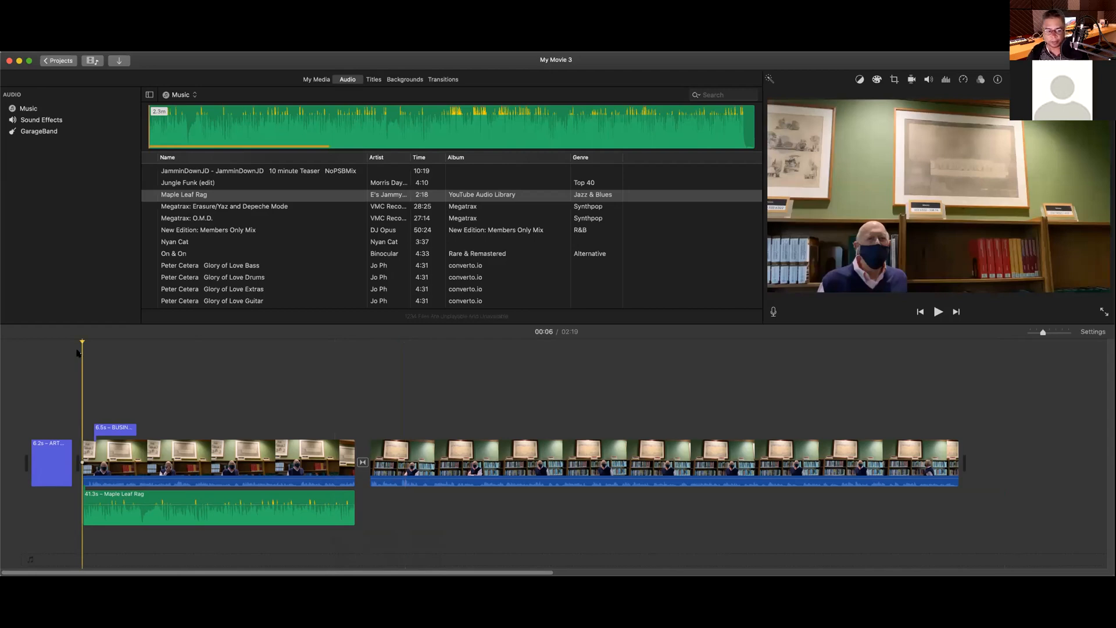
{"action": "key", "text": "space"}
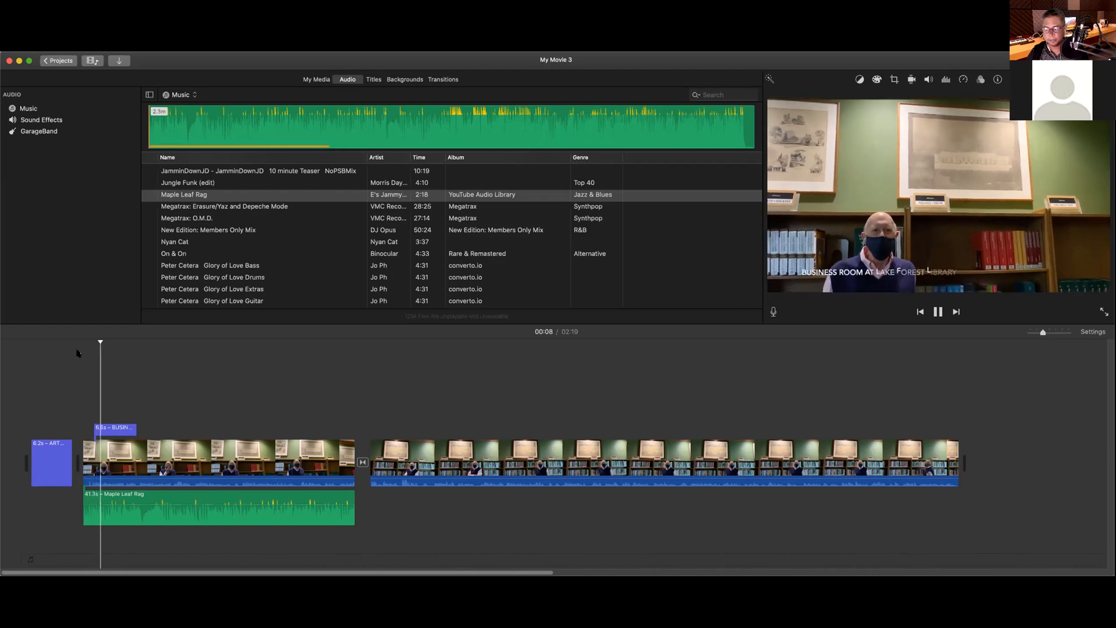
{"action": "key", "text": "space"}
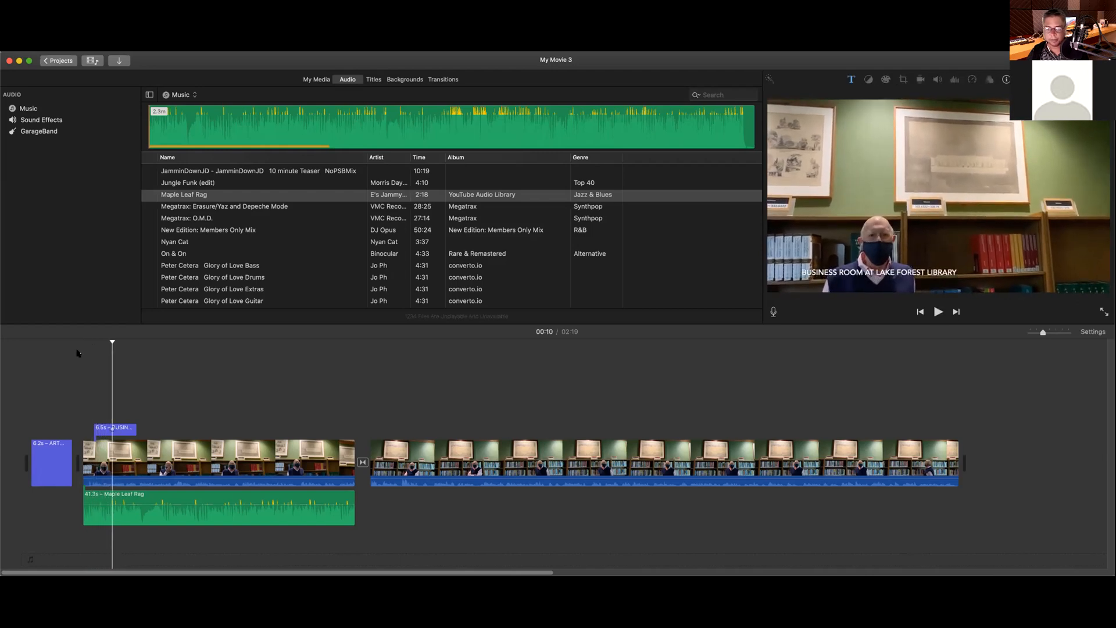
Step: Drag the first interview clip's volume line up to 400%
{"action": "left_click", "coordinate": [180, 480]}
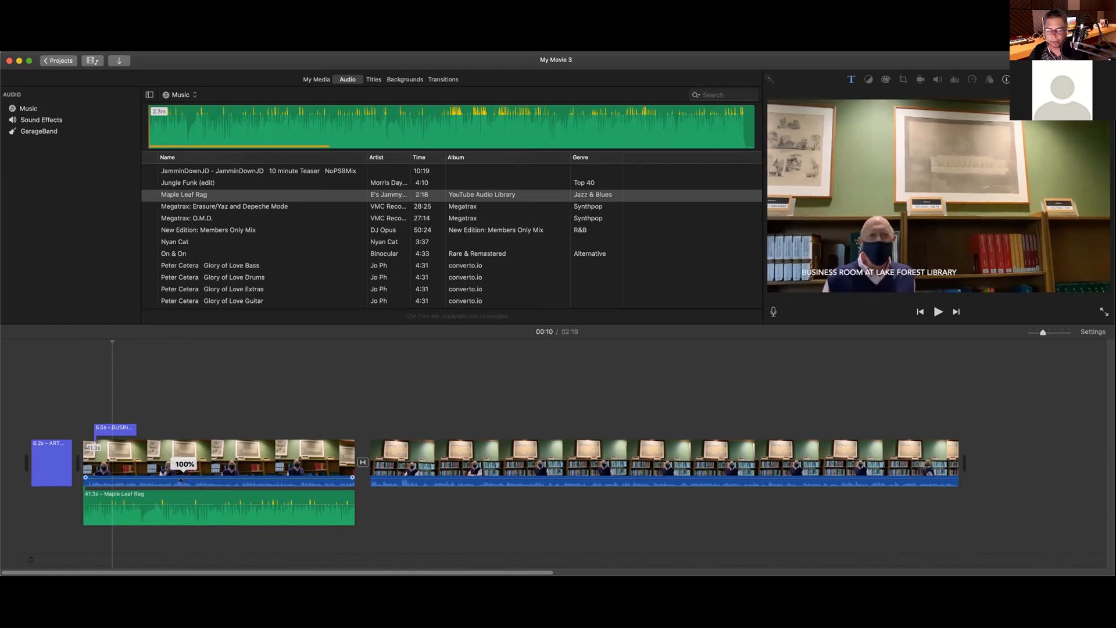
{"action": "left_click_drag", "start_coordinate": [180, 476], "coordinate": [180, 475]}
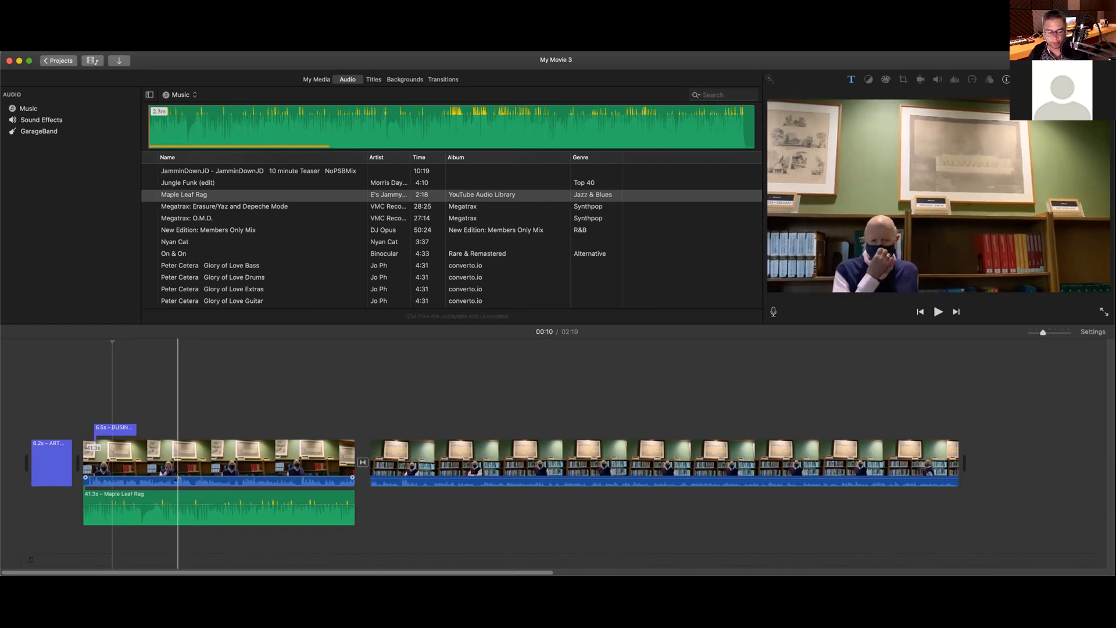
{"action": "left_click_drag", "start_coordinate": [177, 478], "coordinate": [177, 481]}
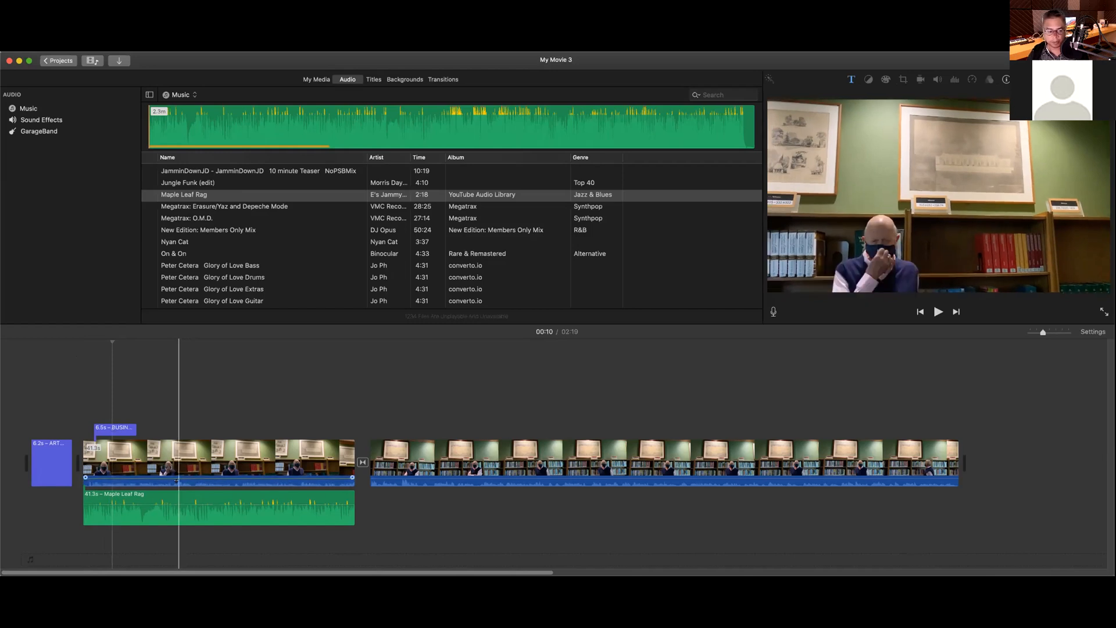
{"action": "left_click", "coordinate": [176, 481]}
{"action": "left_click", "coordinate": [176, 481]}
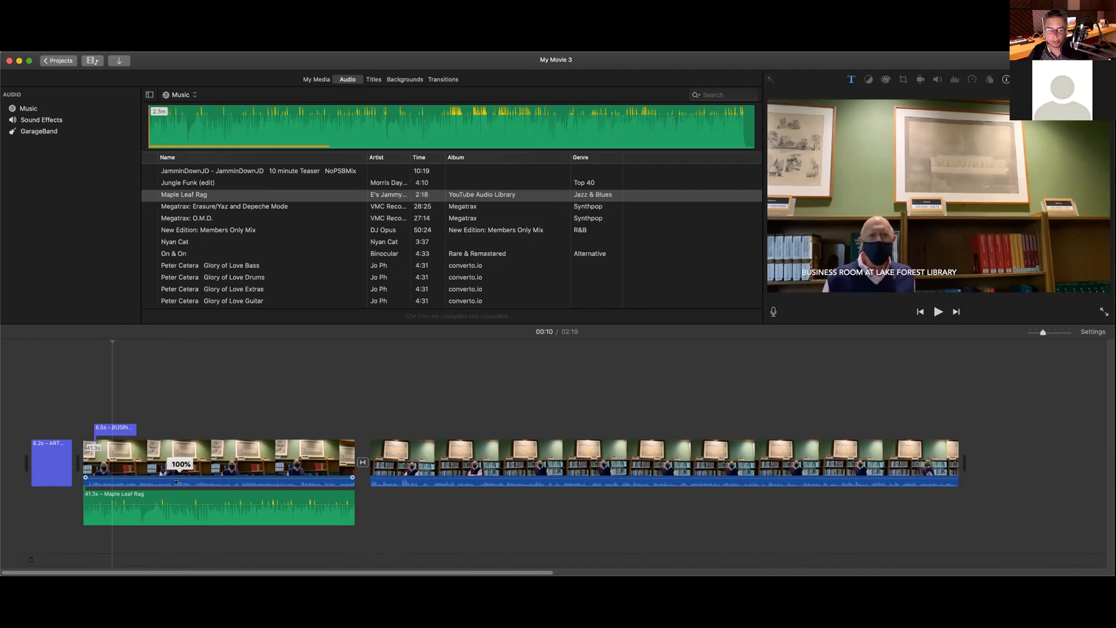
{"action": "left_click_drag", "start_coordinate": [177, 480], "coordinate": [177, 476]}
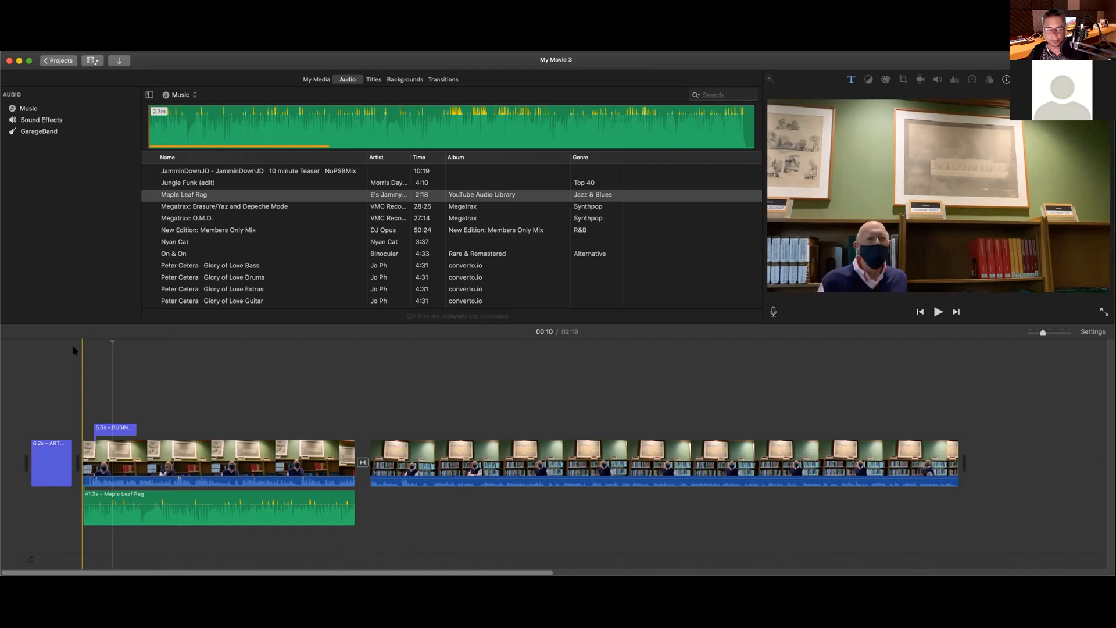
Step: Play to 00:17, then turn the Maple Leaf Rag music down to 32%
{"action": "key", "text": "space"}
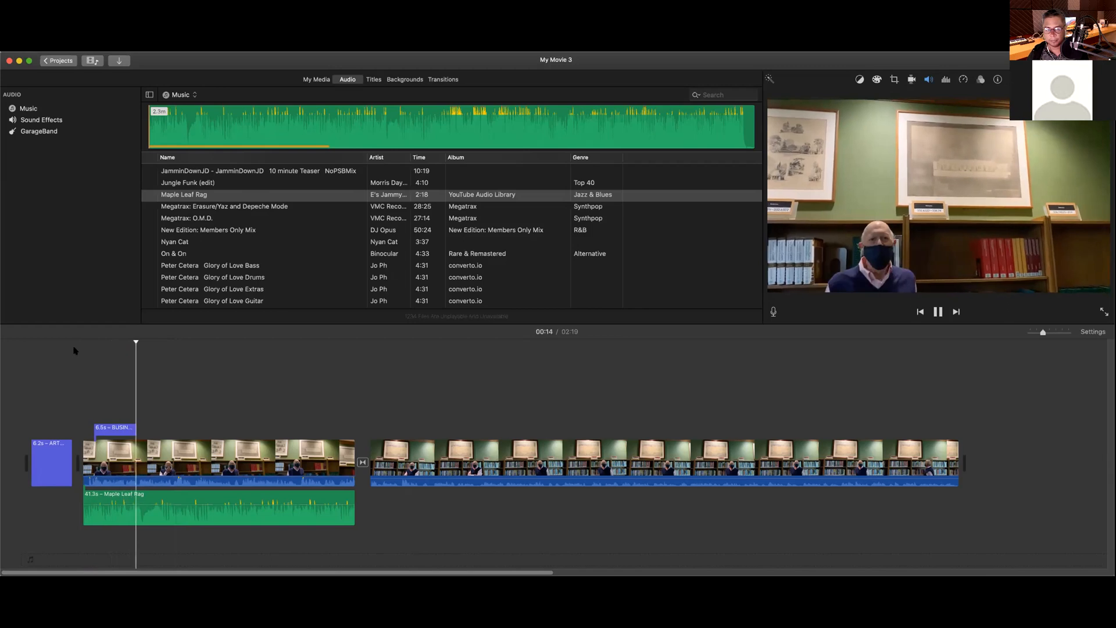
{"action": "key", "text": "space"}
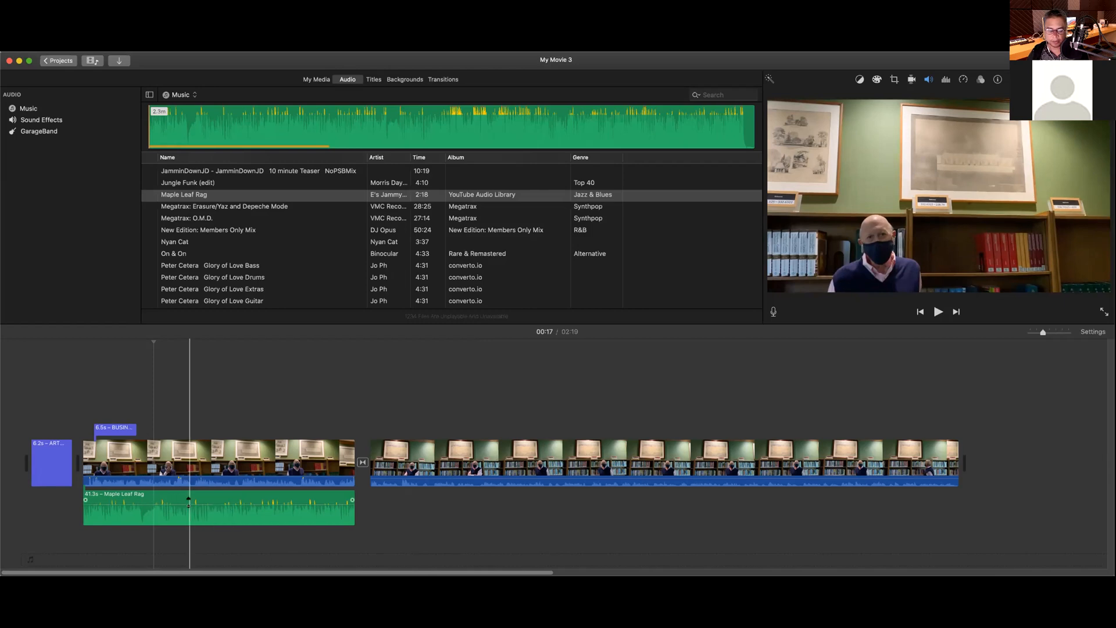
{"action": "left_click_drag", "start_coordinate": [188, 504], "coordinate": [187, 513]}
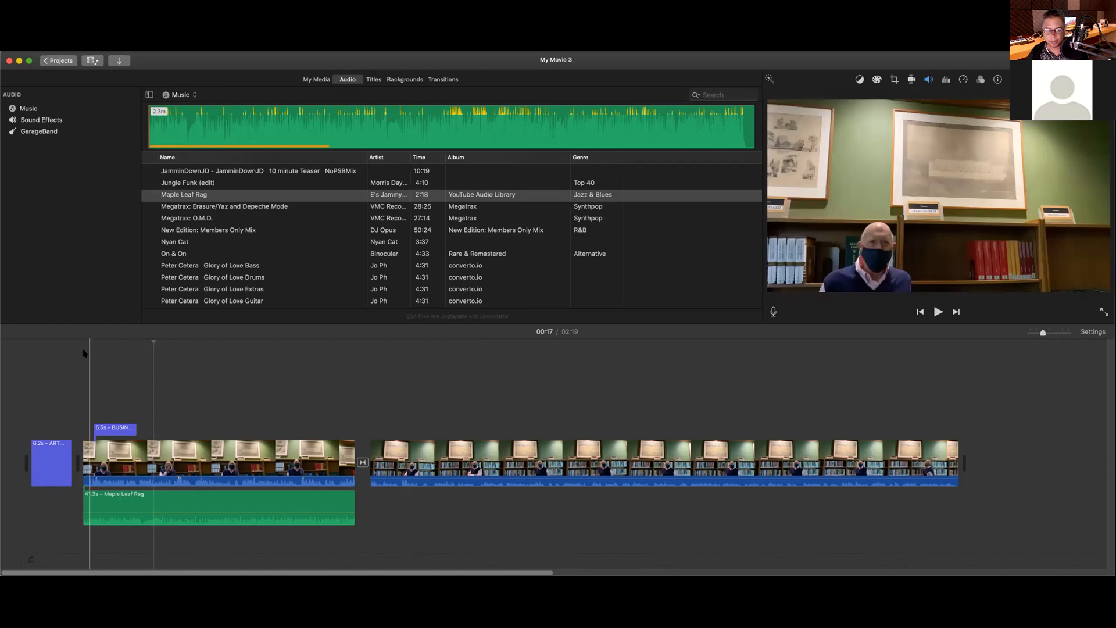
Step: Lower the music further, replaying from 00:06 to check the voice-music balance
{"action": "left_click", "coordinate": [82, 350]}
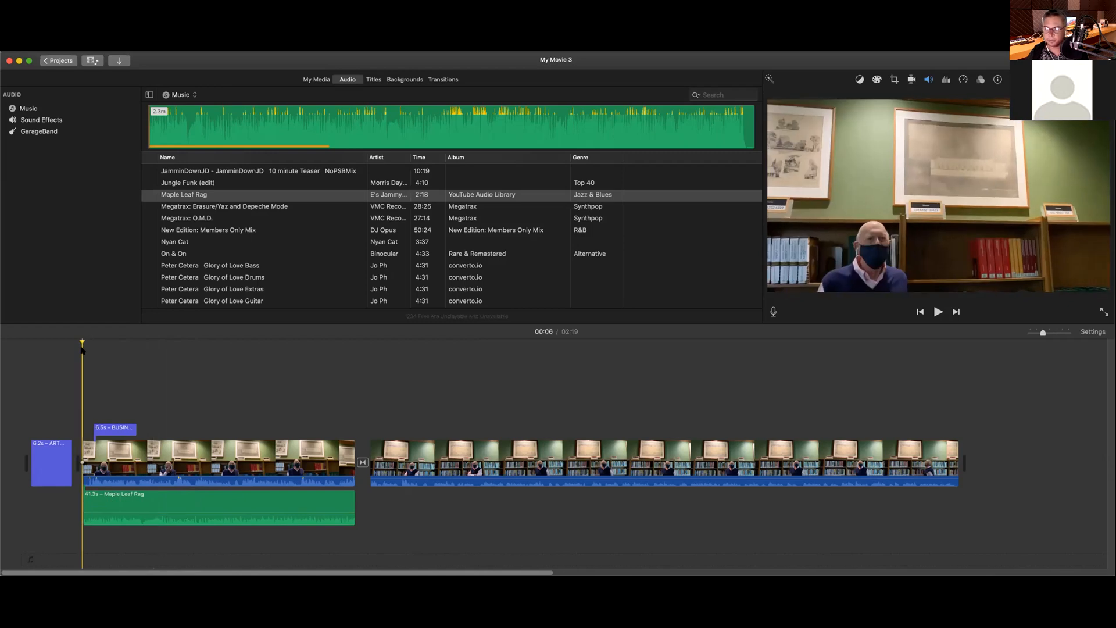
{"action": "key", "text": "space"}
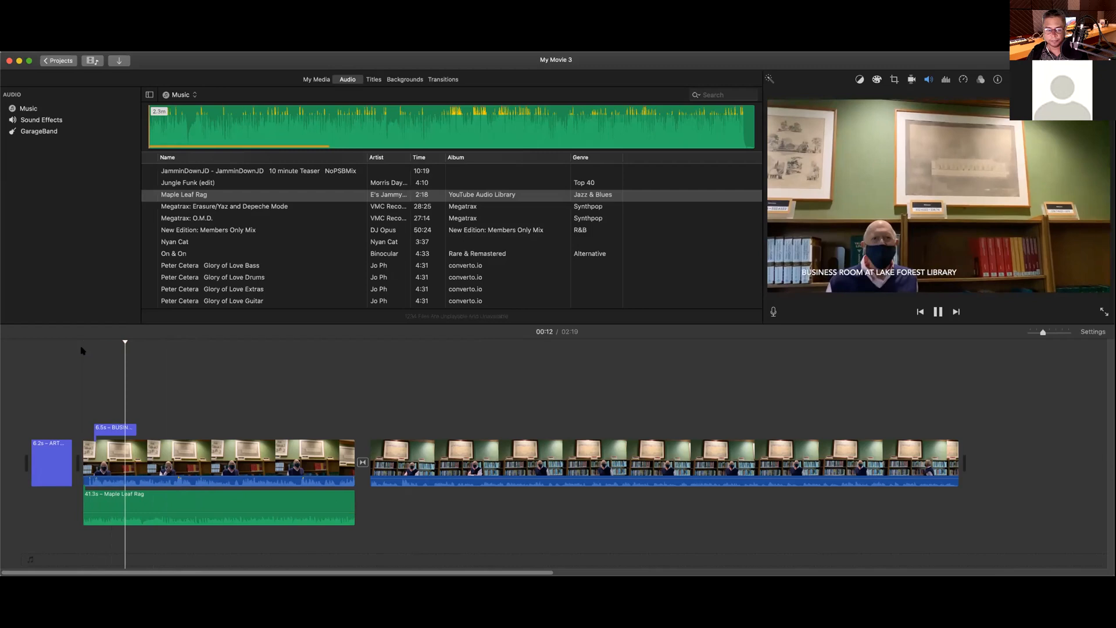
{"action": "key", "text": "space"}
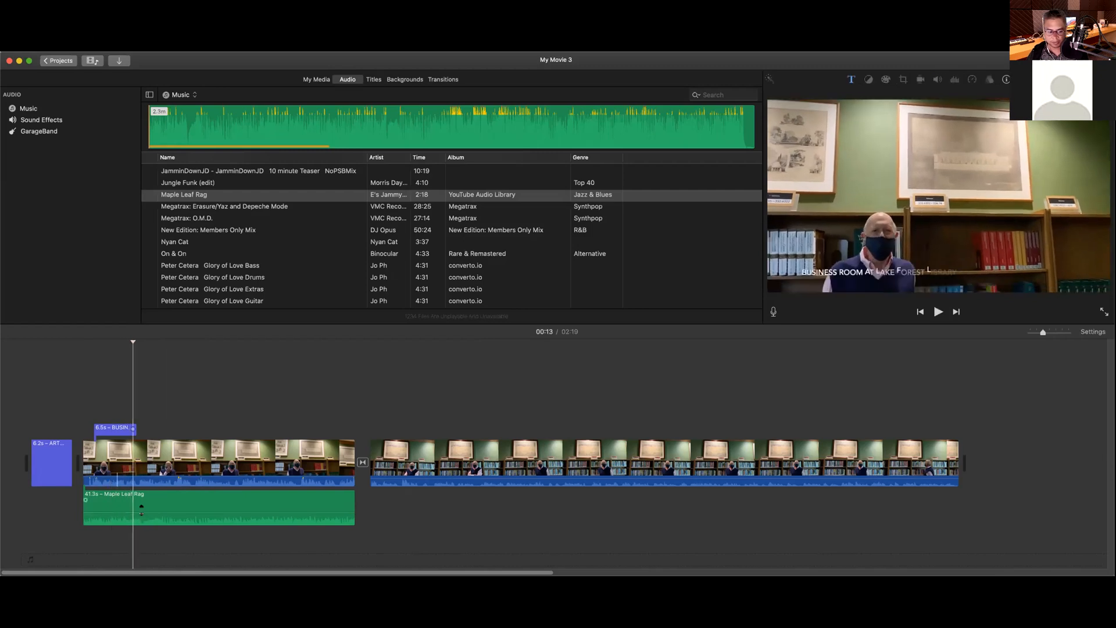
{"action": "left_click_drag", "start_coordinate": [141, 510], "coordinate": [141, 510]}
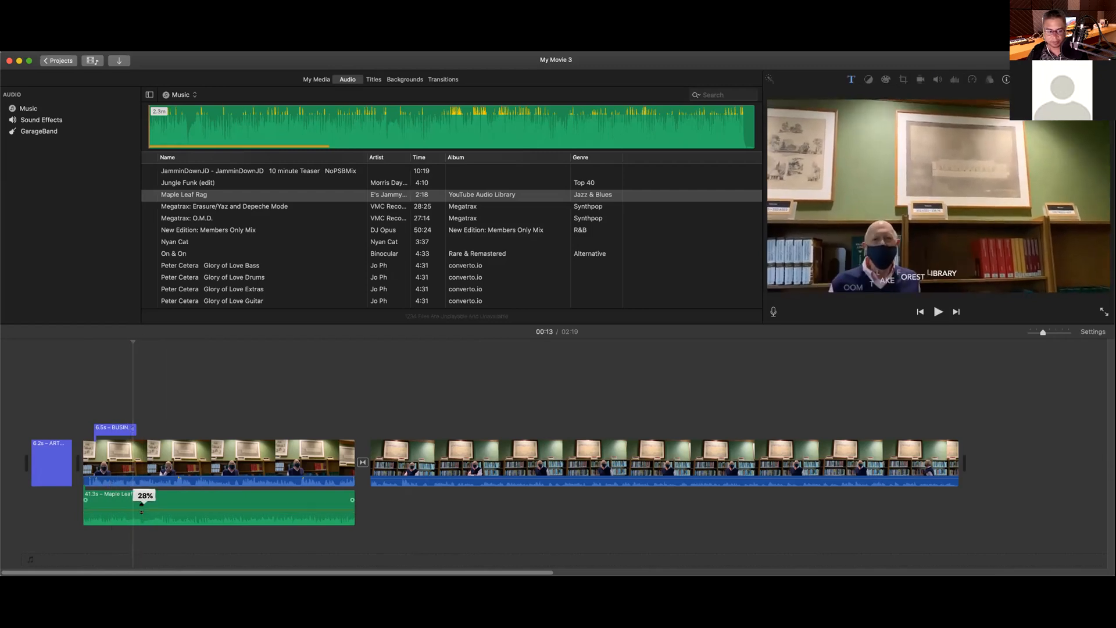
{"action": "left_click", "coordinate": [79, 348]}
{"action": "key", "text": "space"}
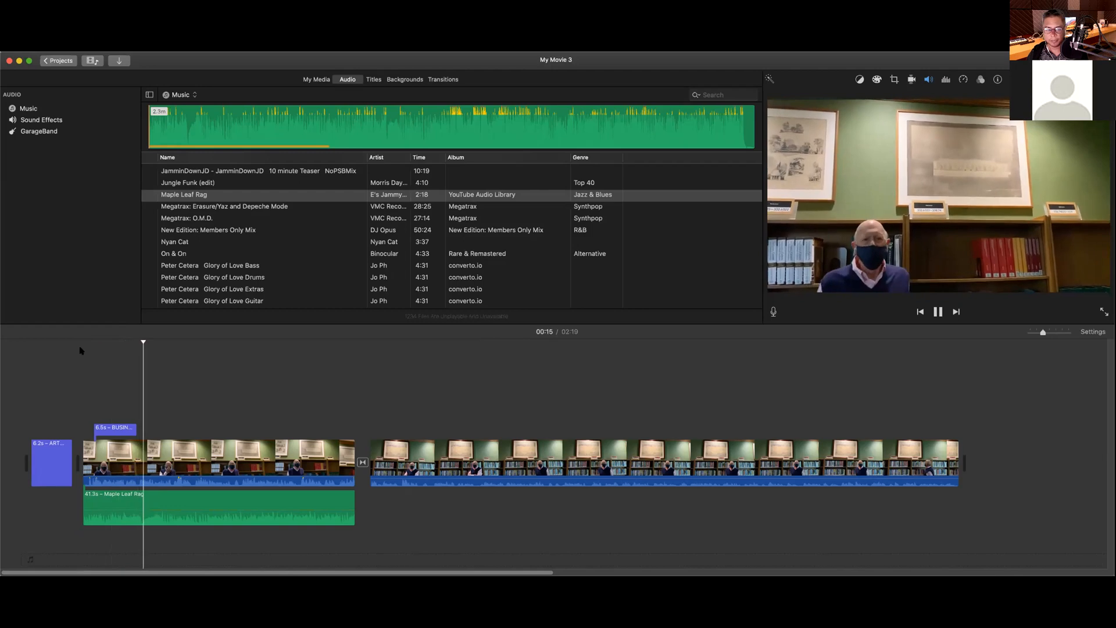
{"action": "key", "text": "space"}
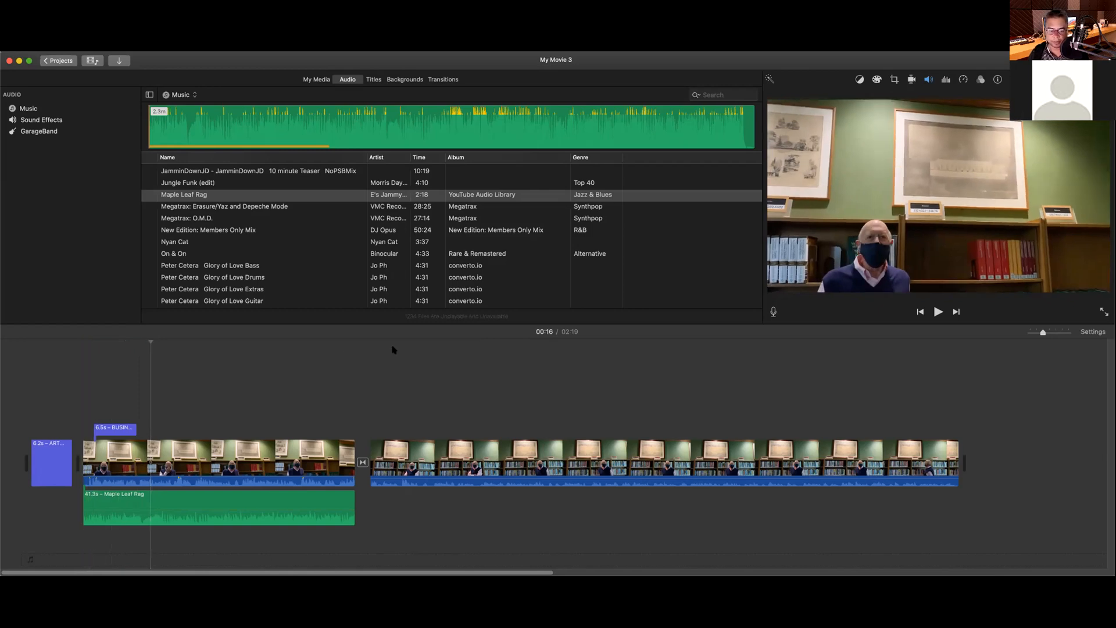
Step: Detach the audio from the long library interview clip at 00:55
{"action": "left_click", "coordinate": [408, 351]}
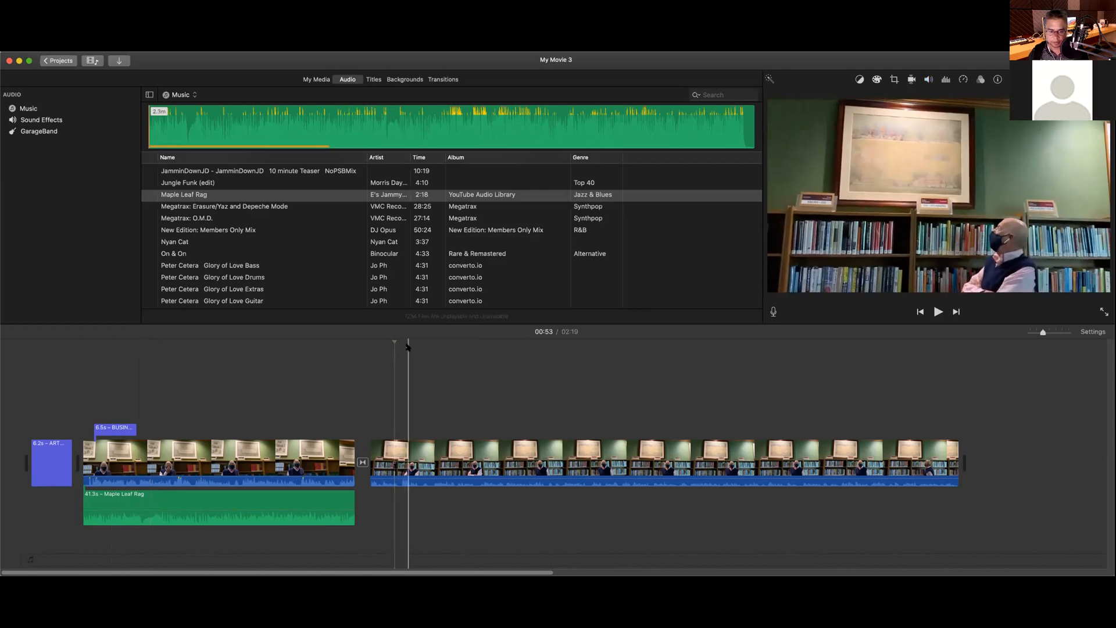
{"action": "left_click", "coordinate": [451, 456]}
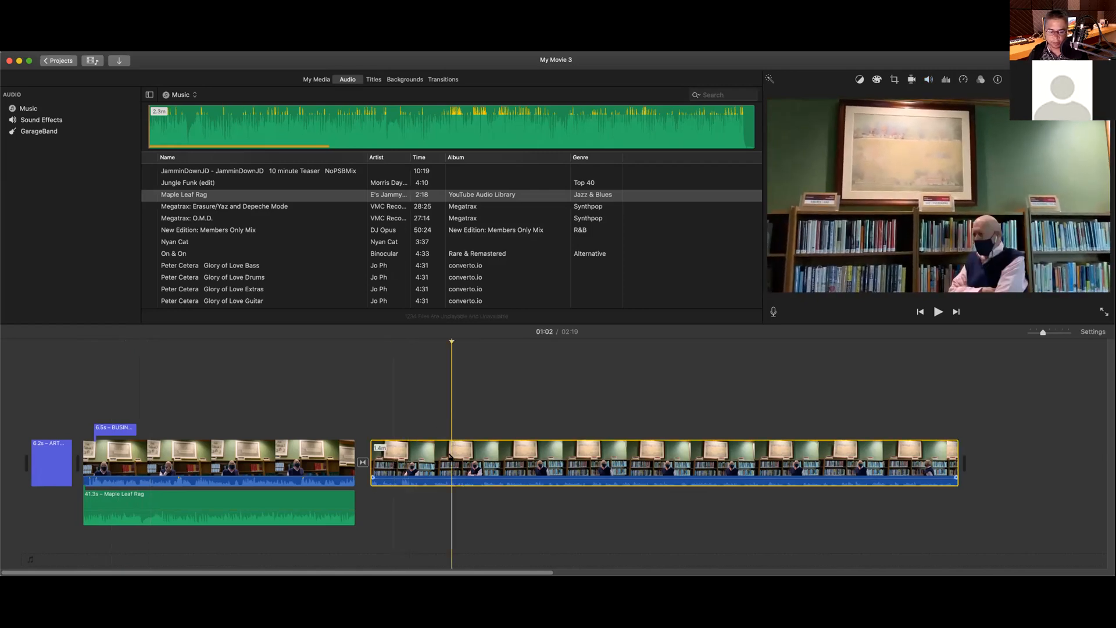
{"action": "right_click", "coordinate": [452, 454]}
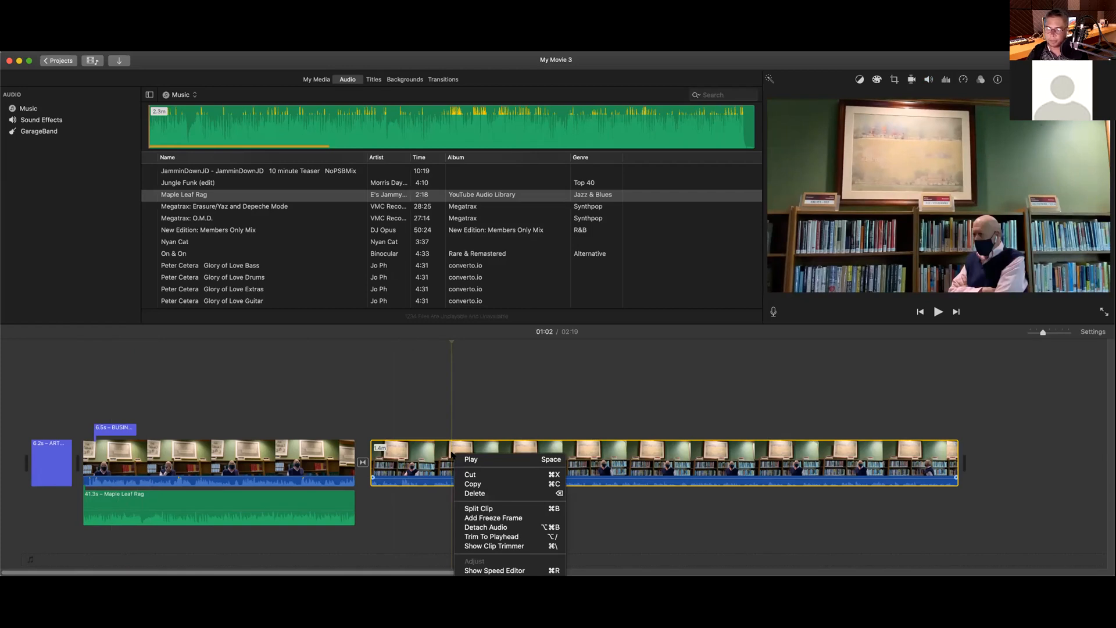
{"action": "left_click", "coordinate": [488, 528]}
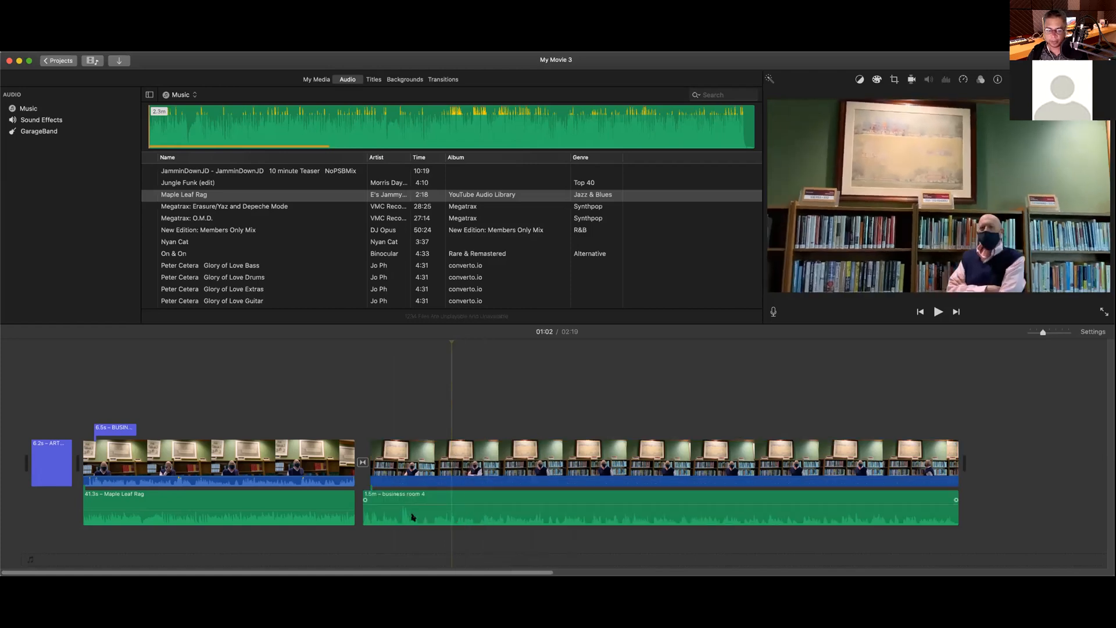
Step: Drag the detached business room 4 audio's volume down to 0%
{"action": "left_click", "coordinate": [467, 506]}
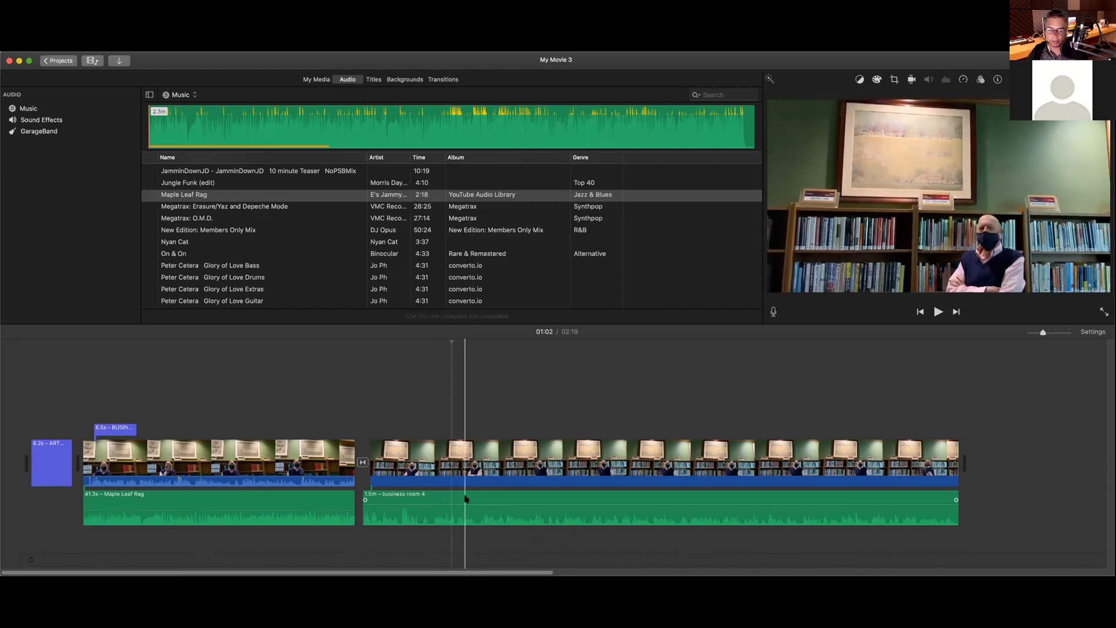
{"action": "left_click_drag", "start_coordinate": [467, 508], "coordinate": [461, 548]}
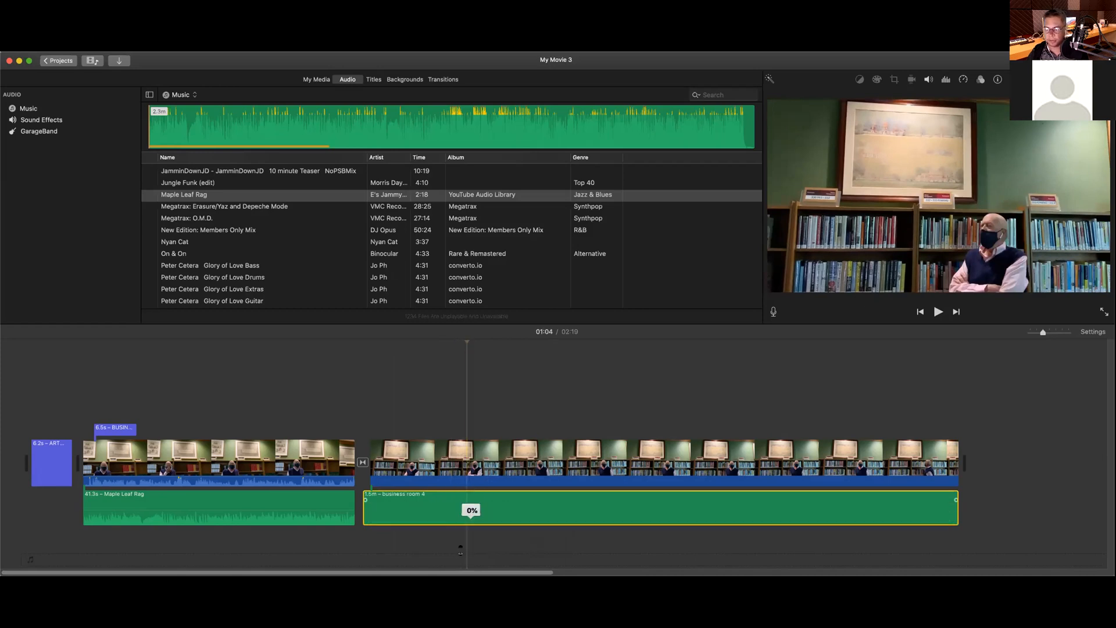
{"action": "left_click_drag", "start_coordinate": [461, 550], "coordinate": [463, 552]}
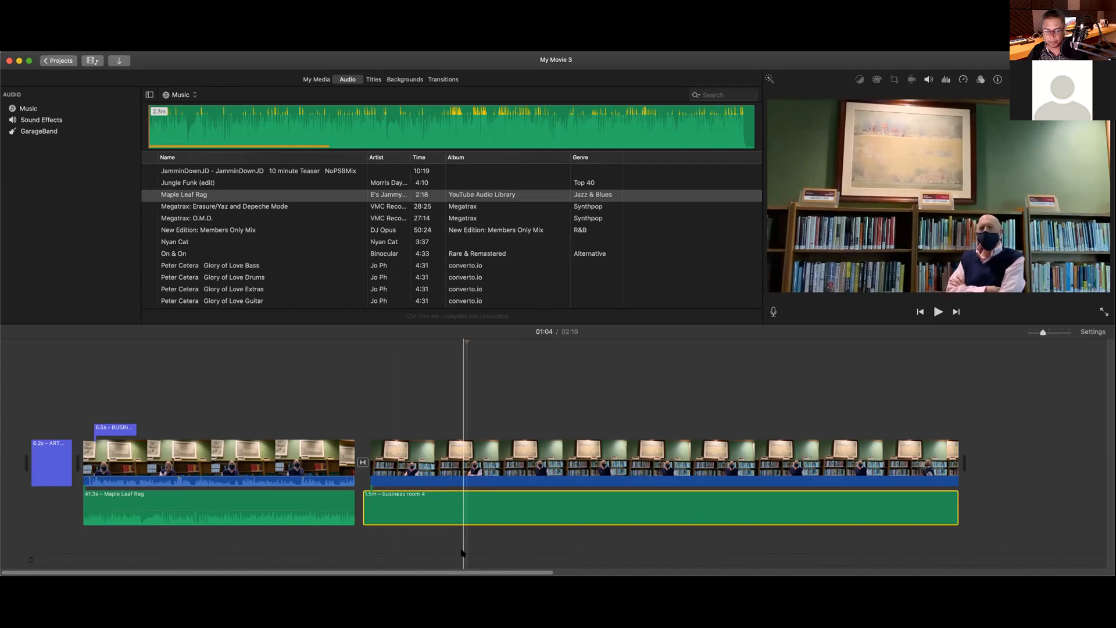
Step: Undo the volume change, then delete the detached business room 4 audio
{"action": "key", "text": "super+z"}
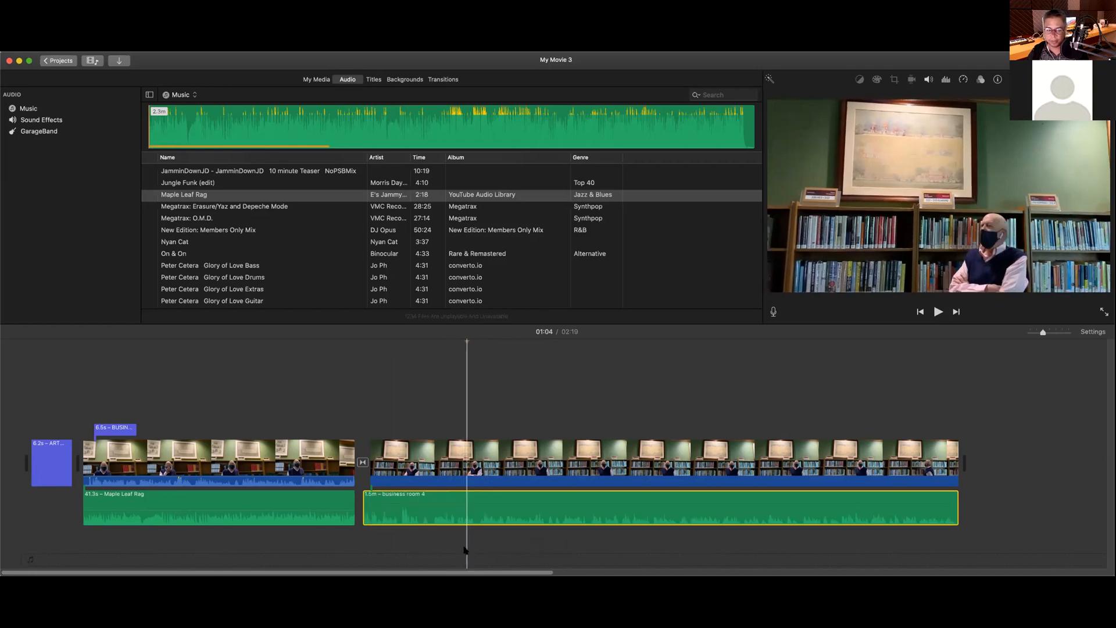
{"action": "right_click", "coordinate": [487, 499]}
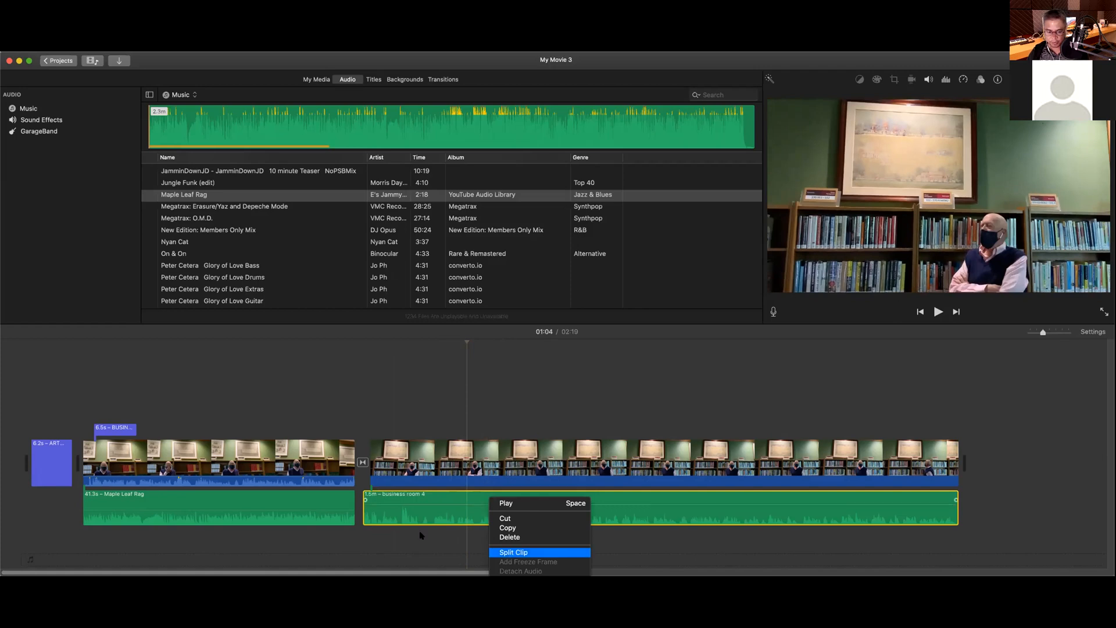
{"action": "left_click", "coordinate": [423, 537]}
{"action": "left_click", "coordinate": [461, 496]}
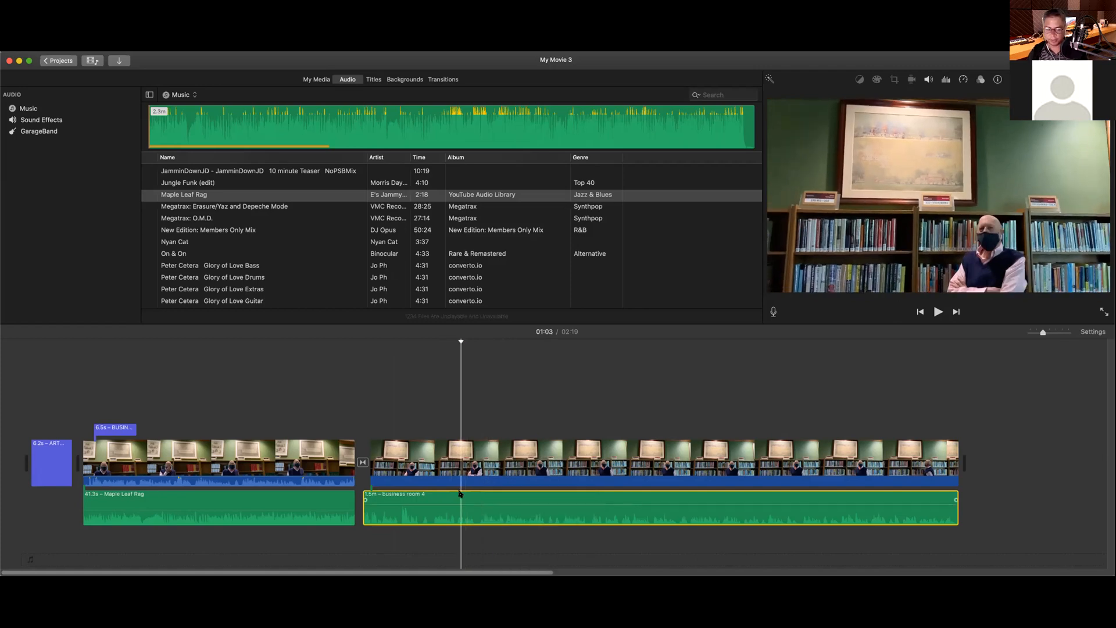
{"action": "key", "text": "Delete"}
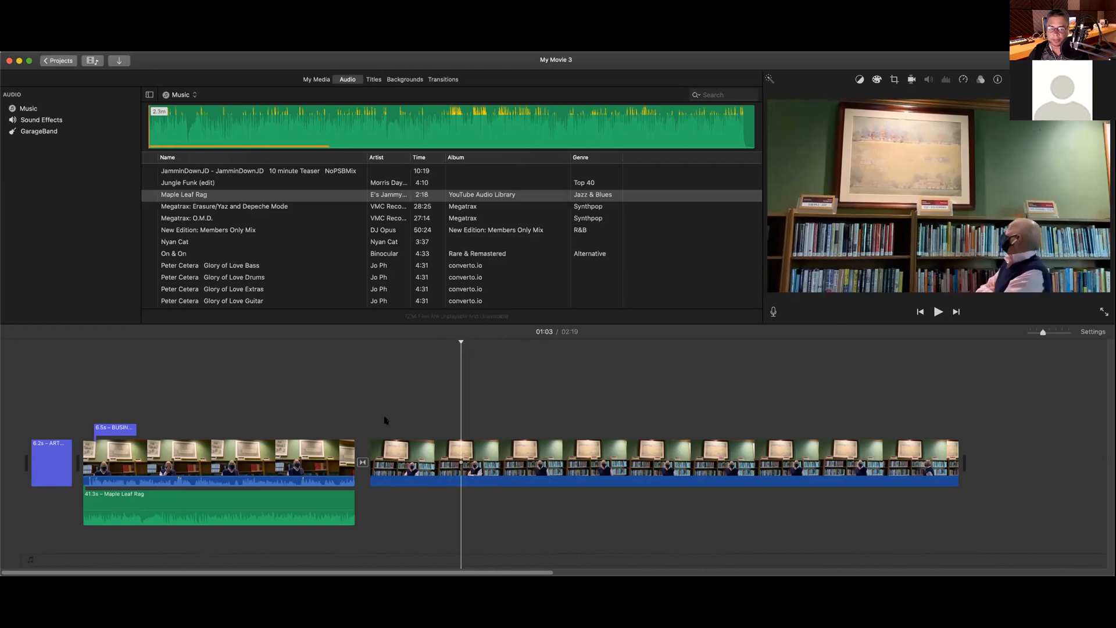
{"action": "left_click", "coordinate": [375, 366]}
{"action": "key", "text": "space"}
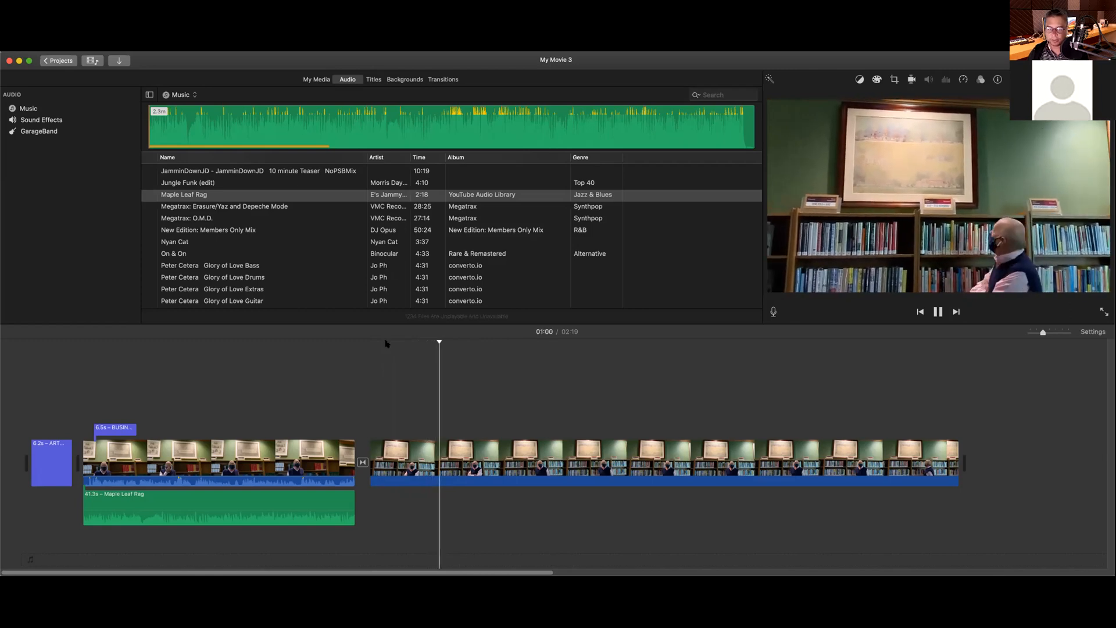
{"action": "key", "text": "space"}
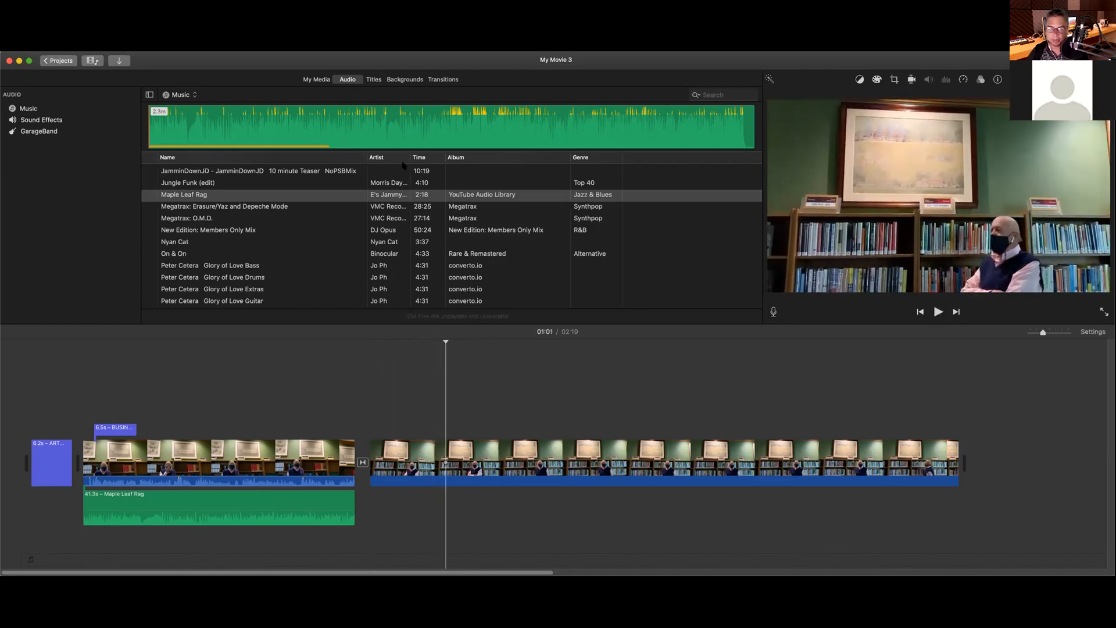
{"action": "left_click", "coordinate": [374, 79]}
{"action": "left_click", "coordinate": [347, 80]}
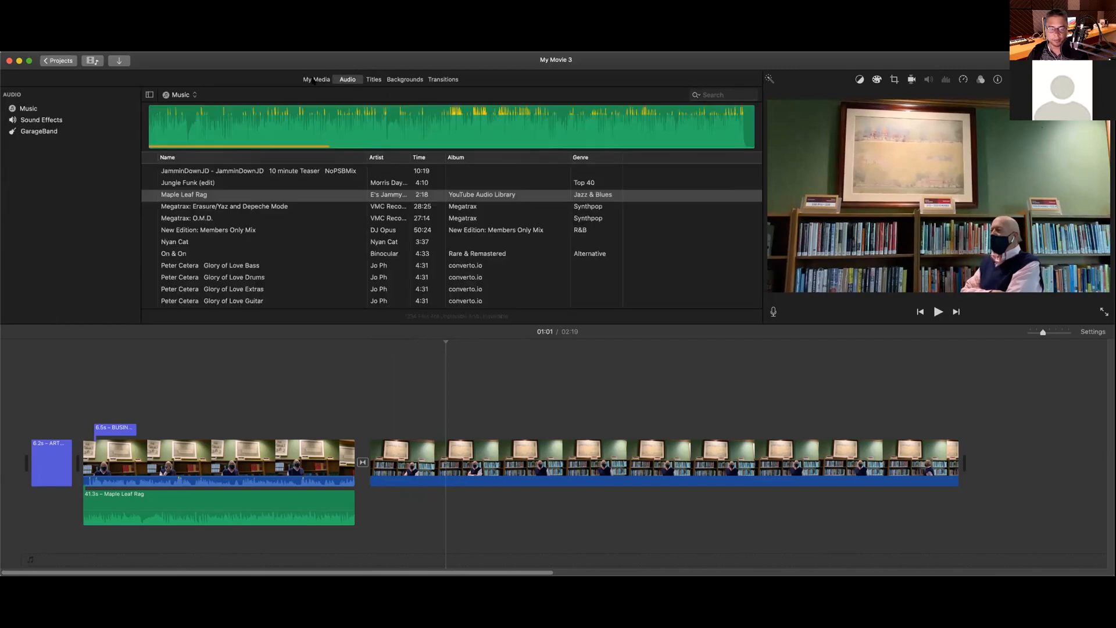
Step: Try the business room 3 audio under the long interview clip, then remove it
{"action": "left_click", "coordinate": [315, 80]}
{"action": "left_click", "coordinate": [249, 224]}
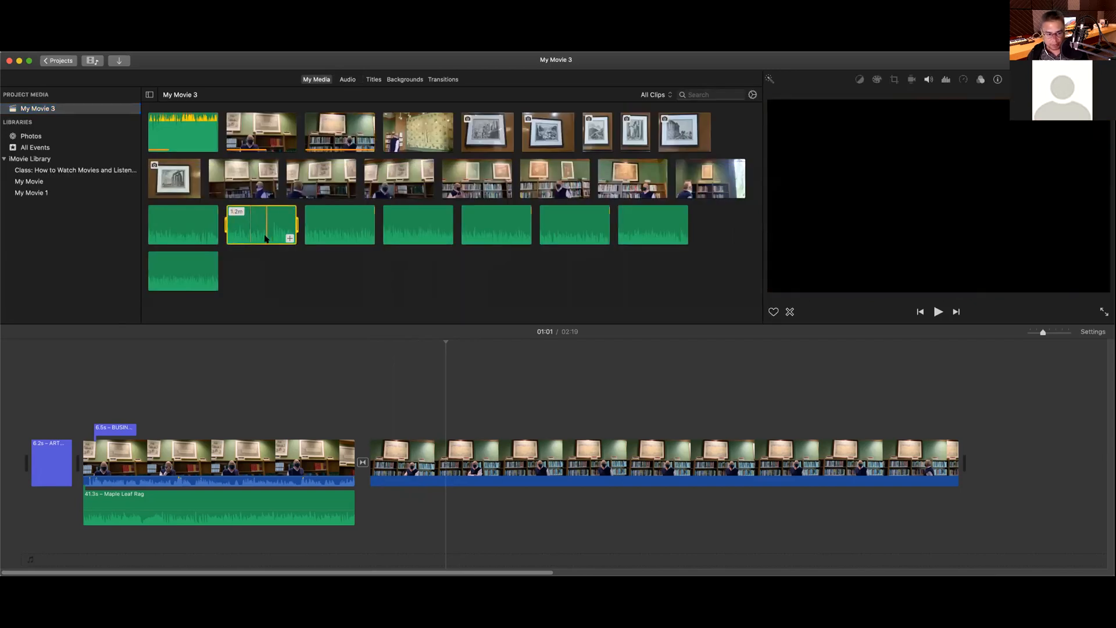
{"action": "left_click", "coordinate": [473, 481]}
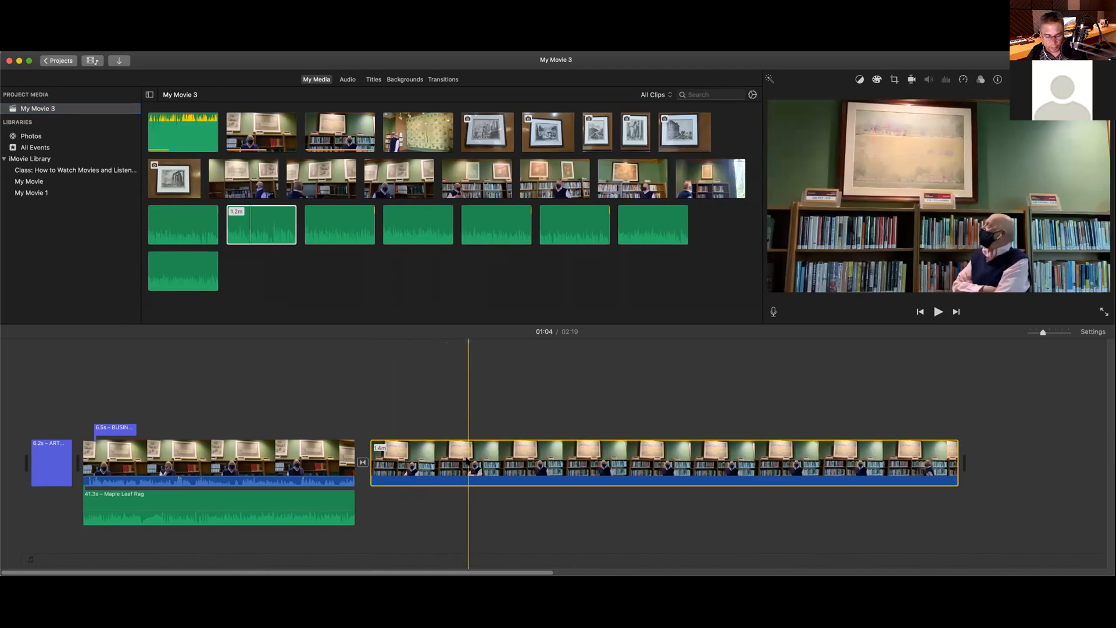
{"action": "right_click", "coordinate": [468, 459]}
{"action": "key", "text": "Escape"}
{"action": "left_click_drag", "start_coordinate": [269, 230], "coordinate": [375, 523]}
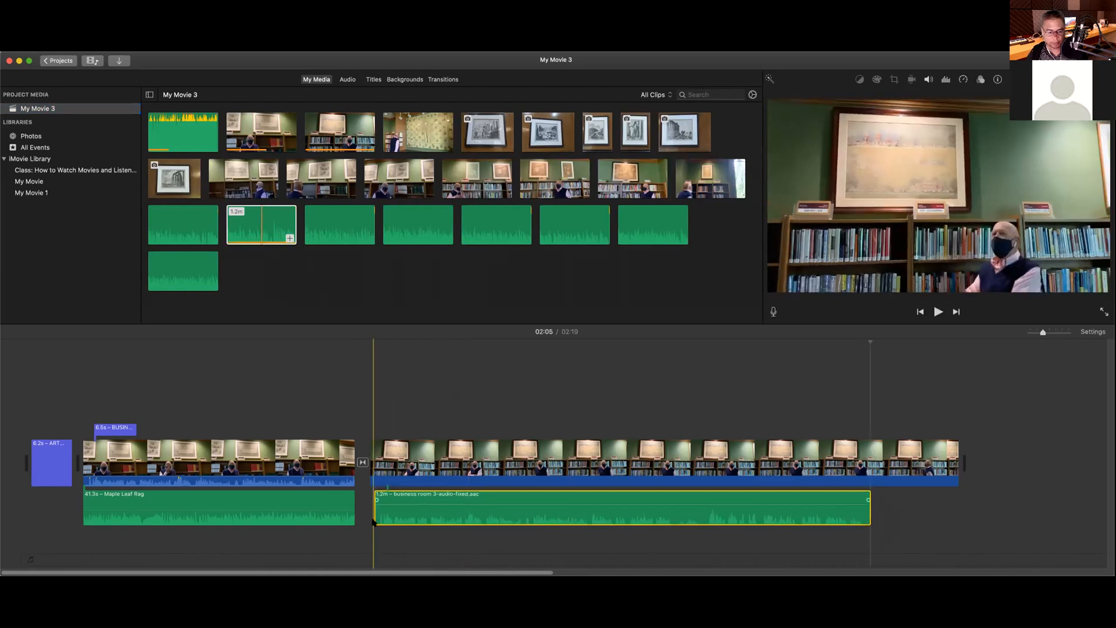
{"action": "key", "text": "Delete"}
Step: Try the business room 4 and business room 1 audio in the movie, removing each
{"action": "left_click", "coordinate": [334, 224]}
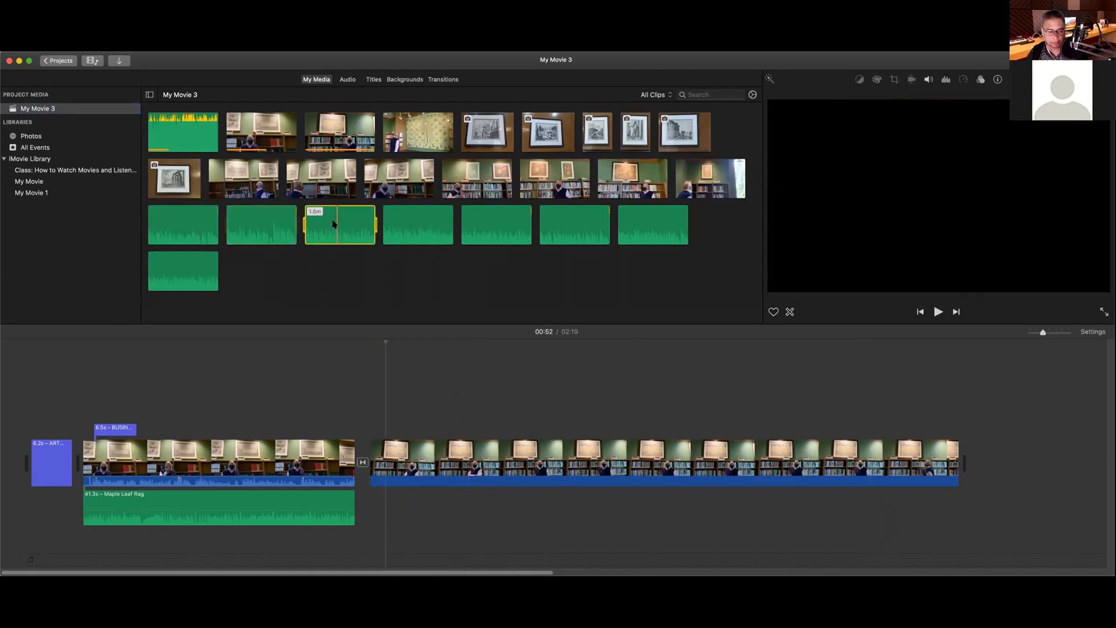
{"action": "right_click", "coordinate": [334, 224]}
{"action": "left_click", "coordinate": [327, 220]}
{"action": "left_click_drag", "start_coordinate": [399, 446], "coordinate": [377, 514]}
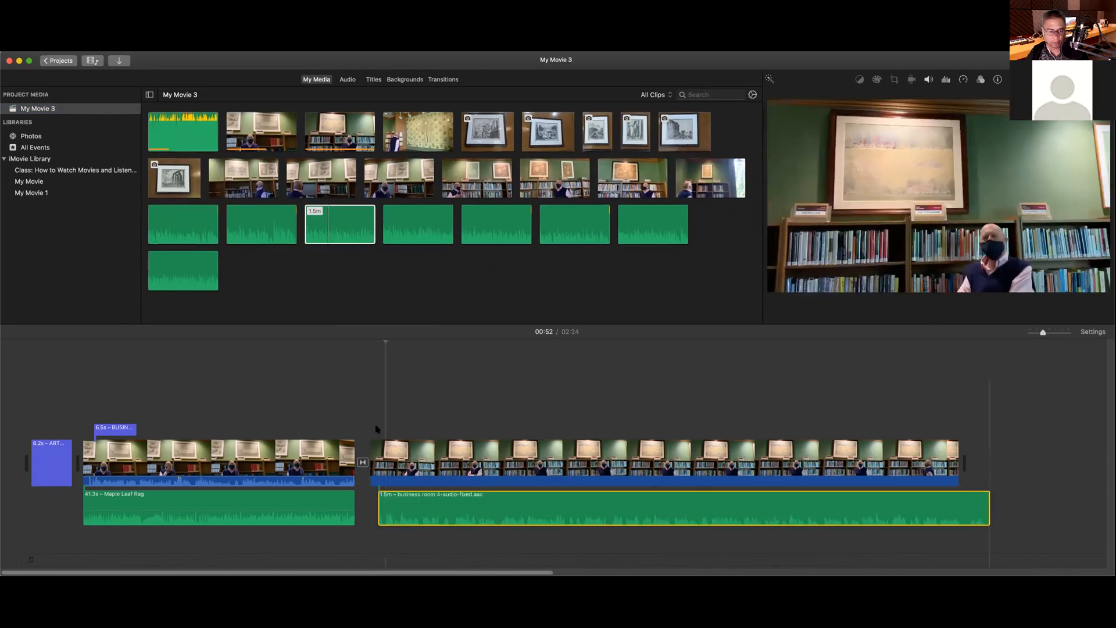
{"action": "key", "text": "super+z"}
{"action": "left_click_drag", "start_coordinate": [180, 224], "coordinate": [363, 503]}
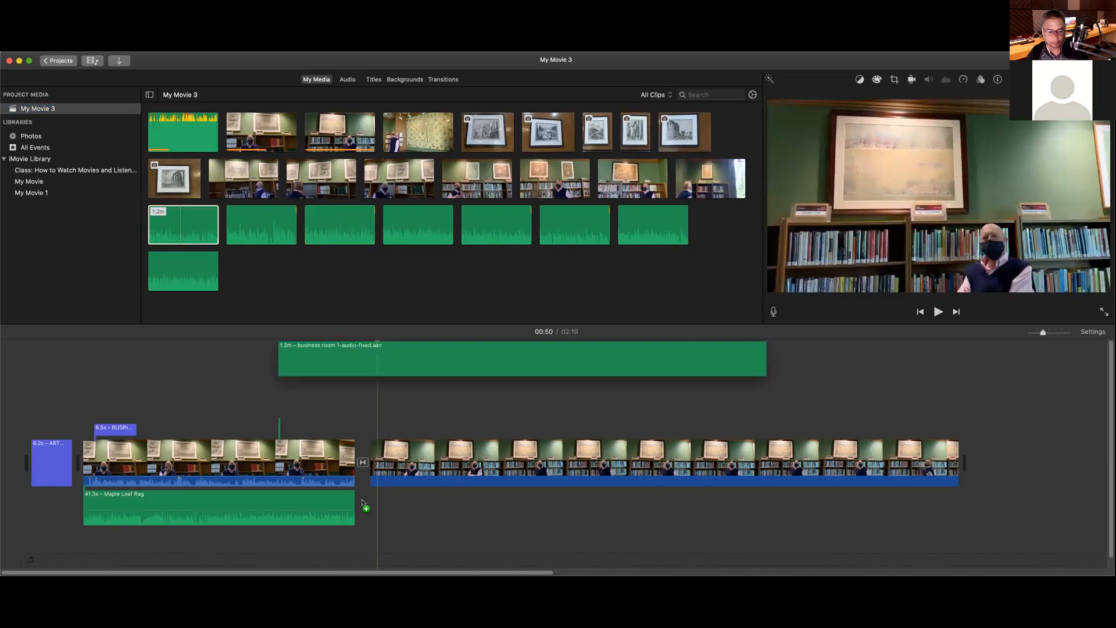
{"action": "left_click_drag", "start_coordinate": [361, 503], "coordinate": [416, 432]}
{"action": "key", "text": "Delete"}
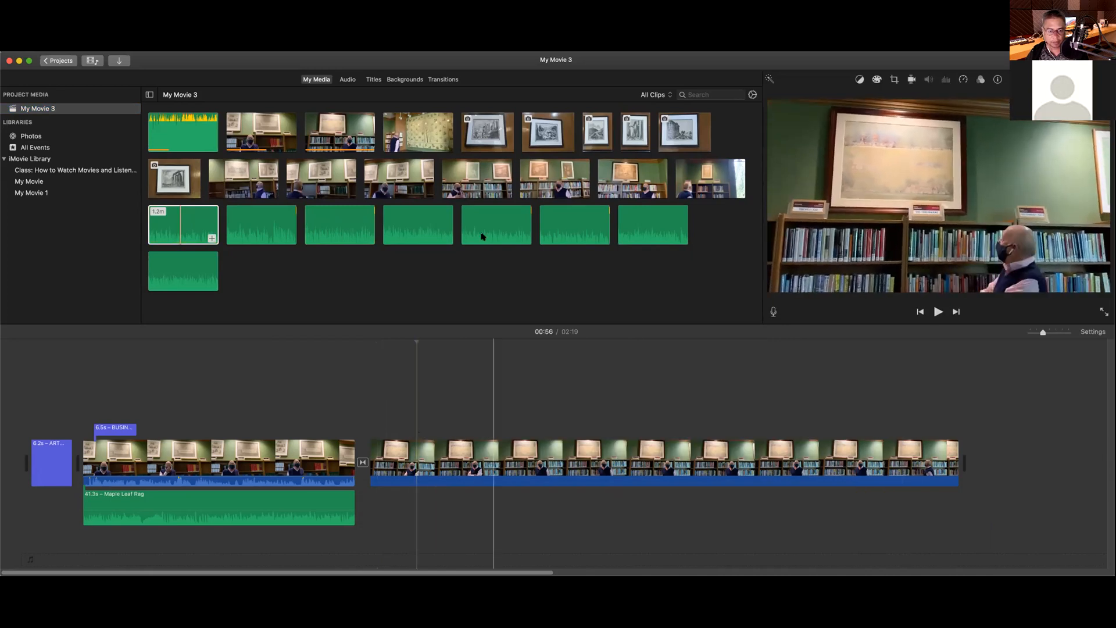
Step: Try the business room 9, 7 and 8 audio under the interview clip, undoing each
{"action": "left_click", "coordinate": [492, 226]}
{"action": "left_click_drag", "start_coordinate": [185, 280], "coordinate": [405, 525]}
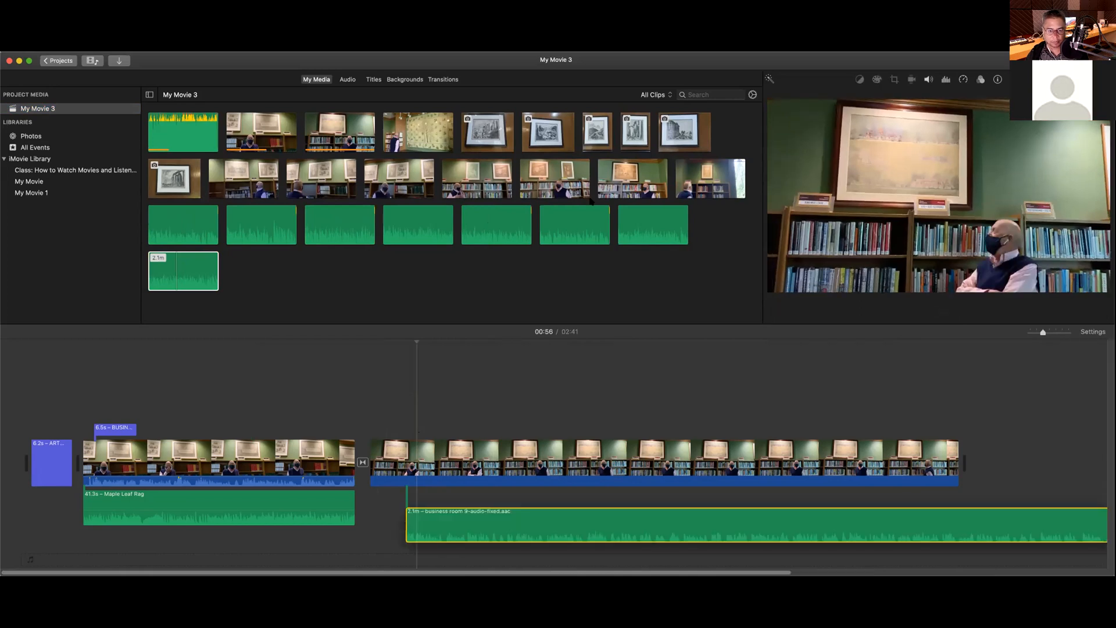
{"action": "key", "text": "super+z"}
{"action": "left_click_drag", "start_coordinate": [501, 224], "coordinate": [394, 521]}
{"action": "key", "text": "super+z"}
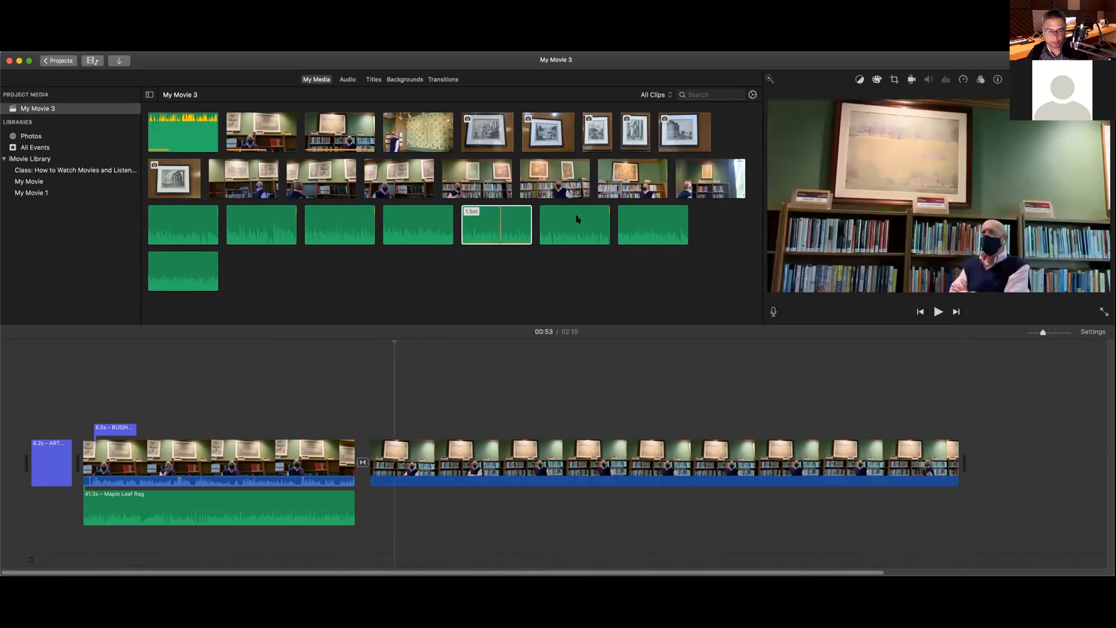
{"action": "left_click_drag", "start_coordinate": [578, 219], "coordinate": [411, 507]}
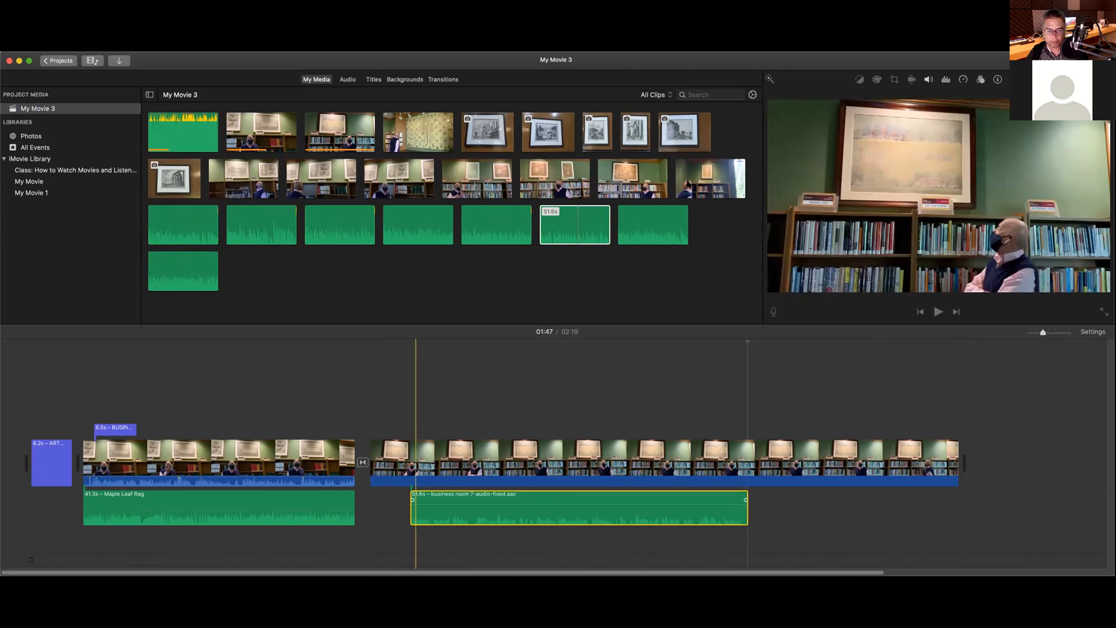
{"action": "key", "text": "super+z"}
{"action": "left_click_drag", "start_coordinate": [677, 229], "coordinate": [455, 520]}
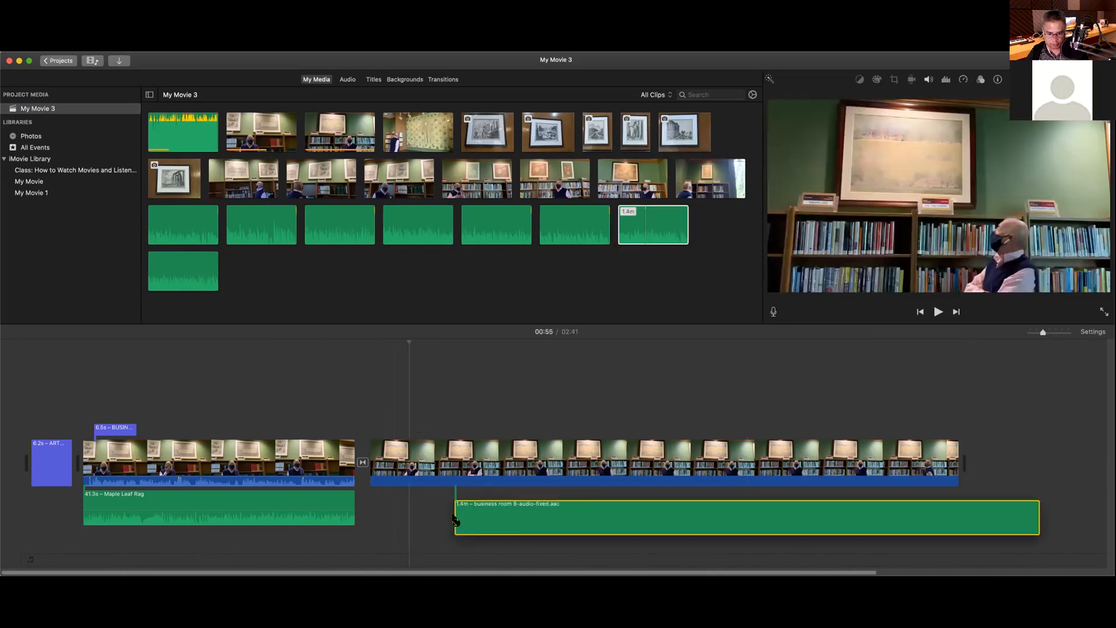
{"action": "key", "text": "super+z"}
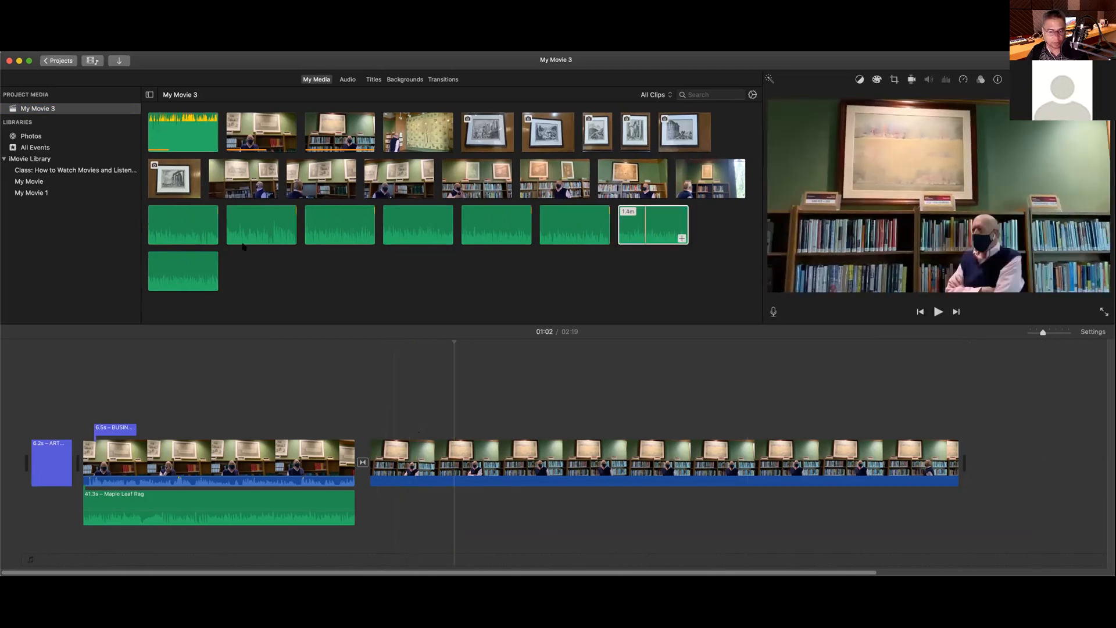
Step: Connect the 2.3m Maple Leaf Rag clip beneath the long interview clip
{"action": "left_click", "coordinate": [258, 230]}
{"action": "left_click", "coordinate": [180, 224]}
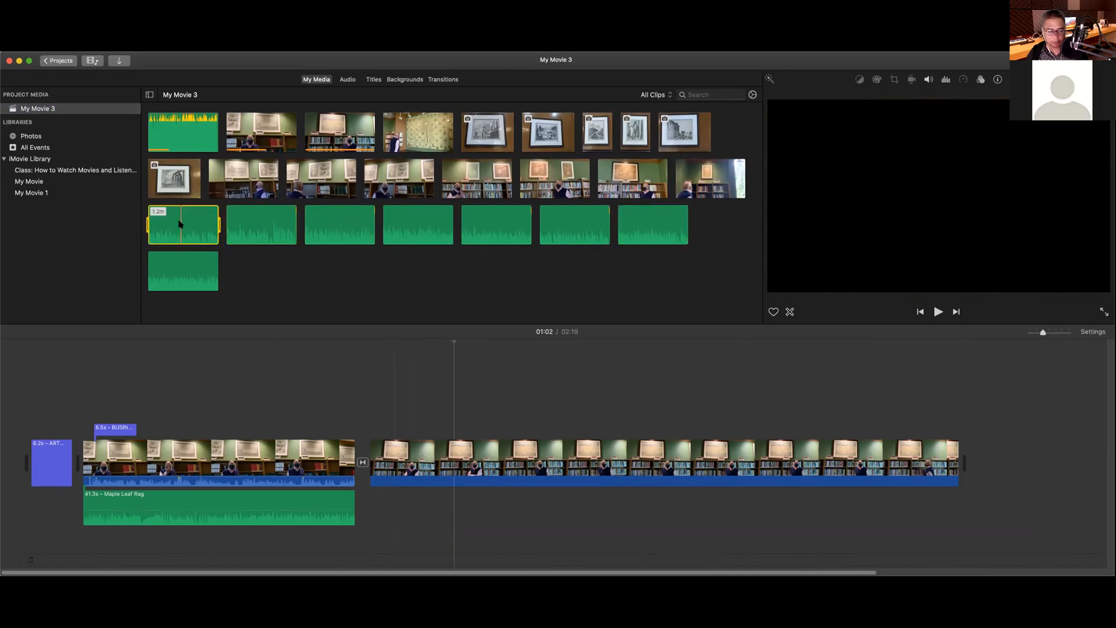
{"action": "left_click", "coordinate": [194, 133]}
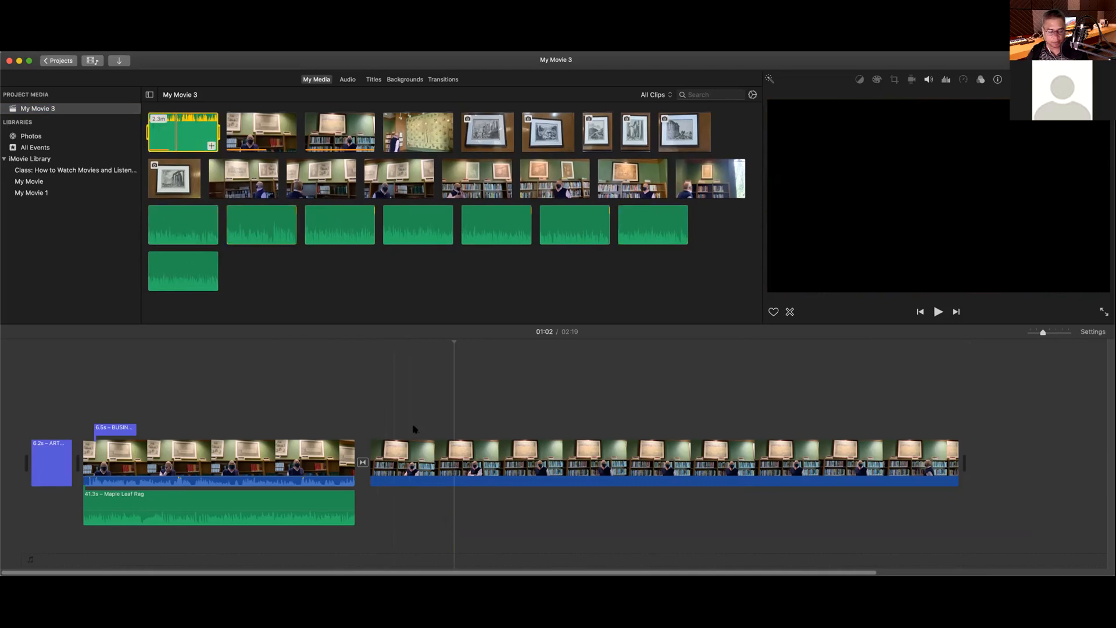
{"action": "key", "text": "q"}
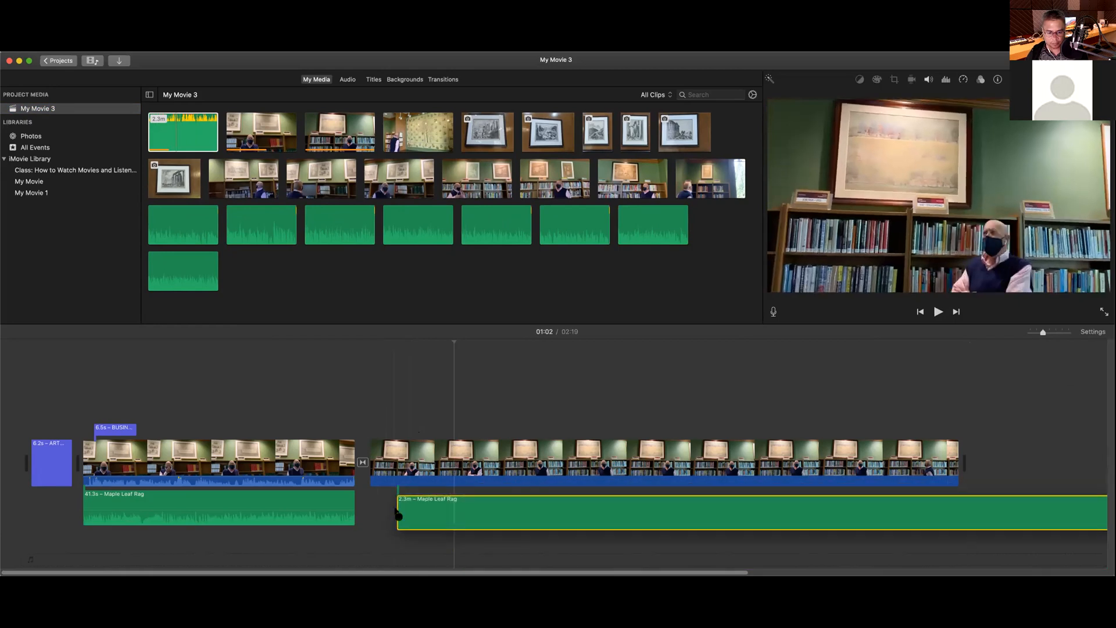
Step: Remove Maple Leaf Rag and place the 1.3m business room 21-audio-fixed clip under the second interview
{"action": "key", "text": "Delete"}
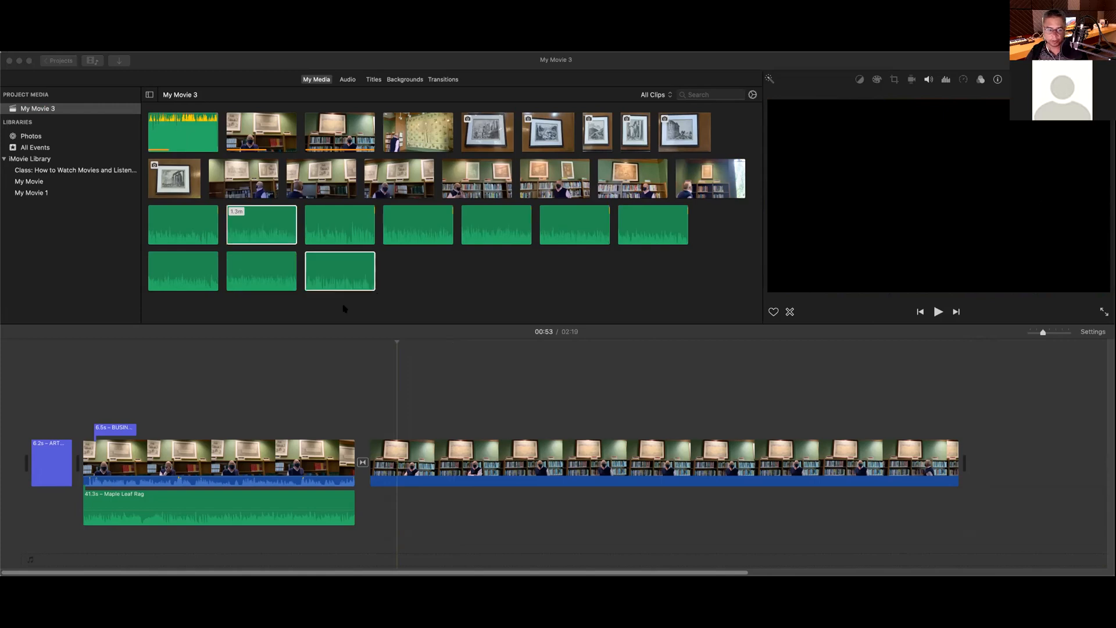
{"action": "left_click", "coordinate": [411, 274]}
{"action": "left_click_drag", "start_coordinate": [254, 227], "coordinate": [371, 516]}
{"action": "scroll", "coordinate": [455, 486], "scroll_direction": "right", "scroll_amount": 1}
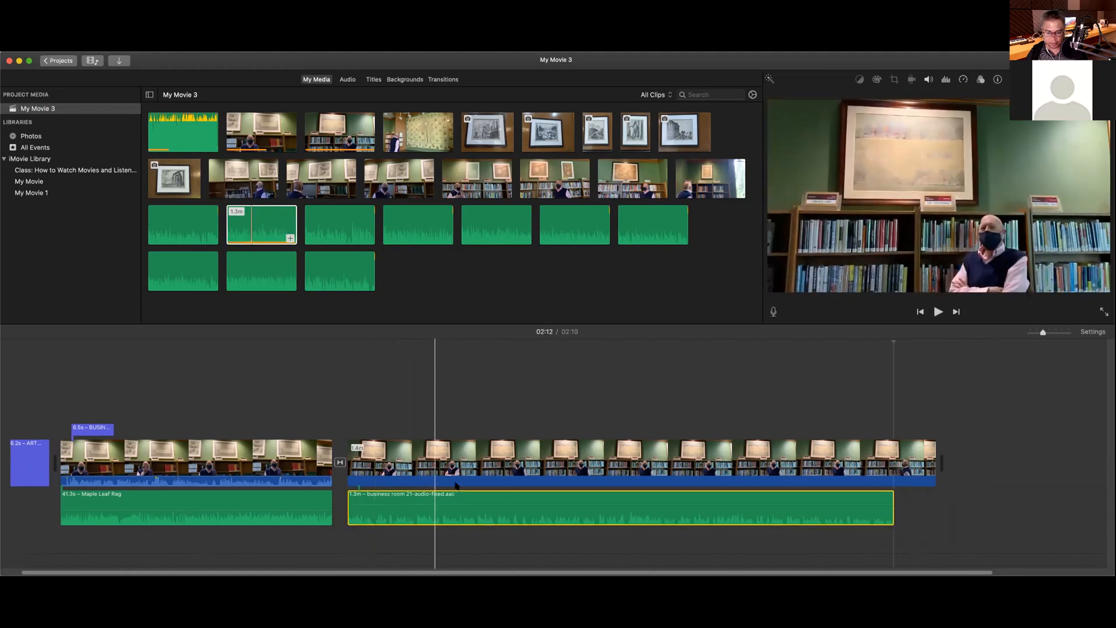
{"action": "scroll", "coordinate": [456, 486], "scroll_direction": "right", "scroll_amount": 2}
{"action": "scroll", "coordinate": [455, 485], "scroll_direction": "right", "scroll_amount": 1}
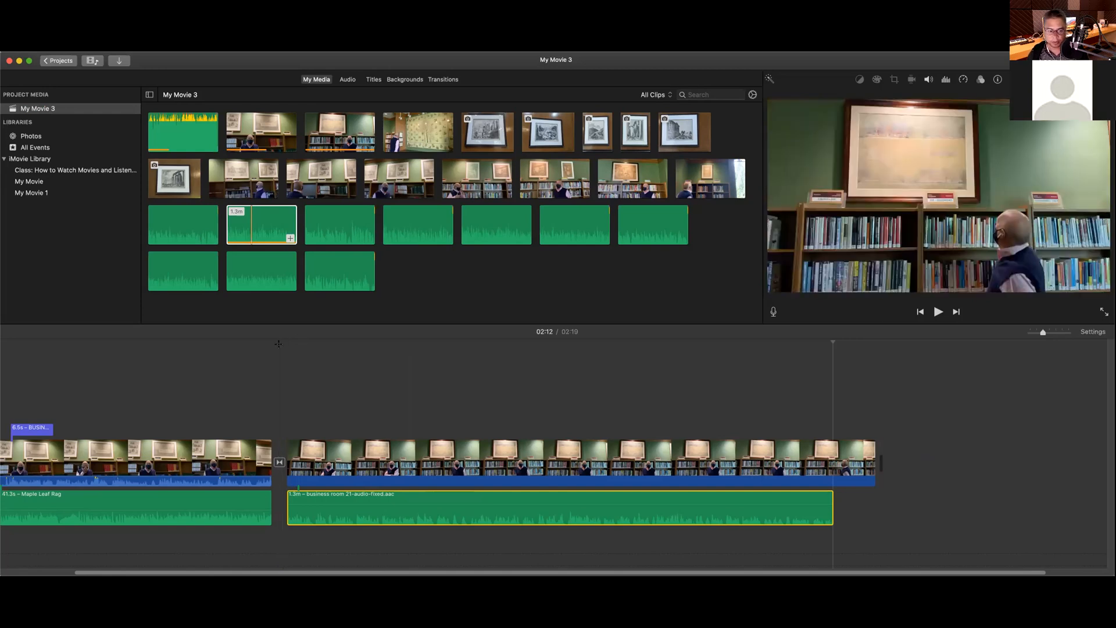
{"action": "left_click", "coordinate": [280, 344]}
Step: Preview the second interview with its fixed audio, then open that clip's Volume settings
{"action": "key", "text": "space"}
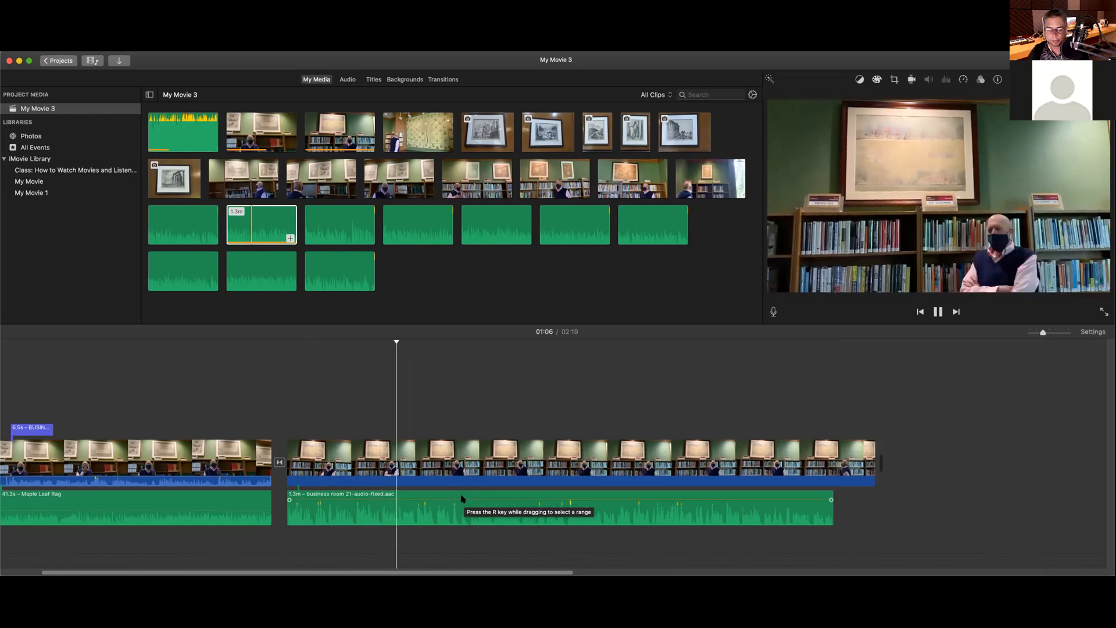
{"action": "key", "text": "space"}
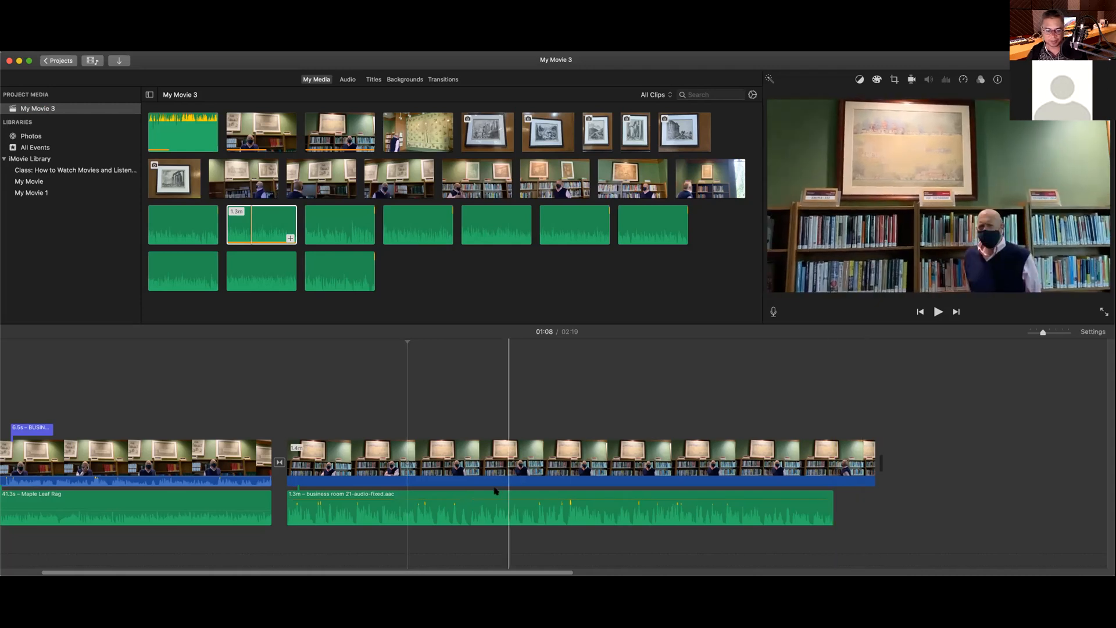
{"action": "left_click", "coordinate": [487, 498]}
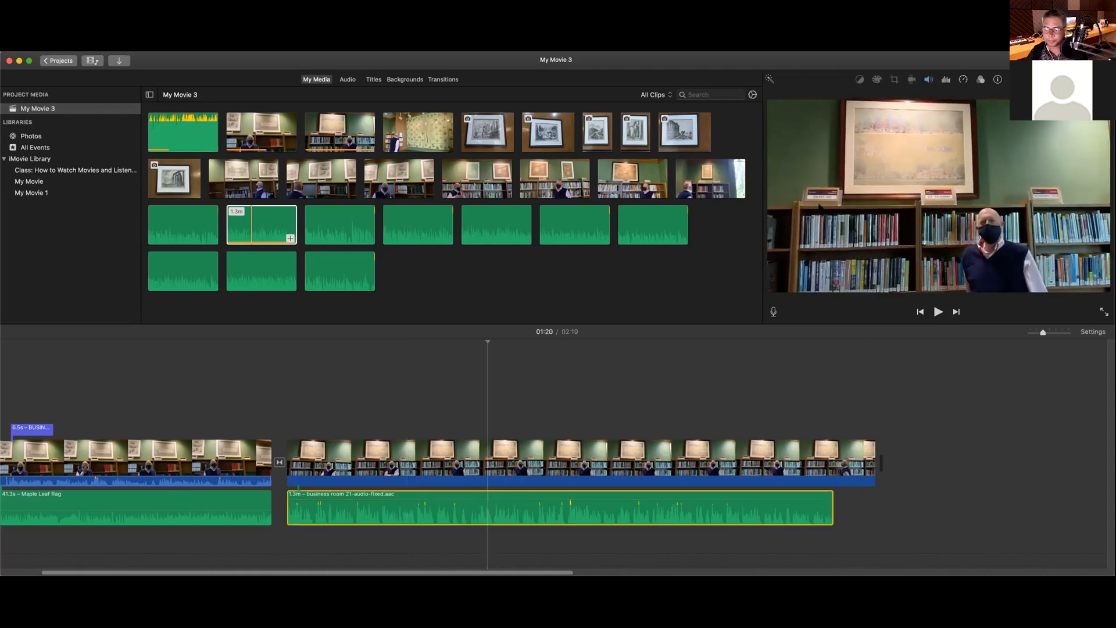
{"action": "left_click", "coordinate": [929, 81]}
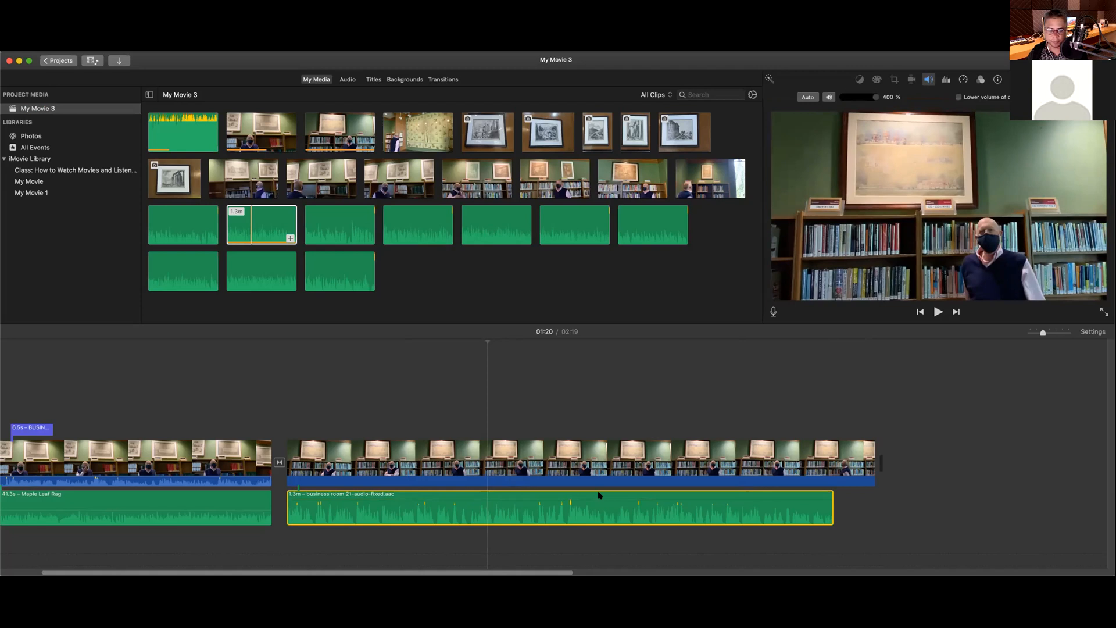
{"action": "left_click", "coordinate": [574, 495]}
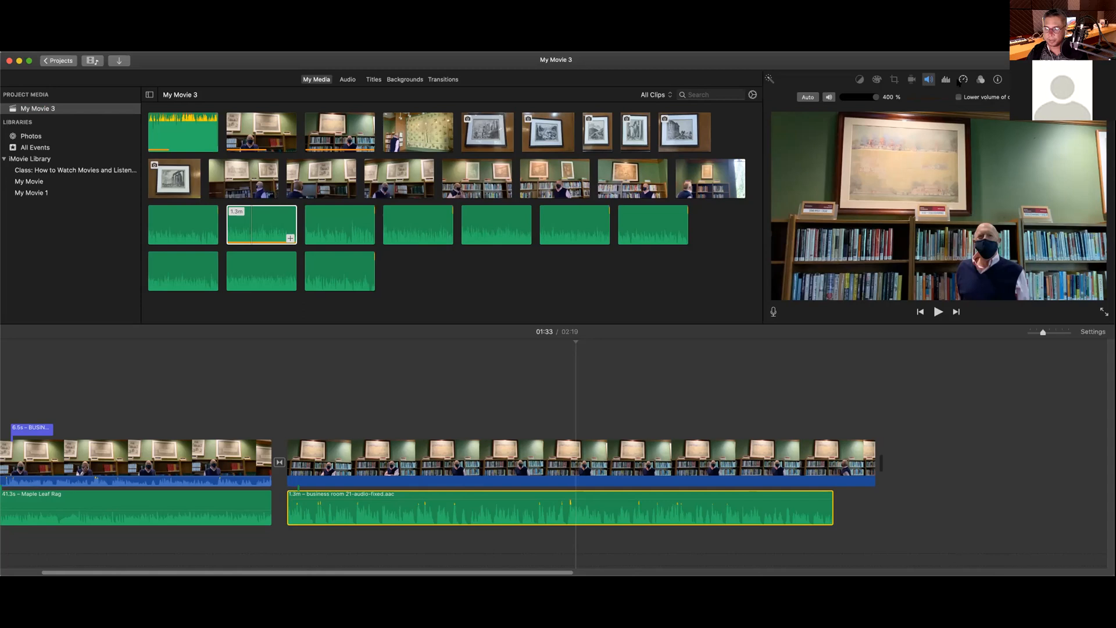
{"action": "left_click", "coordinate": [961, 81]}
{"action": "left_click", "coordinate": [928, 80]}
{"action": "left_click_drag", "start_coordinate": [875, 98], "coordinate": [859, 99]}
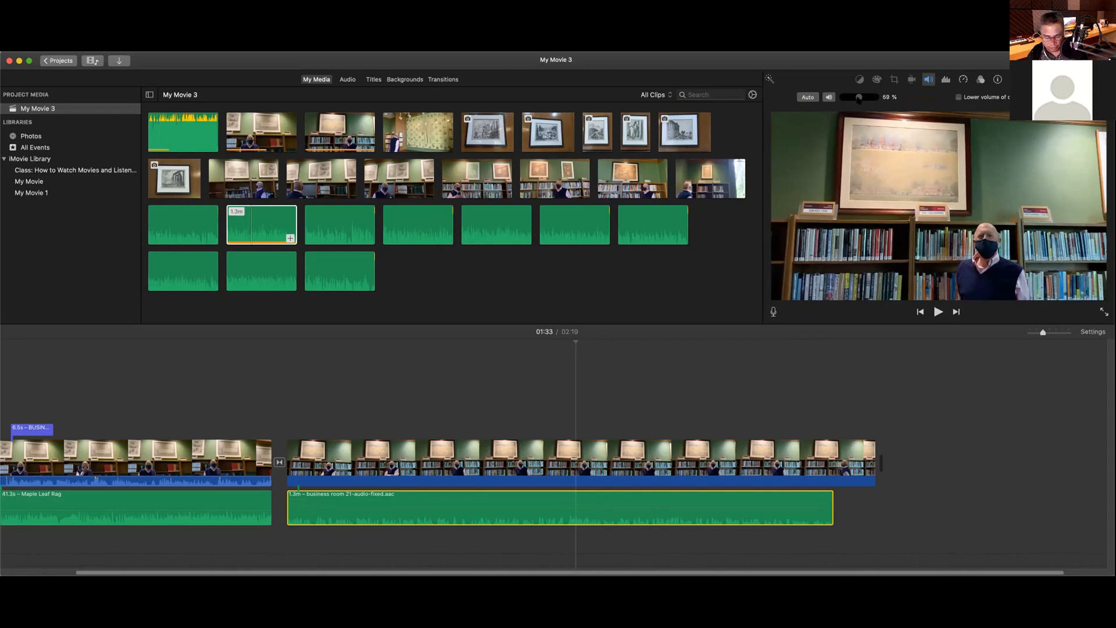
{"action": "left_click_drag", "start_coordinate": [858, 98], "coordinate": [879, 99]}
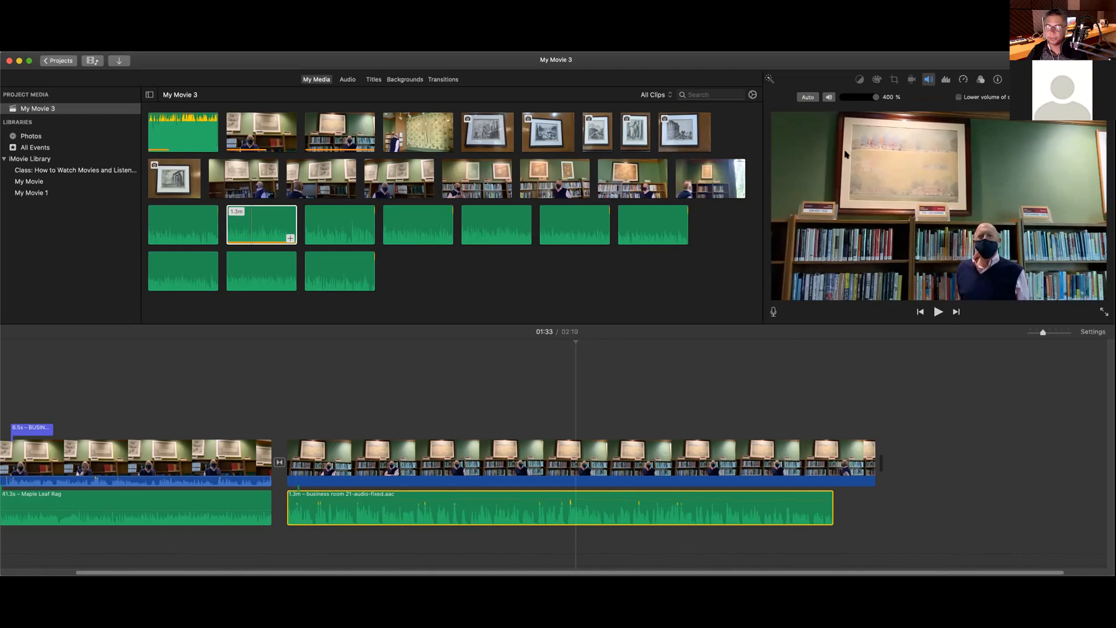
Step: Mute and unmute the fixed audio clip a few times, leaving it audible
{"action": "left_click", "coordinate": [828, 97]}
{"action": "left_click", "coordinate": [829, 98]}
{"action": "left_click", "coordinate": [828, 98]}
{"action": "left_click", "coordinate": [828, 97]}
Step: Show the fixed audio clip's noise reduction and equalizer controls, with reduction at 50%
{"action": "scroll", "coordinate": [382, 414], "scroll_direction": "left", "scroll_amount": 5}
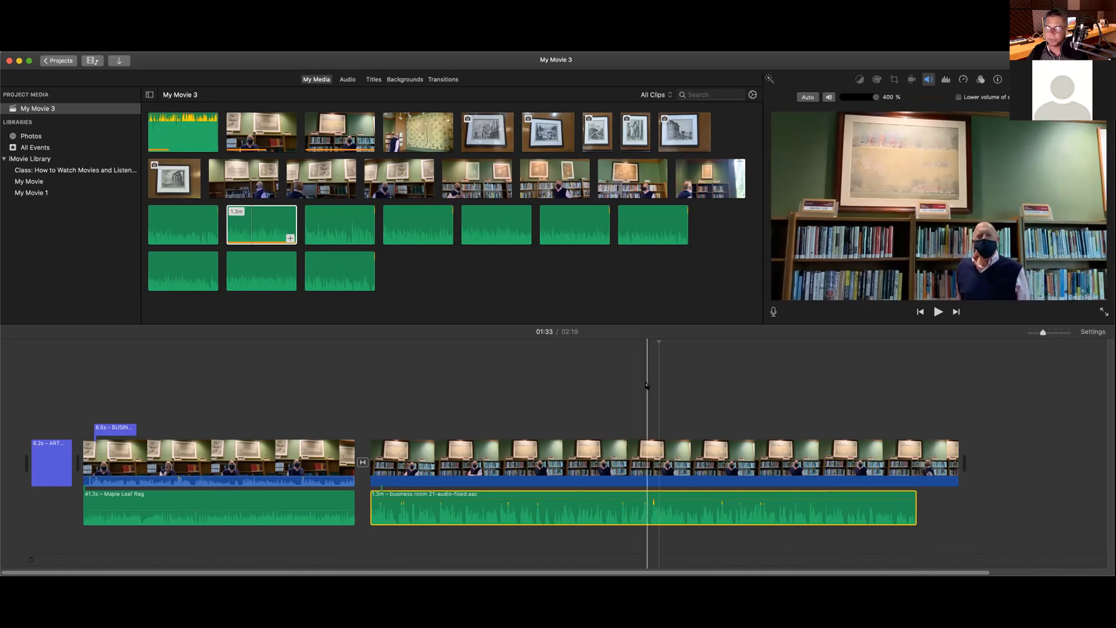
{"action": "scroll", "coordinate": [640, 381], "scroll_direction": "right", "scroll_amount": 3}
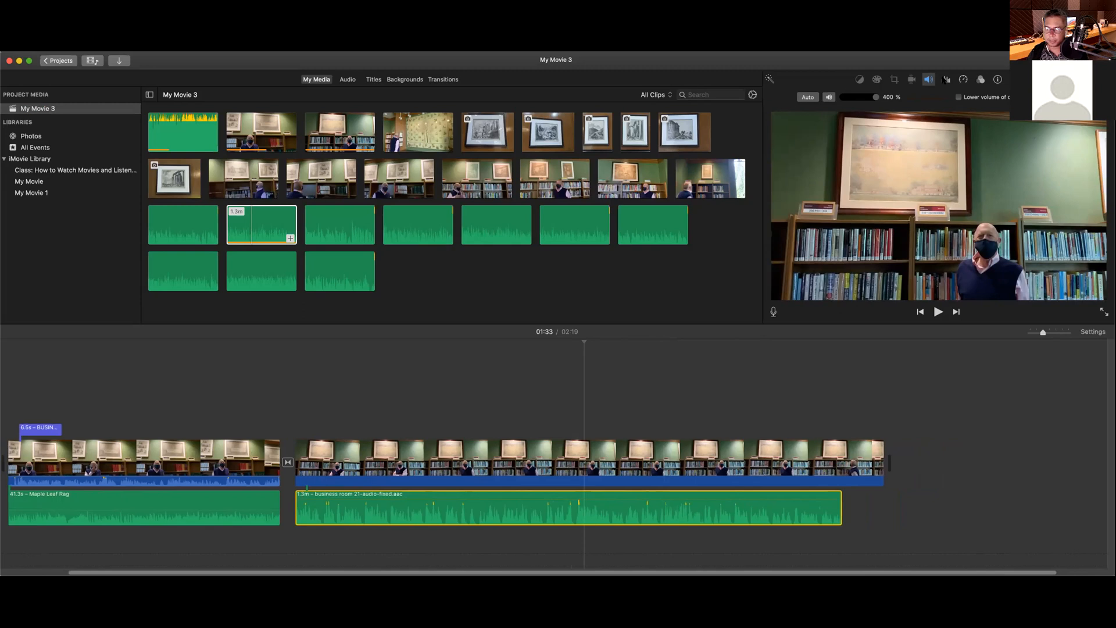
{"action": "left_click", "coordinate": [945, 80]}
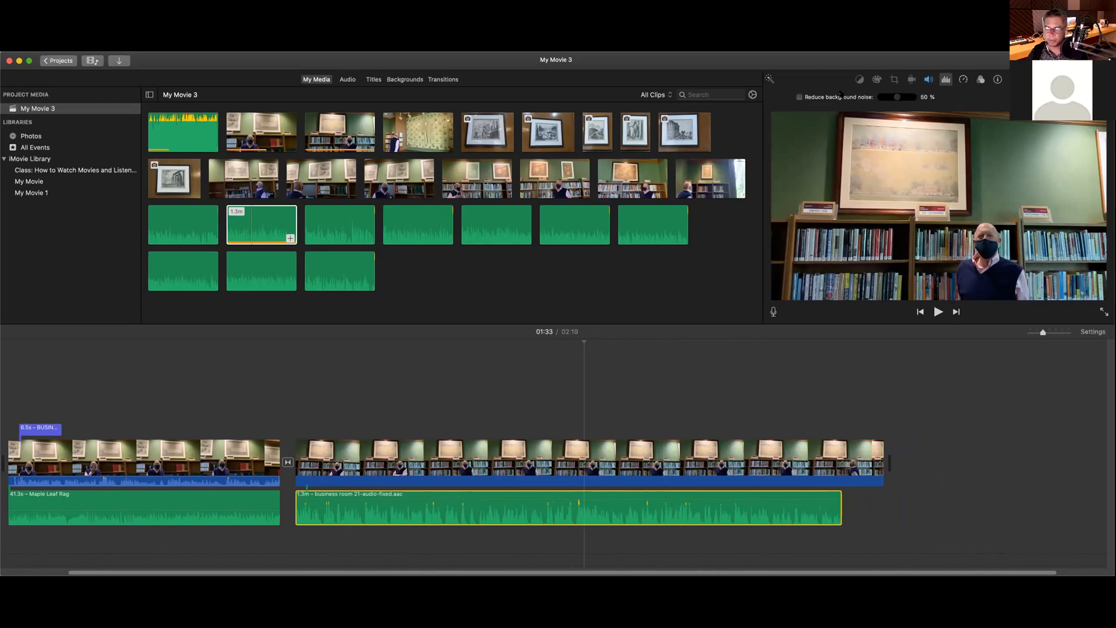
Step: Try background noise reduction, raising it from 50% to 62%, then switch it off
{"action": "left_click", "coordinate": [799, 97]}
{"action": "left_click_drag", "start_coordinate": [899, 98], "coordinate": [902, 99]}
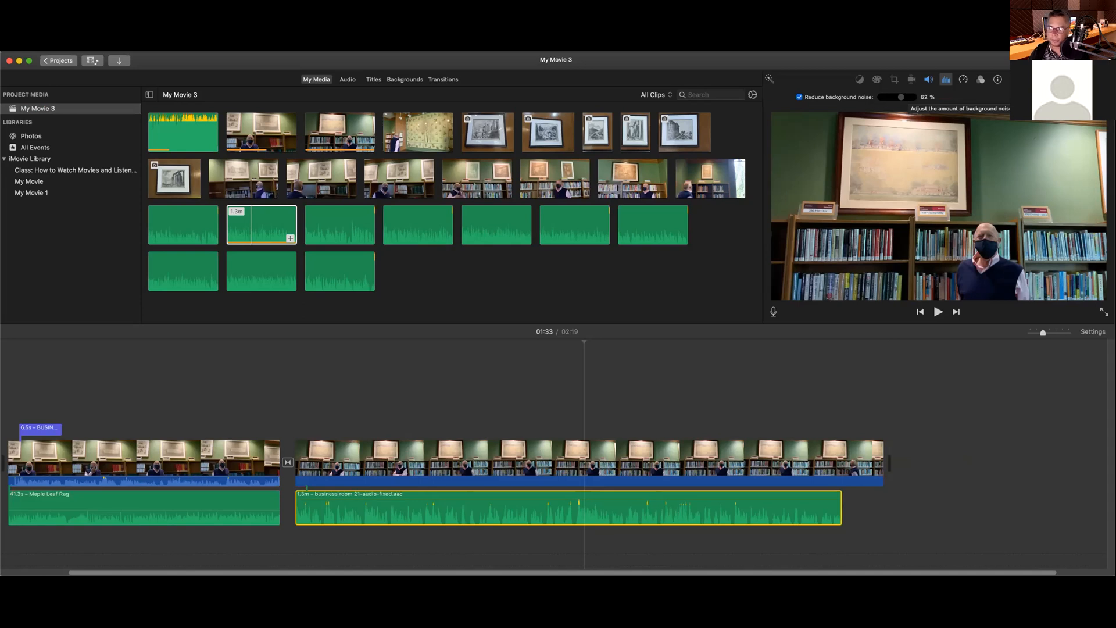
{"action": "left_click", "coordinate": [800, 97]}
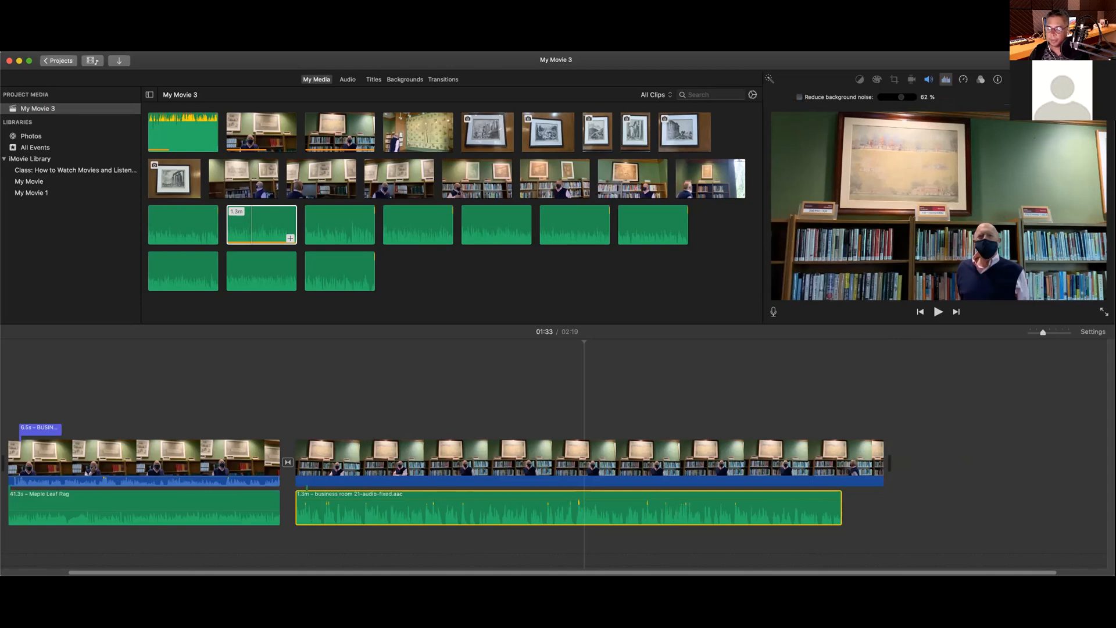
Step: Apply an equalizer preset that makes the interview audio louder
{"action": "left_click", "coordinate": [1068, 97]}
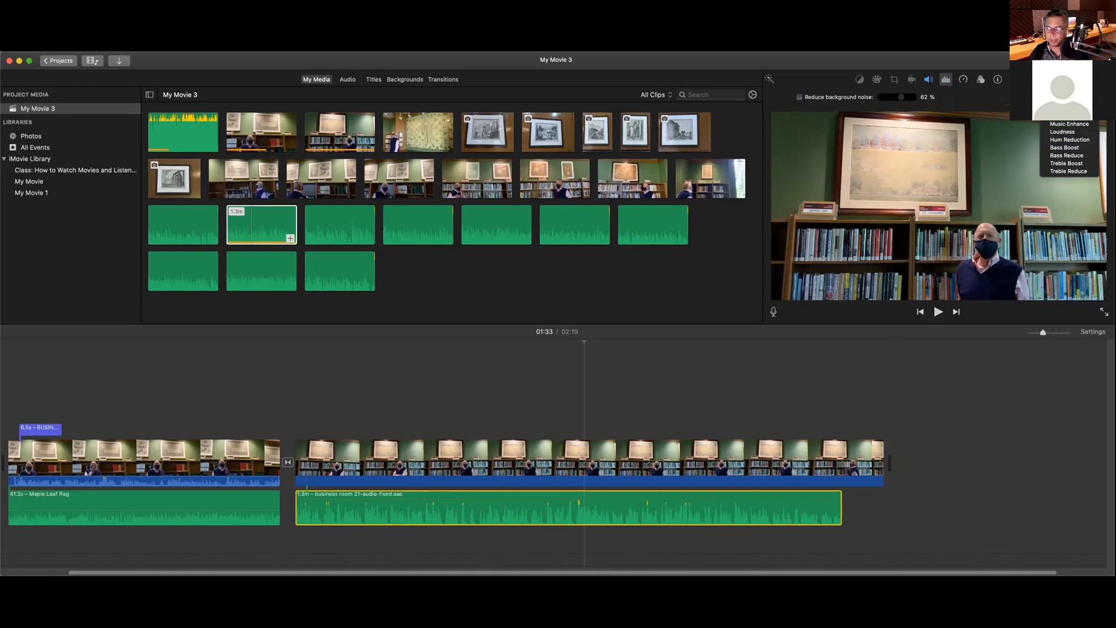
{"action": "key", "text": "Escape"}
{"action": "left_click", "coordinate": [1069, 97]}
{"action": "left_click", "coordinate": [1069, 117]}
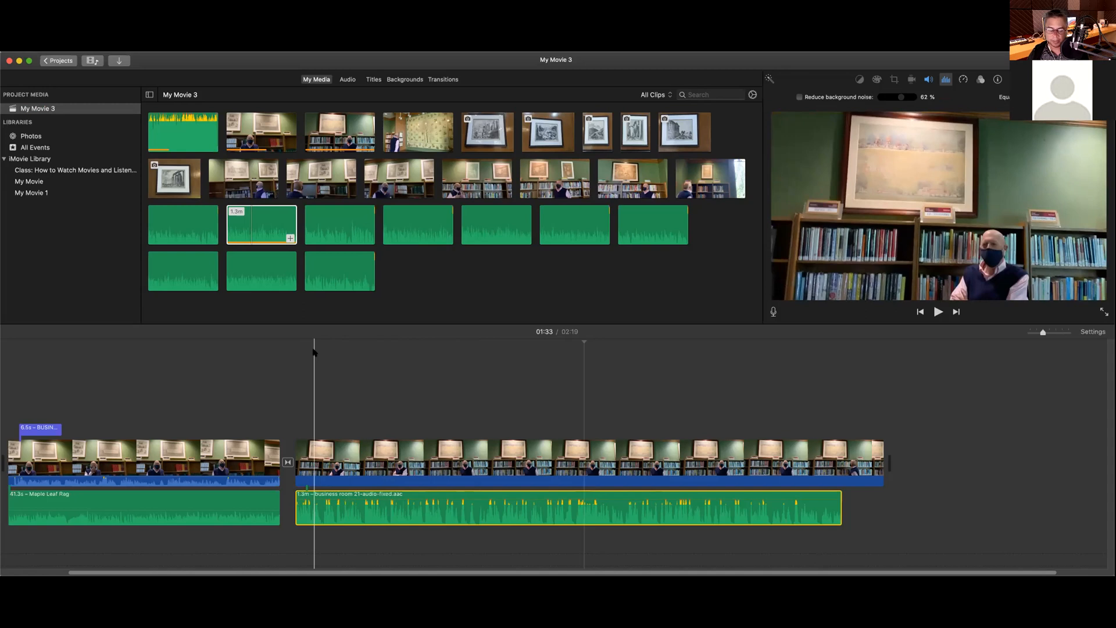
Step: Lower the fixed audio clip's volume from 400% to 200%, playing from 00:52 before and after
{"action": "left_click", "coordinate": [314, 351]}
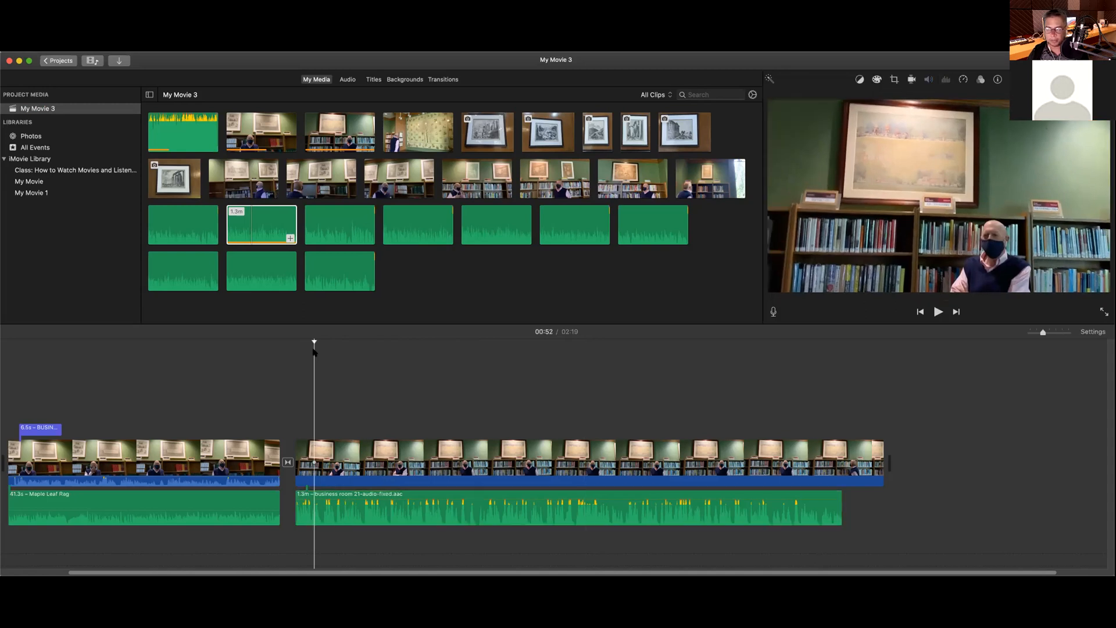
{"action": "key", "text": "space"}
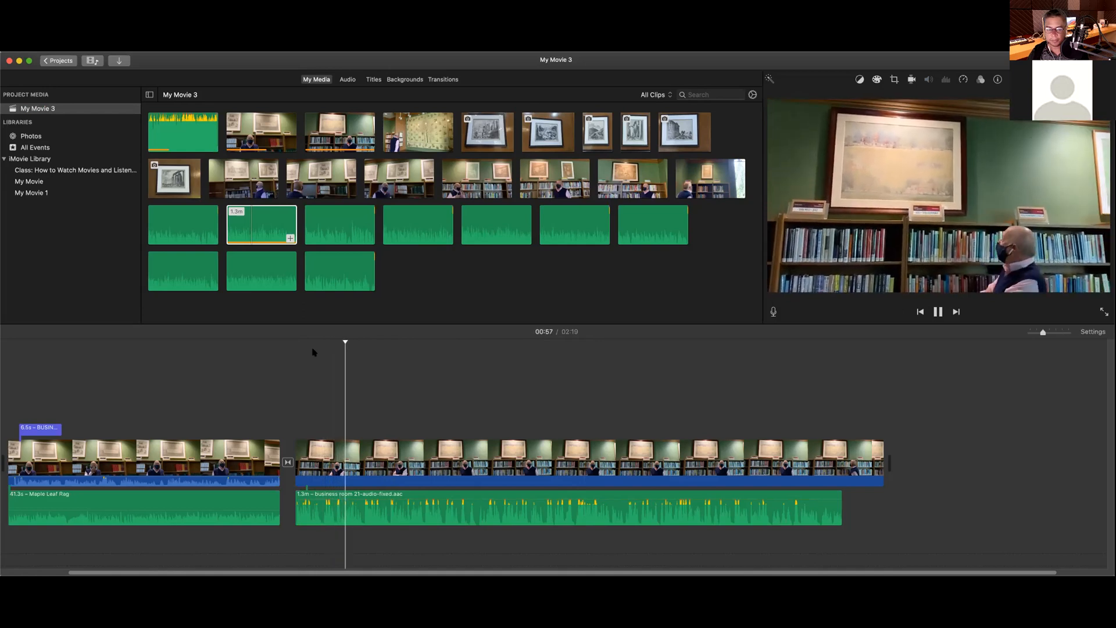
{"action": "key", "text": "space"}
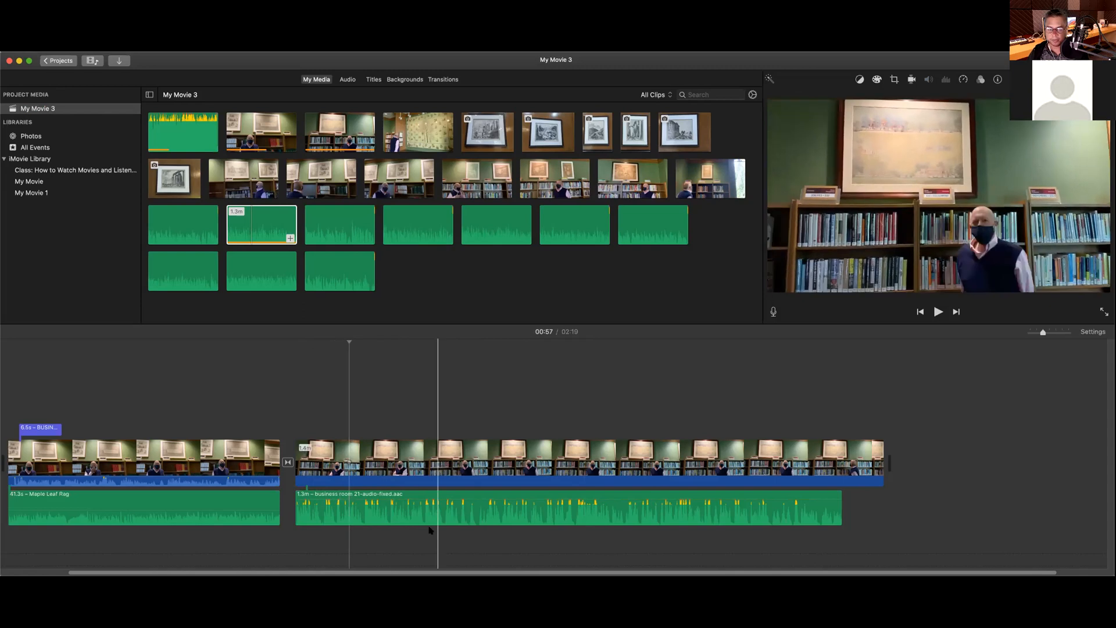
{"action": "left_click_drag", "start_coordinate": [448, 501], "coordinate": [449, 503]}
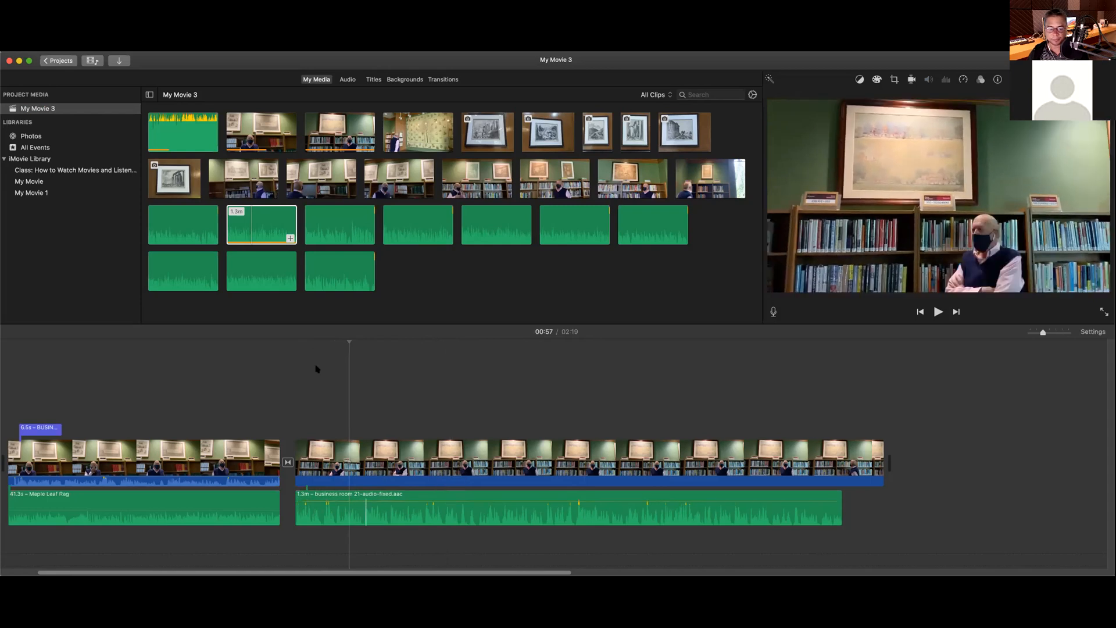
{"action": "key", "text": "space"}
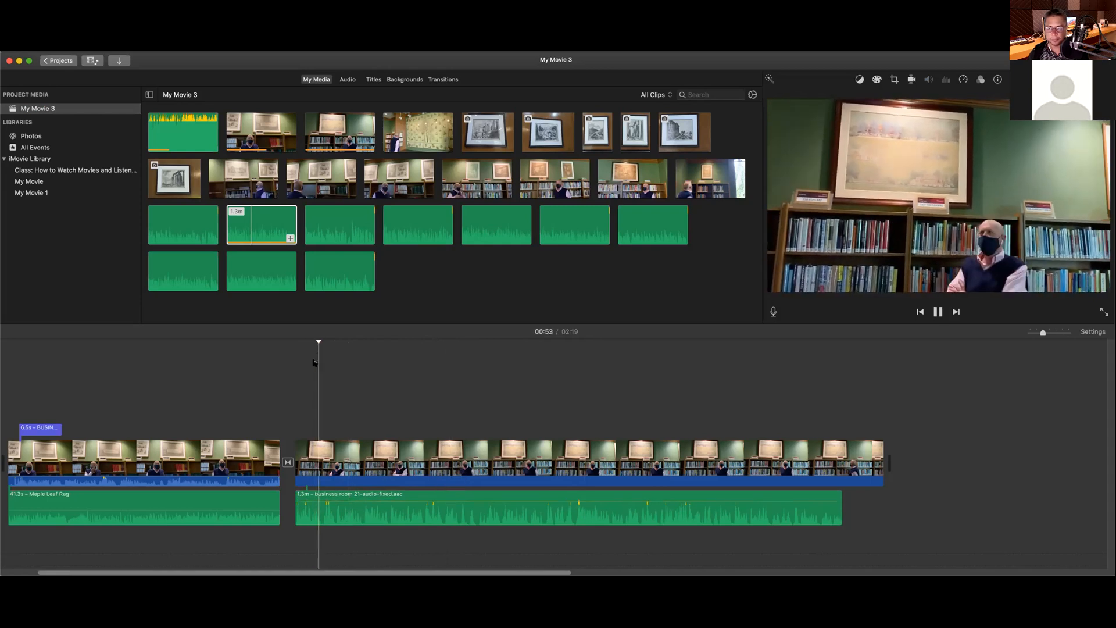
{"action": "key", "text": "space"}
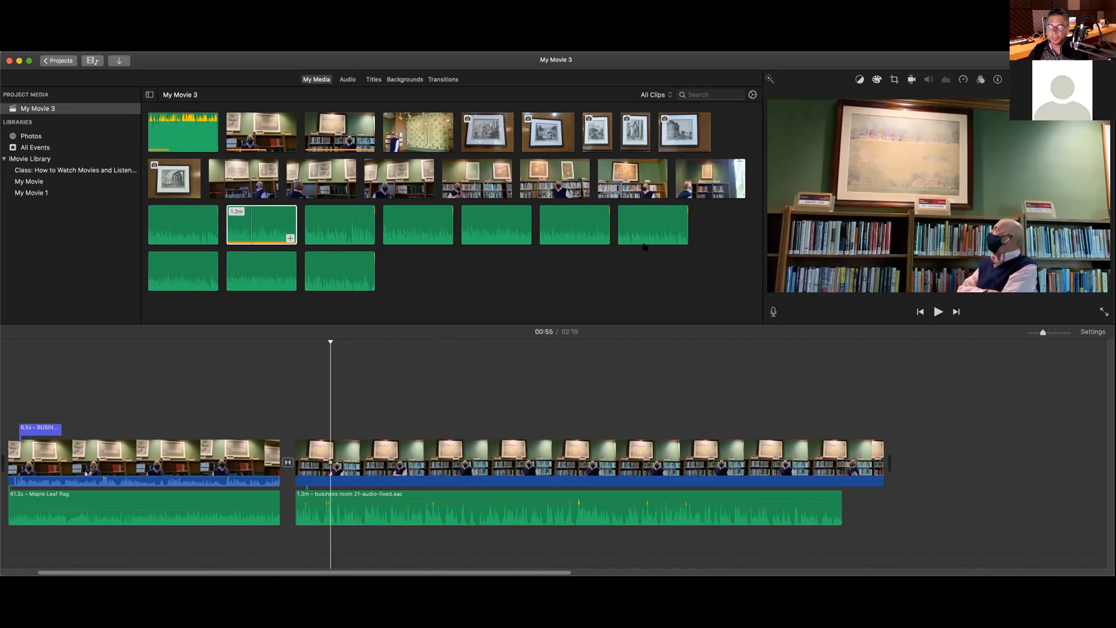
Step: Set the business room 21 audio clip to Fast 2x, shortening it from 1.3m to 41.6s
{"action": "left_click", "coordinate": [687, 511]}
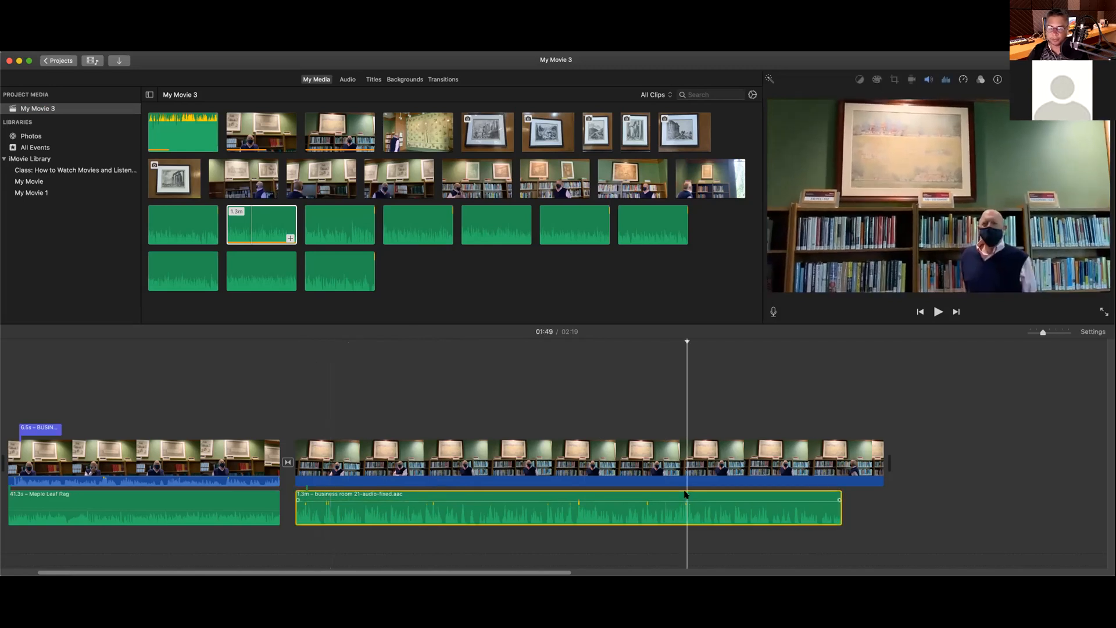
{"action": "left_click", "coordinate": [946, 80]}
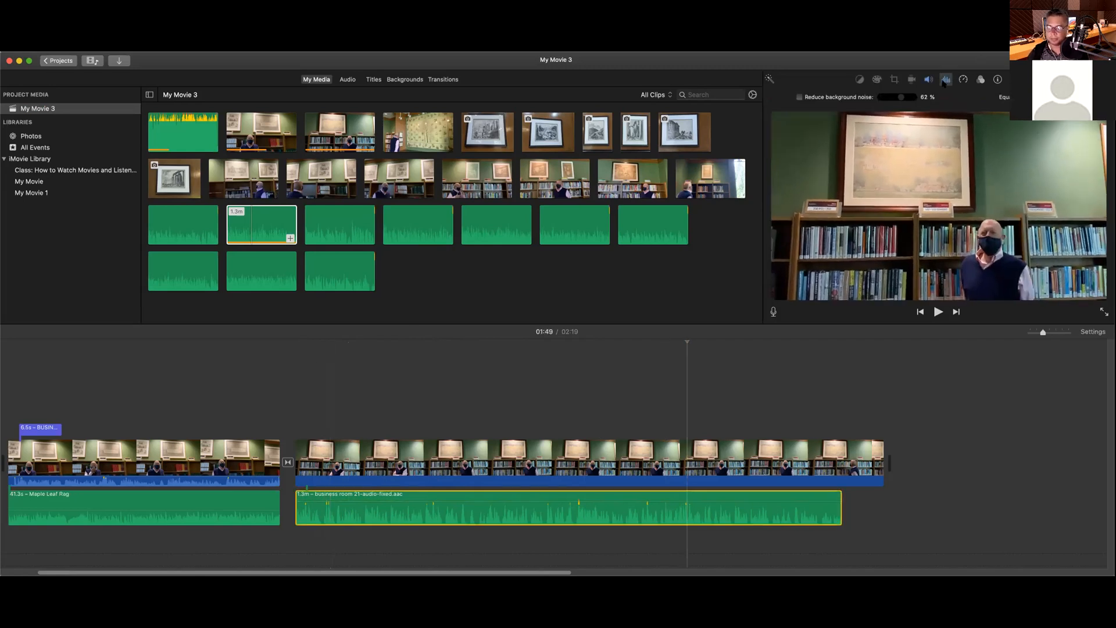
{"action": "left_click", "coordinate": [928, 80]}
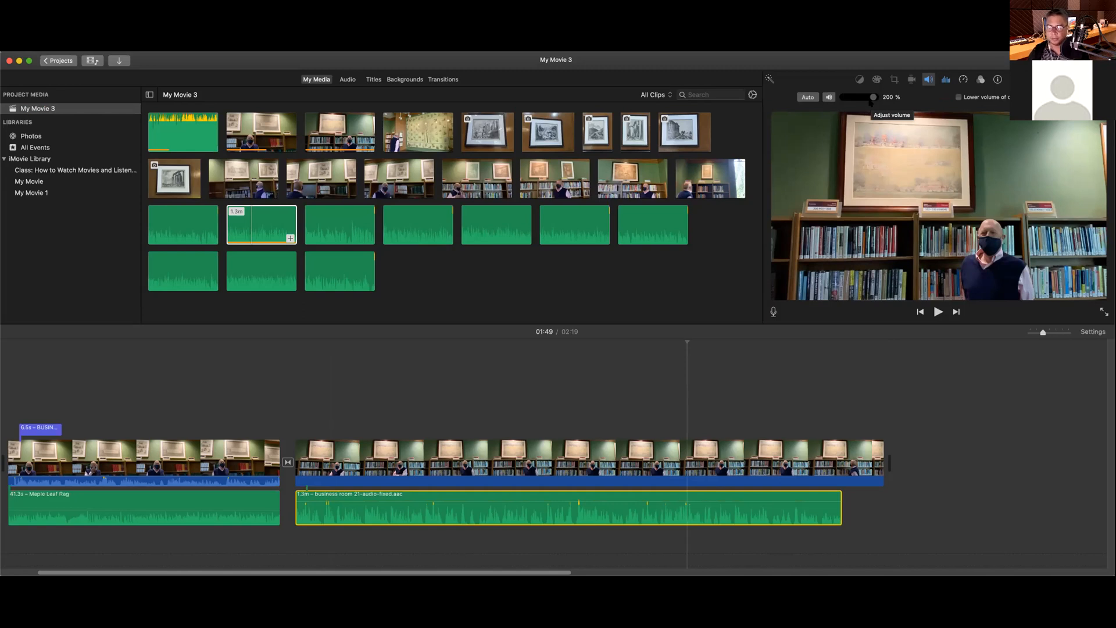
{"action": "left_click", "coordinate": [946, 80]}
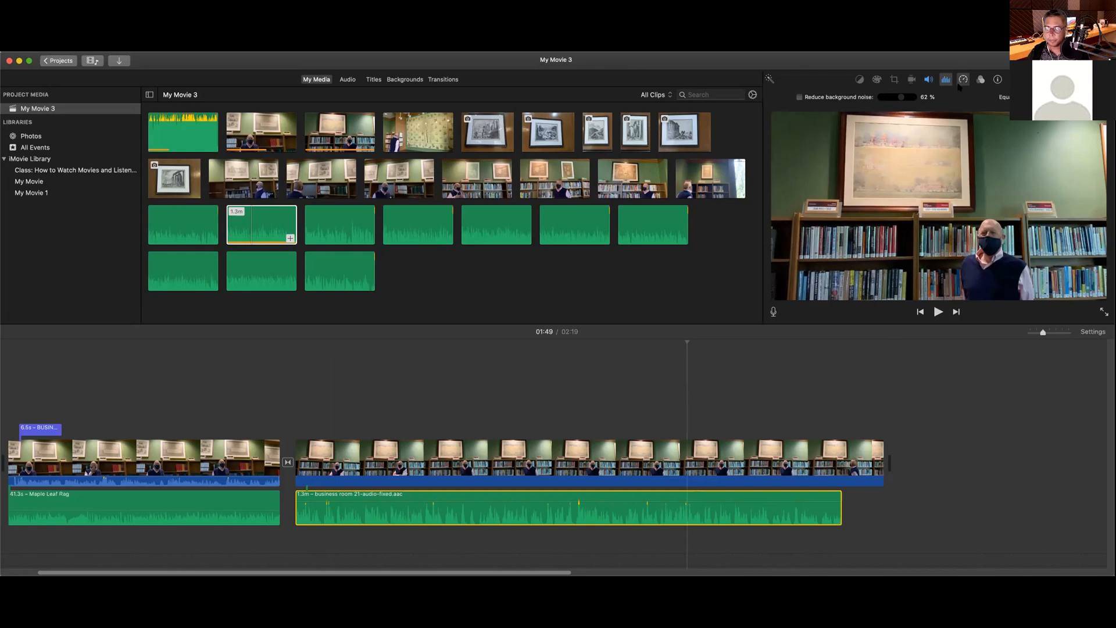
{"action": "left_click", "coordinate": [963, 80]}
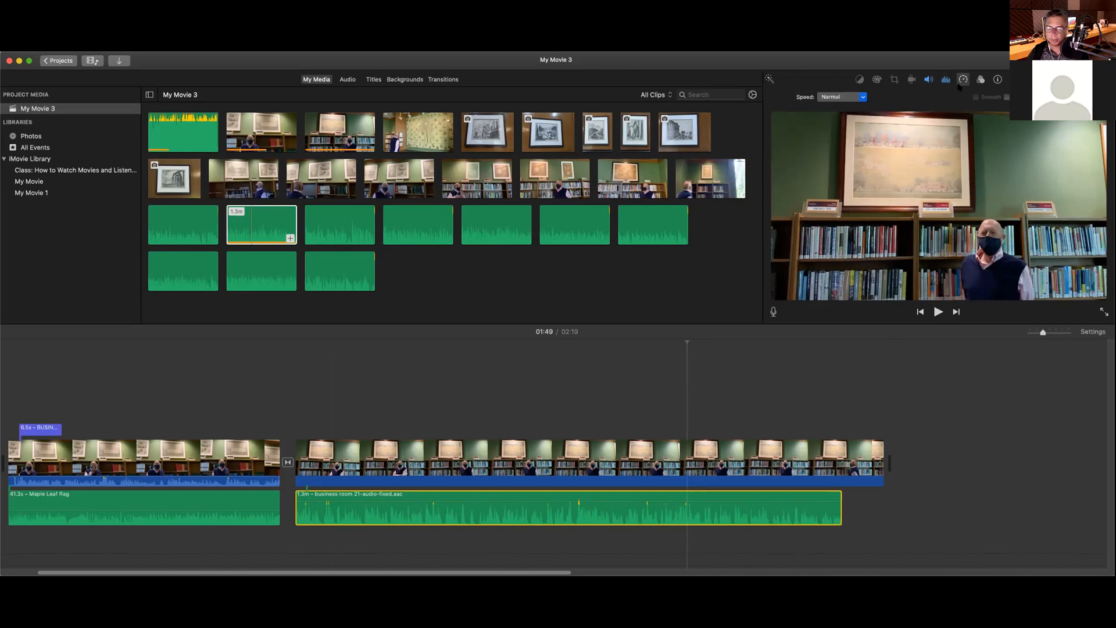
{"action": "left_click", "coordinate": [521, 494]}
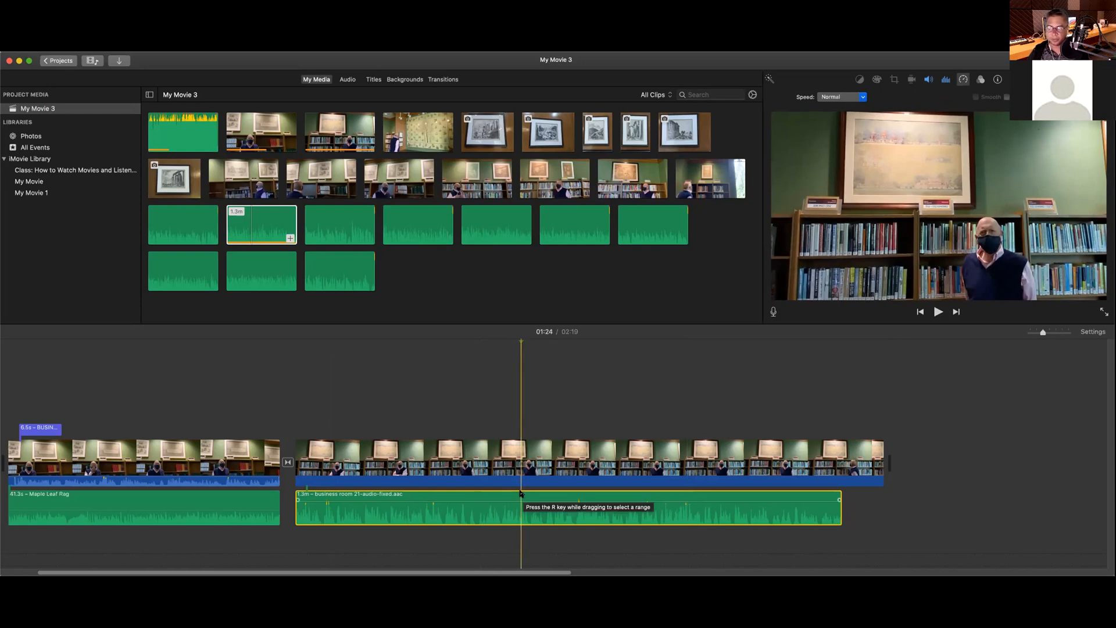
{"action": "left_click", "coordinate": [860, 97]}
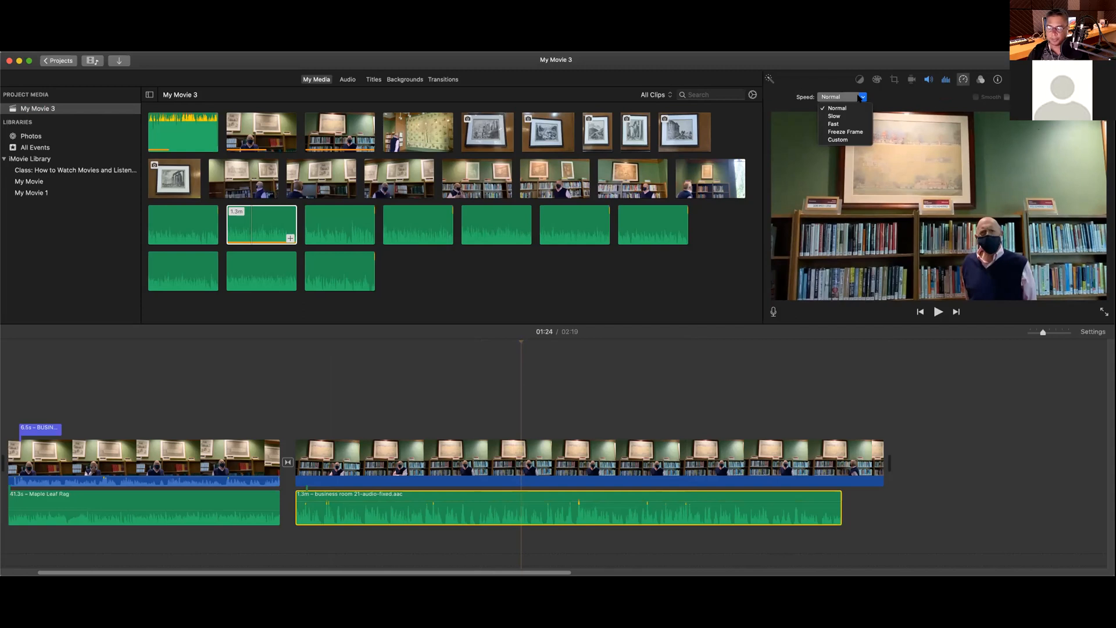
{"action": "left_click", "coordinate": [849, 124]}
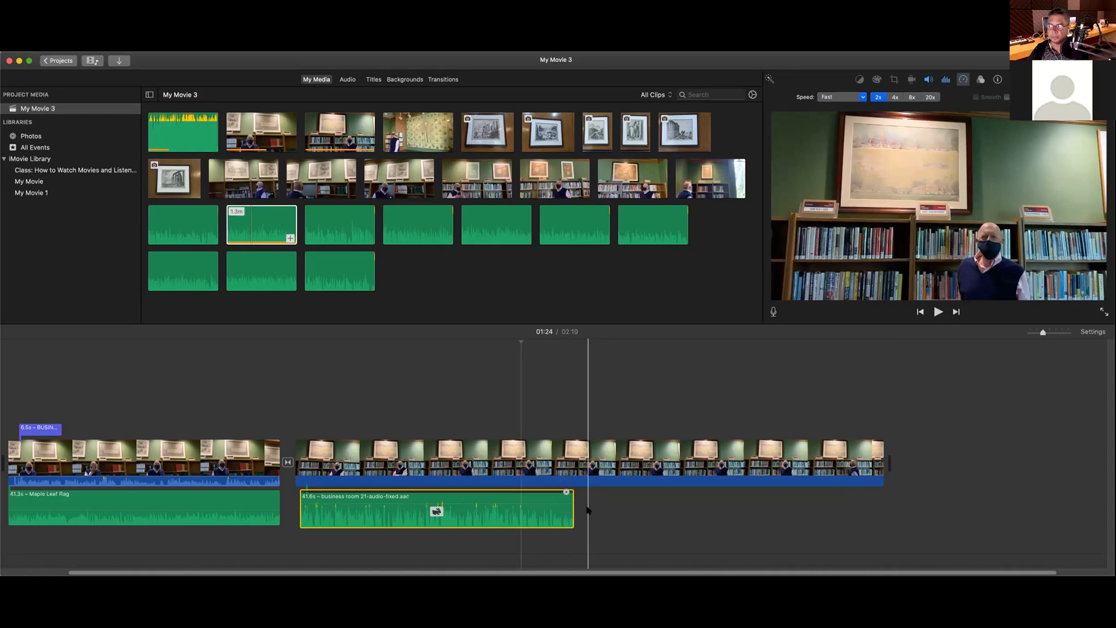
{"action": "left_click", "coordinate": [299, 346]}
{"action": "key", "text": "space"}
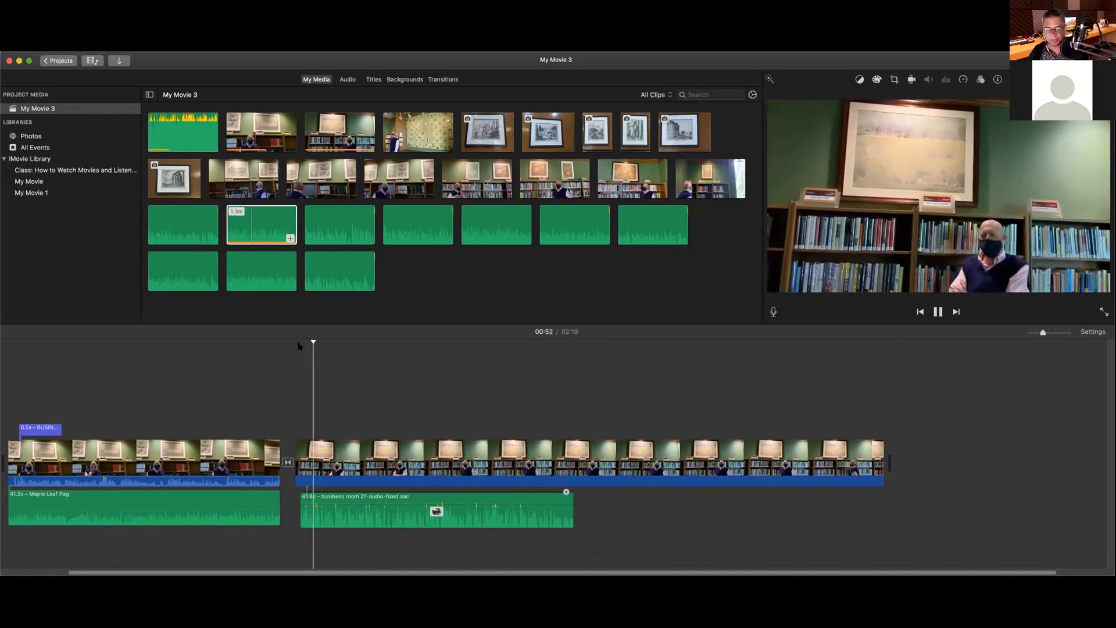
{"action": "key", "text": "space"}
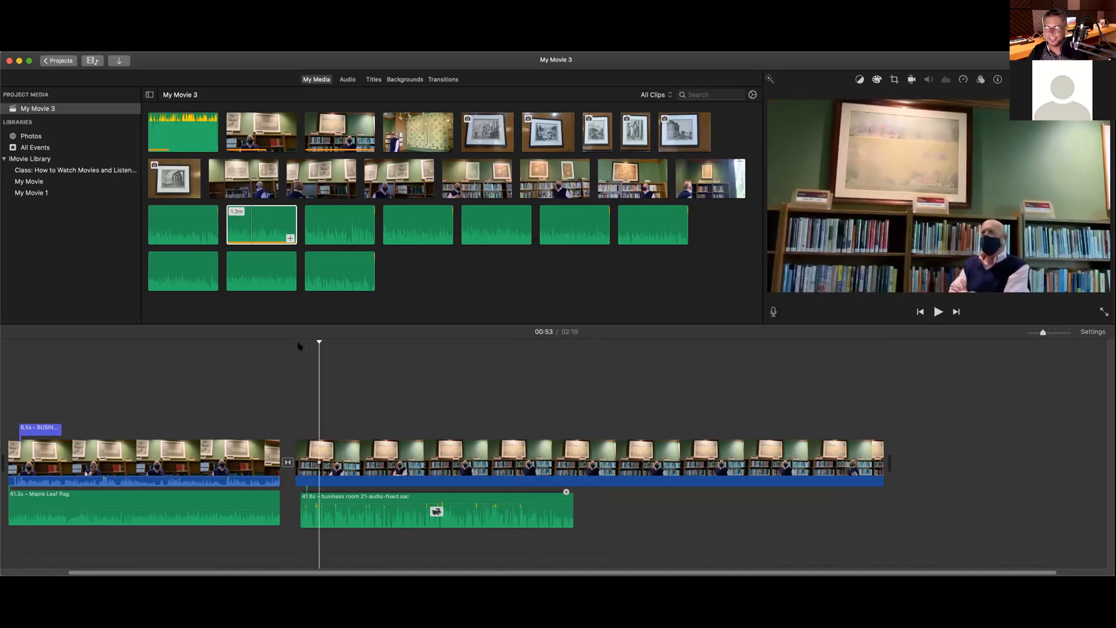
{"action": "left_click", "coordinate": [470, 498]}
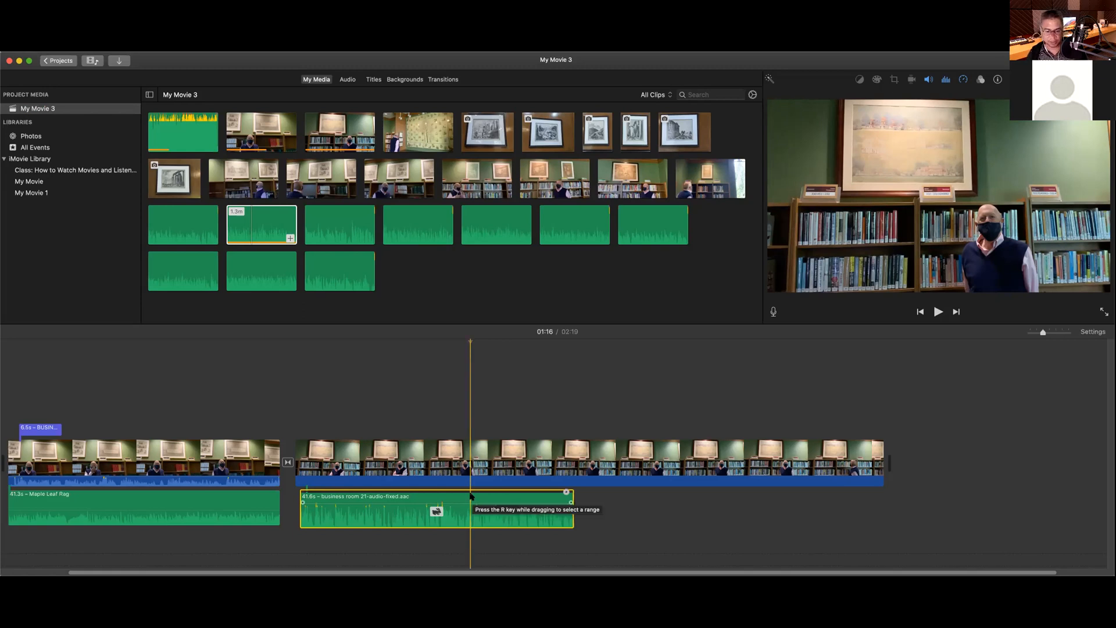
Step: Undo the 2x speed-up so the audio clip is back at Normal speed and 1.3m long
{"action": "key", "text": "super+z"}
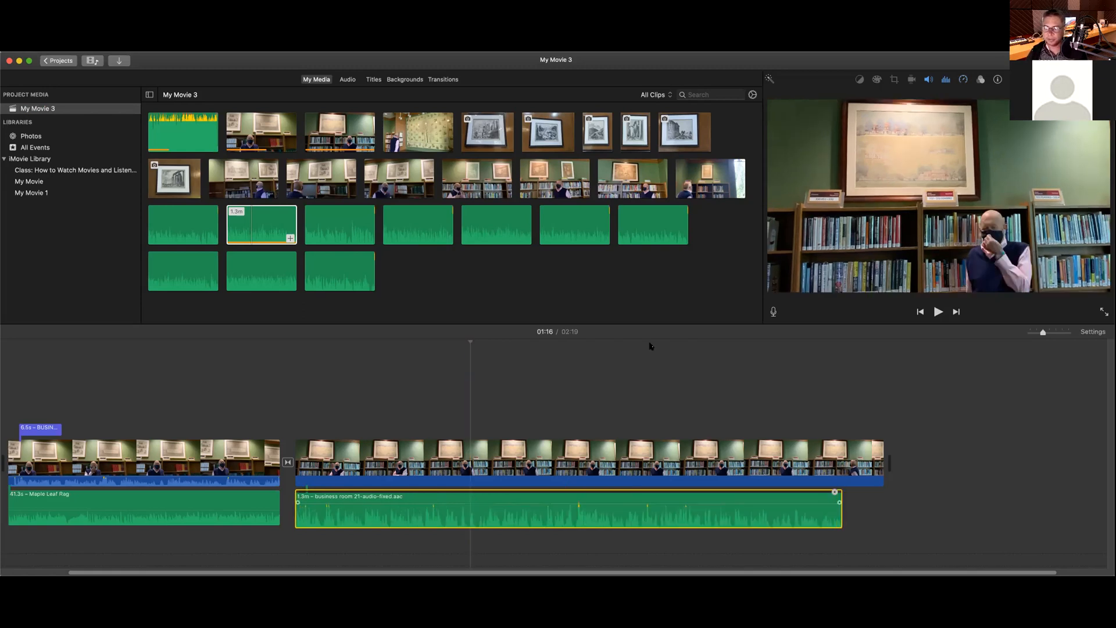
{"action": "left_click", "coordinate": [963, 80]}
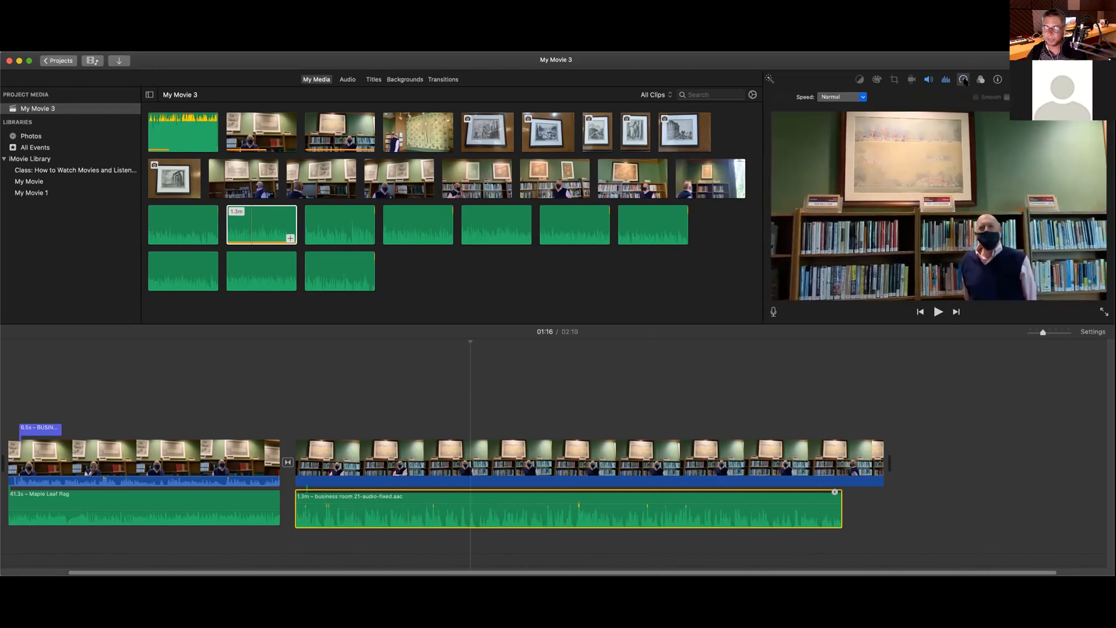
{"action": "left_click", "coordinate": [862, 98]}
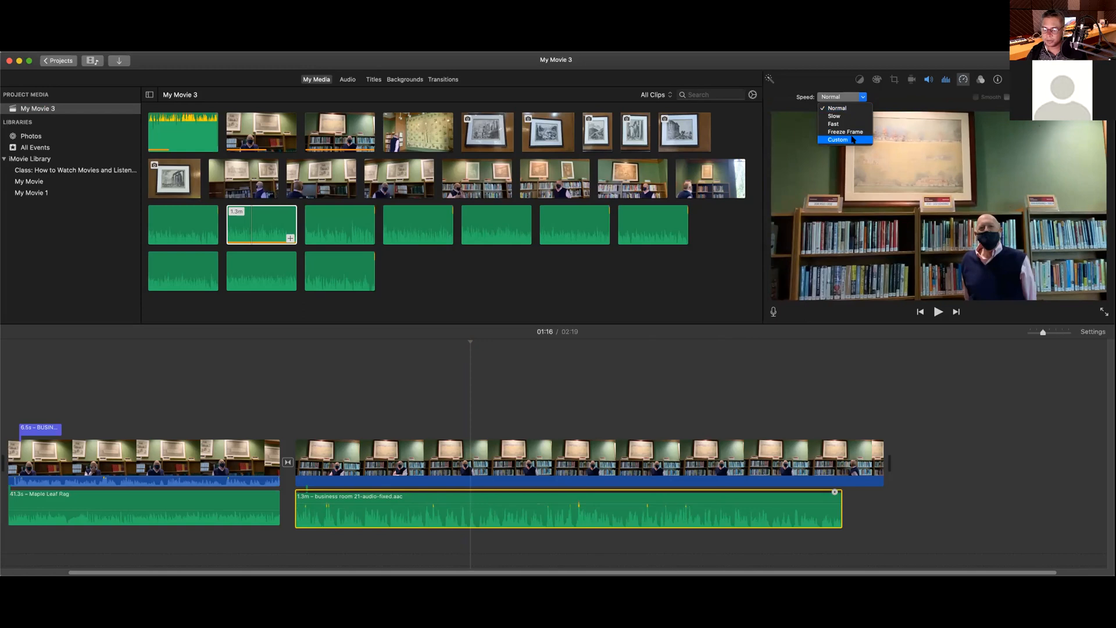
{"action": "left_click", "coordinate": [997, 100]}
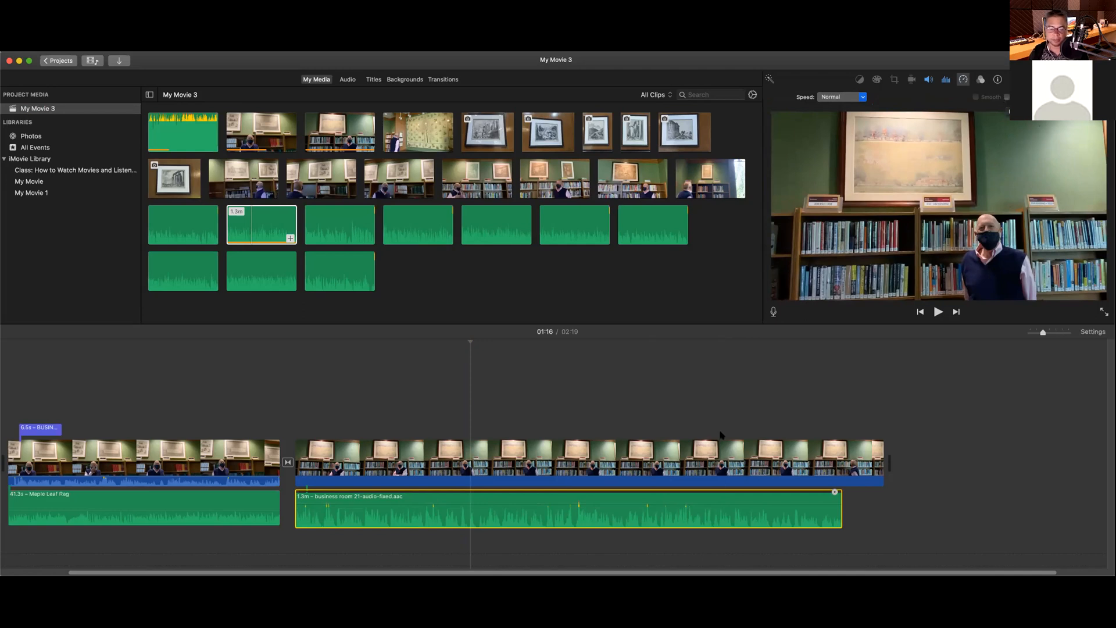
{"action": "scroll", "coordinate": [501, 394], "scroll_direction": "left", "scroll_amount": 2}
{"action": "scroll", "coordinate": [502, 394], "scroll_direction": "left", "scroll_amount": 1}
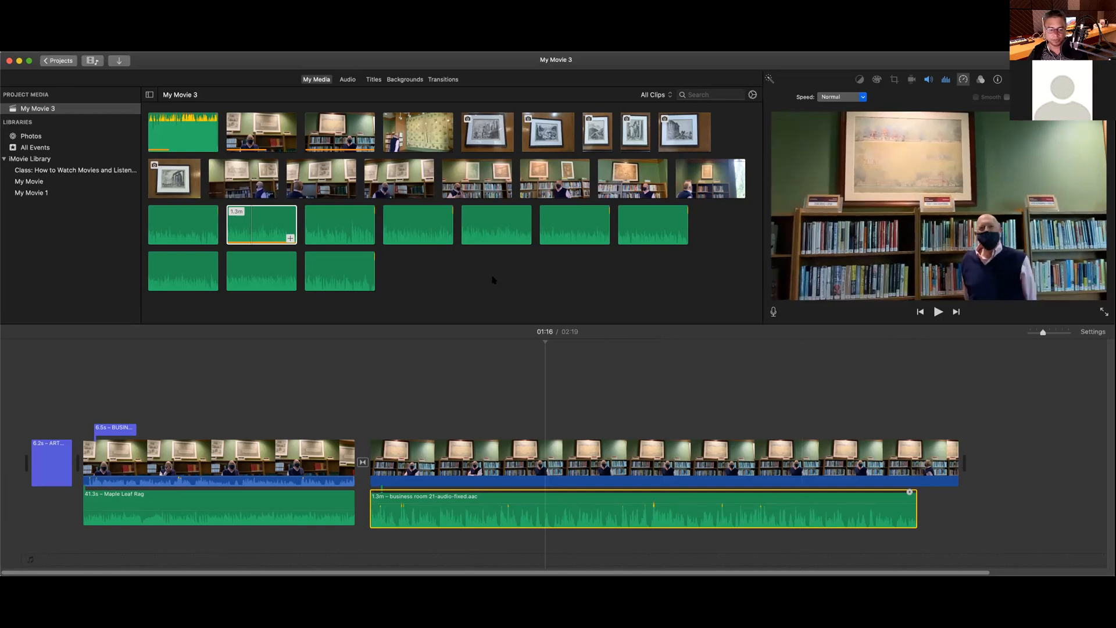
Step: Connect the framed-print photo above the second interview clip near 01:13 and extend its length
{"action": "left_click", "coordinate": [492, 135]}
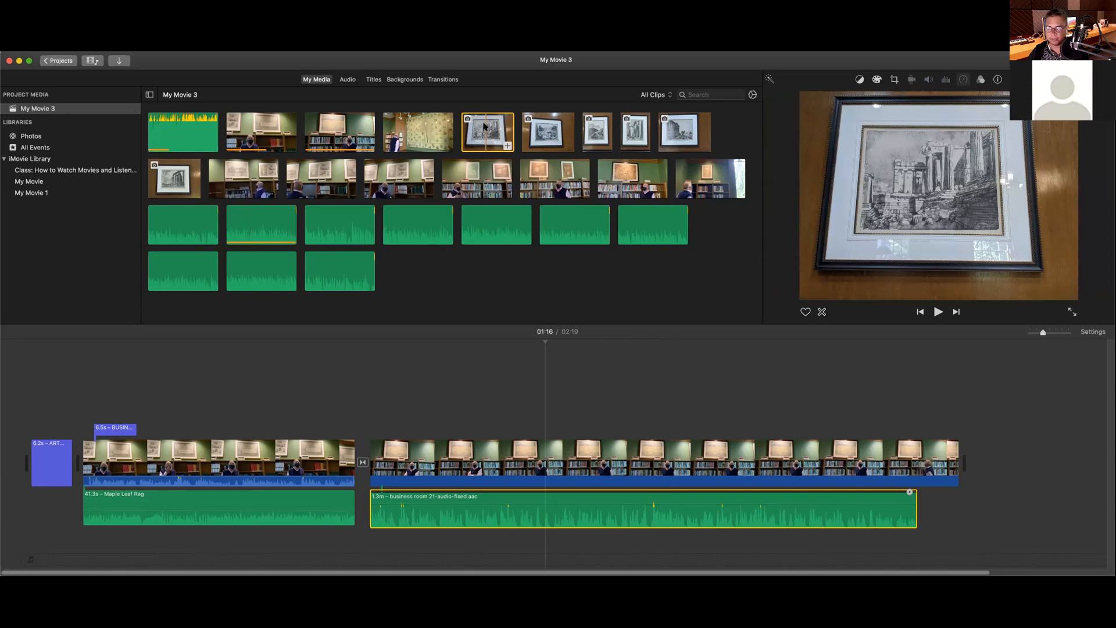
{"action": "left_click_drag", "start_coordinate": [489, 163], "coordinate": [522, 417]}
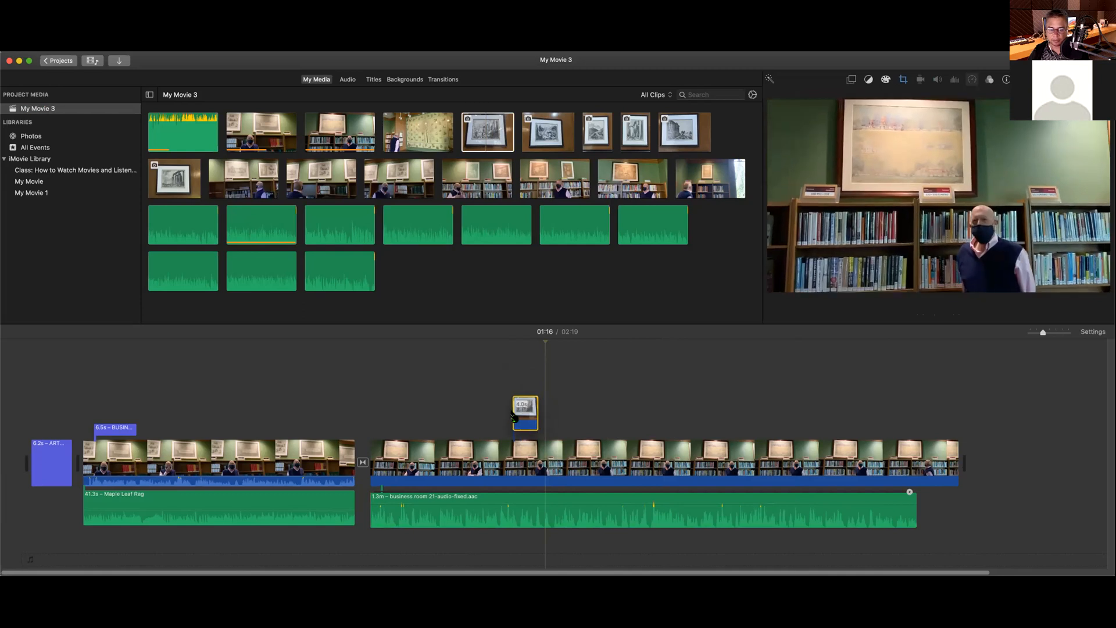
{"action": "left_click", "coordinate": [525, 417]}
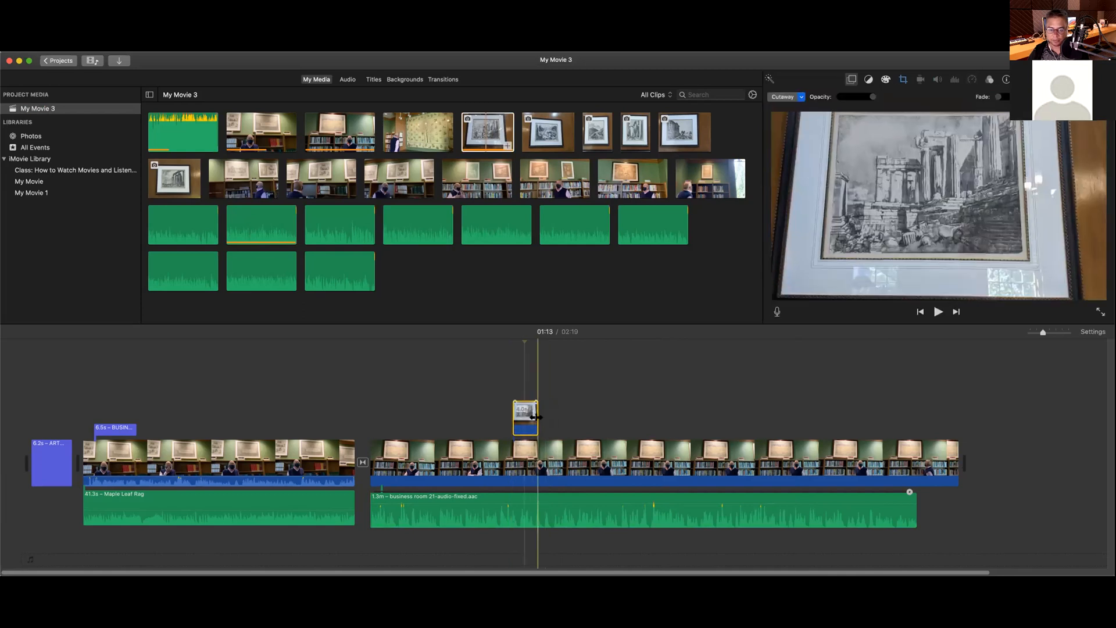
{"action": "left_click_drag", "start_coordinate": [535, 417], "coordinate": [575, 417]}
{"action": "left_click", "coordinate": [503, 350]}
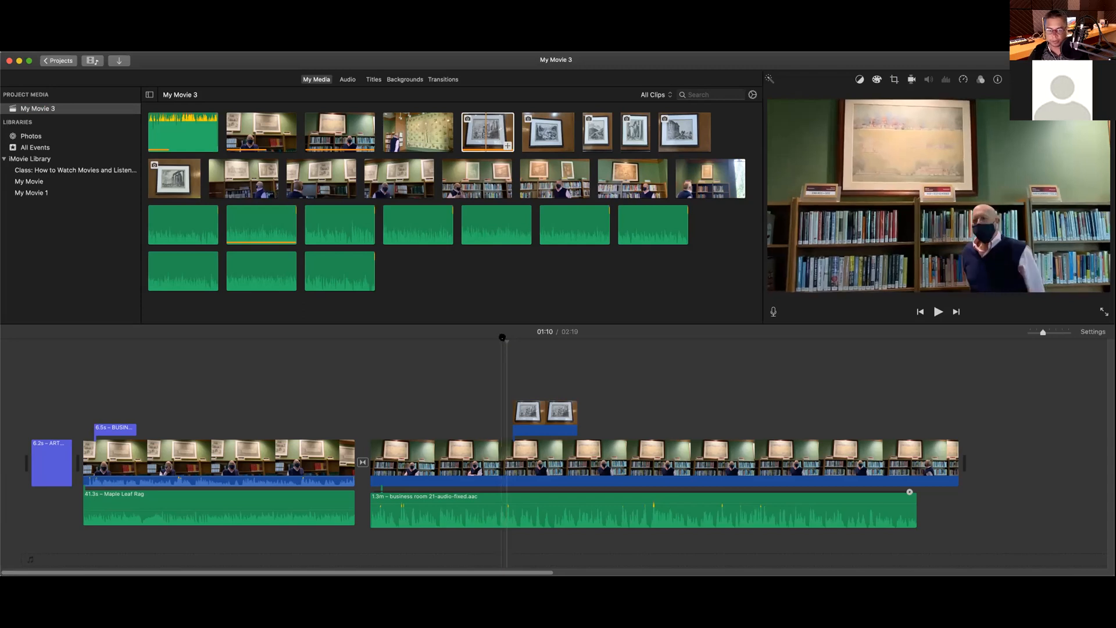
Step: Review playback, keep the framed-print overlay as a Cutaway, and show its Ken Burns crop options
{"action": "key", "text": "space"}
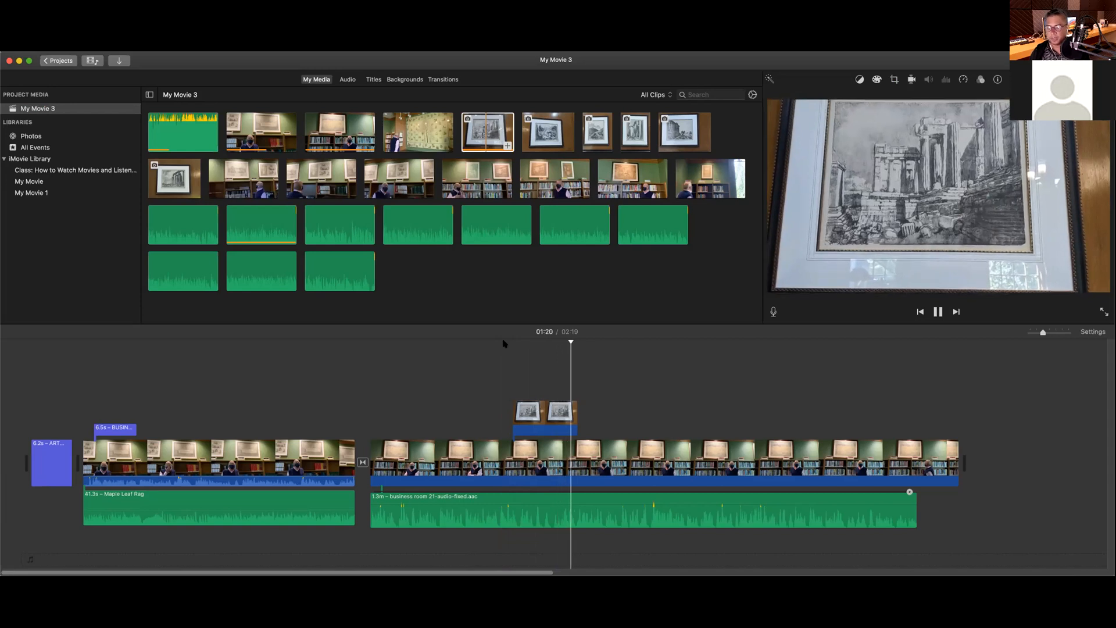
{"action": "key", "text": "space"}
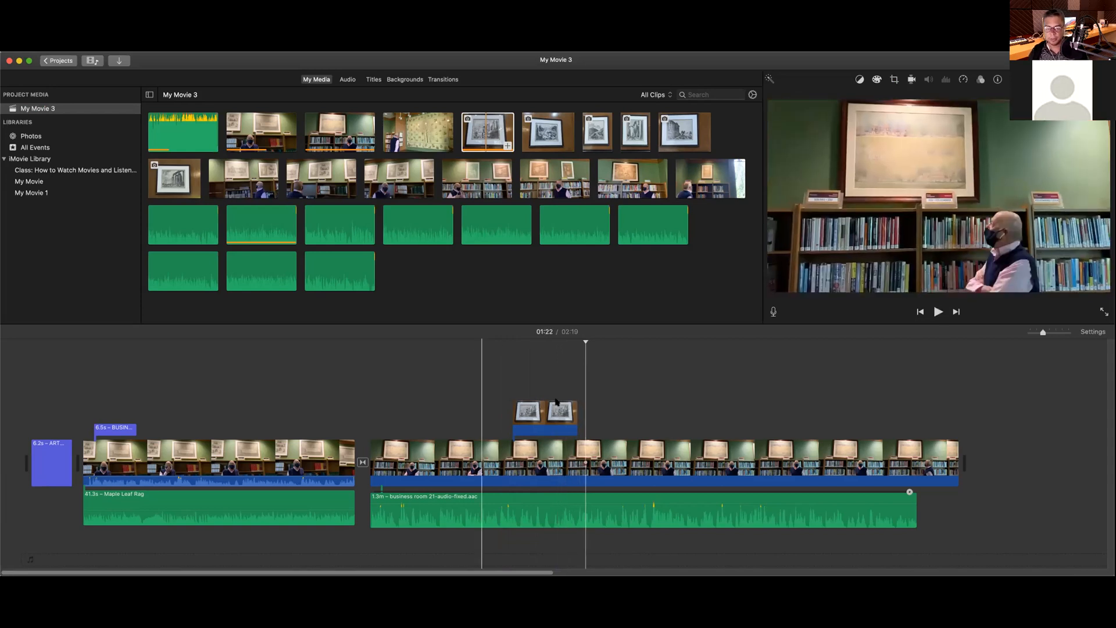
{"action": "left_click", "coordinate": [547, 420]}
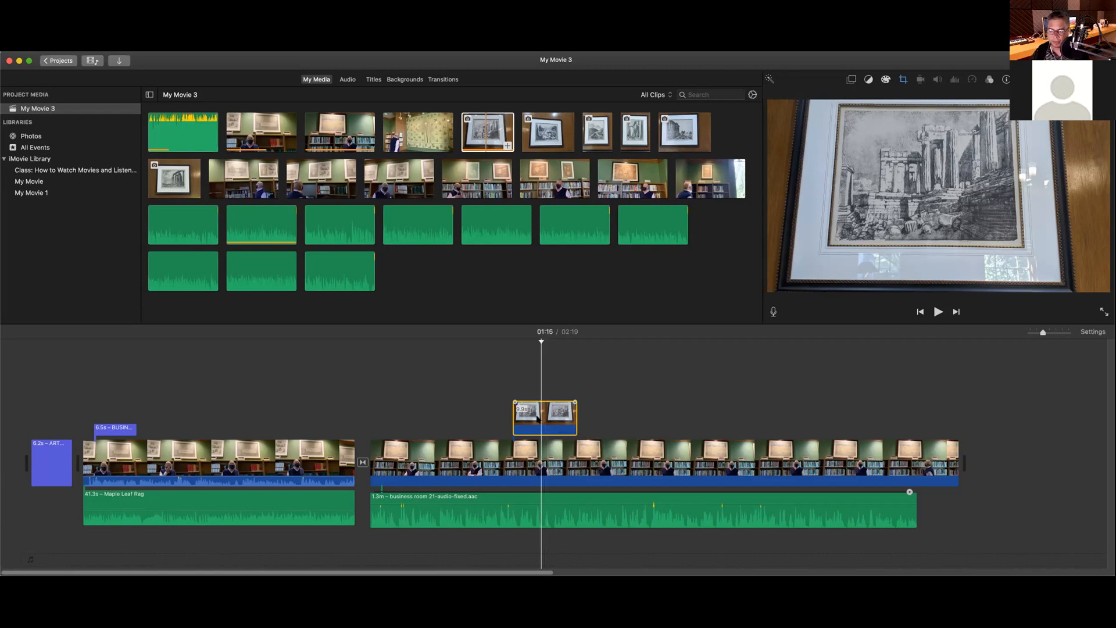
{"action": "left_click", "coordinate": [540, 422]}
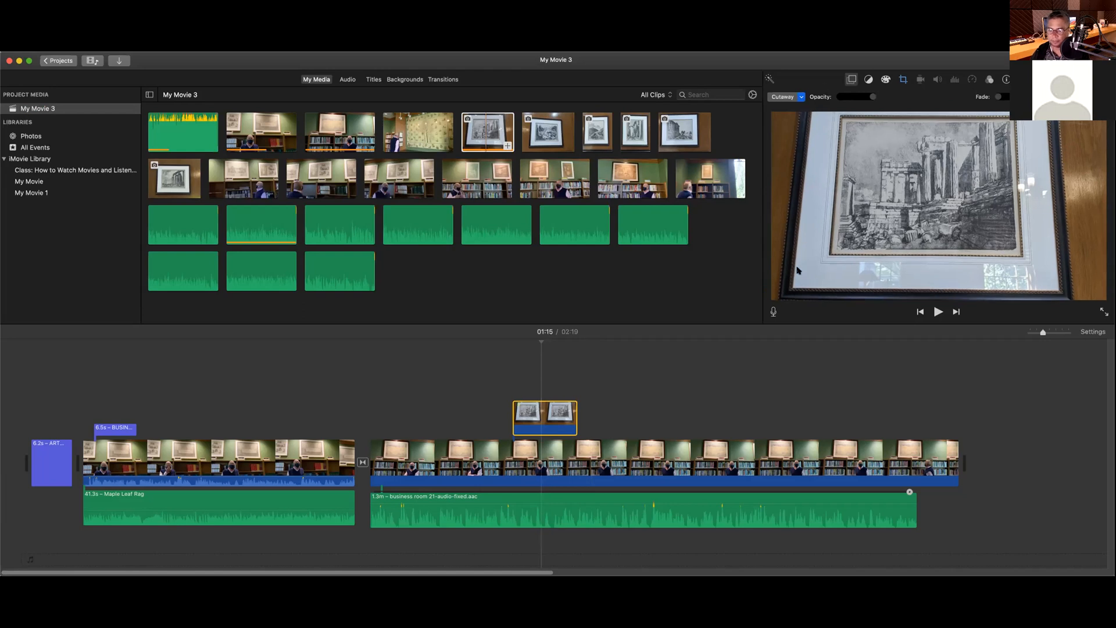
{"action": "left_click", "coordinate": [796, 99]}
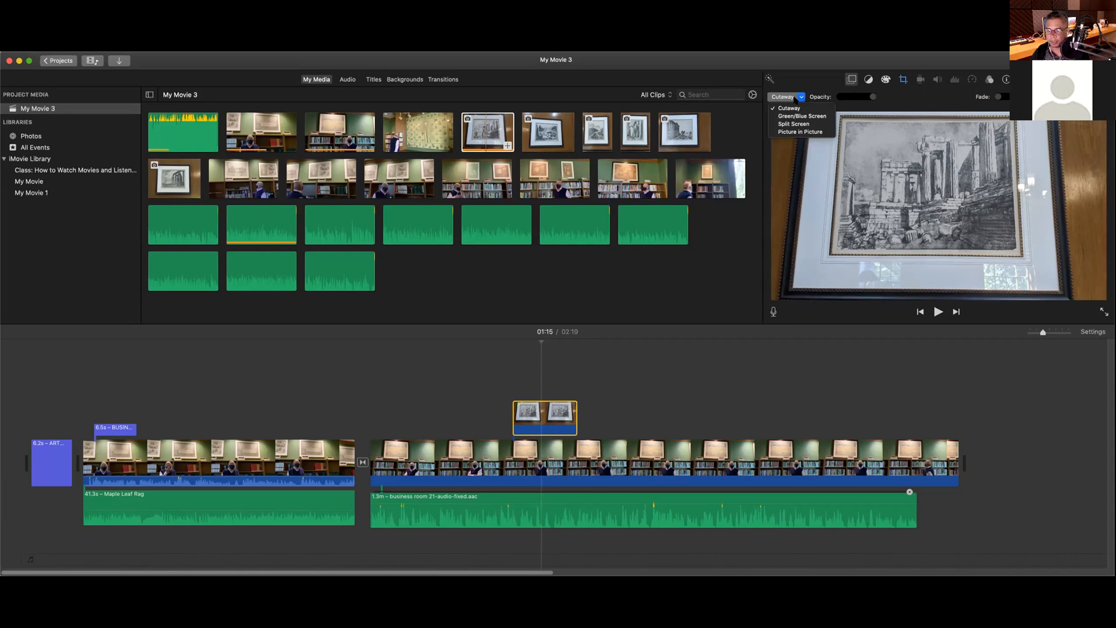
{"action": "left_click", "coordinate": [811, 80]}
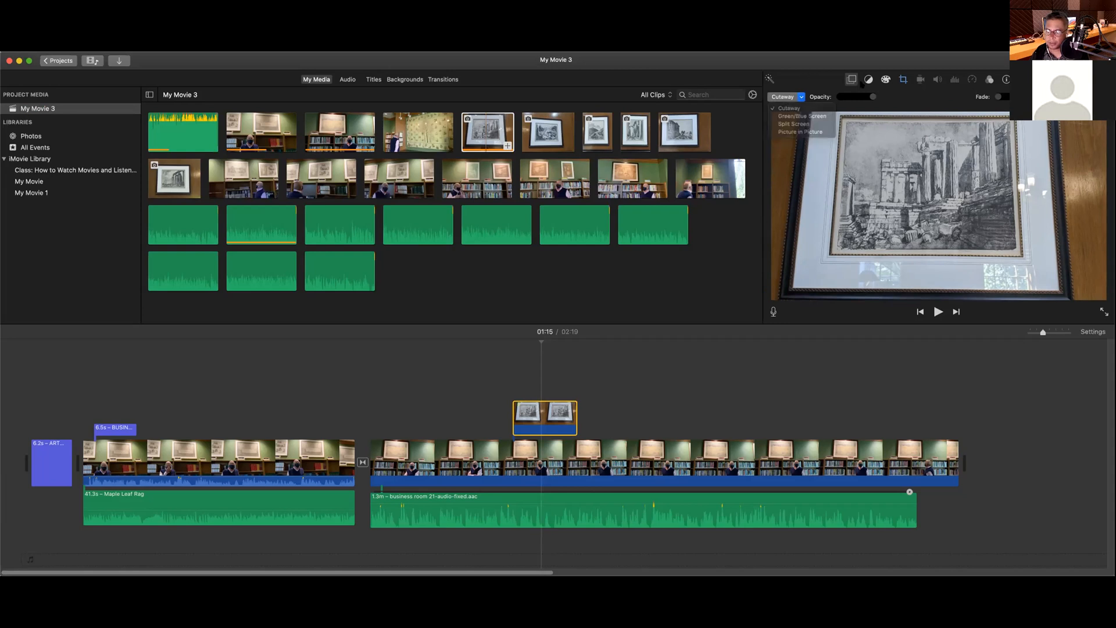
{"action": "left_click", "coordinate": [903, 80]}
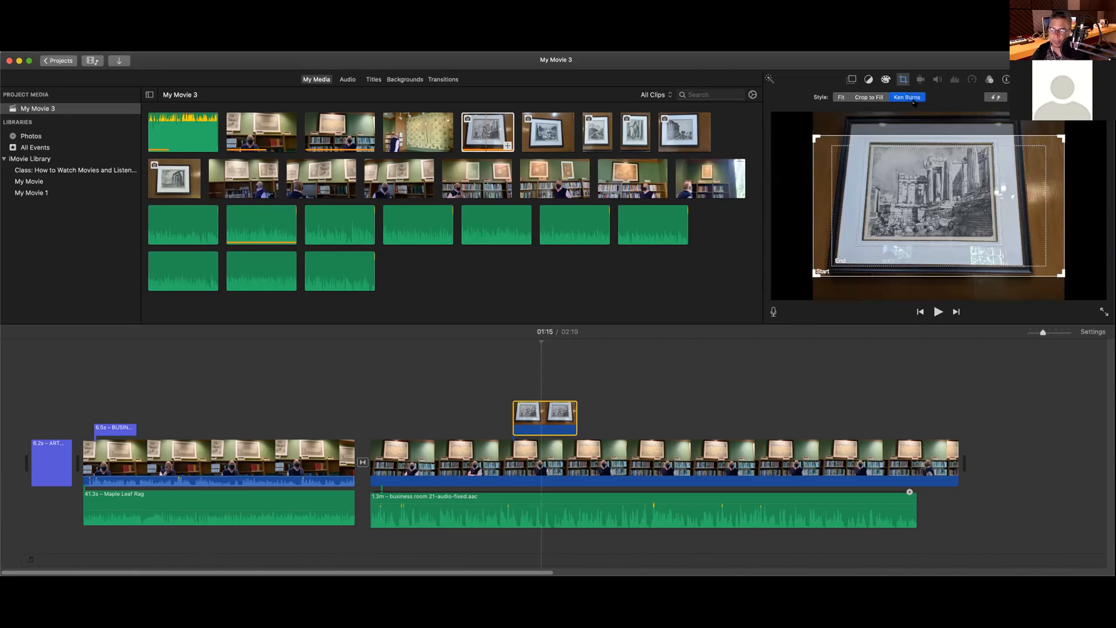
Step: Switch the framed-print cutaway's crop style from Ken Burns to Fit and review it in playback
{"action": "left_click", "coordinate": [837, 98]}
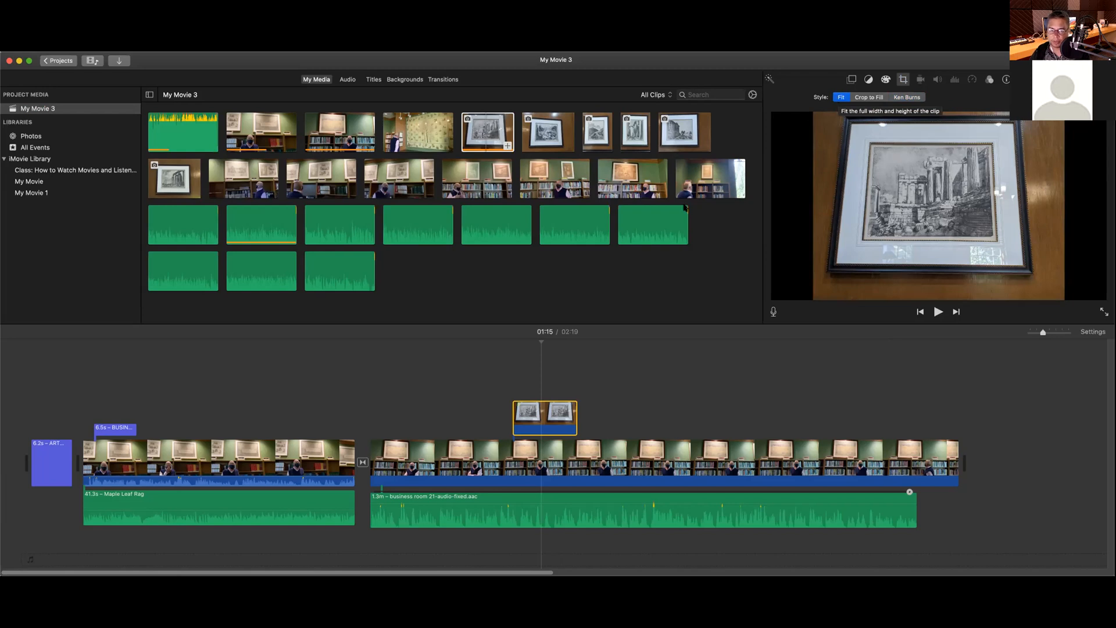
{"action": "key", "text": "space"}
{"action": "left_click", "coordinate": [513, 344]}
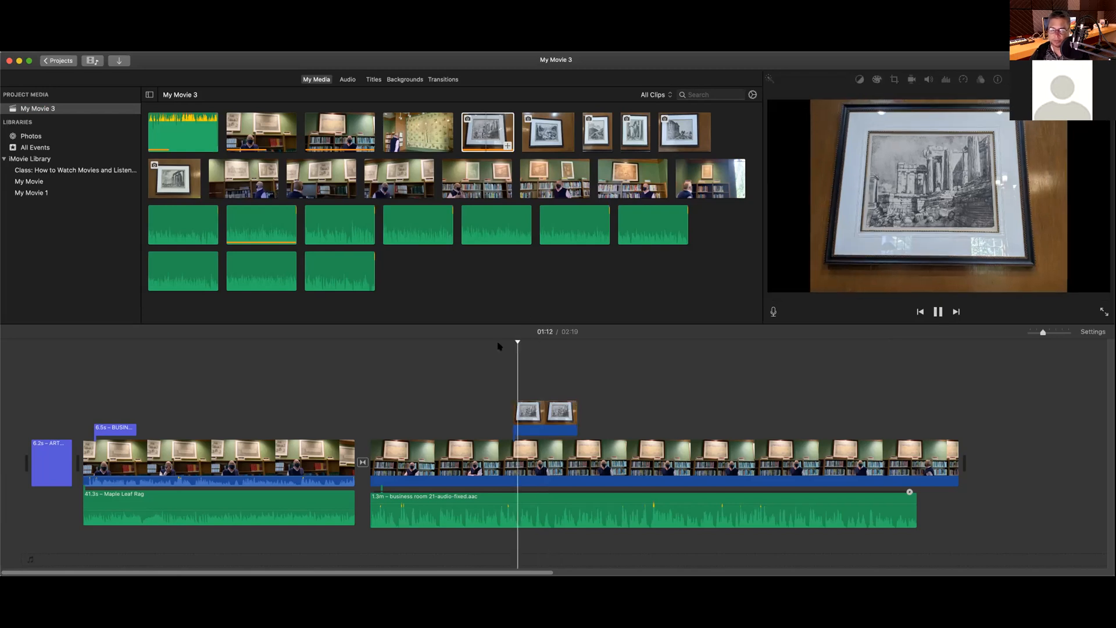
{"action": "left_click", "coordinate": [493, 345]}
{"action": "key", "text": "space"}
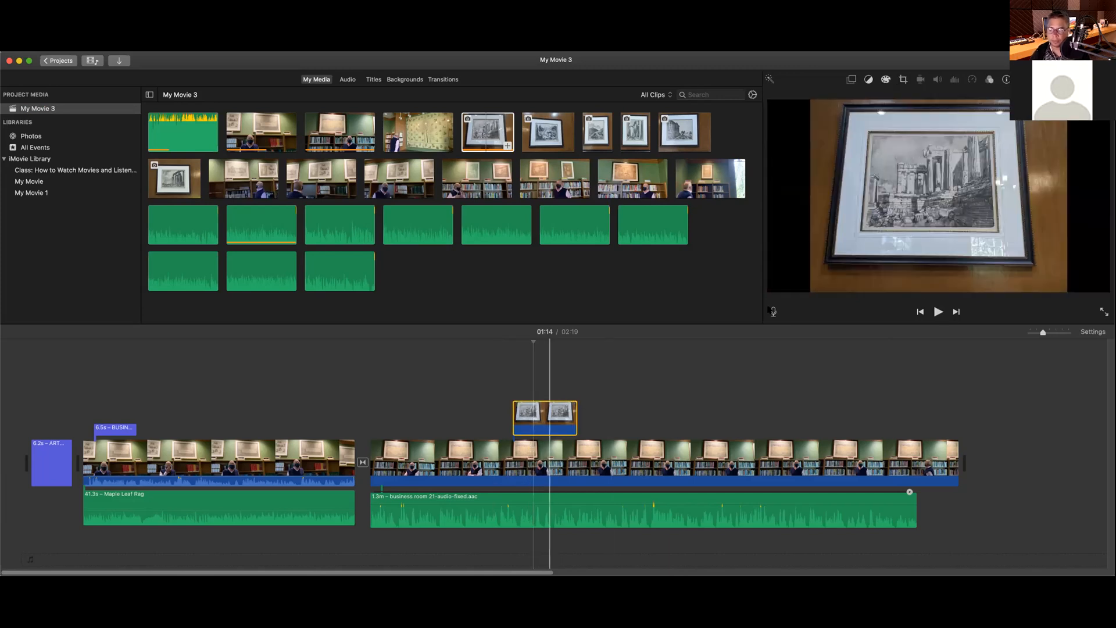
{"action": "left_click", "coordinate": [905, 81]}
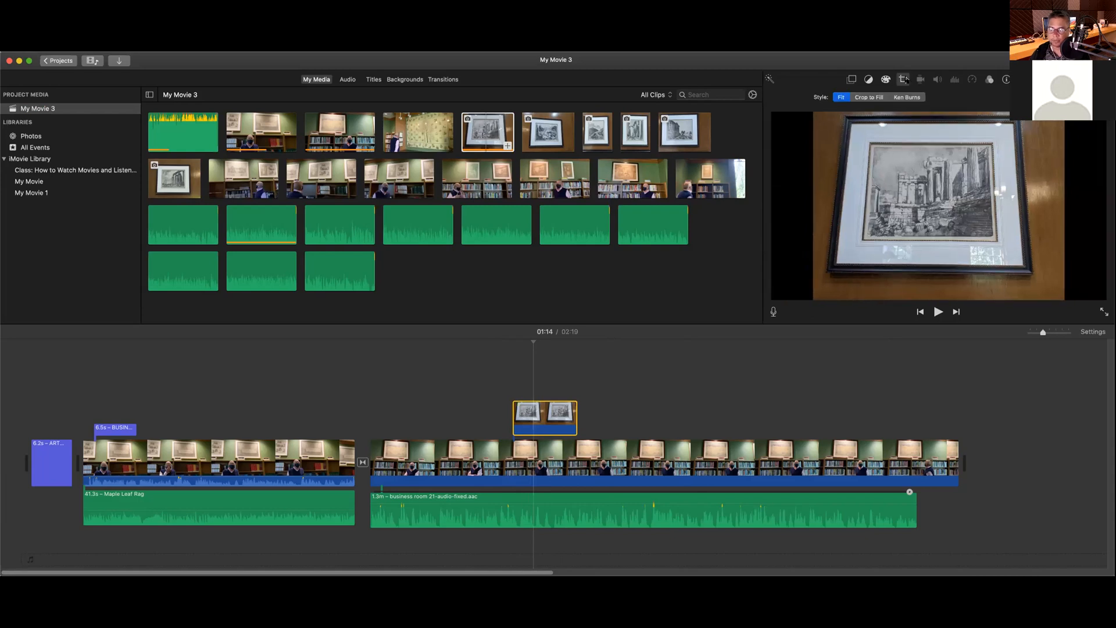
Step: Apply Crop to Fill to the framed-print photo, adjust the crop rectangle, and review playback
{"action": "left_click", "coordinate": [867, 98]}
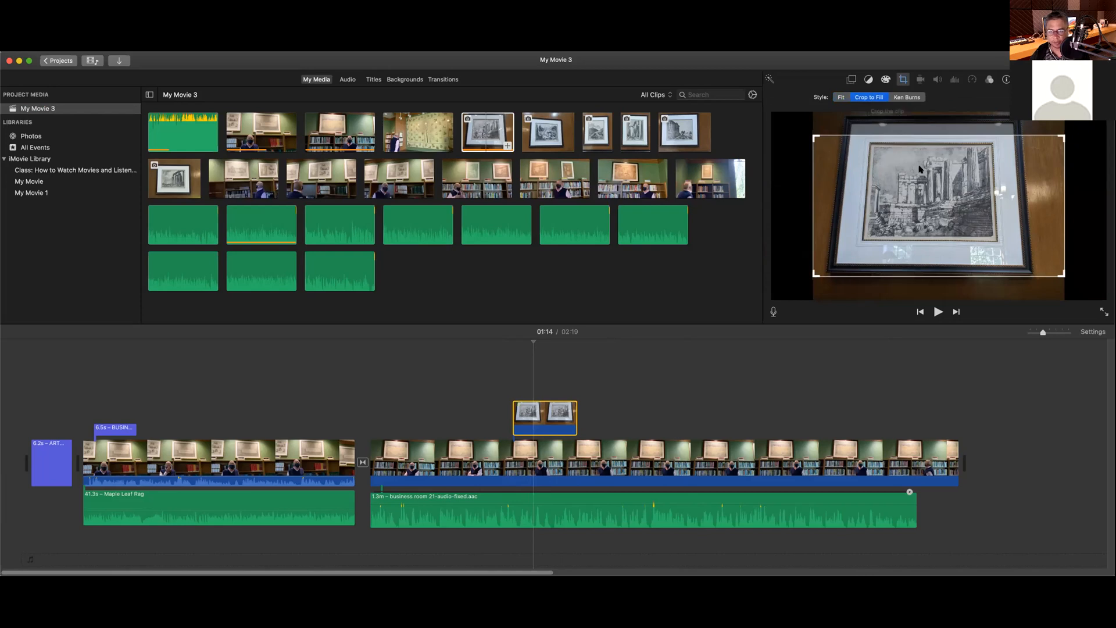
{"action": "left_click_drag", "start_coordinate": [884, 172], "coordinate": [881, 155]}
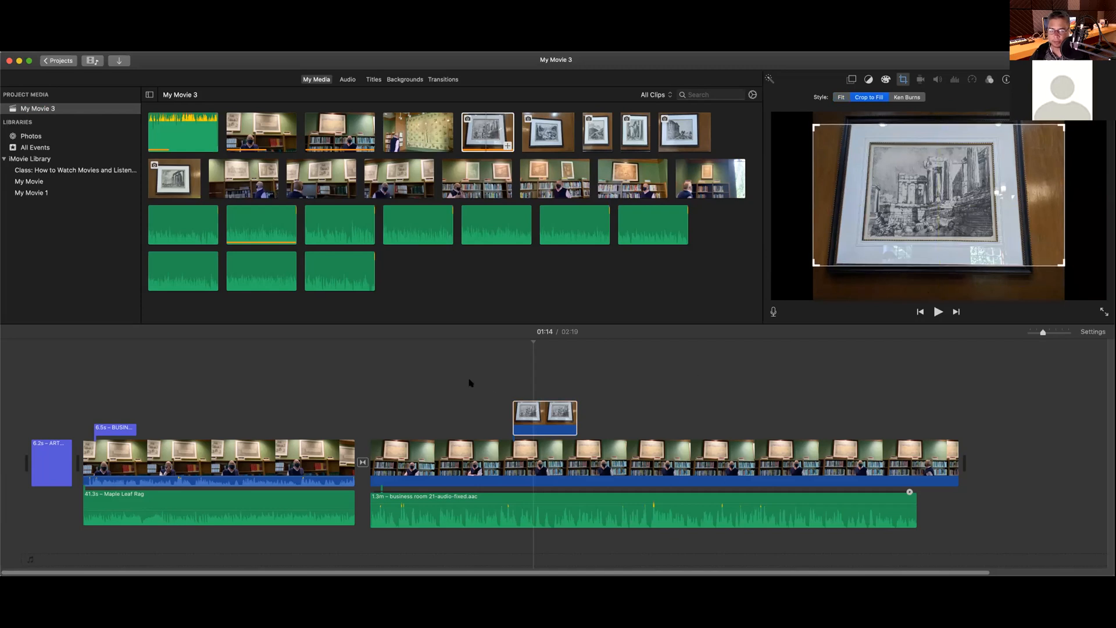
{"action": "left_click", "coordinate": [504, 345]}
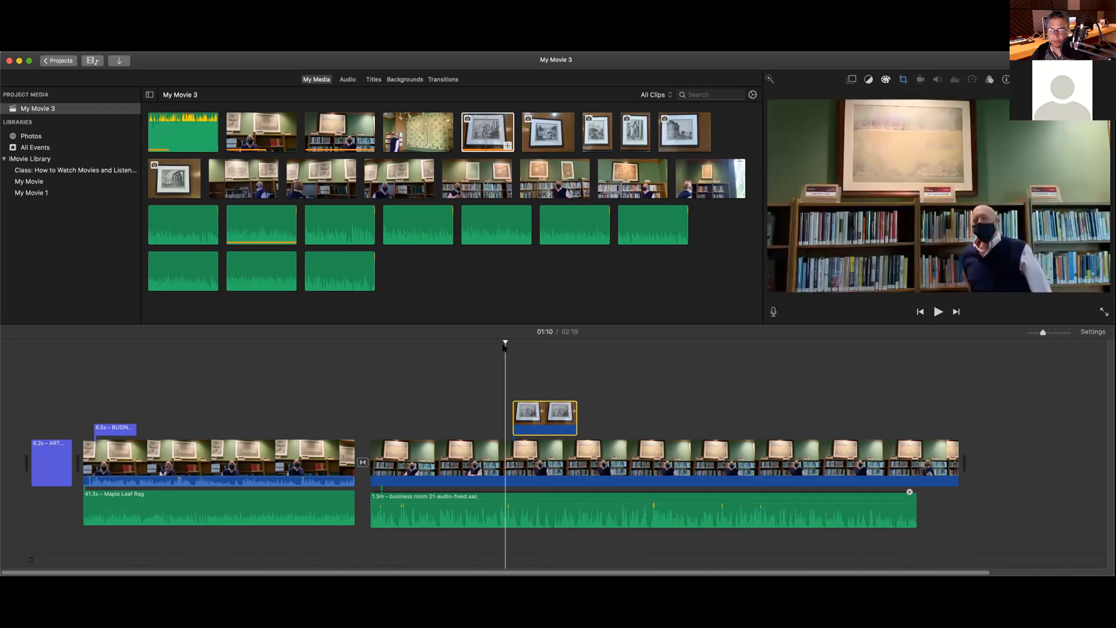
{"action": "key", "text": "space"}
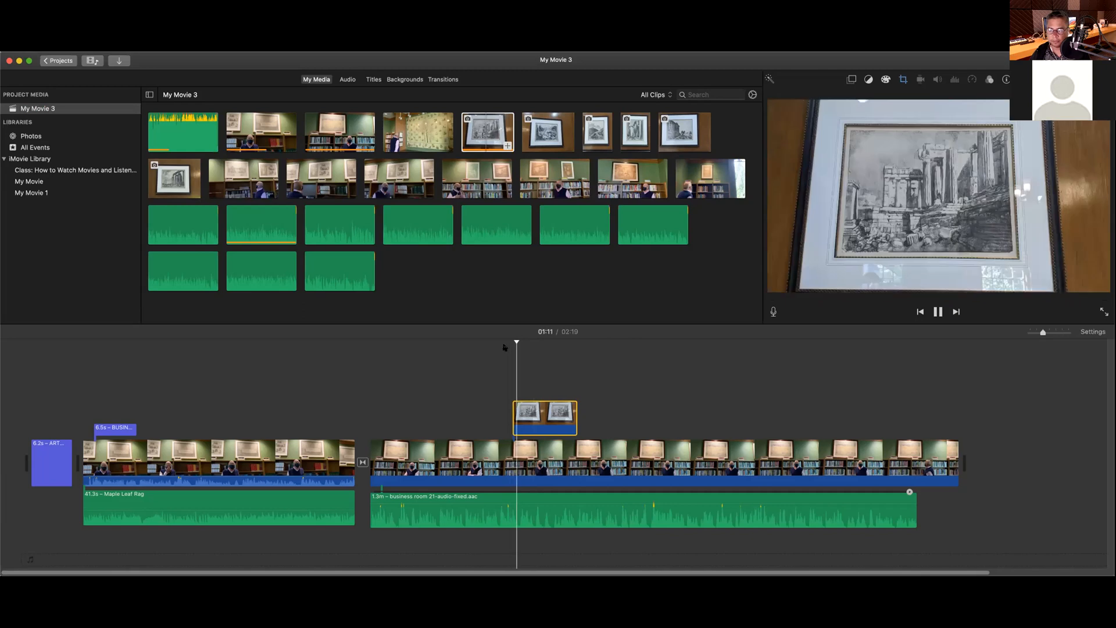
{"action": "key", "text": "space"}
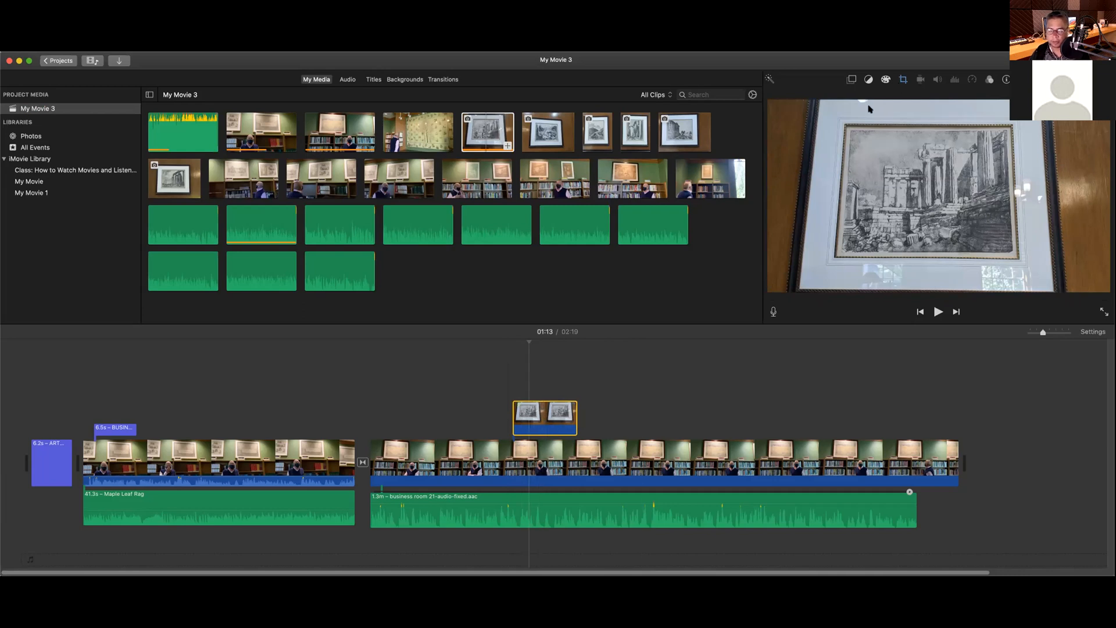
{"action": "left_click", "coordinate": [555, 418]}
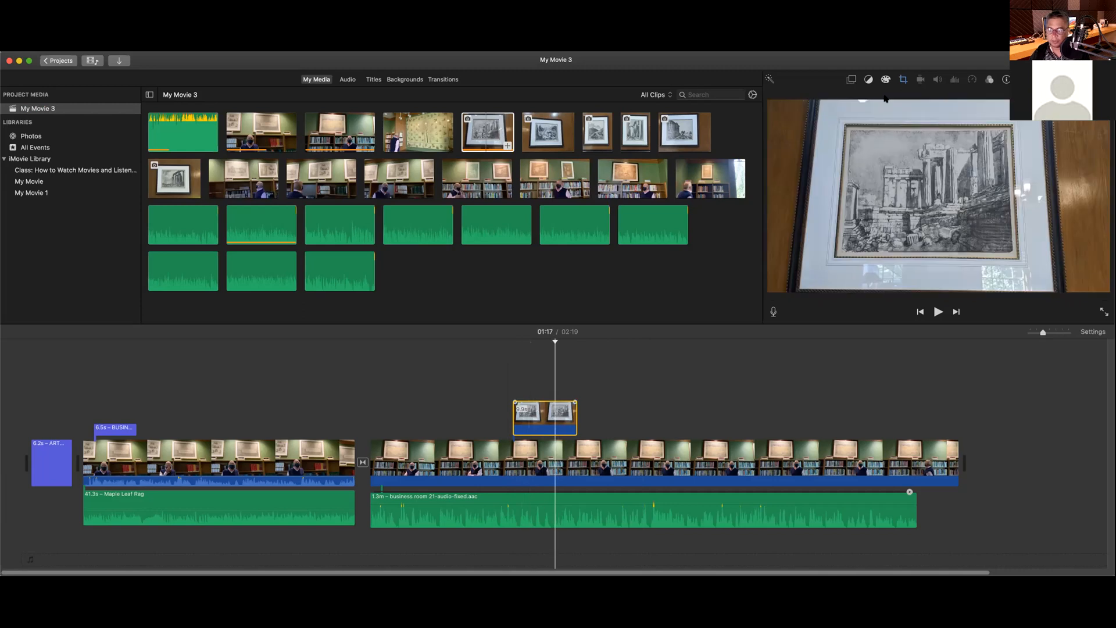
{"action": "left_click", "coordinate": [852, 81]}
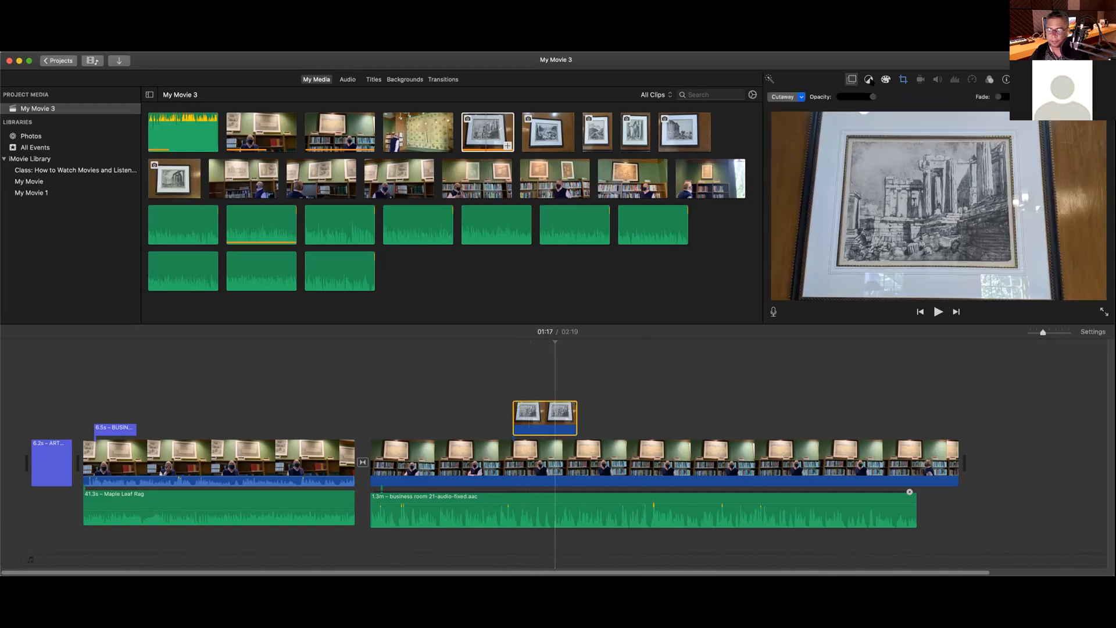
Step: Show the overlay style options for the framed-print Cutaway clip
{"action": "left_click", "coordinate": [793, 97]}
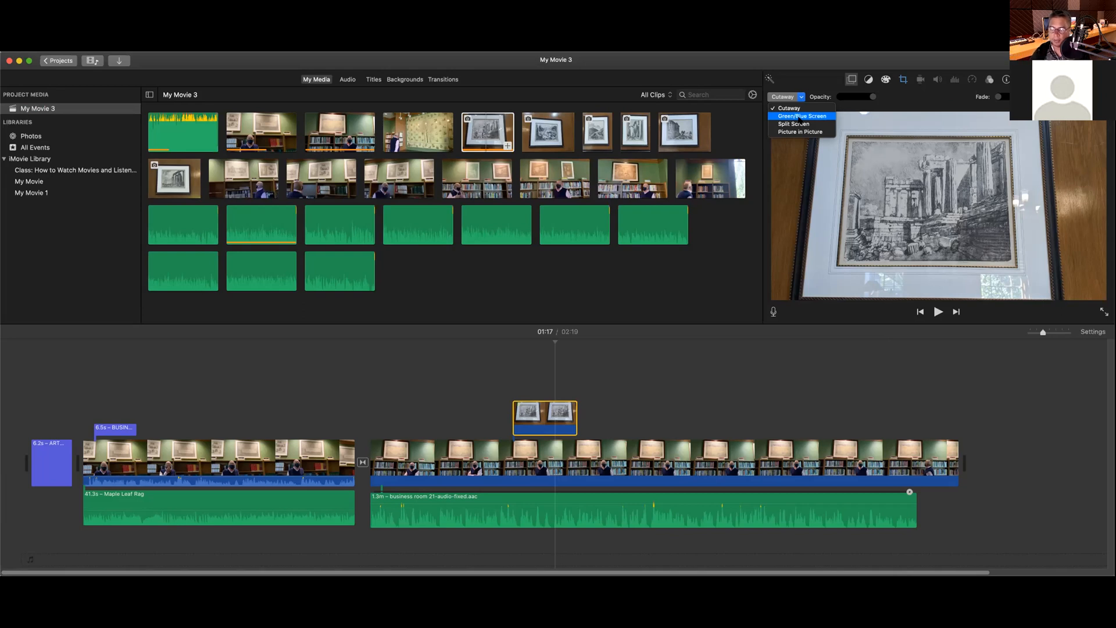
Step: Switch the framed-print cutaway to a Split Screen overlay and preview it
{"action": "left_click", "coordinate": [801, 124]}
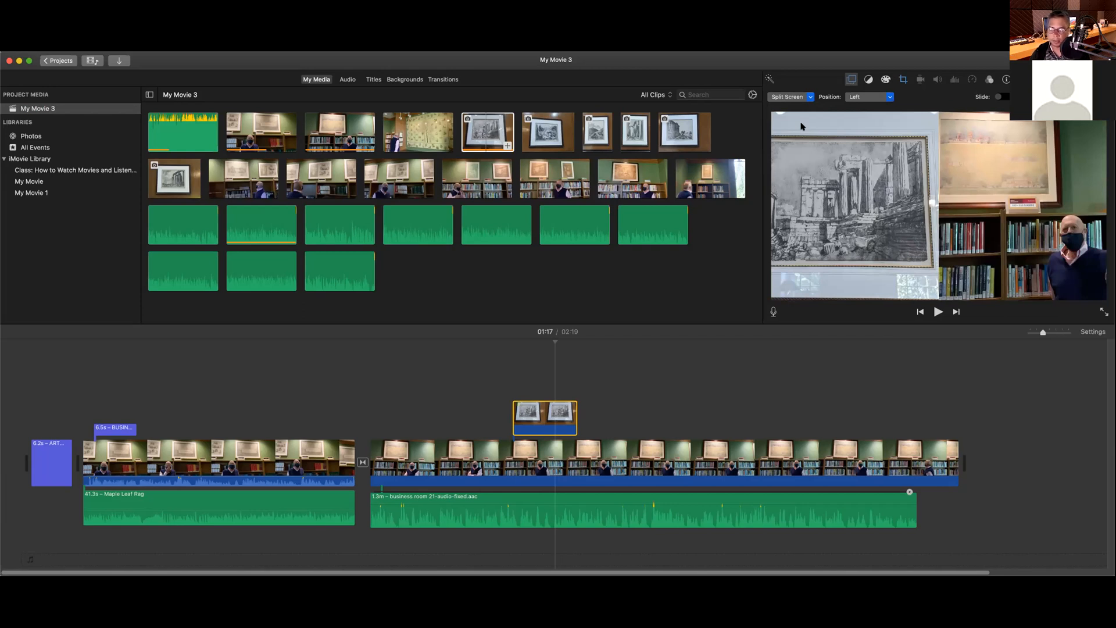
{"action": "left_click", "coordinate": [498, 345]}
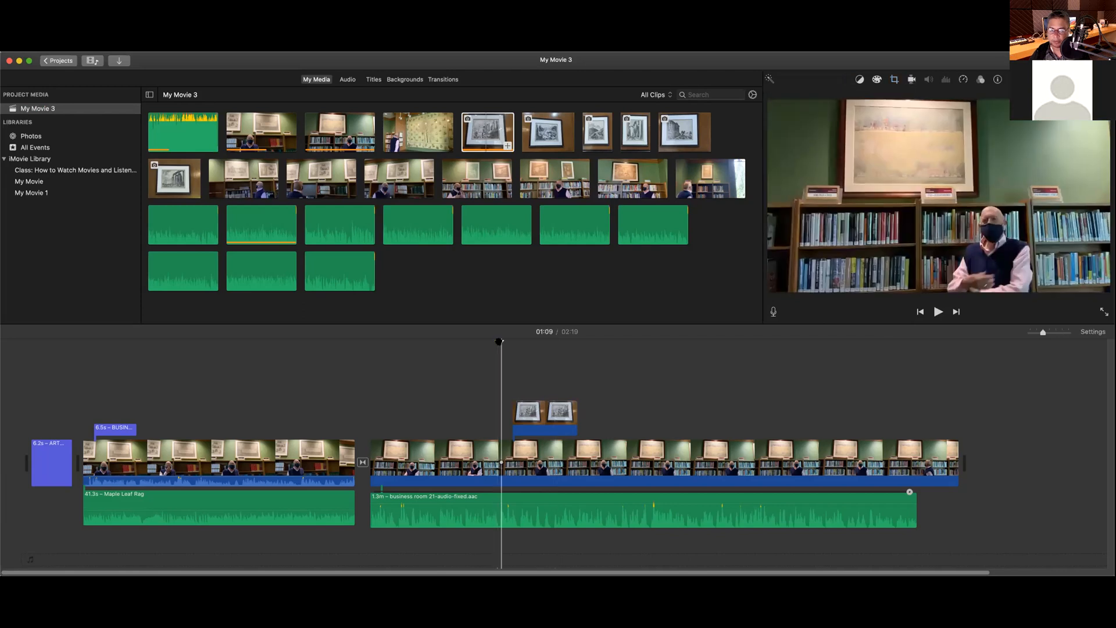
{"action": "key", "text": "space"}
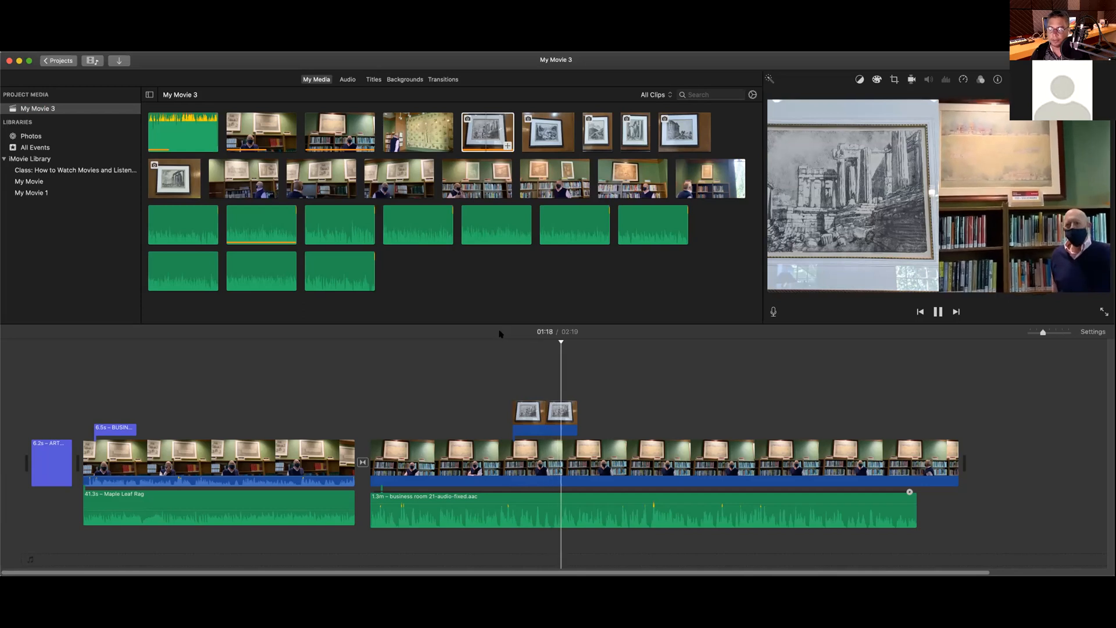
{"action": "key", "text": "space"}
Step: Reselect the cutaway and set the split-screen position to Right
{"action": "left_click", "coordinate": [543, 413]}
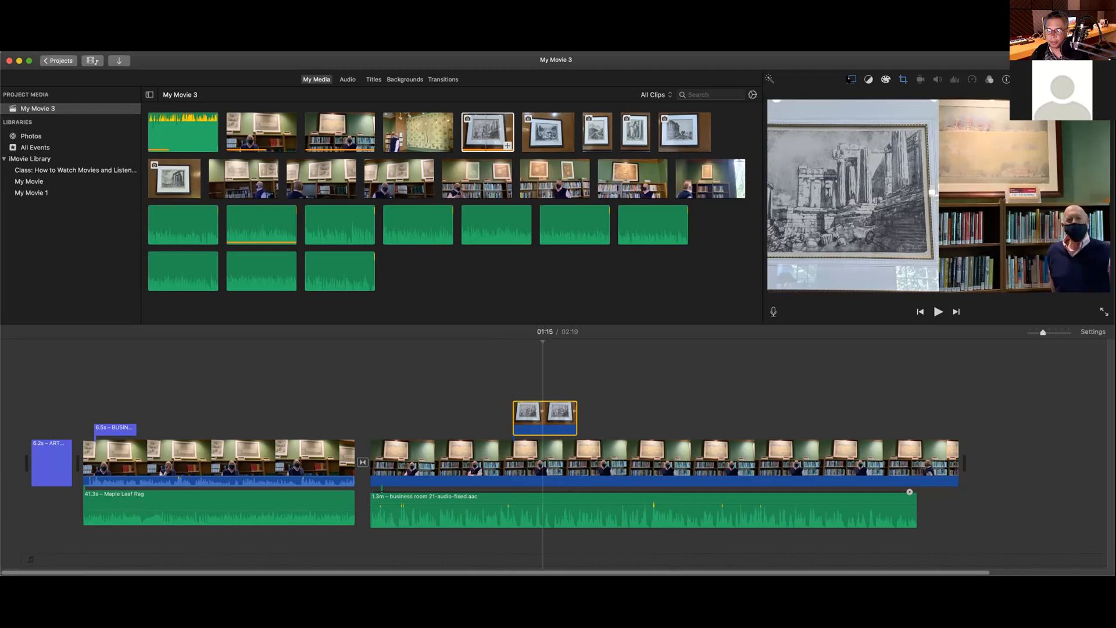
{"action": "left_click", "coordinate": [851, 81]}
{"action": "left_click", "coordinate": [802, 97]}
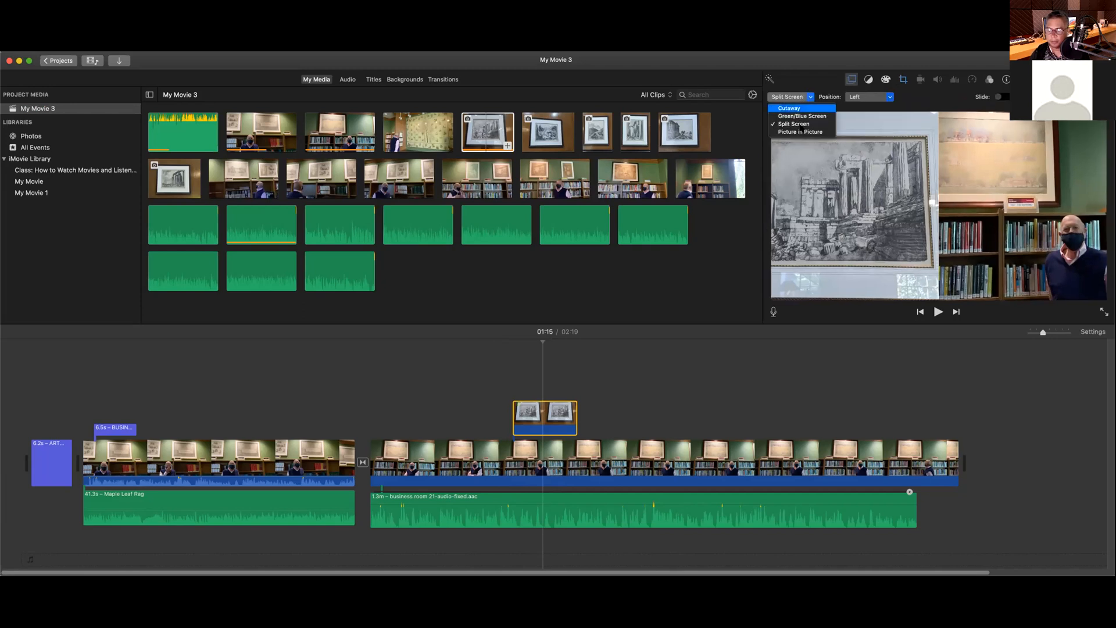
{"action": "left_click", "coordinate": [795, 124]}
{"action": "left_click", "coordinate": [869, 97]}
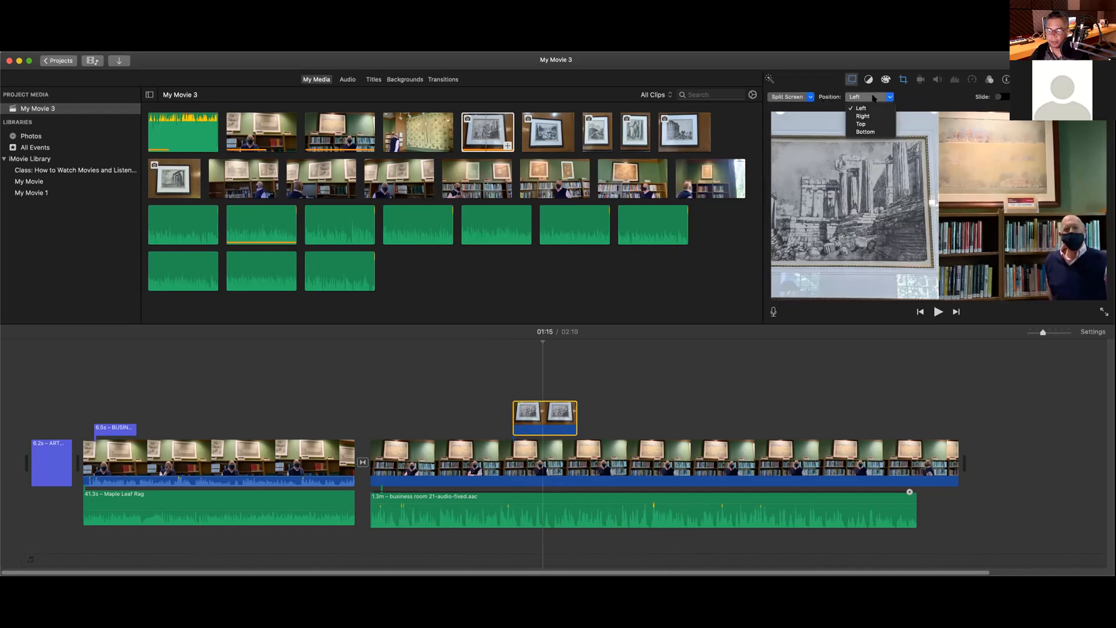
{"action": "left_click", "coordinate": [874, 115]}
Step: Try the Top and Bottom split-screen positions, then put the print back on the Left
{"action": "left_click", "coordinate": [883, 99]}
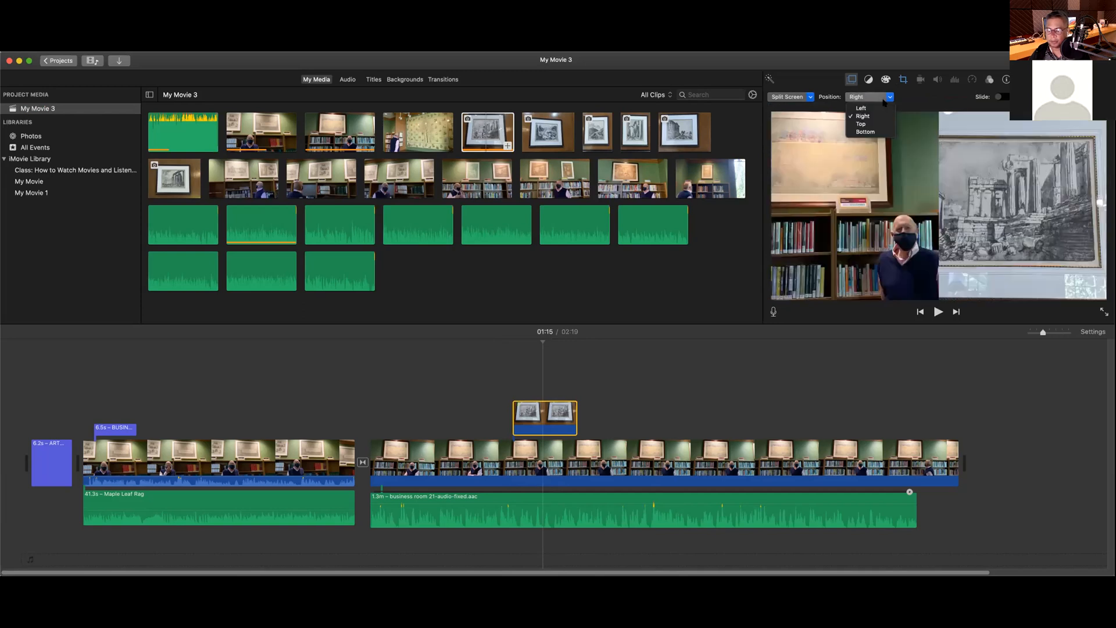
{"action": "left_click", "coordinate": [876, 124]}
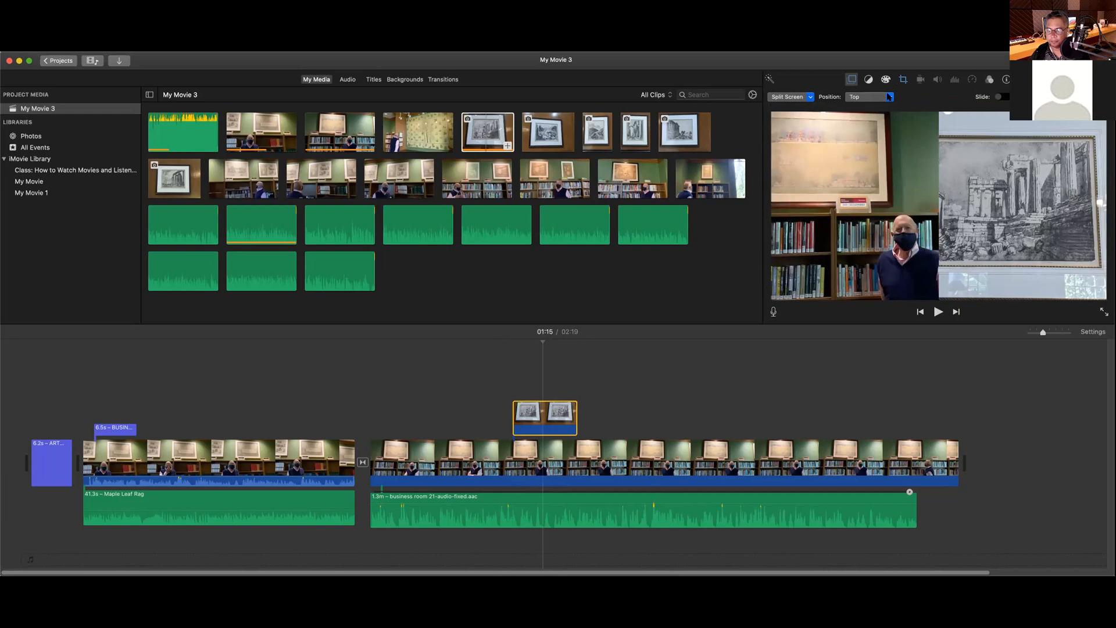
{"action": "left_click", "coordinate": [890, 97]}
{"action": "left_click", "coordinate": [875, 131]}
{"action": "left_click", "coordinate": [888, 97]}
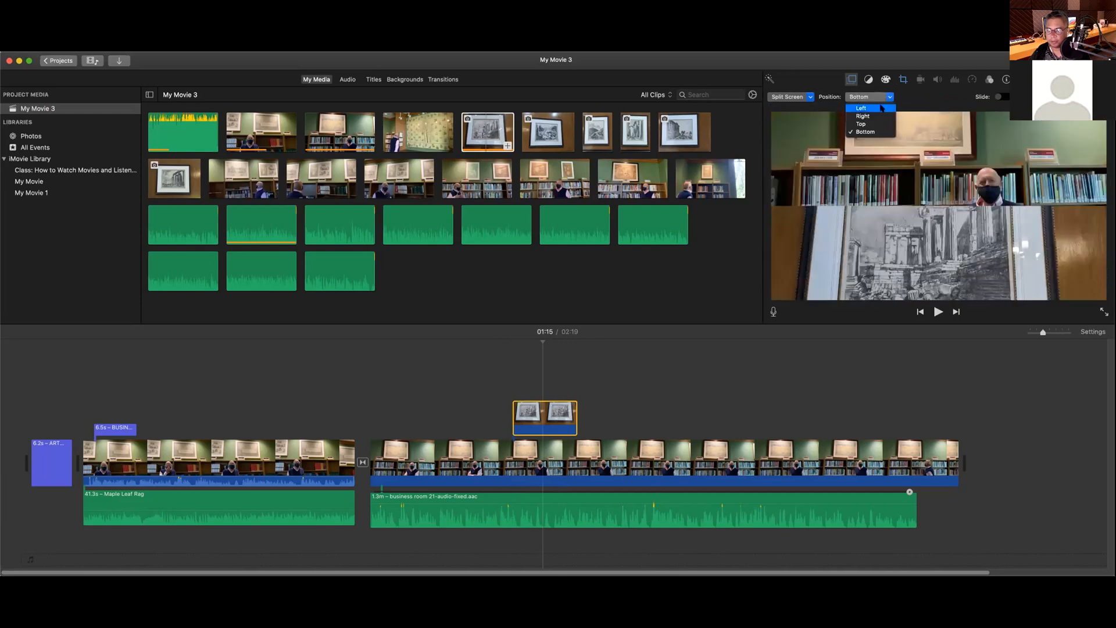
{"action": "left_click", "coordinate": [881, 108]}
{"action": "left_click", "coordinate": [810, 97]}
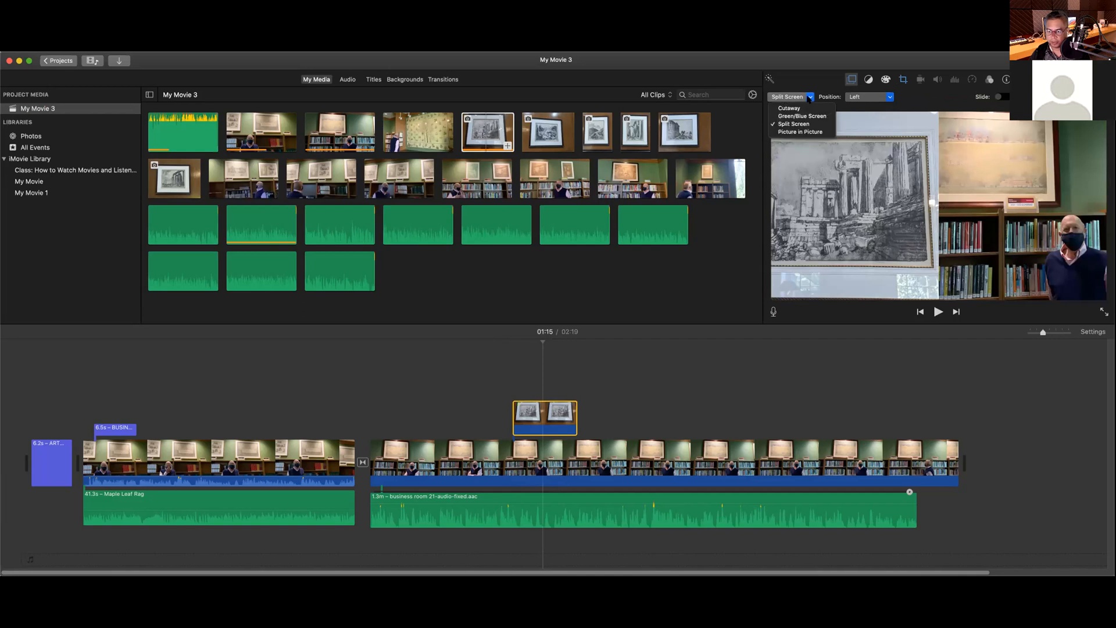
Step: Change the cutaway to Picture in Picture and move the print inset toward the lower left
{"action": "left_click", "coordinate": [808, 132]}
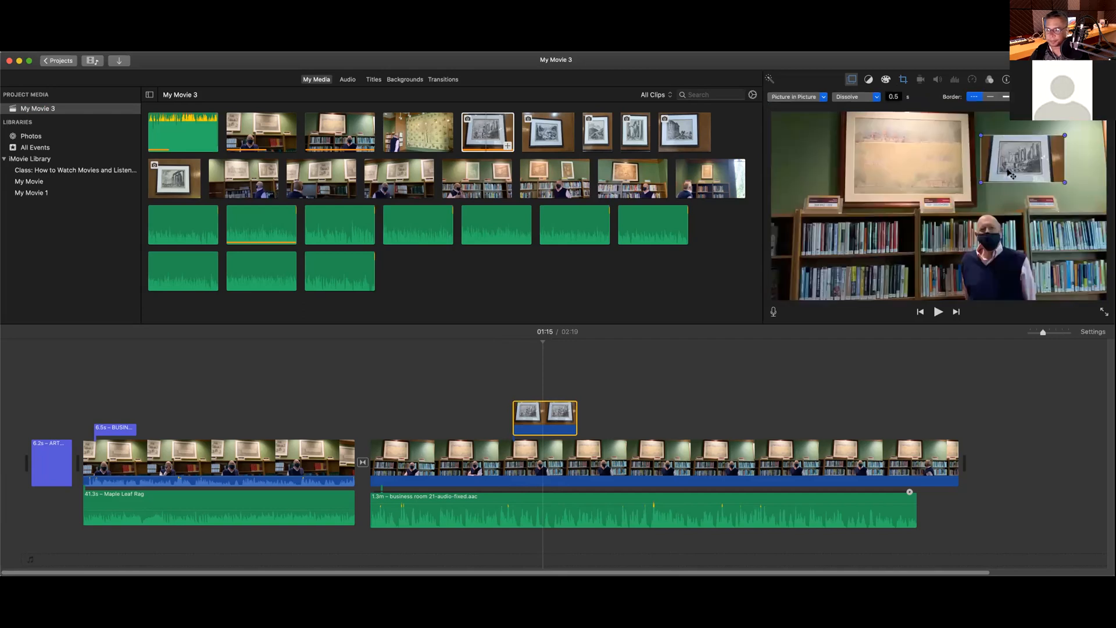
{"action": "left_click_drag", "start_coordinate": [895, 232], "coordinate": [919, 204]}
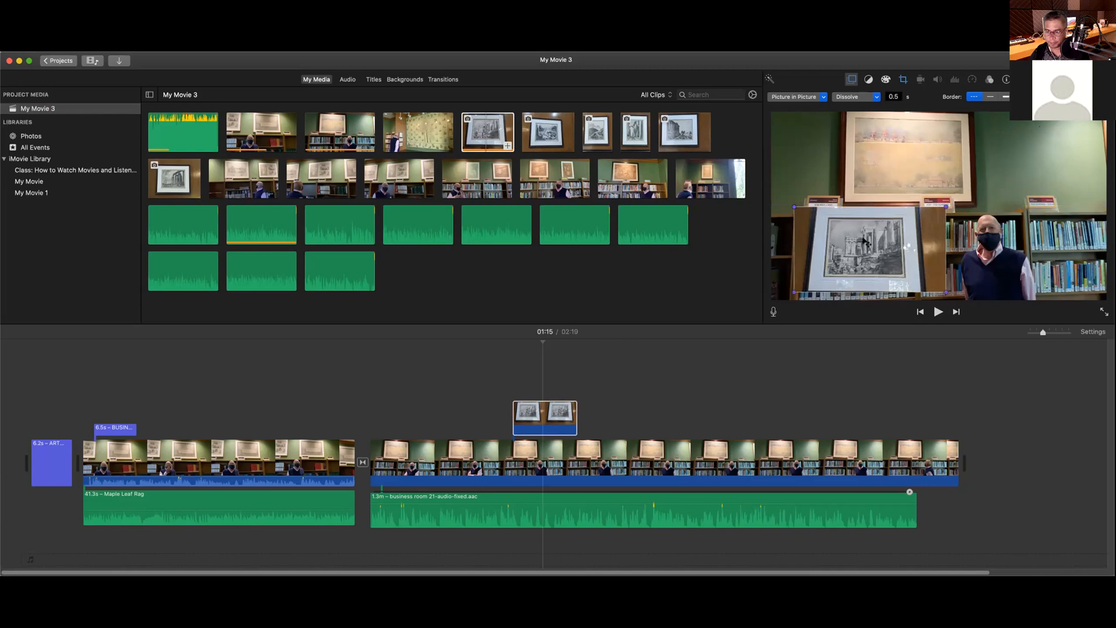
{"action": "left_click_drag", "start_coordinate": [860, 244], "coordinate": [855, 241]}
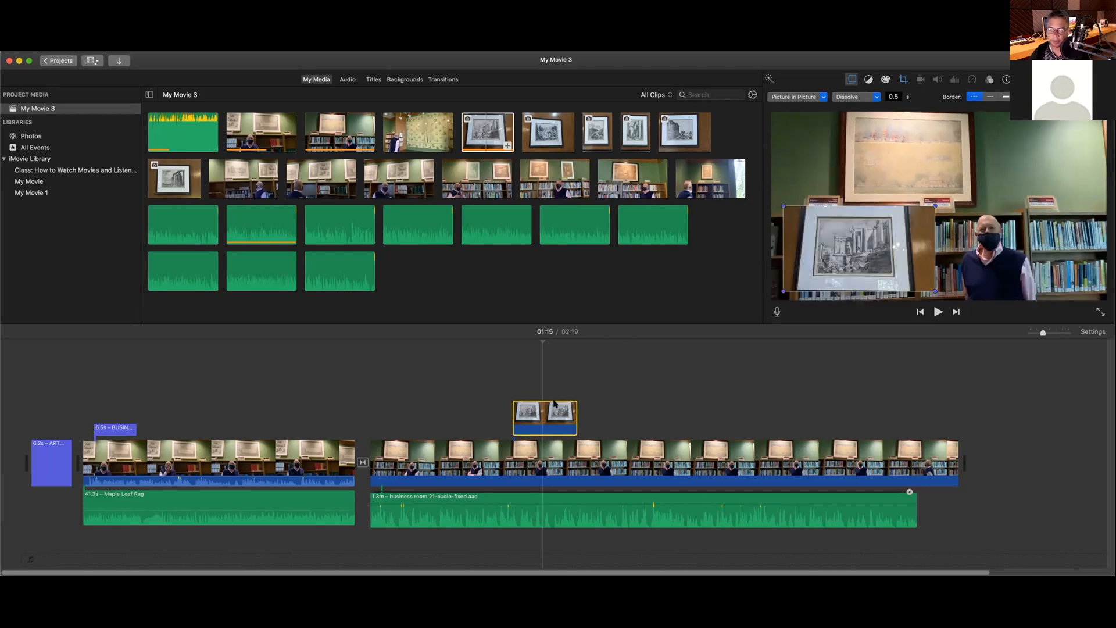
Step: Play the passage from 01:10 to review the picture-in-picture inset
{"action": "left_click", "coordinate": [504, 357]}
{"action": "key", "text": "space"}
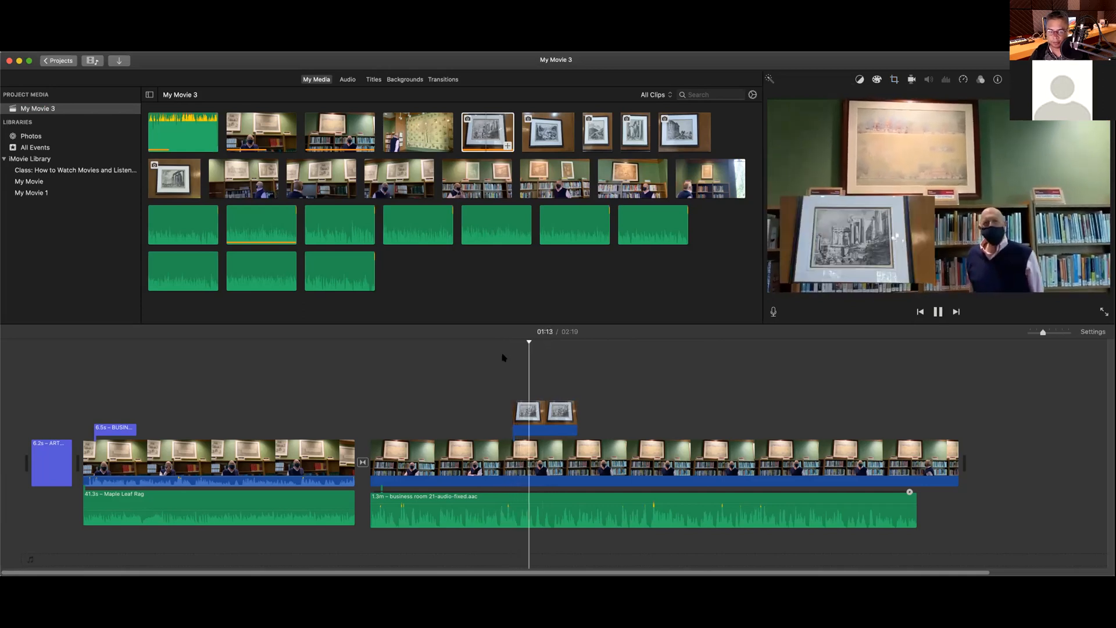
{"action": "left_click", "coordinate": [504, 351]}
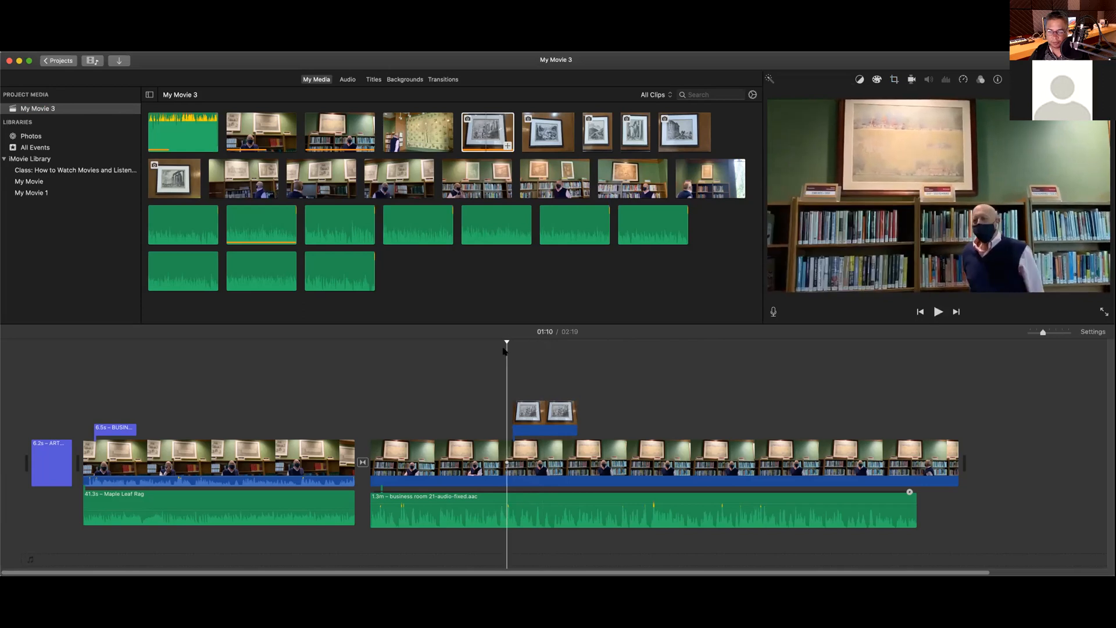
{"action": "key", "text": "space"}
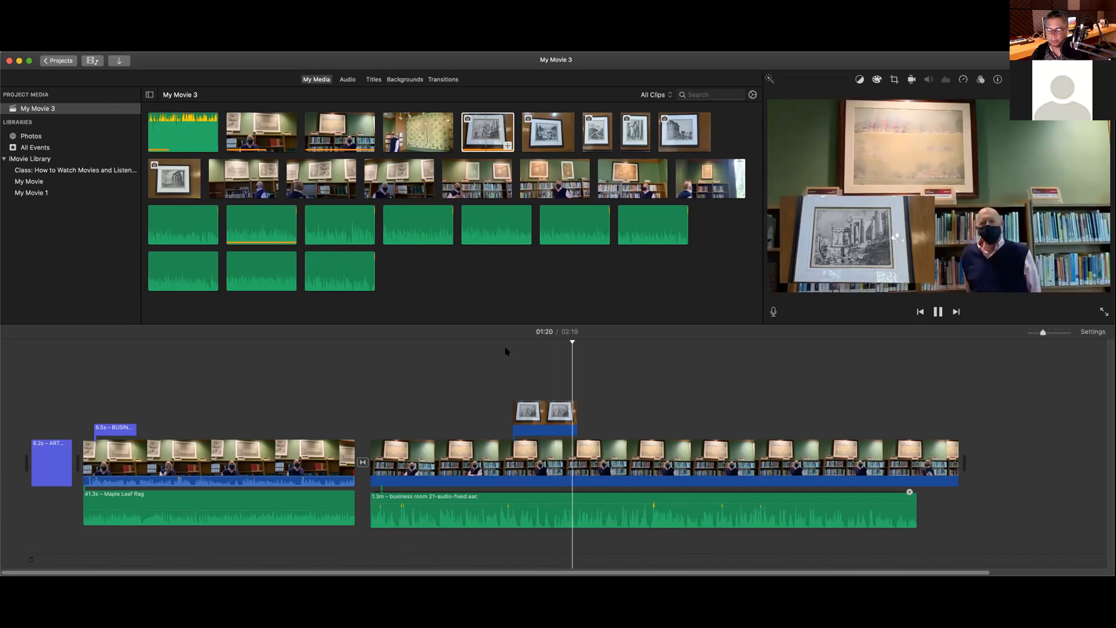
{"action": "left_click", "coordinate": [564, 416]}
Step: Give the picture-in-picture inset a thick border
{"action": "key", "text": "space"}
{"action": "left_click", "coordinate": [560, 421]}
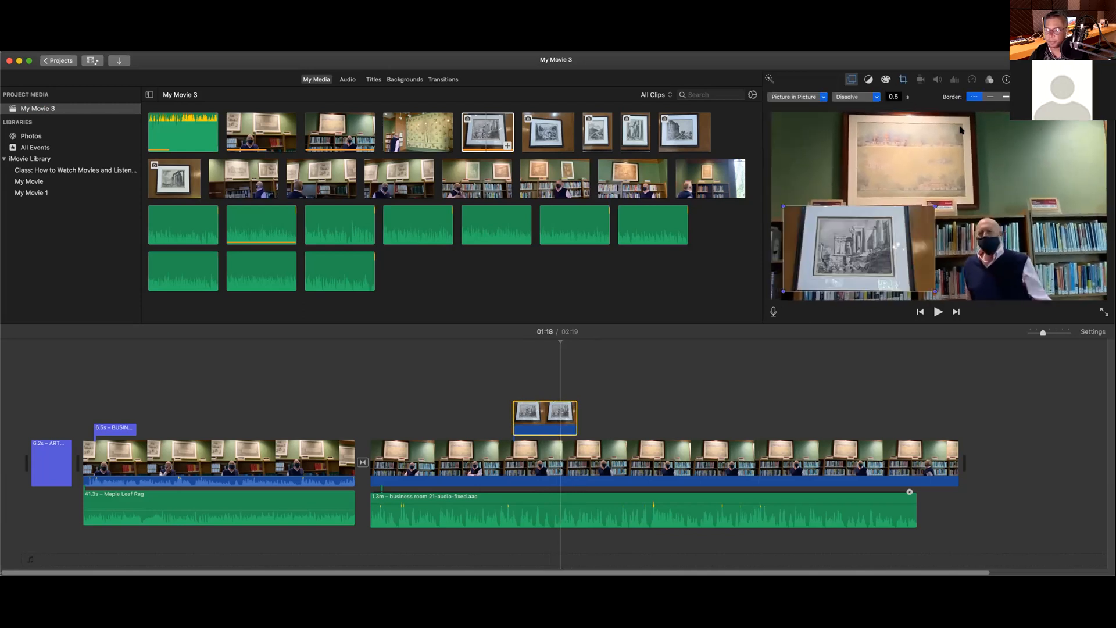
{"action": "left_click", "coordinate": [991, 97]}
{"action": "left_click", "coordinate": [1005, 97]}
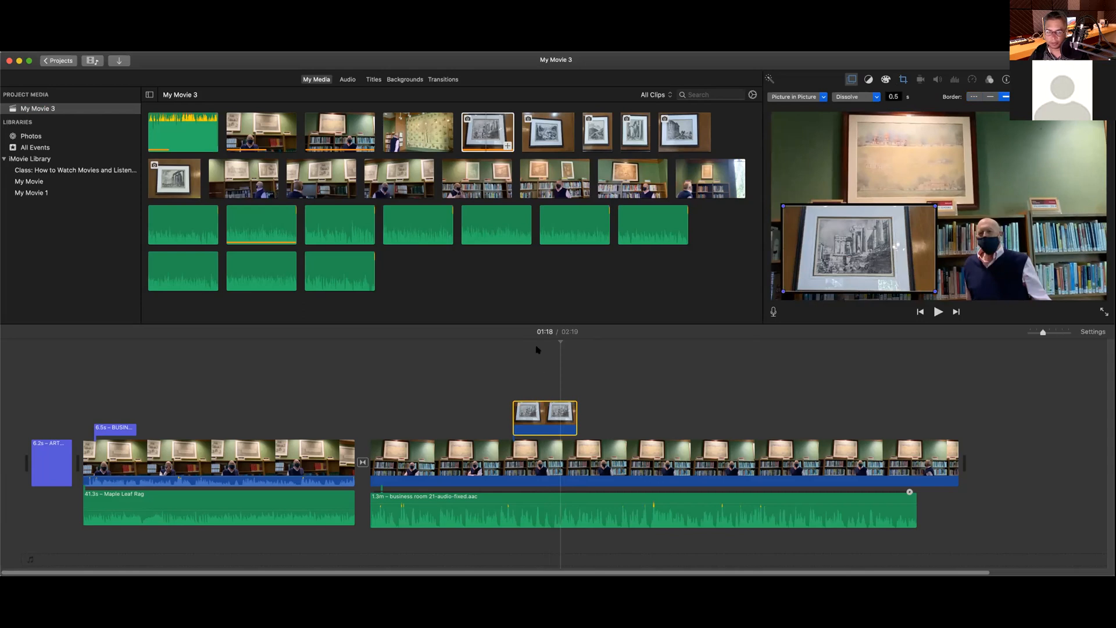
Step: Play from 01:10 to check the bordered inset
{"action": "left_click", "coordinate": [504, 346]}
{"action": "key", "text": "space"}
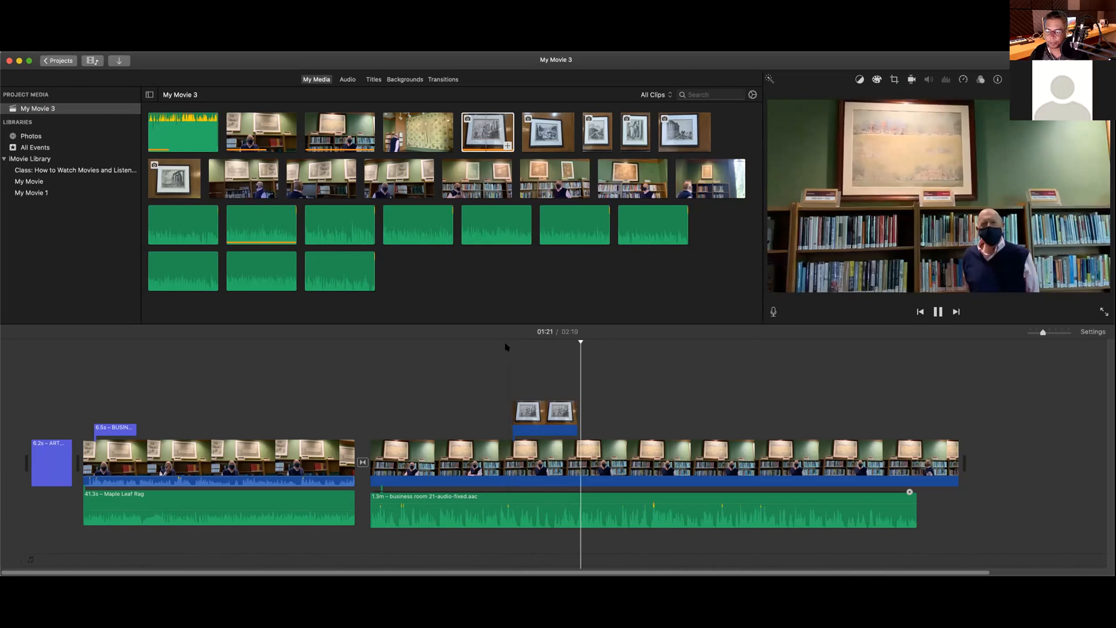
{"action": "key", "text": "space"}
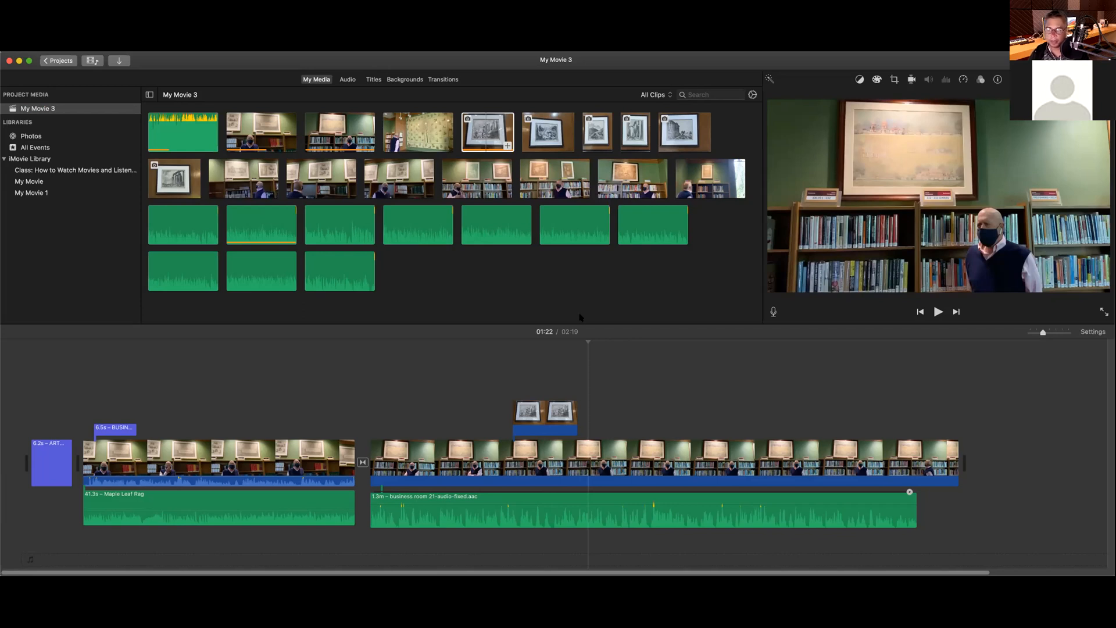
{"action": "left_click", "coordinate": [546, 409]}
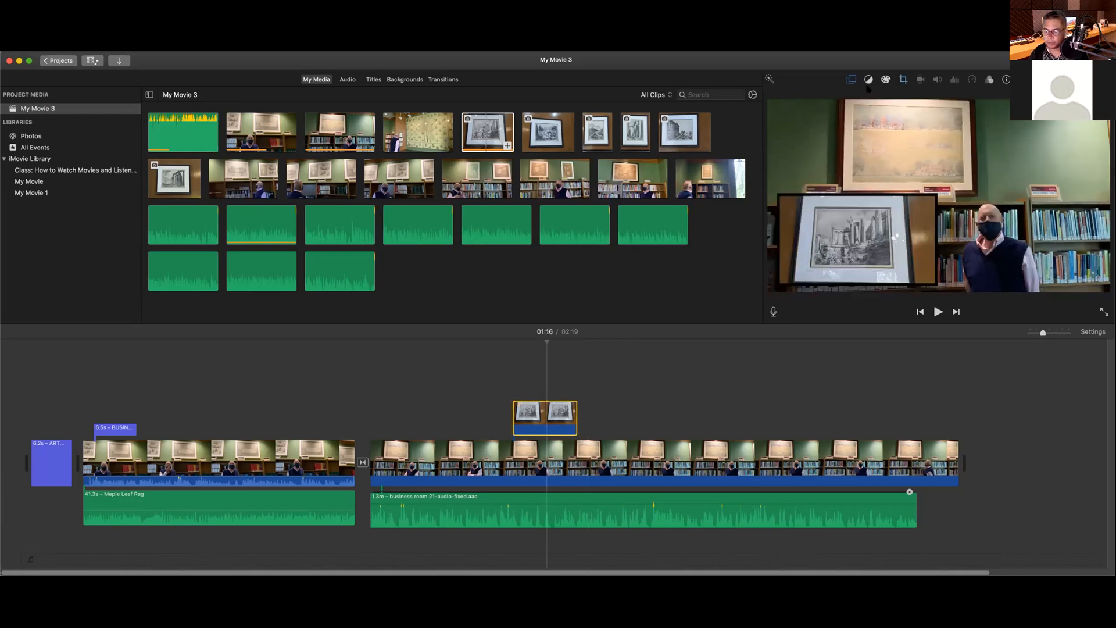
Step: Try Match Color and White Balance without applying them, then show the print's Color Correction sliders
{"action": "left_click", "coordinate": [868, 79]}
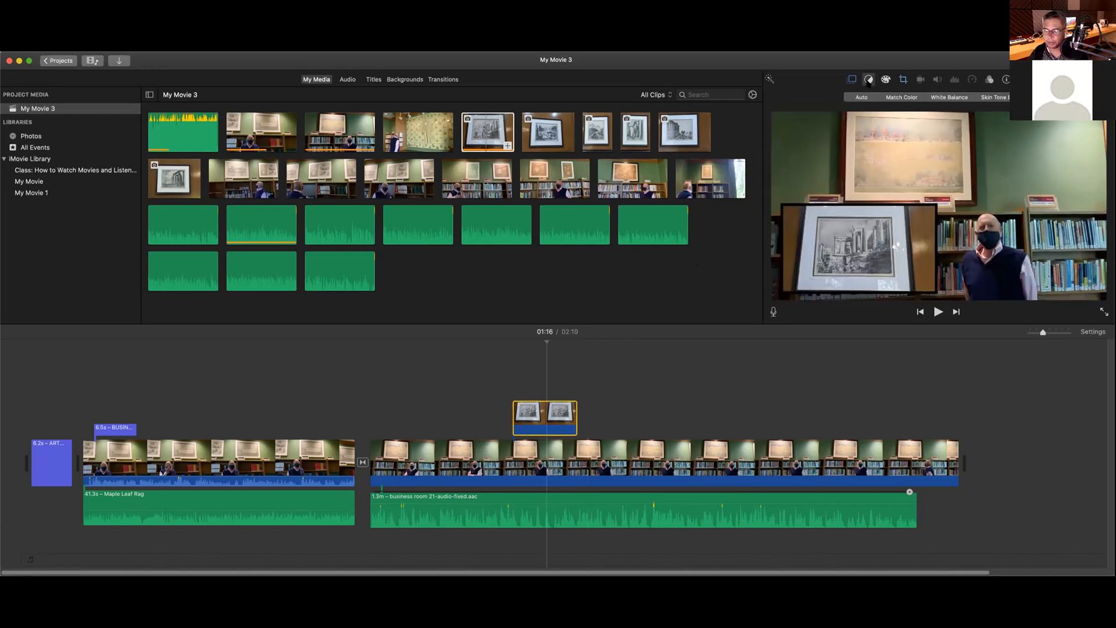
{"action": "left_click", "coordinate": [896, 98]}
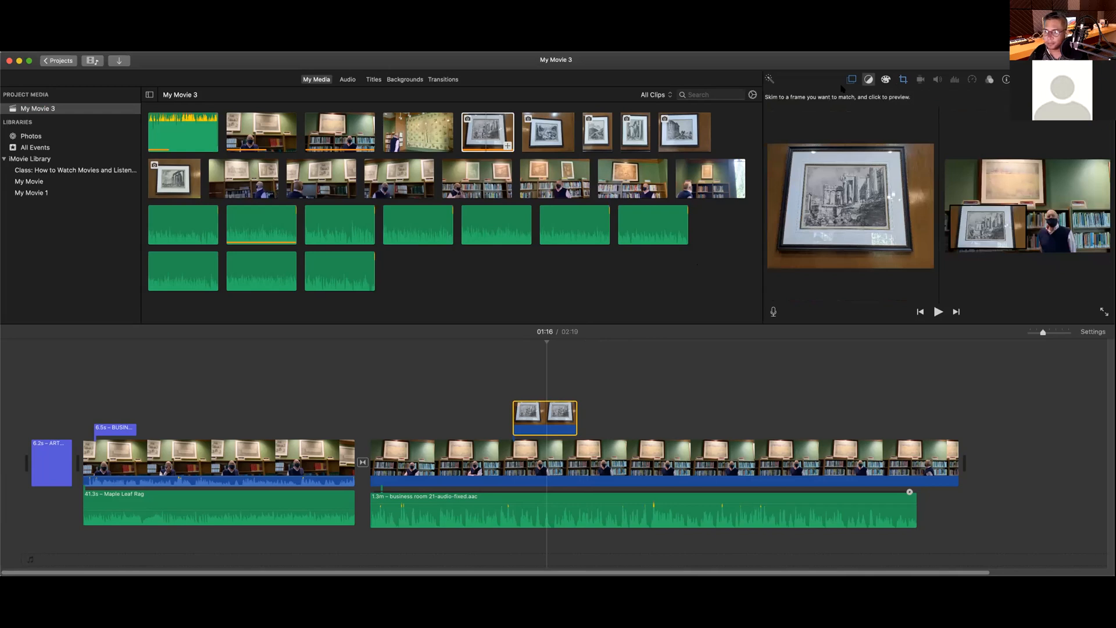
{"action": "left_click", "coordinate": [869, 80]}
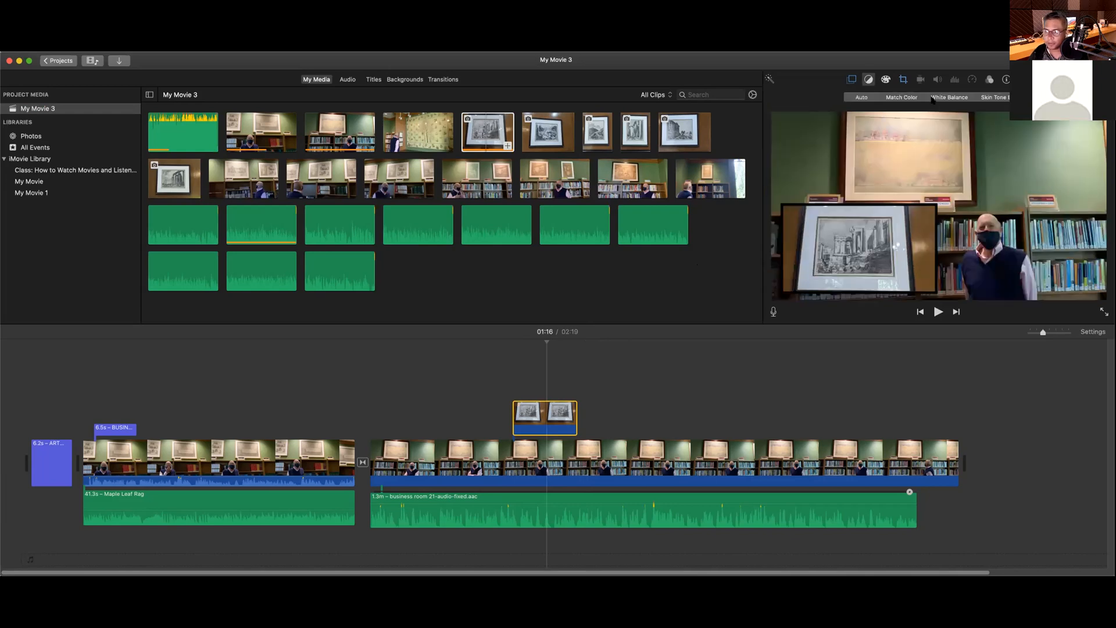
{"action": "left_click", "coordinate": [998, 98]}
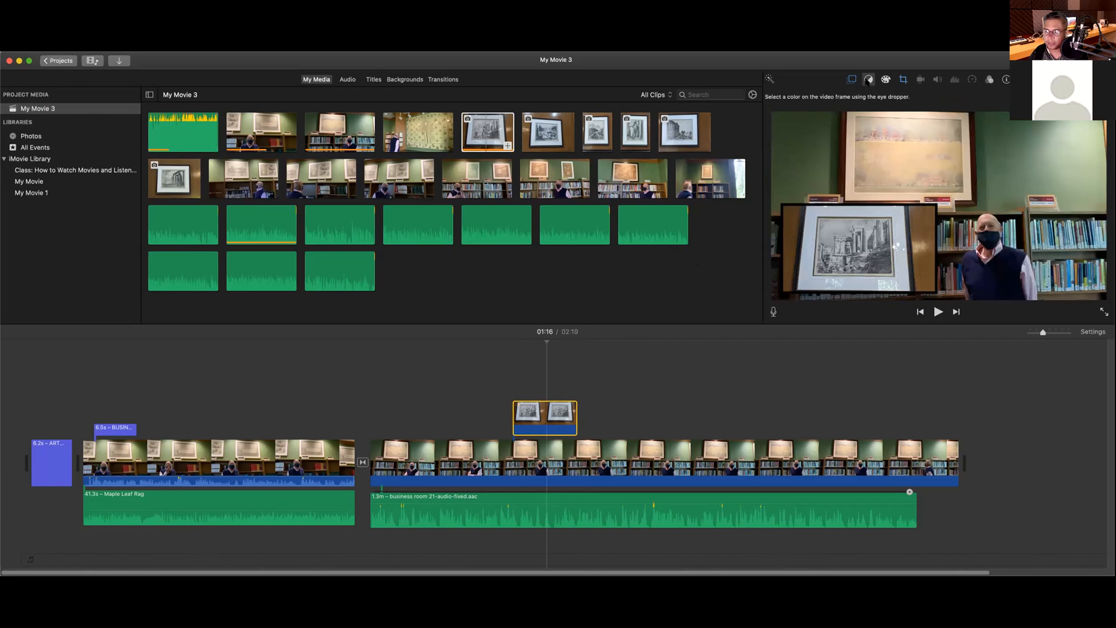
{"action": "left_click", "coordinate": [868, 80]}
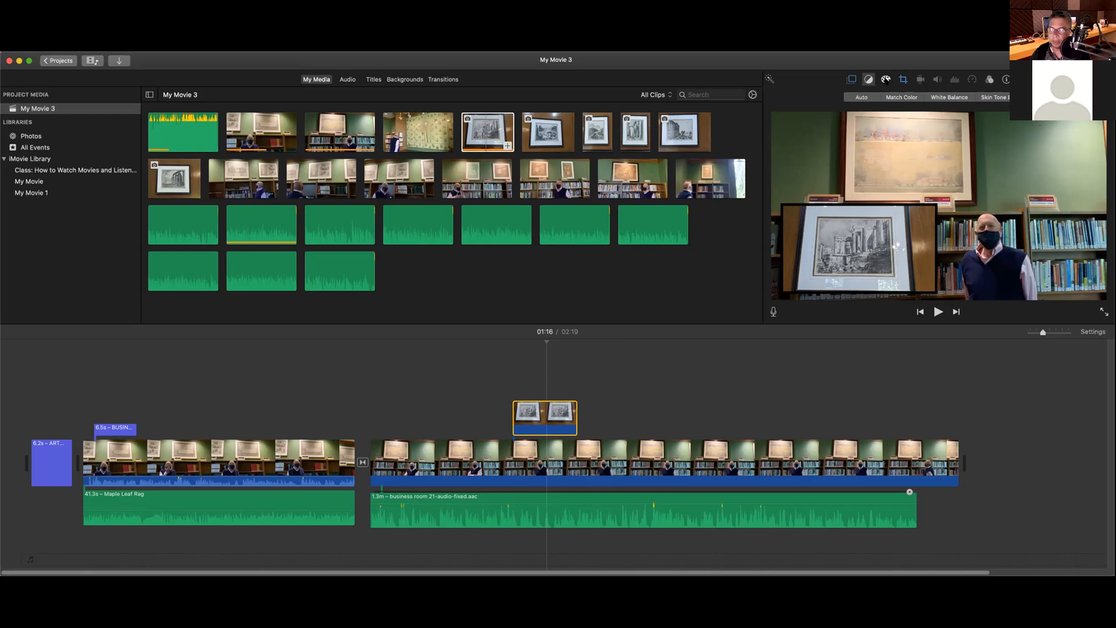
{"action": "left_click", "coordinate": [885, 80]}
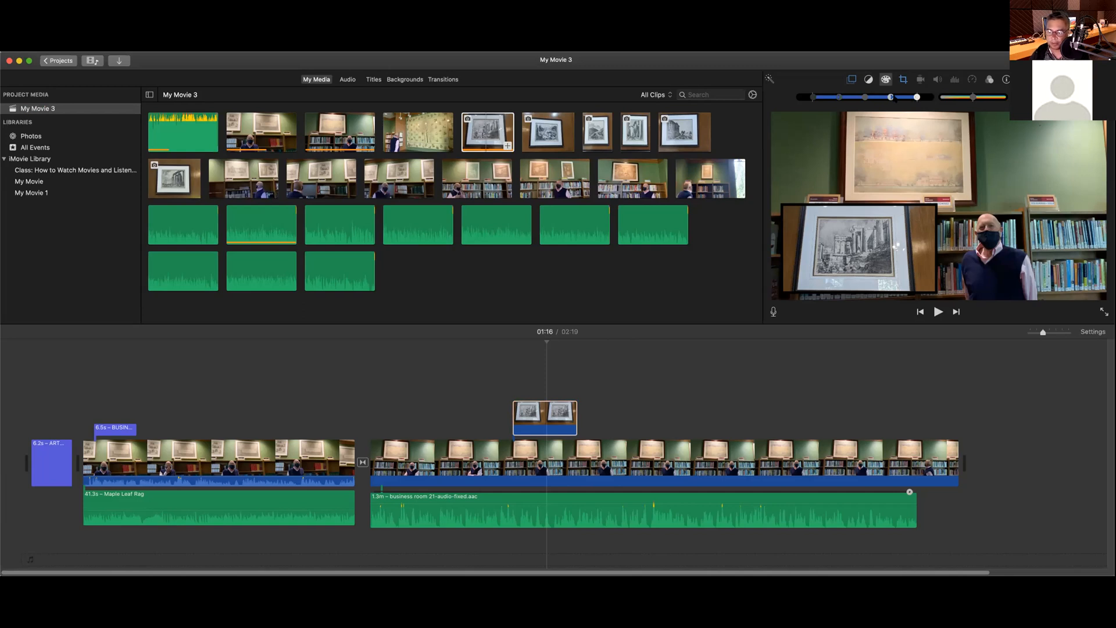
Step: Lower the print inset's brightness, cool its tone slightly and raise its saturation a little
{"action": "left_click_drag", "start_coordinate": [891, 97], "coordinate": [816, 98]}
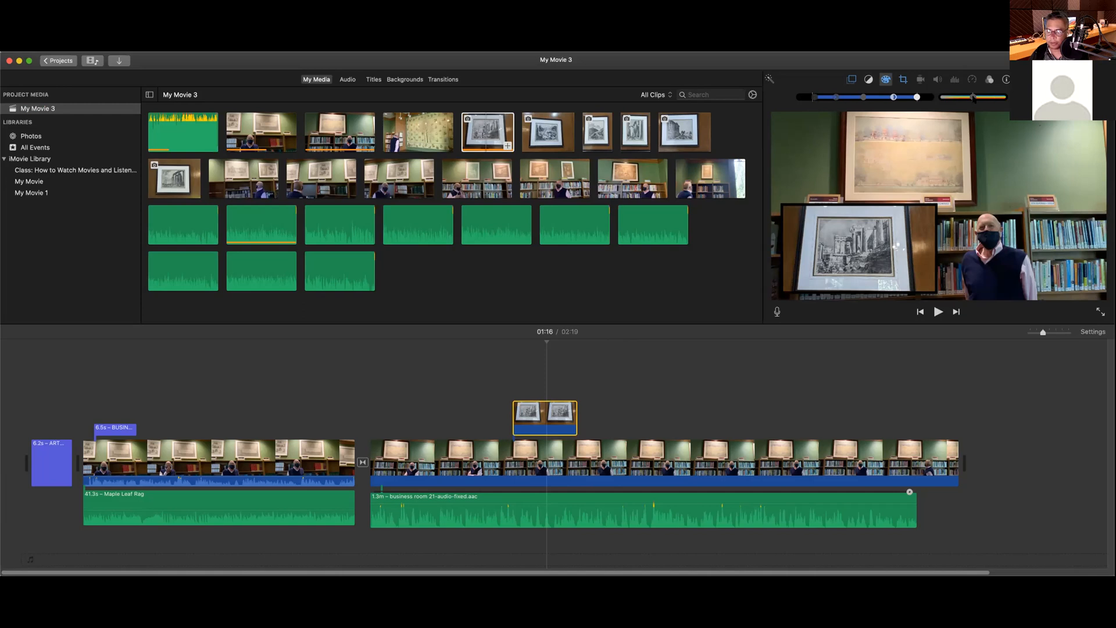
{"action": "mouse_move", "coordinate": [974, 98]}
{"action": "left_mouse_down"}
{"action": "mouse_move", "coordinate": [965, 99]}
{"action": "mouse_move", "coordinate": [983, 100]}
{"action": "mouse_move", "coordinate": [953, 100]}
{"action": "mouse_move", "coordinate": [995, 99]}
{"action": "mouse_move", "coordinate": [952, 101]}
{"action": "mouse_move", "coordinate": [973, 97]}
{"action": "left_mouse_up"}
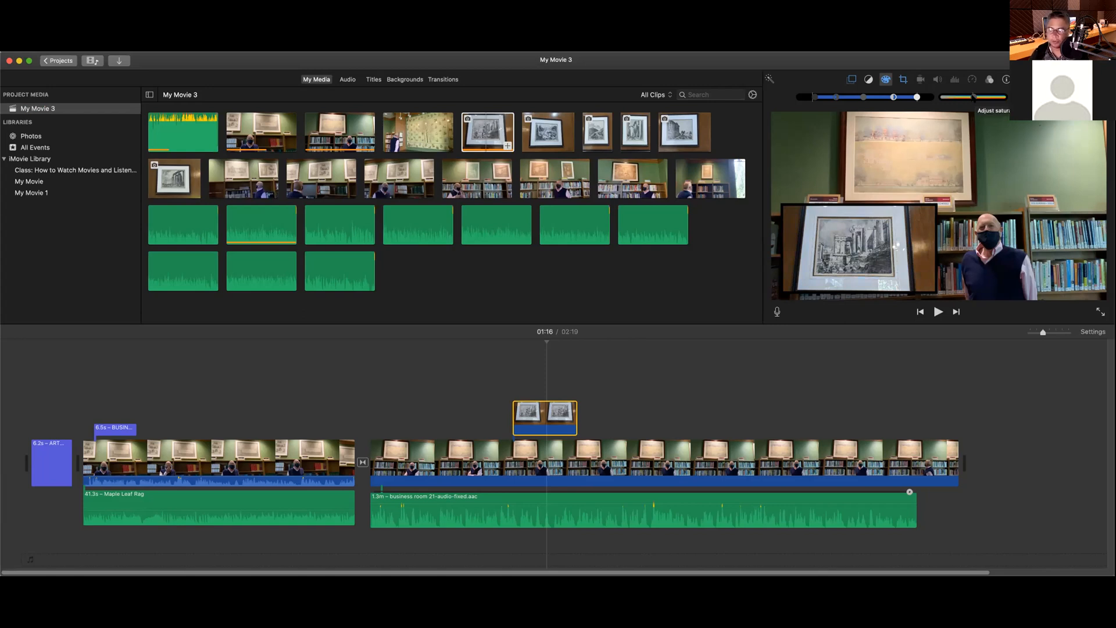
{"action": "left_click_drag", "start_coordinate": [974, 97], "coordinate": [980, 97]}
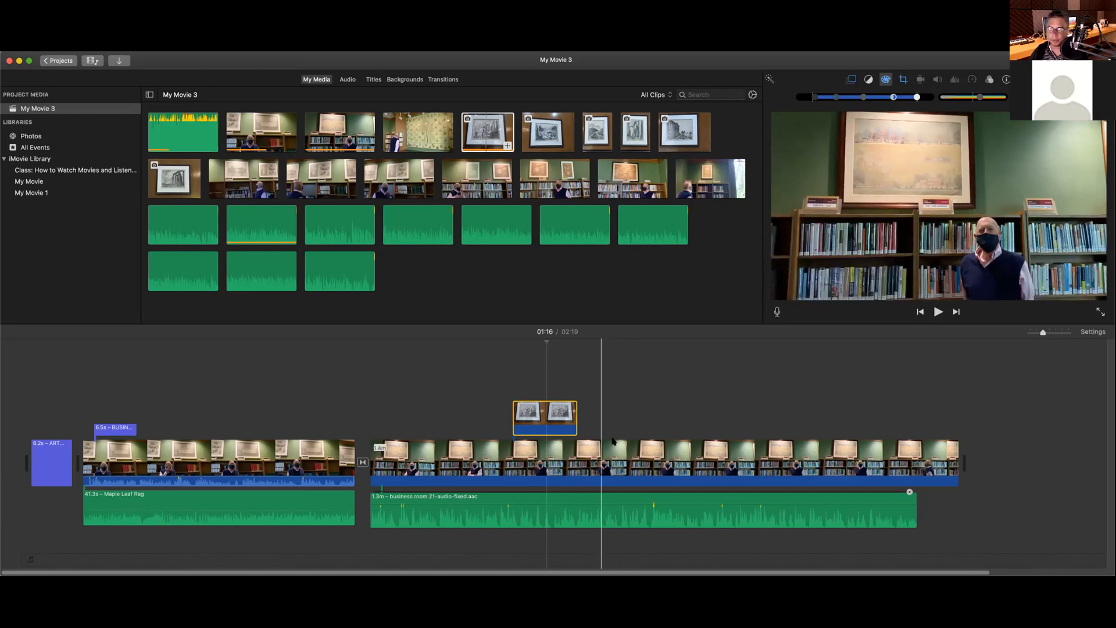
Step: In Crop mode, rotate the overlay photo back to upright landscape and move its crop area slightly higher
{"action": "left_click", "coordinate": [904, 81]}
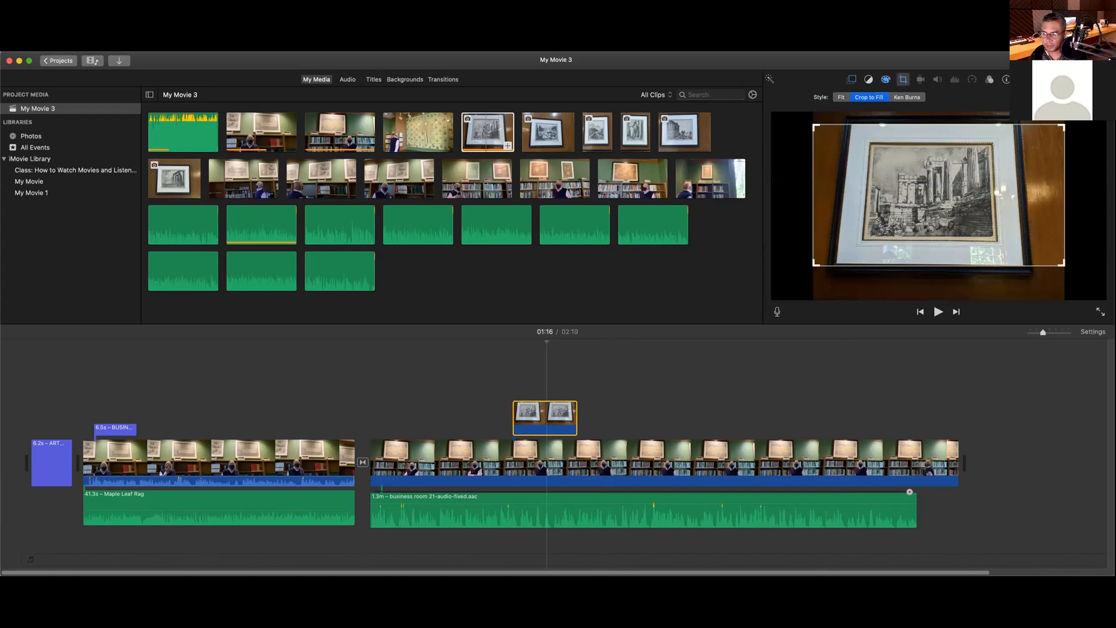
{"action": "left_click", "coordinate": [1042, 98]}
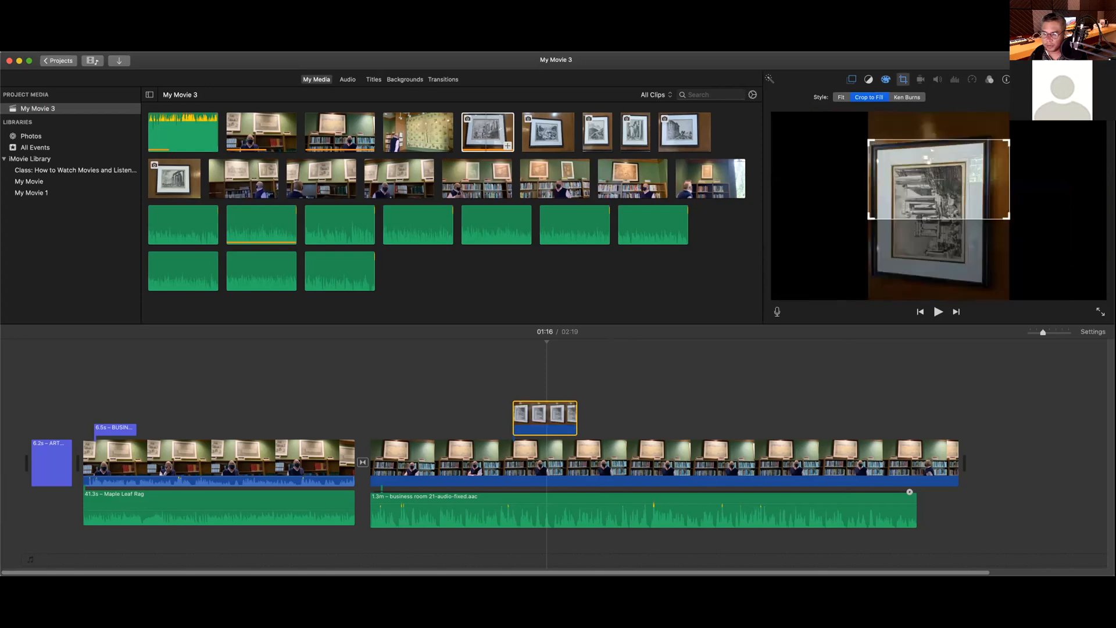
{"action": "left_click", "coordinate": [1041, 97]}
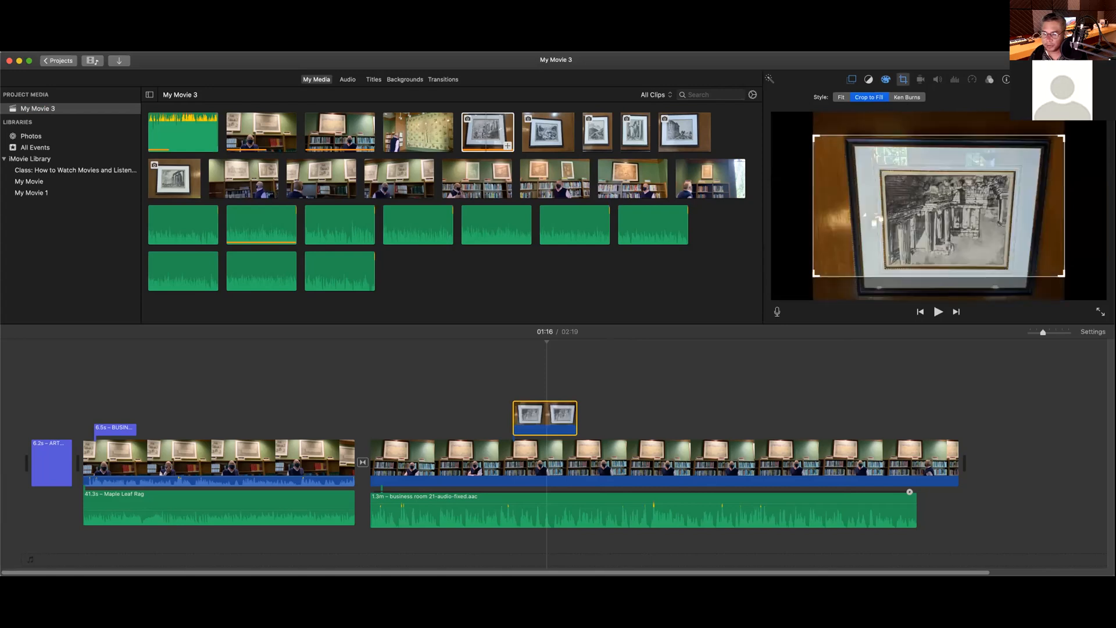
{"action": "left_click", "coordinate": [1042, 97]}
{"action": "left_click", "coordinate": [1041, 97]}
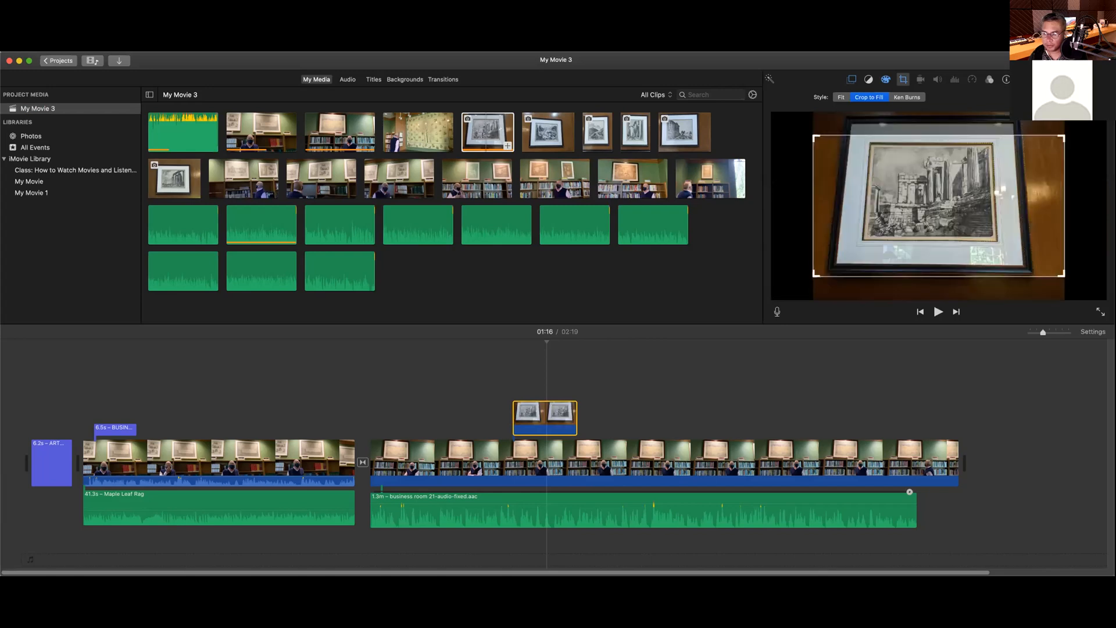
{"action": "left_click", "coordinate": [1042, 97]}
{"action": "left_click", "coordinate": [1041, 97]}
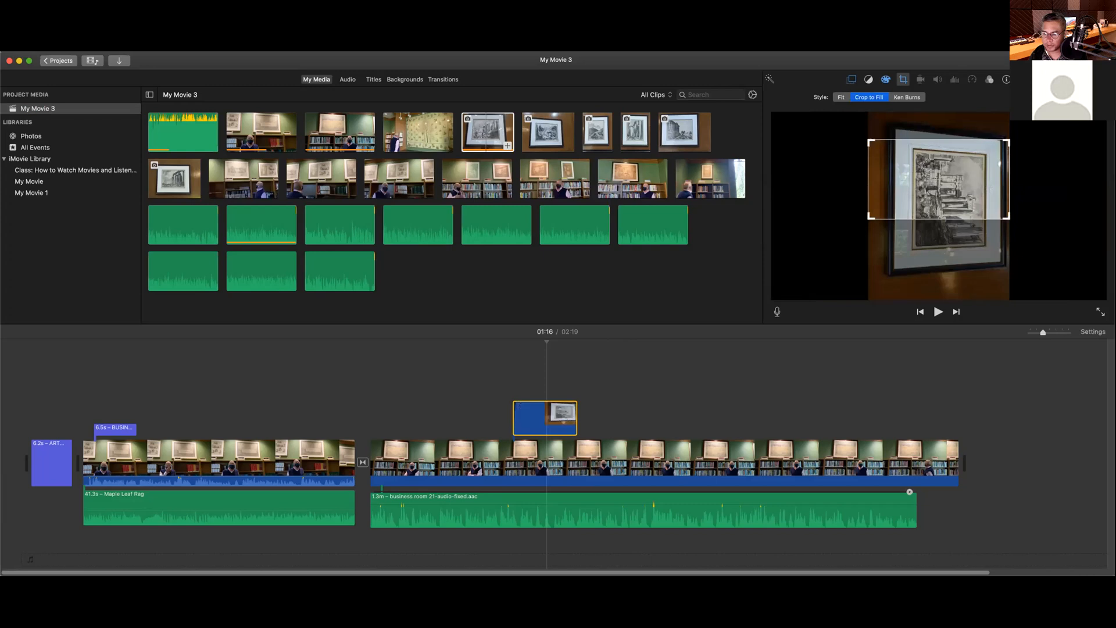
{"action": "left_click", "coordinate": [1041, 97]}
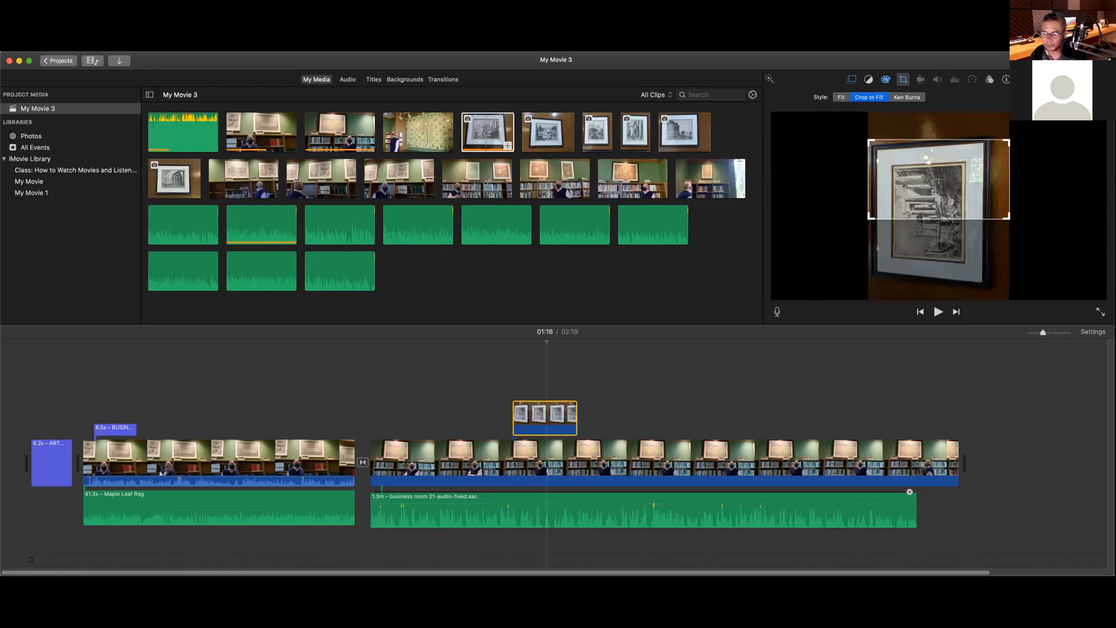
{"action": "left_click", "coordinate": [1042, 97]}
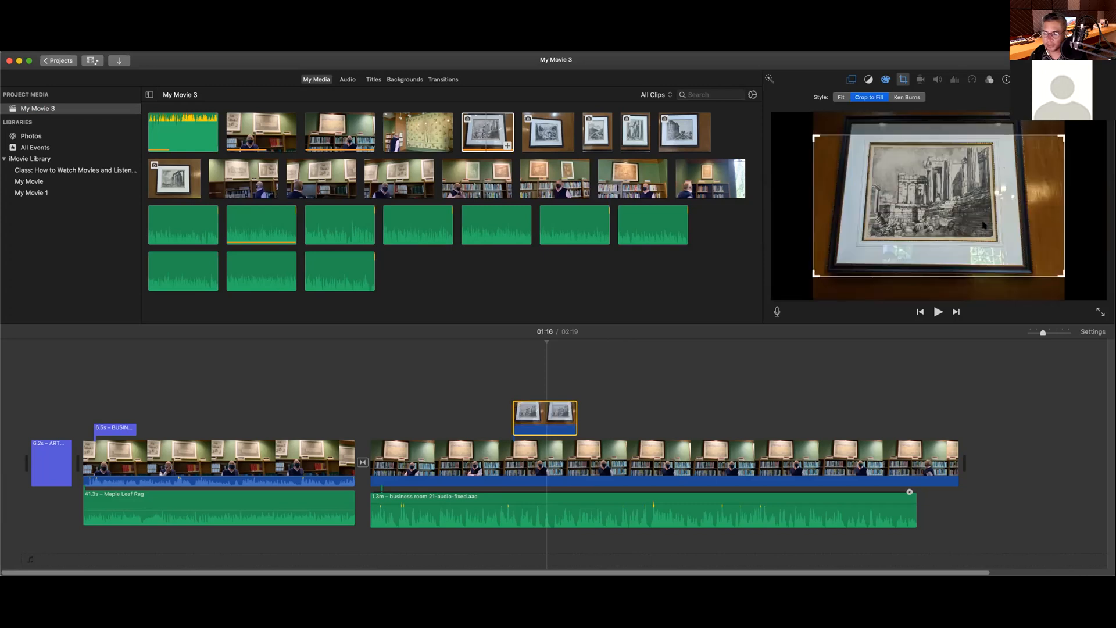
{"action": "left_click_drag", "start_coordinate": [957, 227], "coordinate": [958, 216]}
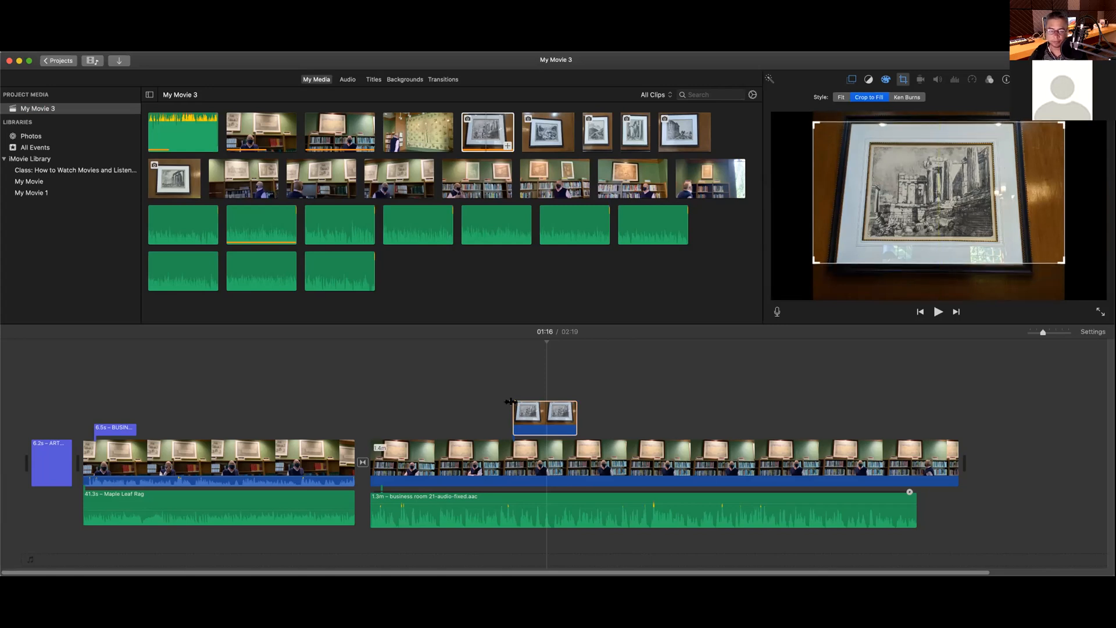
{"action": "left_click", "coordinate": [505, 345]}
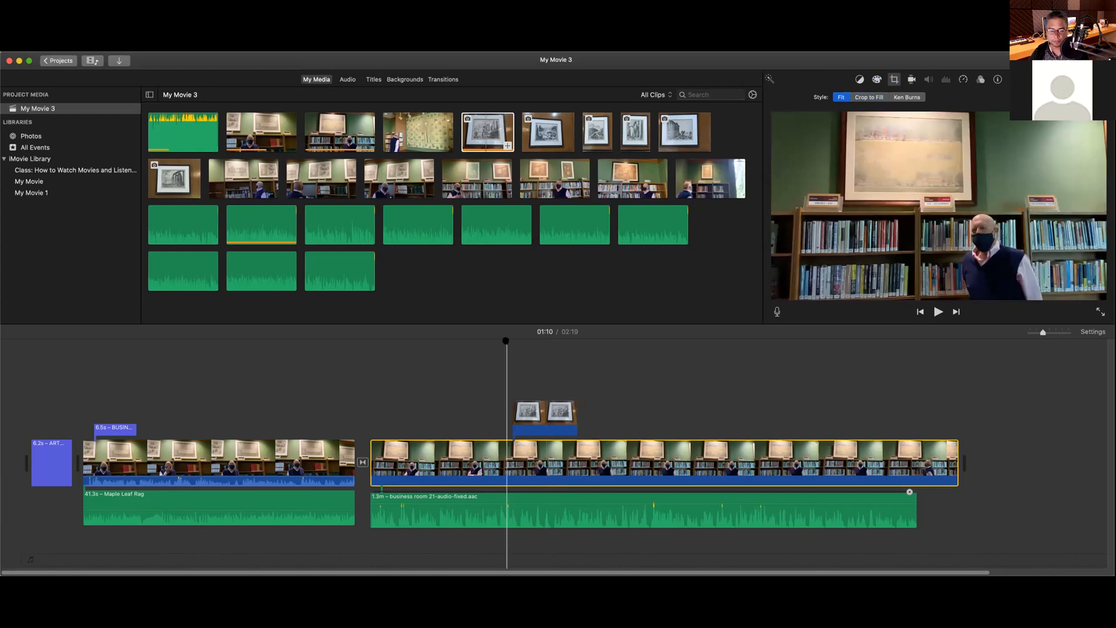
Step: Play the 01:09–01:22 passage to review the picture-in-picture photo overlay
{"action": "key", "text": "space"}
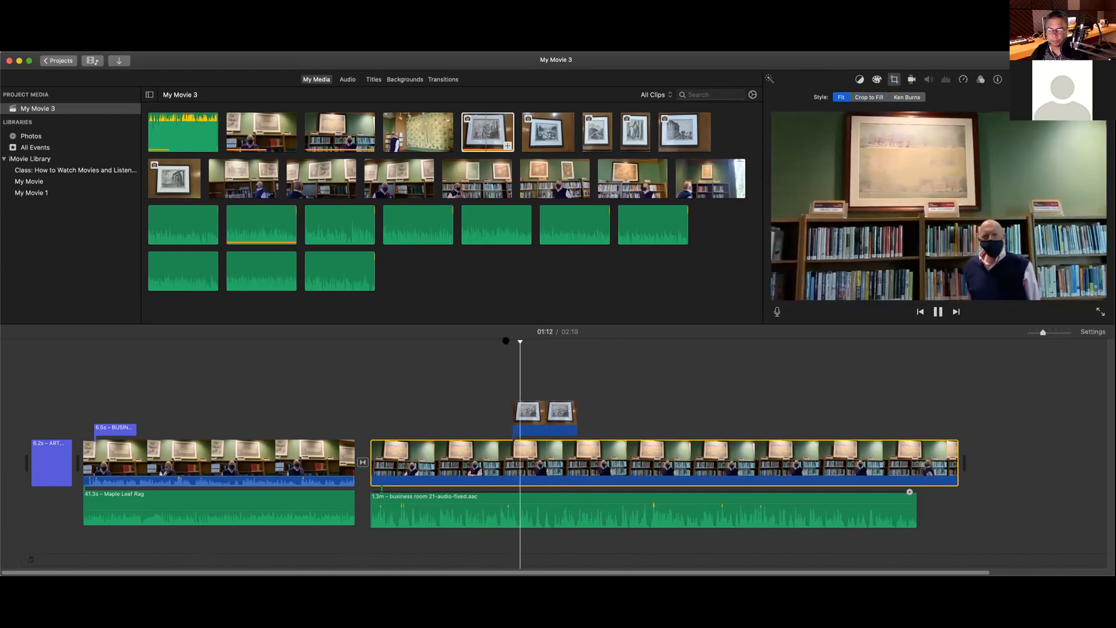
{"action": "key", "text": "space"}
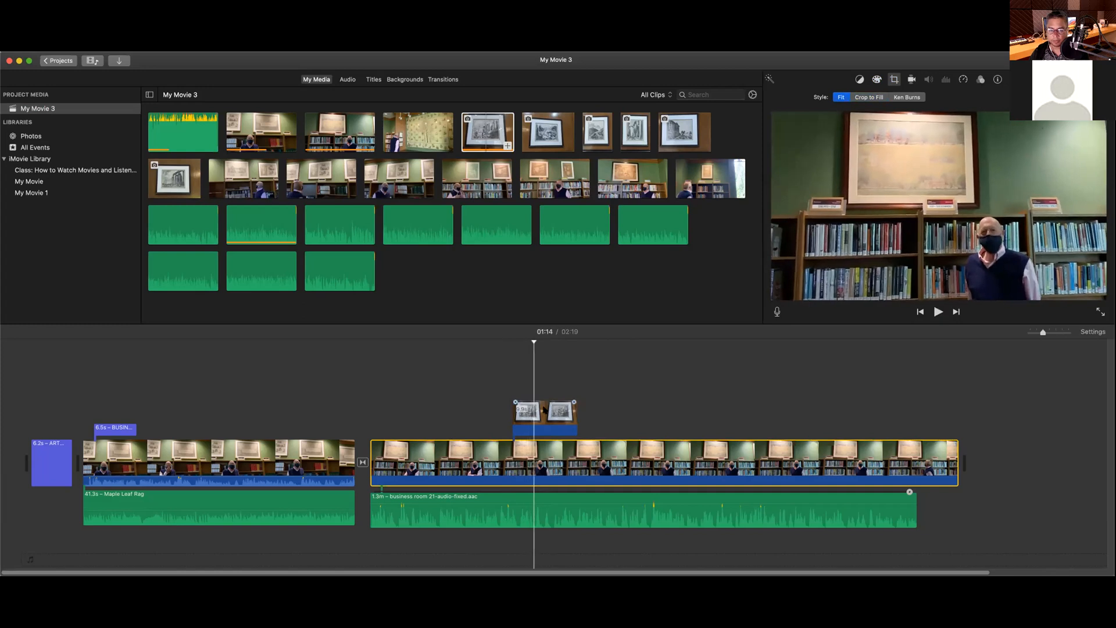
{"action": "left_click", "coordinate": [497, 352]}
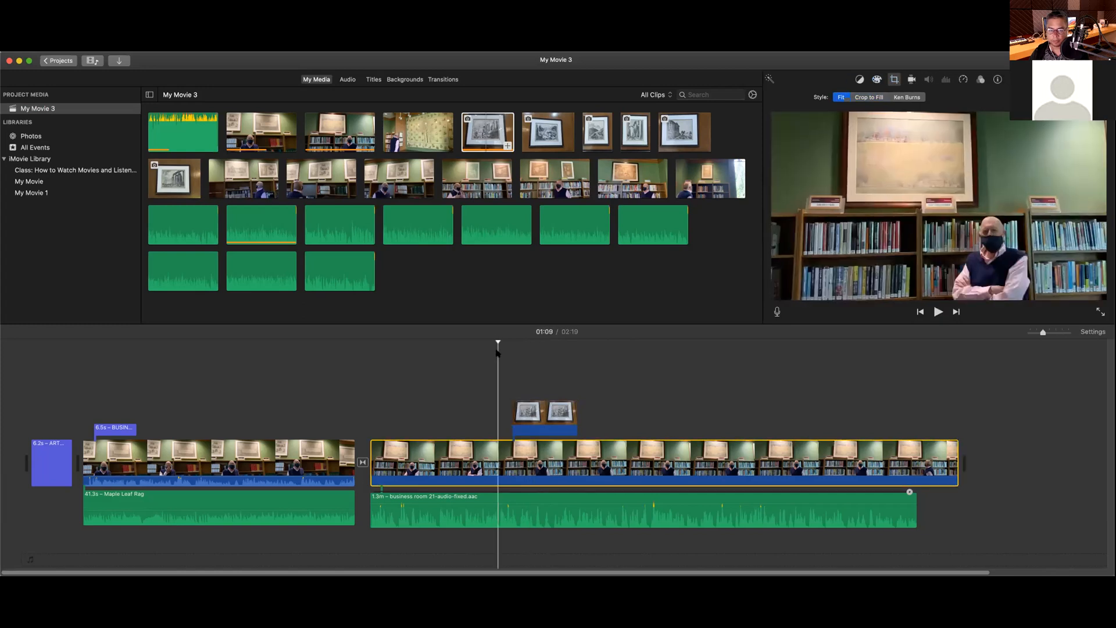
{"action": "key", "text": "space"}
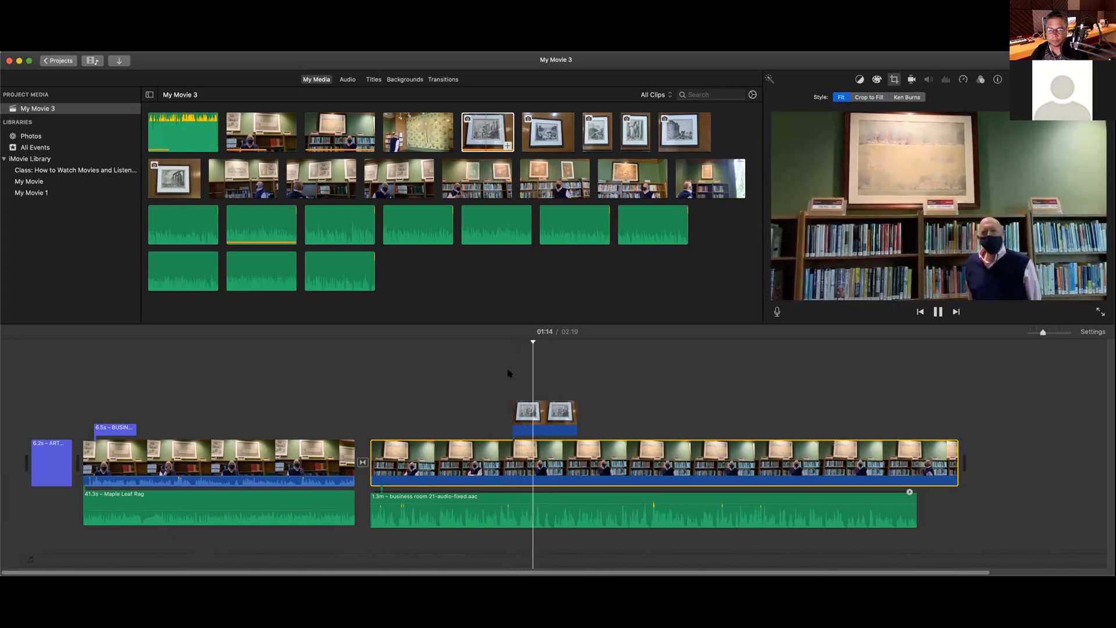
{"action": "key", "text": "space"}
{"action": "left_click", "coordinate": [543, 415]}
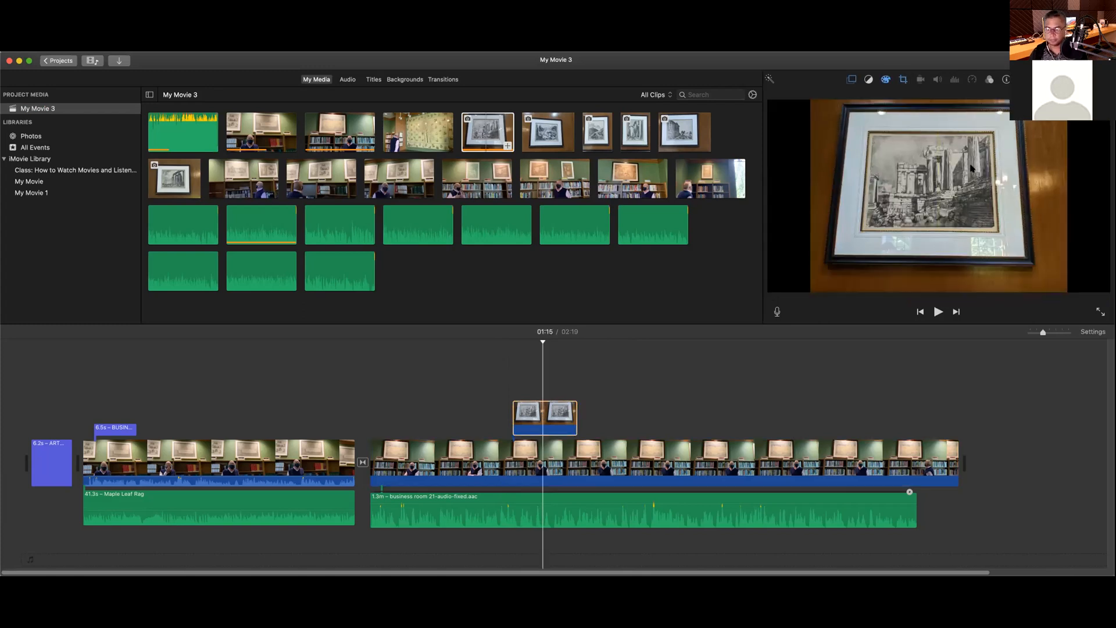
{"action": "left_click", "coordinate": [505, 357]}
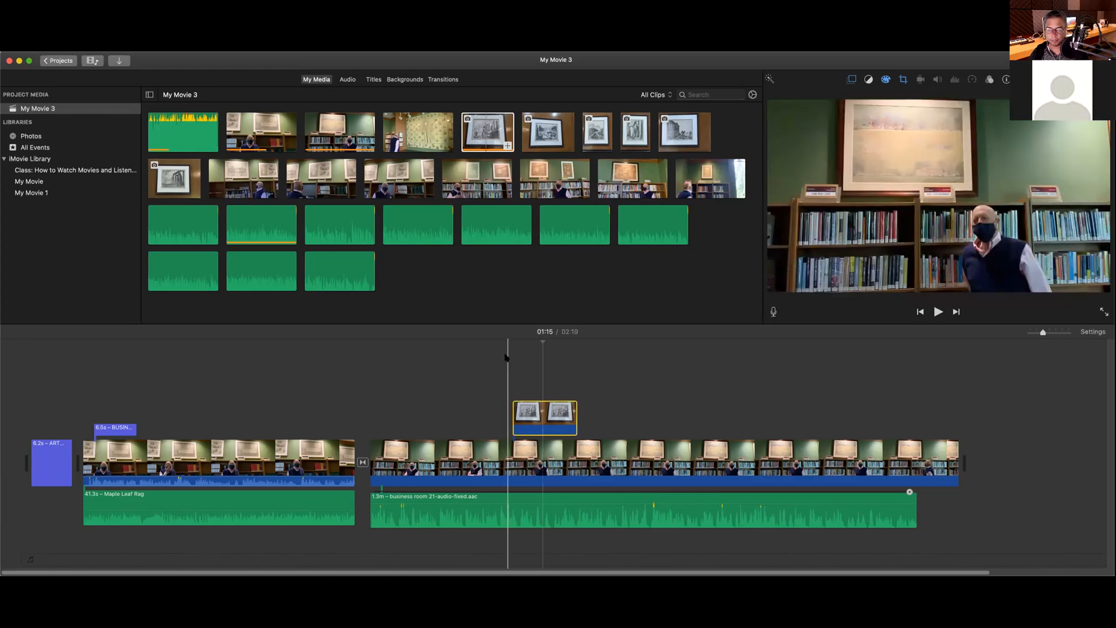
{"action": "key", "text": "space"}
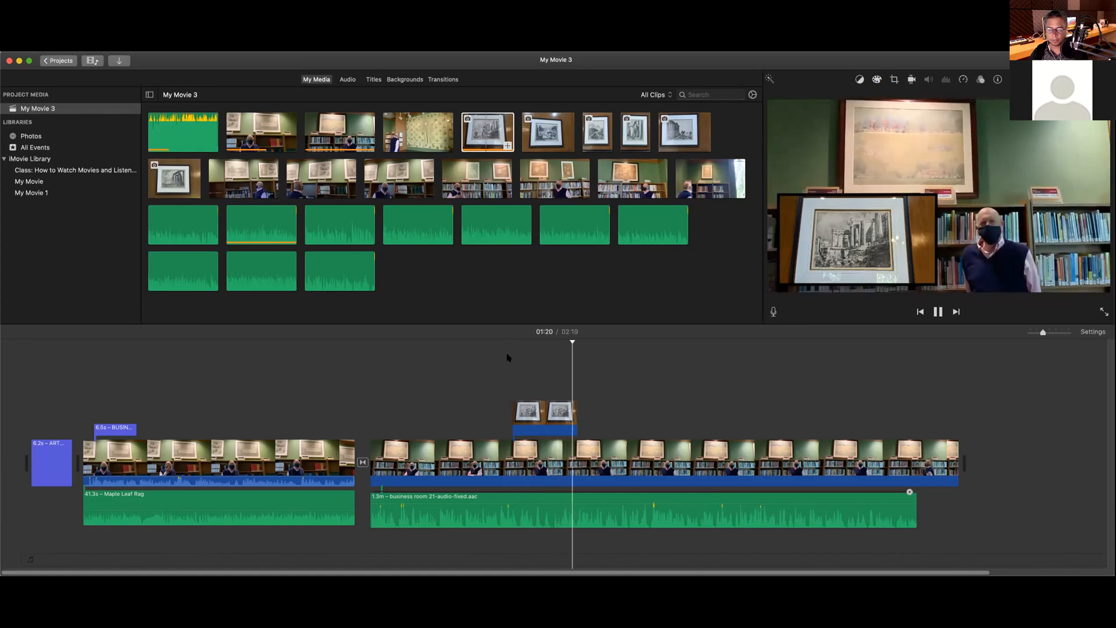
{"action": "key", "text": "space"}
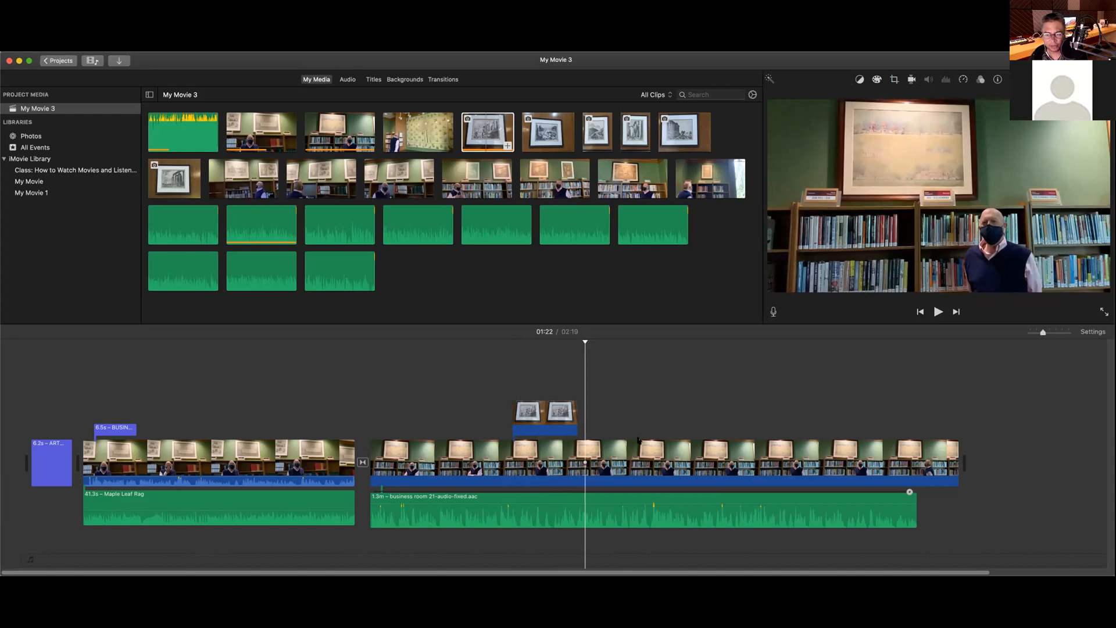
Step: Scroll to the end of the timeline and browse the Titles templates
{"action": "scroll", "coordinate": [874, 499], "scroll_direction": "right", "scroll_amount": 3}
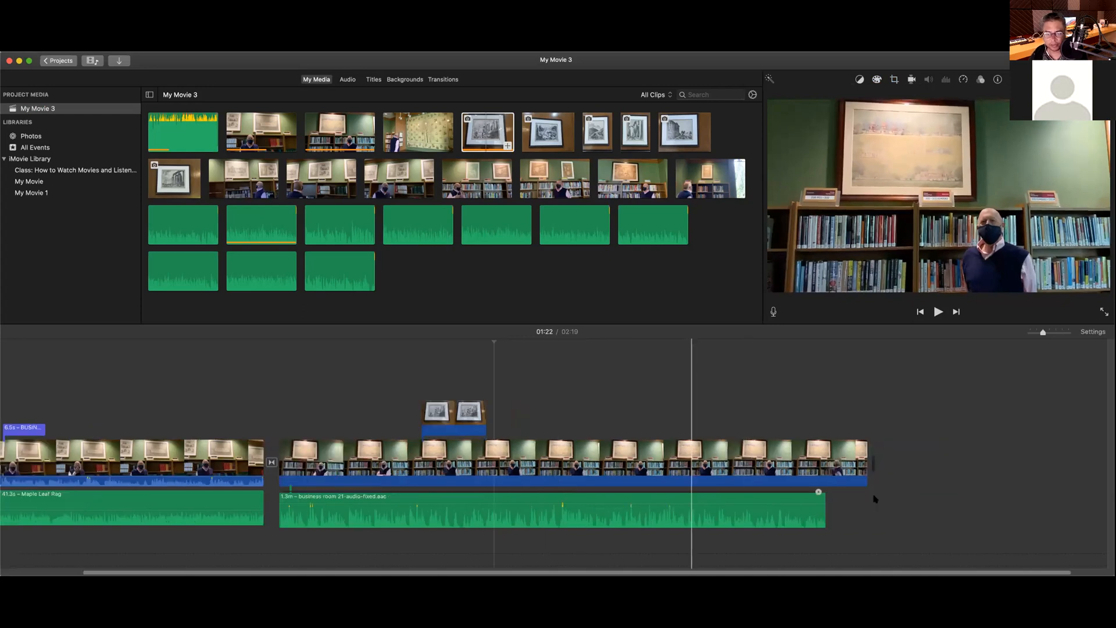
{"action": "scroll", "coordinate": [875, 498], "scroll_direction": "right", "scroll_amount": 1}
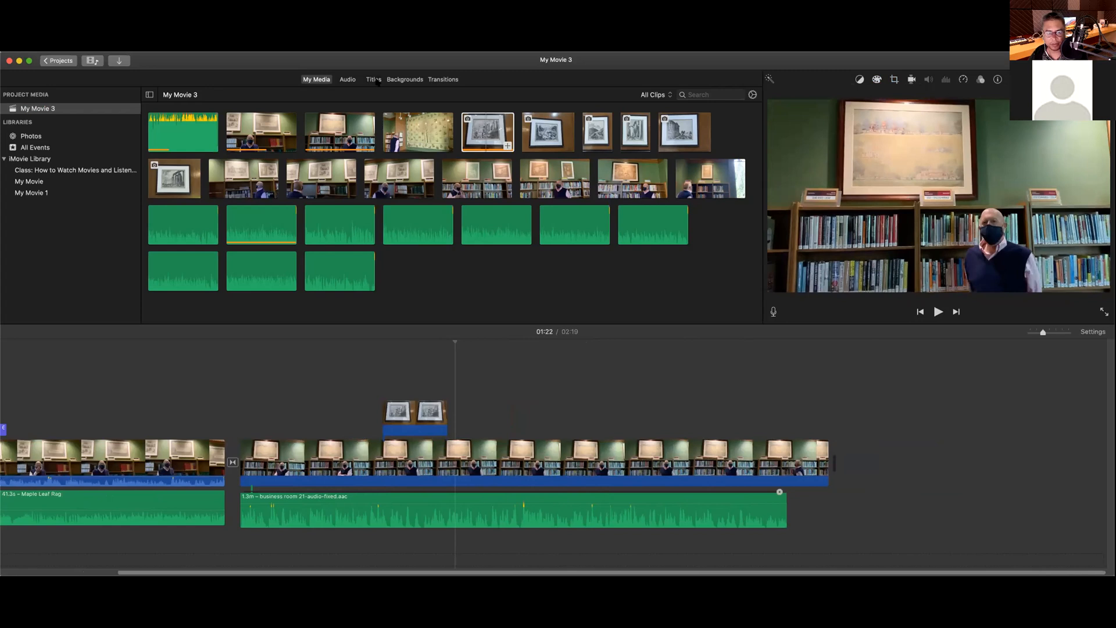
{"action": "left_click", "coordinate": [374, 79]}
{"action": "scroll", "coordinate": [382, 212], "scroll_direction": "down", "scroll_amount": 2}
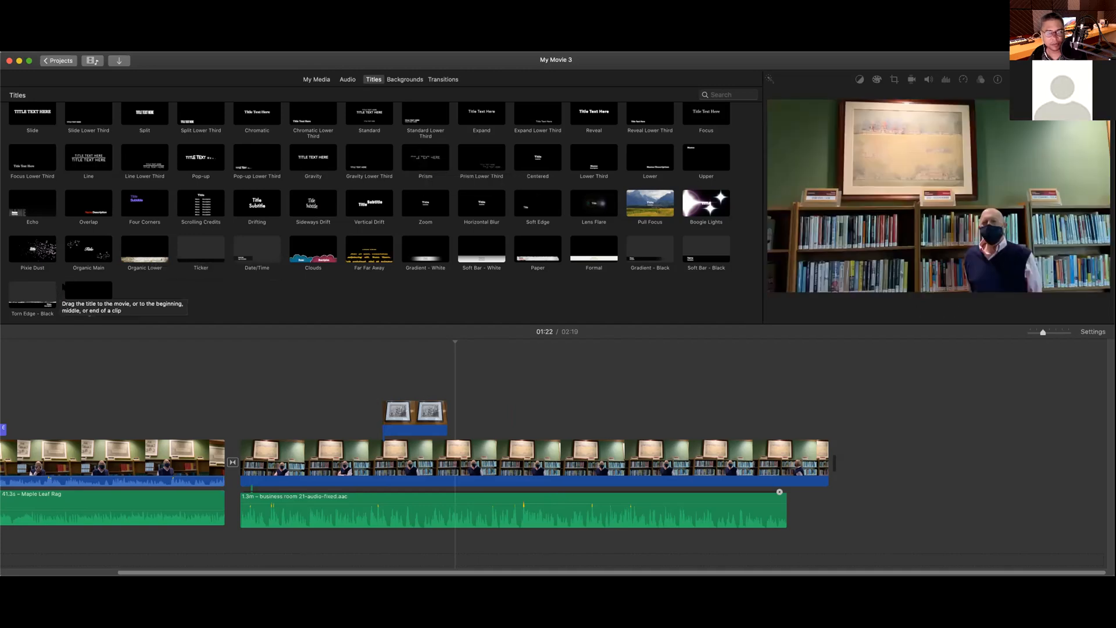
{"action": "scroll", "coordinate": [61, 287], "scroll_direction": "up", "scroll_amount": 2}
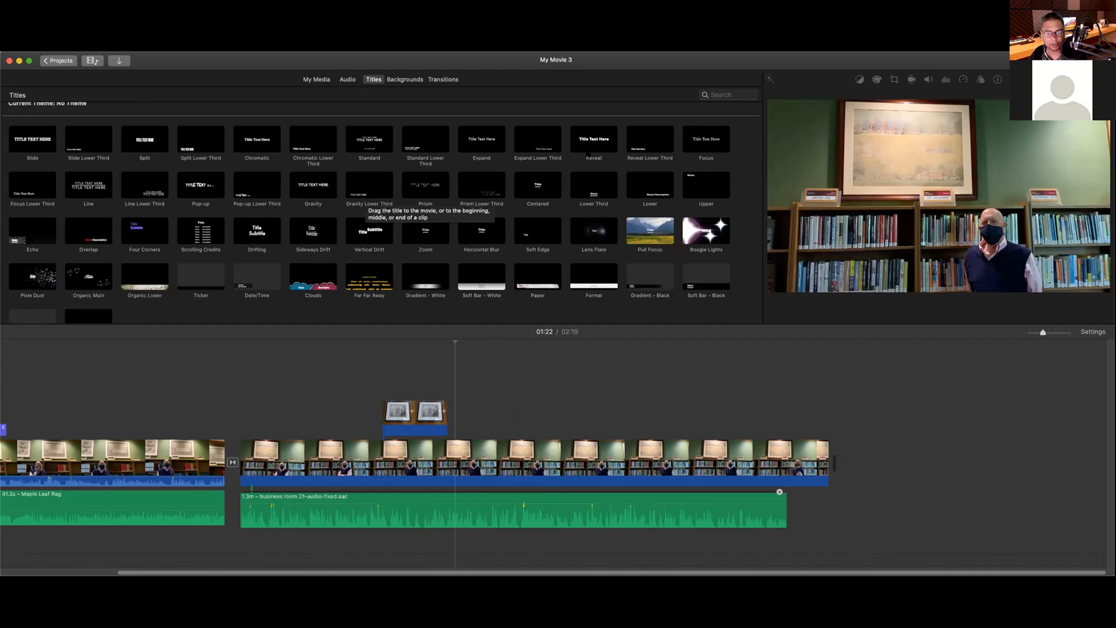
Step: Add a Reveal 'The End' title after the last clip, preview it, then play from the start
{"action": "left_click_drag", "start_coordinate": [590, 145], "coordinate": [846, 465]}
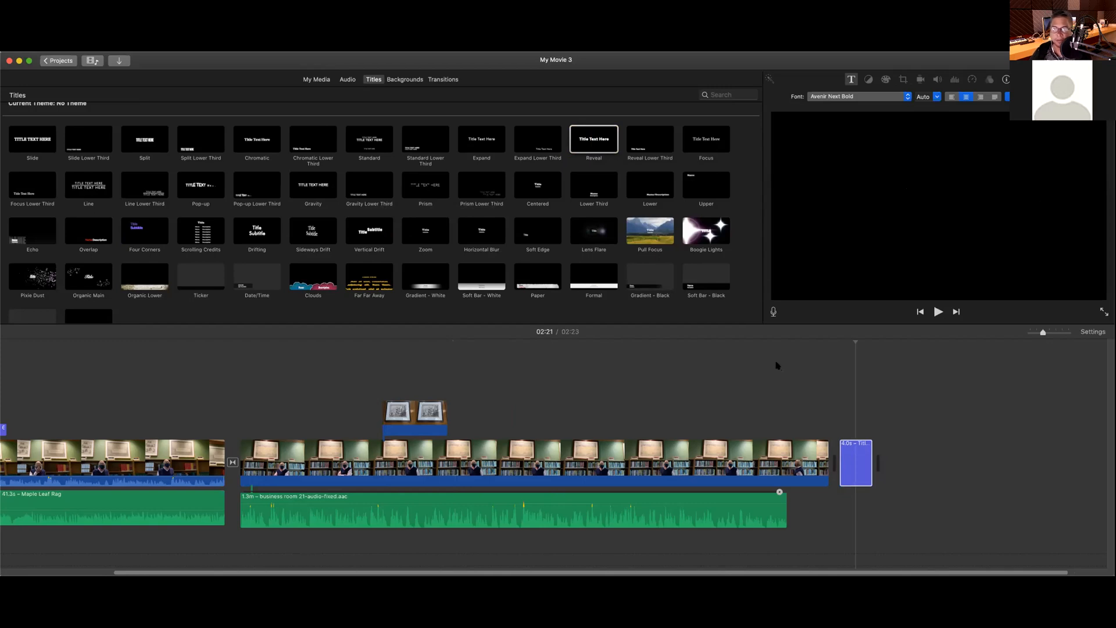
{"action": "left_click", "coordinate": [819, 343]}
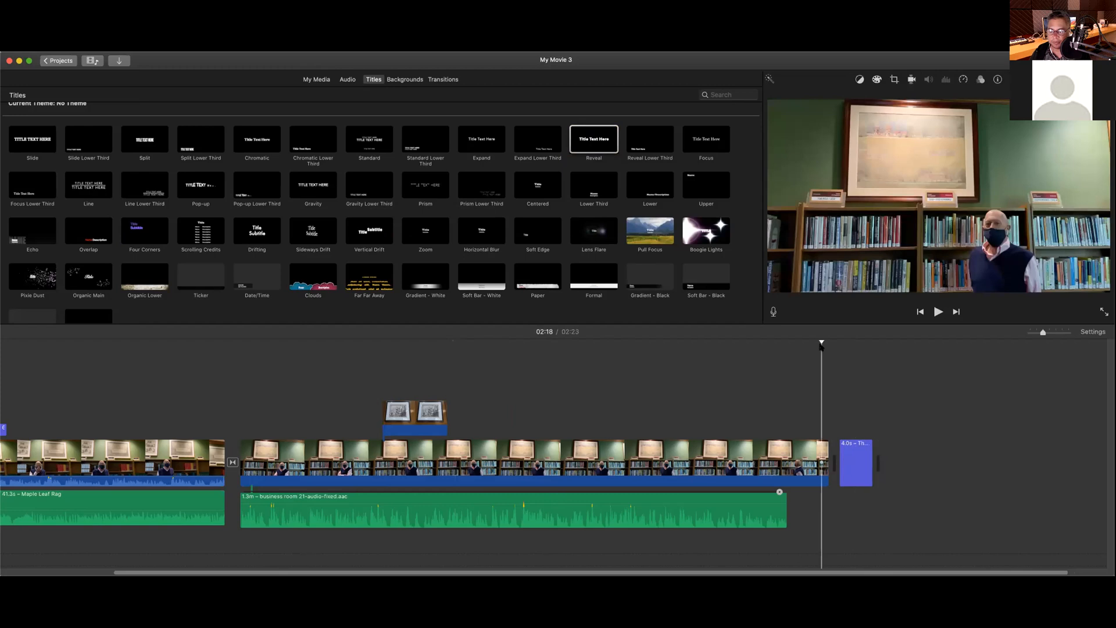
{"action": "key", "text": "space"}
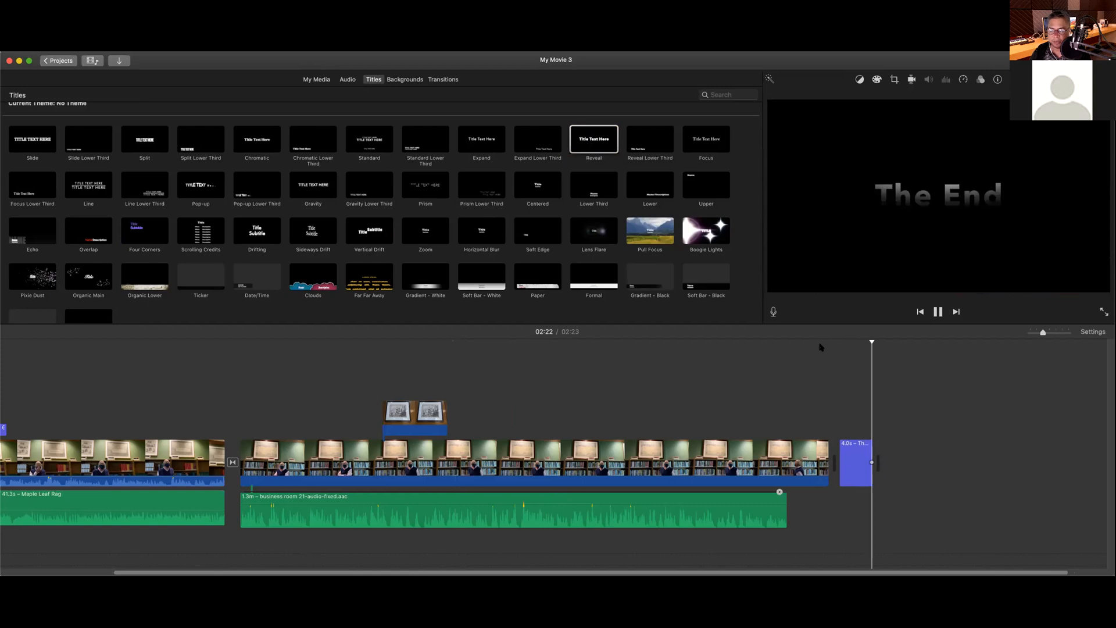
{"action": "key", "text": "space"}
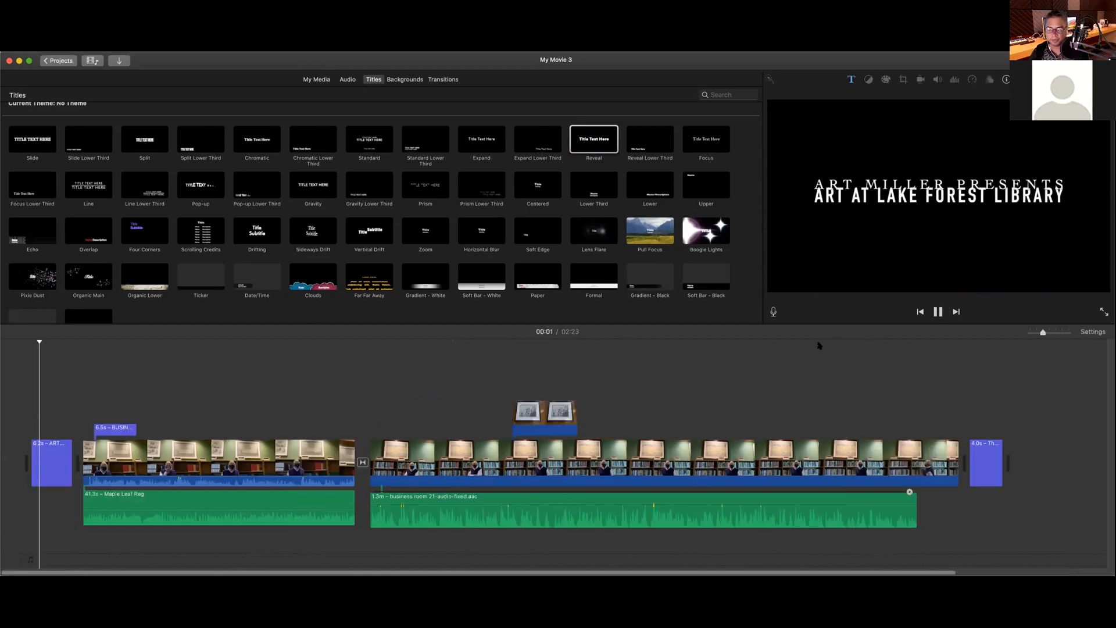